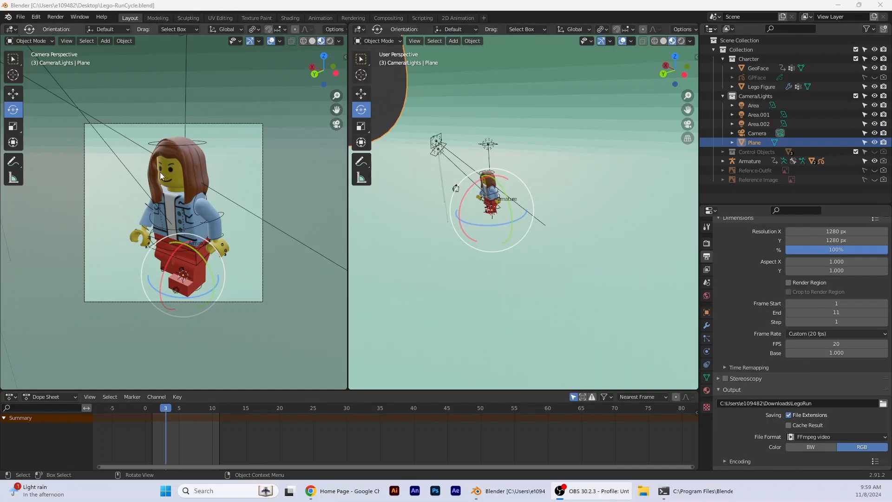
Go to frame 1 of the timeline and put the figure's armature into Pose Mode.
{"action": "scroll", "coordinate": [227, 234], "scroll_direction": "up", "scroll_amount": 1}
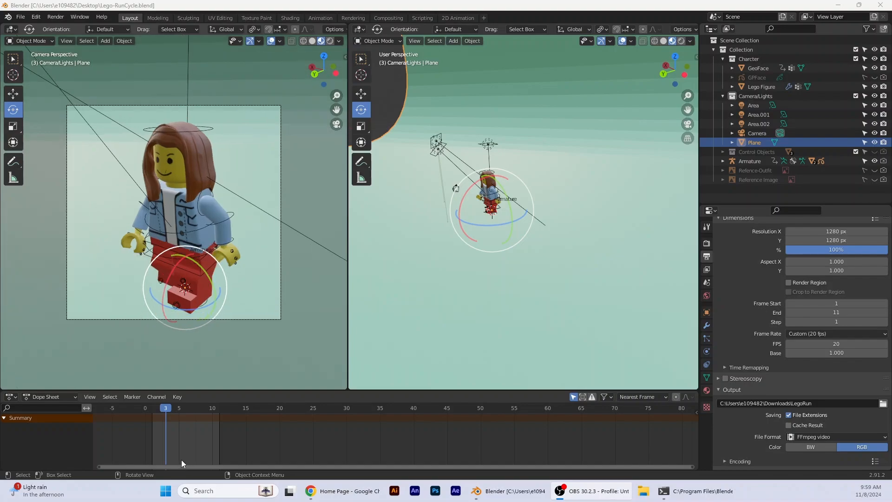
{"action": "left_click", "coordinate": [153, 408]}
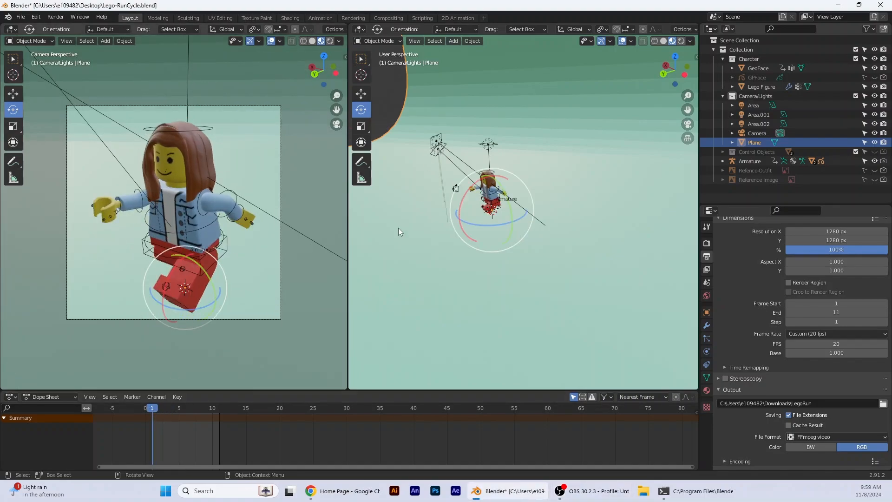
{"action": "left_click", "coordinate": [41, 41]}
{"action": "left_click", "coordinate": [222, 224]}
{"action": "left_click", "coordinate": [29, 41]}
{"action": "left_click", "coordinate": [30, 72]}
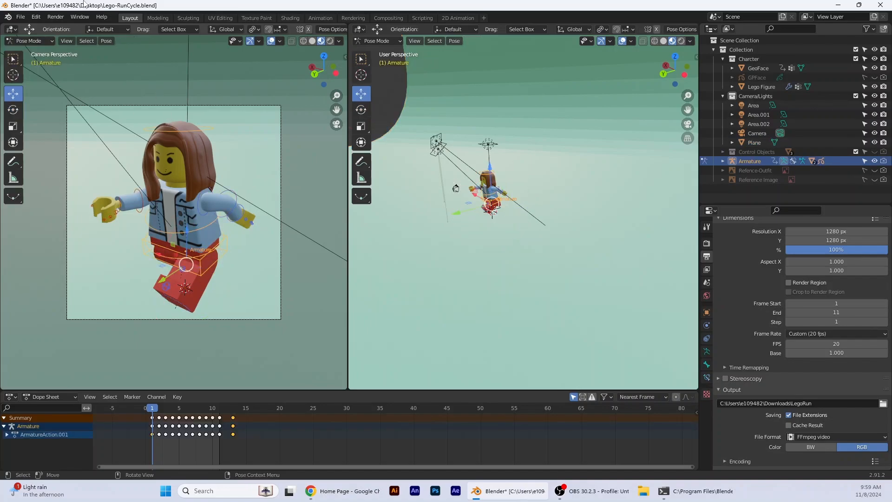
Save a copy of the project on the Desktop as Lego-wBricks.blend.
{"action": "left_click", "coordinate": [24, 18]}
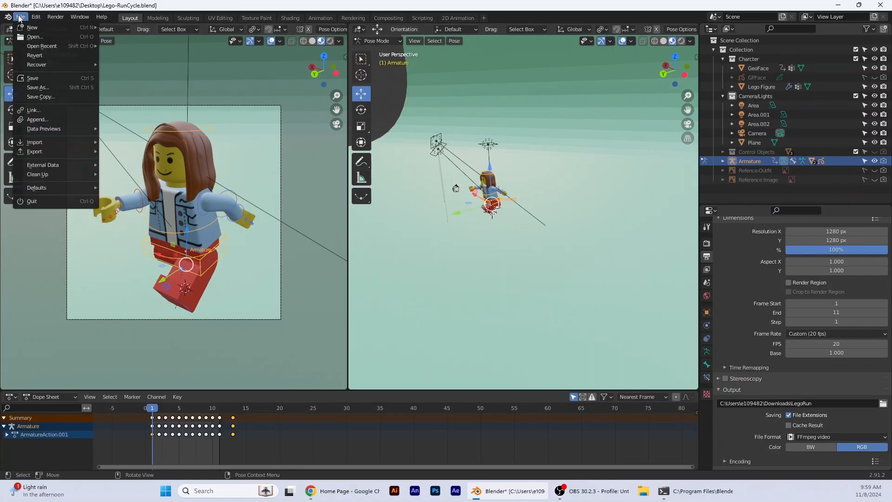
{"action": "left_click", "coordinate": [40, 87]}
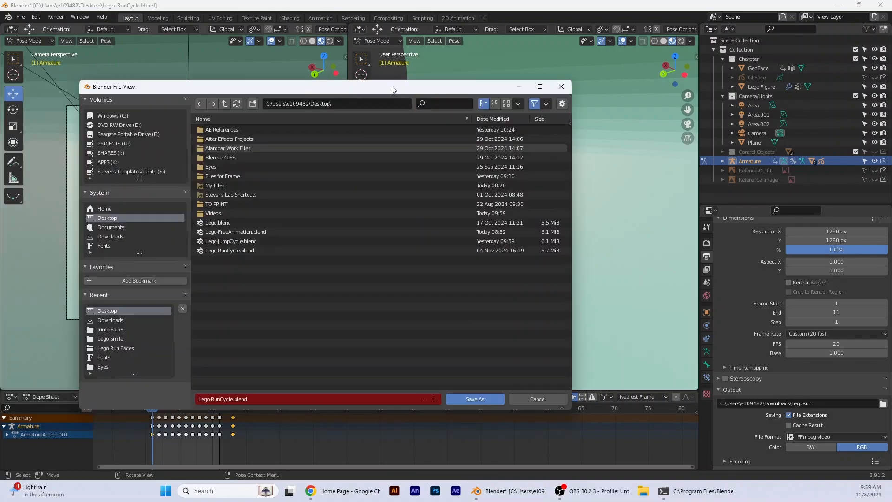
{"action": "left_click_drag", "start_coordinate": [392, 87], "coordinate": [570, 69]}
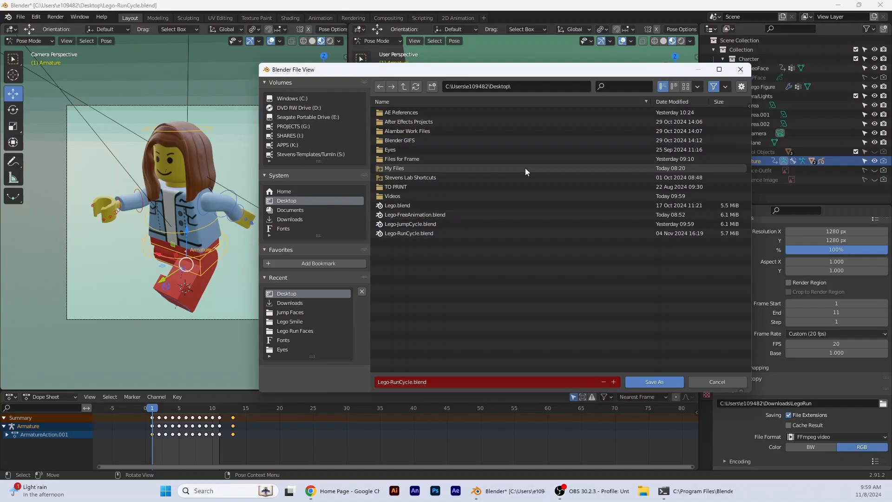
{"action": "left_click", "coordinate": [453, 385]}
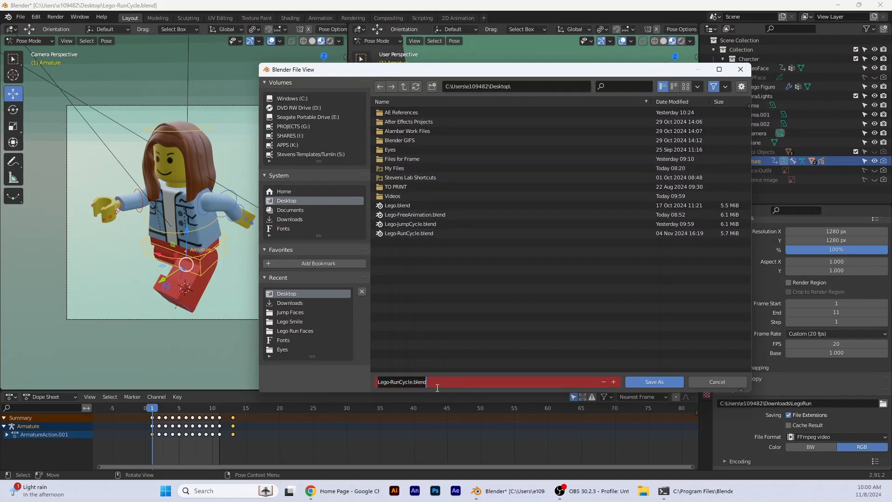
{"action": "type", "text": "Lego"}
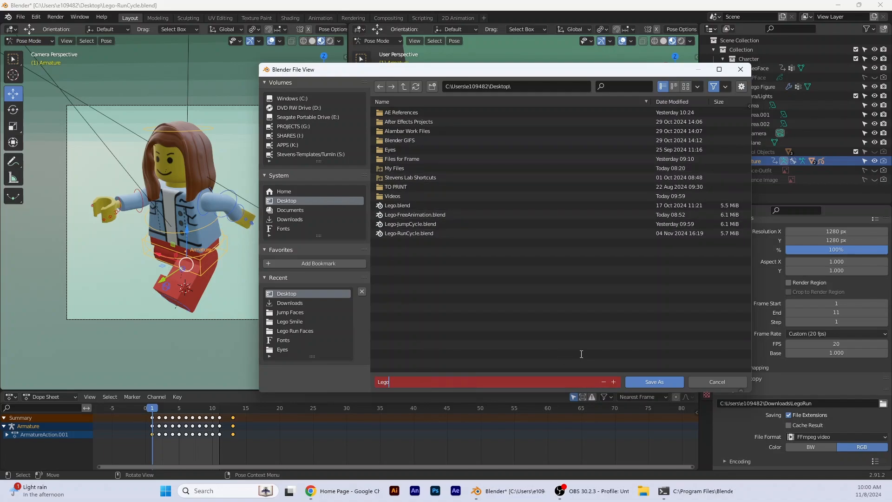
{"action": "type", "text": "-wBricks"}
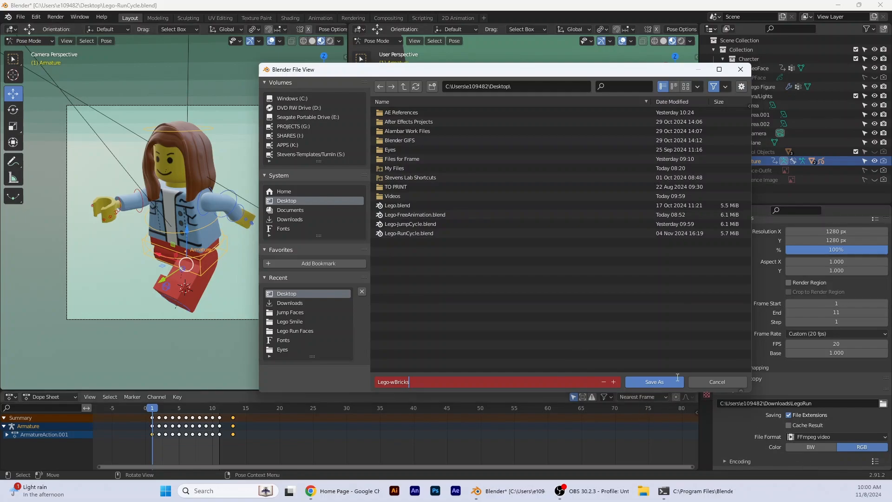
{"action": "left_click", "coordinate": [664, 384]}
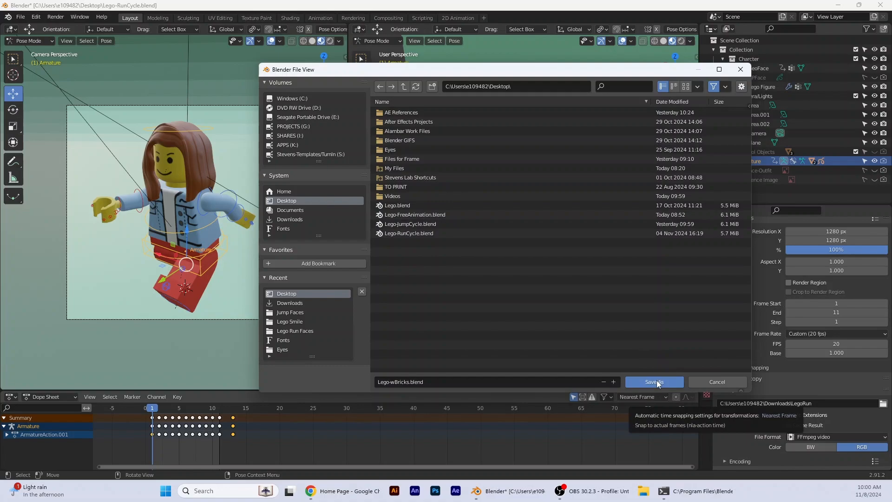
{"action": "left_click", "coordinate": [656, 381]}
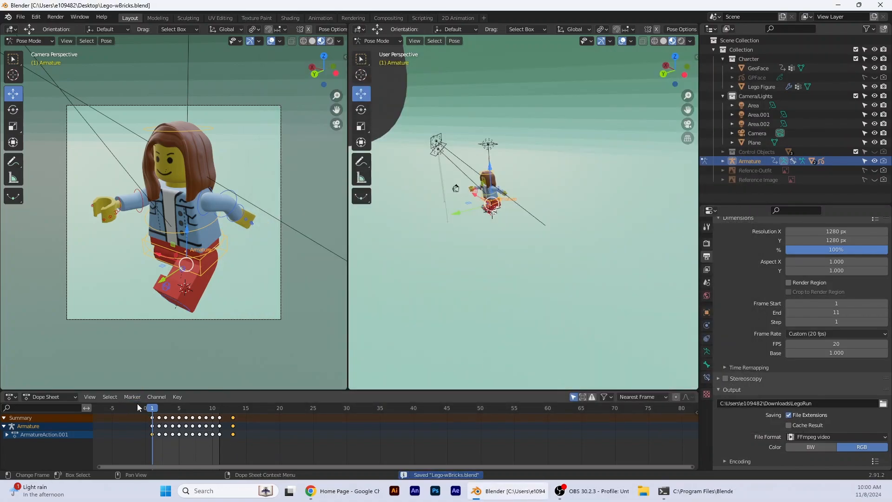
Select all bones of the armature and delete all their animation keyframes.
{"action": "left_click", "coordinate": [199, 227]}
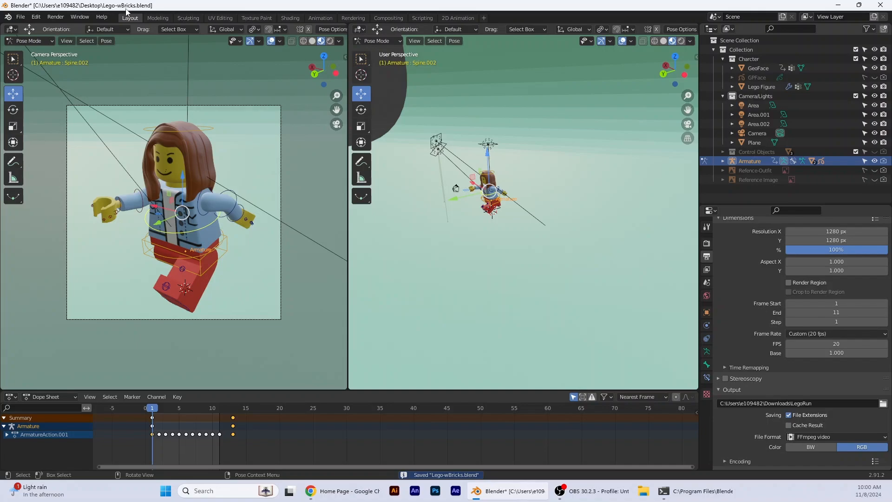
{"action": "left_click", "coordinate": [225, 195]}
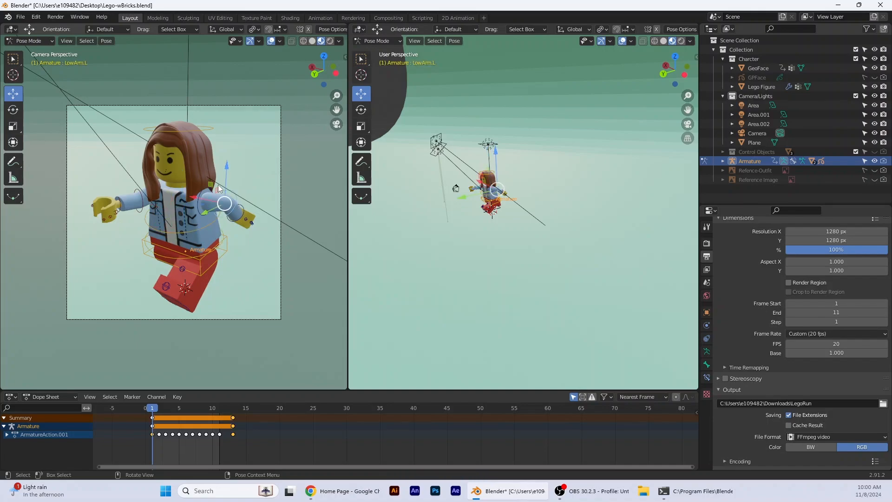
{"action": "key", "text": "a"}
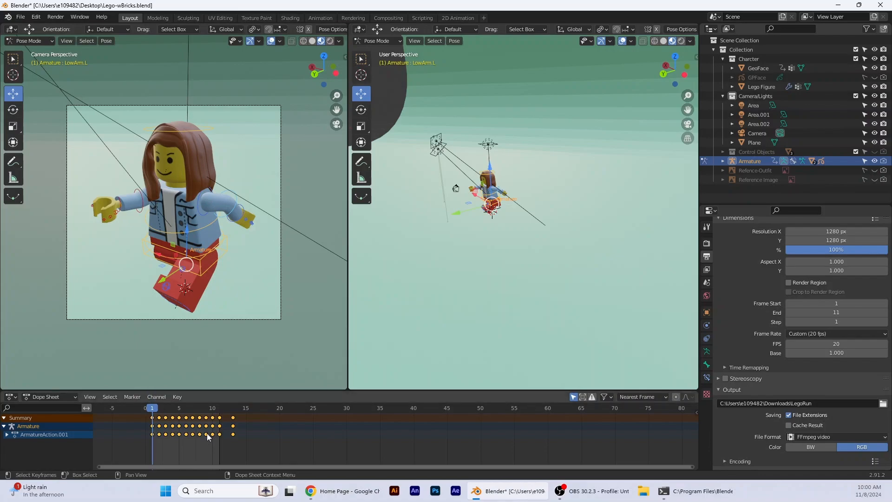
{"action": "right_click", "coordinate": [209, 437]}
{"action": "left_click", "coordinate": [201, 436]}
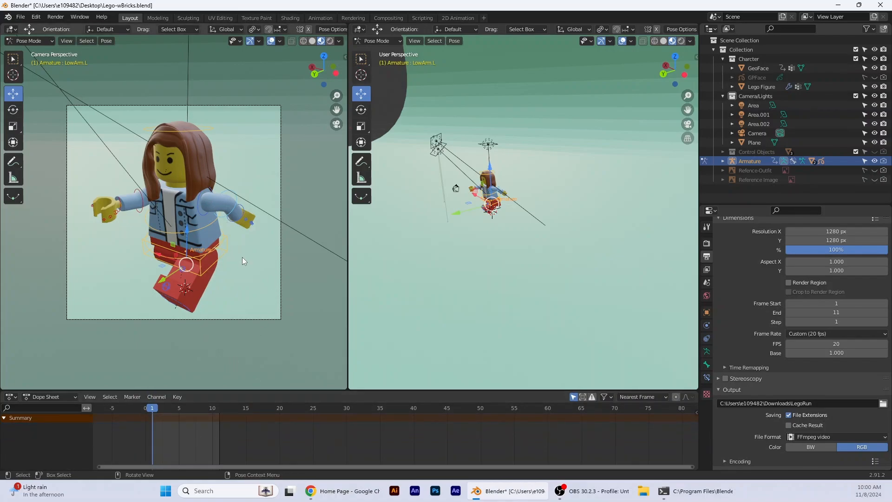
Clear all pose transforms of the selected bones to return the figure to its rest pose.
{"action": "left_click", "coordinate": [107, 41]}
{"action": "mouse_move", "coordinate": [153, 61]}
{"action": "left_click", "coordinate": [233, 63]}
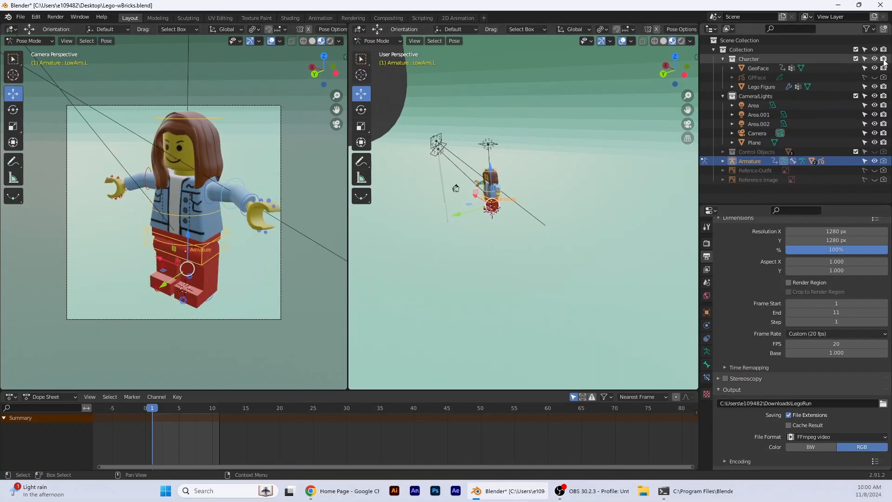
Hide the armature, the backdrop plane, the camera and the three area lights in the viewports.
{"action": "left_click", "coordinate": [875, 161]}
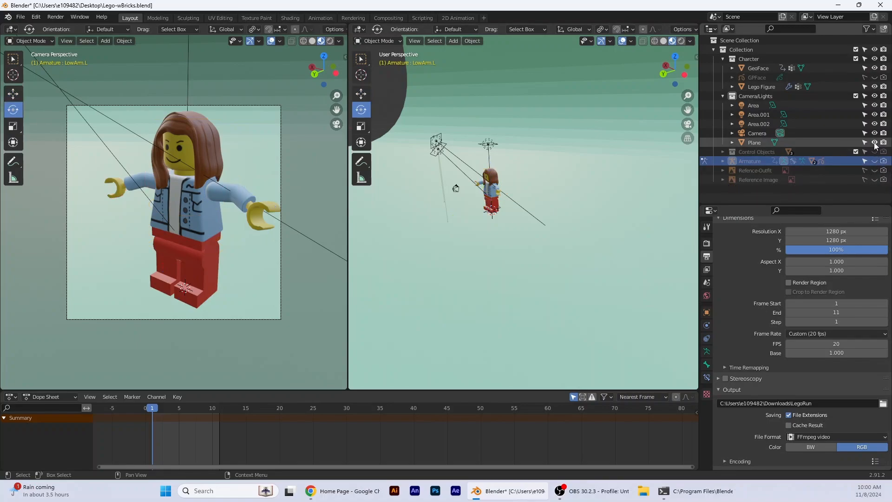
{"action": "left_click_drag", "start_coordinate": [875, 144], "coordinate": [875, 100]}
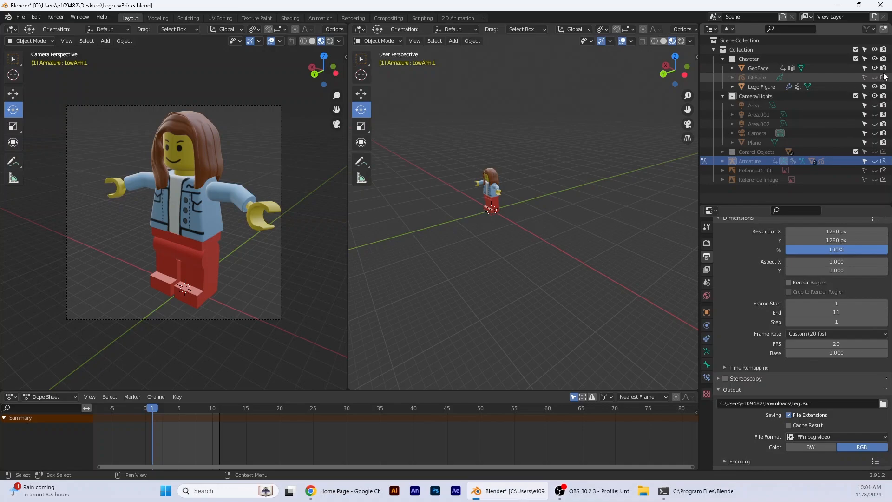
Join the two 3D viewports into one and view the figure in Back Orthographic.
{"action": "right_click", "coordinate": [348, 225]}
{"action": "left_click", "coordinate": [330, 246]}
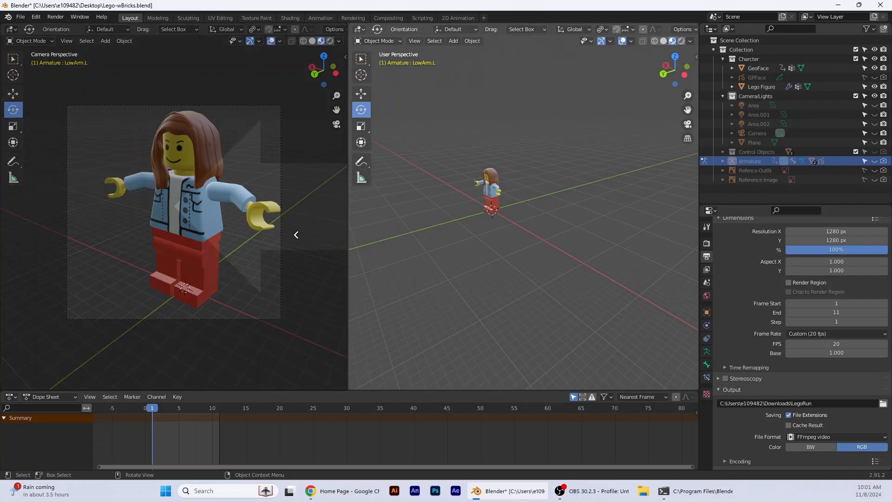
{"action": "left_click", "coordinate": [313, 236]}
{"action": "left_click", "coordinate": [663, 74]}
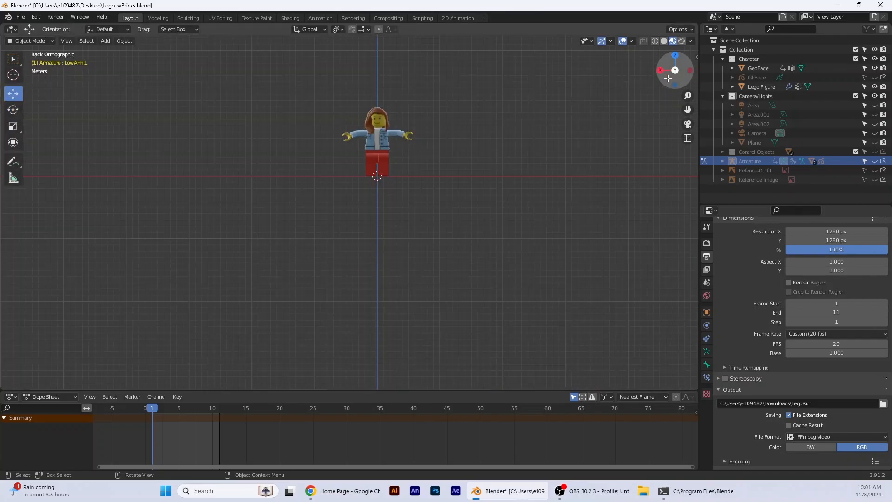
{"action": "scroll", "coordinate": [497, 219], "scroll_direction": "up", "scroll_amount": 5}
{"action": "middle_click_drag", "start_coordinate": [523, 143], "coordinate": [394, 332], "text": "shift"}
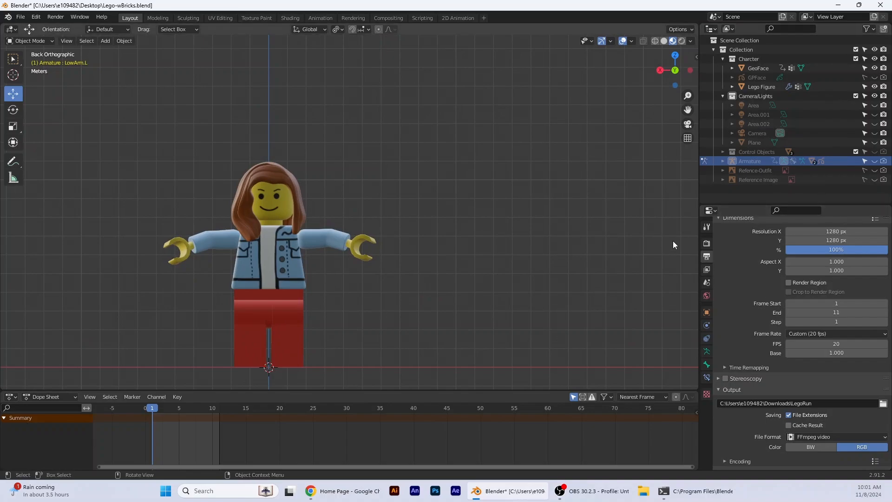
{"action": "middle_click_drag", "start_coordinate": [452, 284], "coordinate": [489, 278], "text": "shift"}
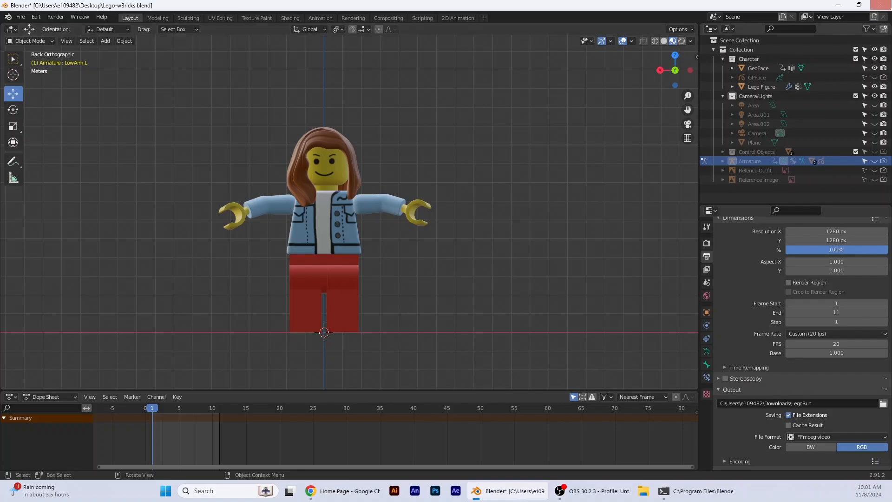
Examine the DUPLO parts and Lego brick collection reference images on the desktop, closing them before returning to Blender.
{"action": "left_click", "coordinate": [837, 5]}
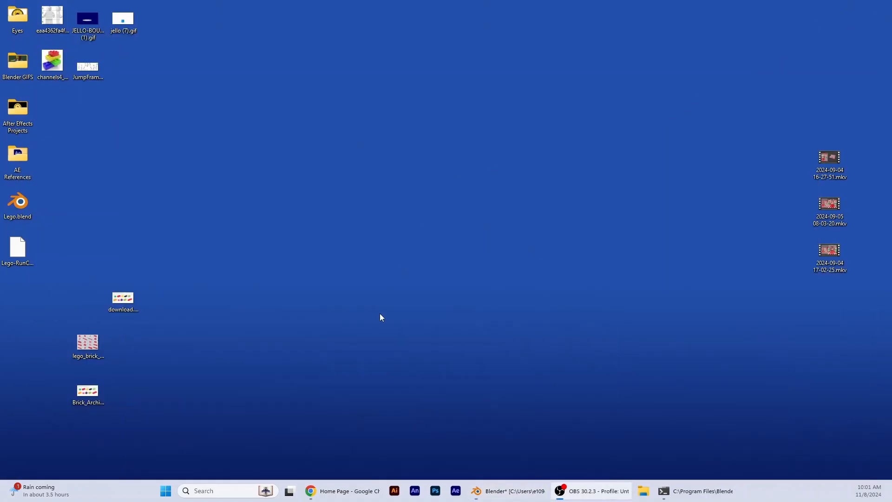
{"action": "double_click", "coordinate": [123, 300]}
{"action": "scroll", "coordinate": [594, 185], "scroll_direction": "up", "scroll_amount": 5}
{"action": "scroll", "coordinate": [595, 185], "scroll_direction": "up", "scroll_amount": 2}
{"action": "scroll", "coordinate": [577, 163], "scroll_direction": "down", "scroll_amount": 3}
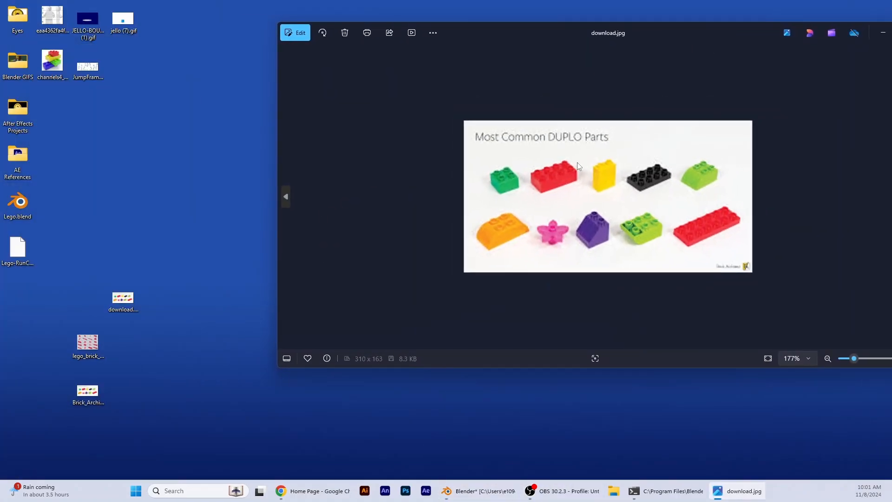
{"action": "double_click", "coordinate": [102, 345]}
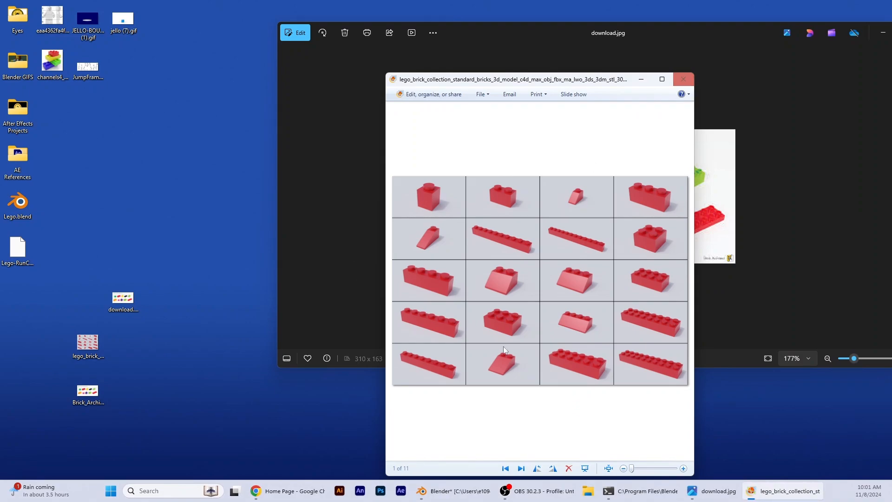
{"action": "left_click", "coordinate": [684, 80]}
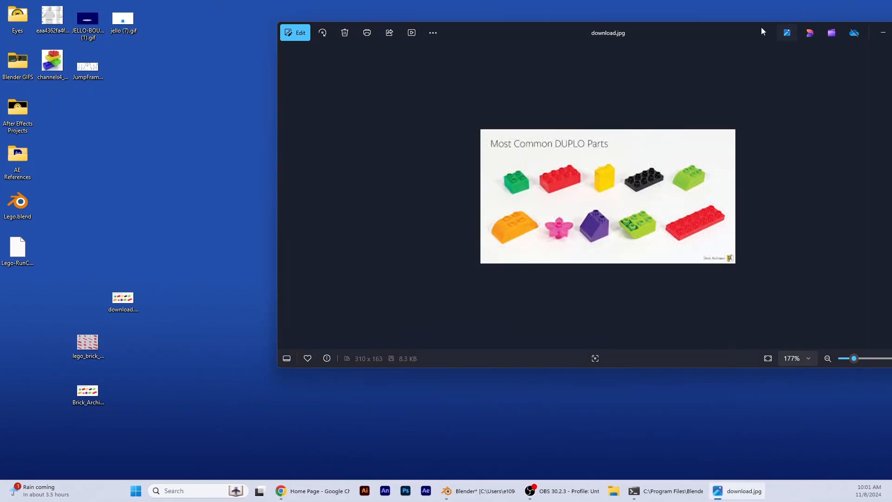
{"action": "left_click_drag", "start_coordinate": [762, 27], "coordinate": [381, 56]}
{"action": "left_click", "coordinate": [550, 63]}
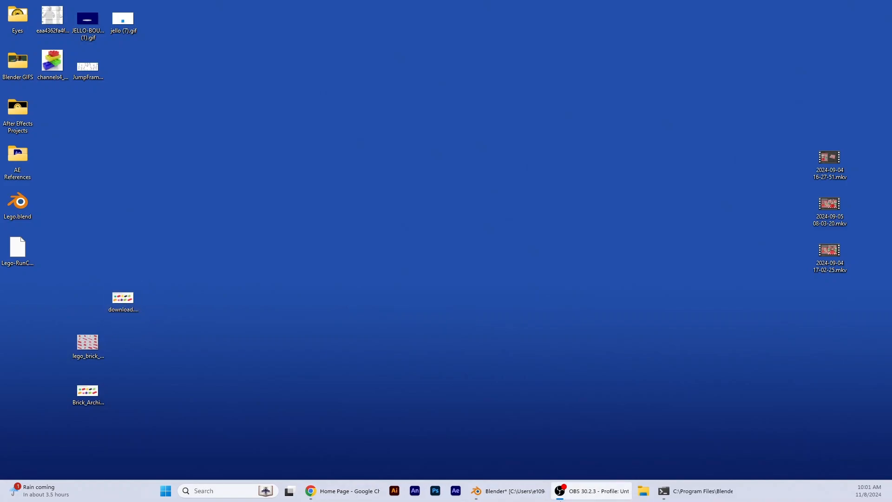
{"action": "left_click", "coordinate": [514, 500]}
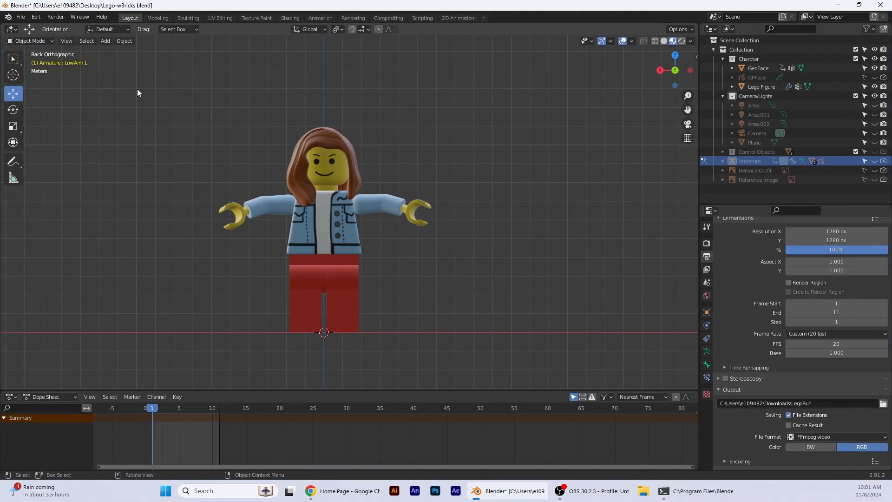
Add a cube mesh at the figure's feet and flatten it along Z to about 0.255.
{"action": "left_click", "coordinate": [106, 41]}
{"action": "mouse_move", "coordinate": [117, 55]}
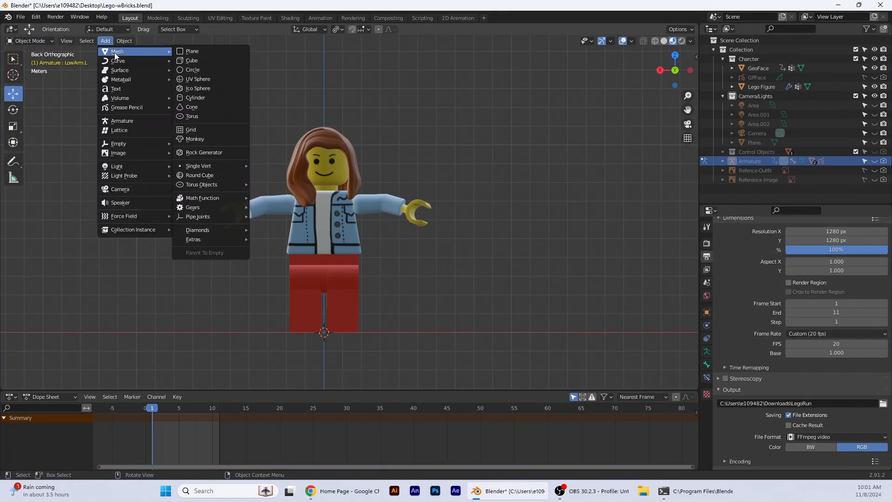
{"action": "left_click", "coordinate": [191, 61]}
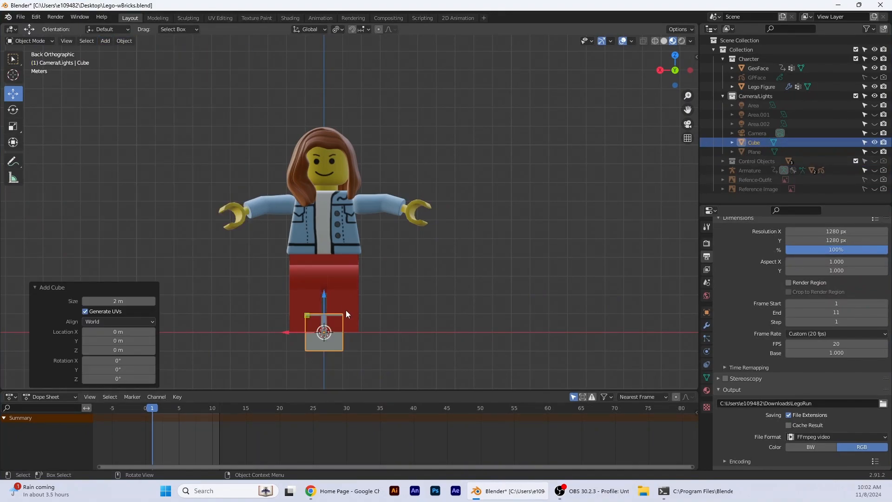
{"action": "left_click", "coordinate": [13, 126]}
{"action": "left_click_drag", "start_coordinate": [324, 294], "coordinate": [322, 323]}
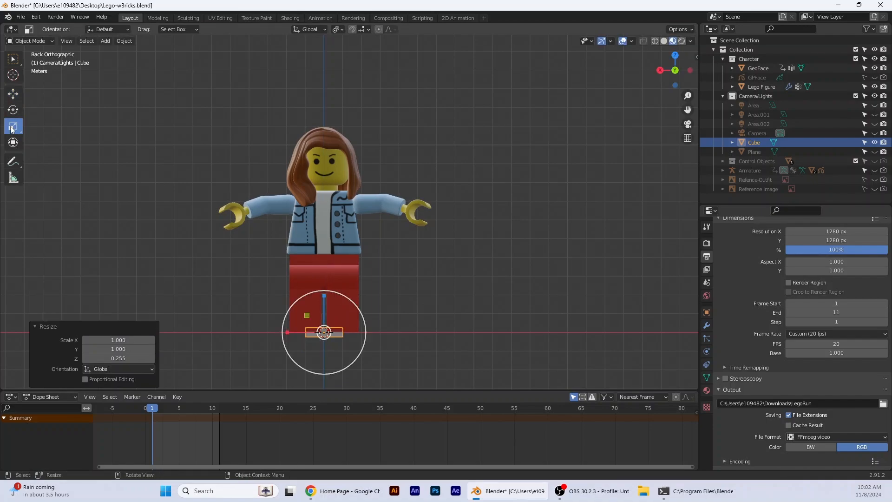
Enlarge the flattened cube into a wide, thin slab beneath the figure, finishing with a uniform scale of about 1.098.
{"action": "left_click_drag", "start_coordinate": [334, 374], "coordinate": [375, 278]}
{"action": "left_click_drag", "start_coordinate": [336, 232], "coordinate": [336, 256]}
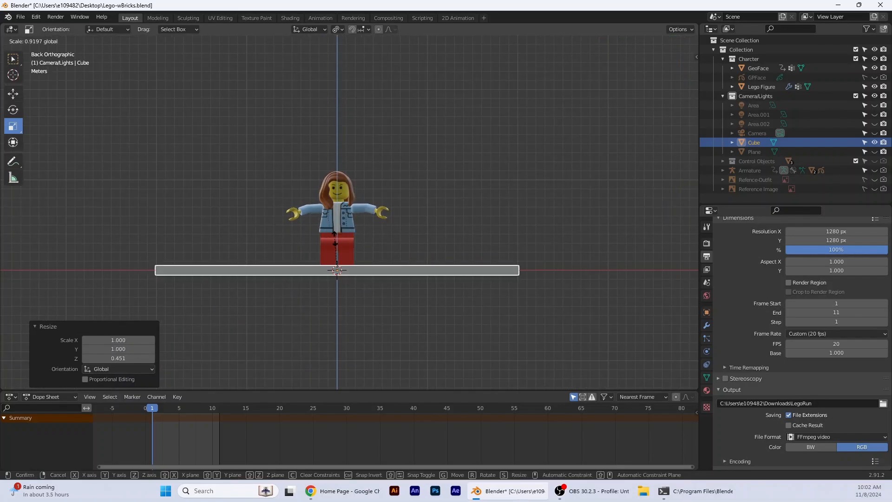
{"action": "middle_click_drag", "start_coordinate": [449, 201], "coordinate": [441, 222]}
{"action": "scroll", "coordinate": [439, 224], "scroll_direction": "down", "scroll_amount": 4}
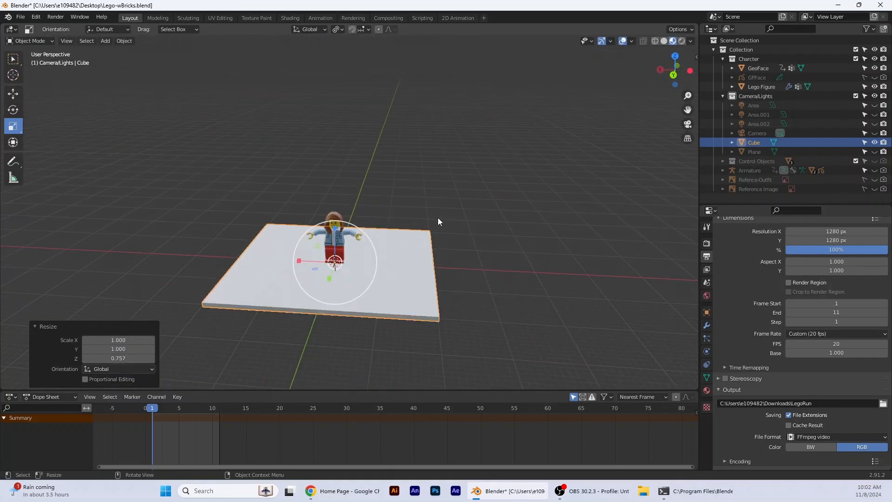
{"action": "left_click_drag", "start_coordinate": [359, 298], "coordinate": [362, 303]}
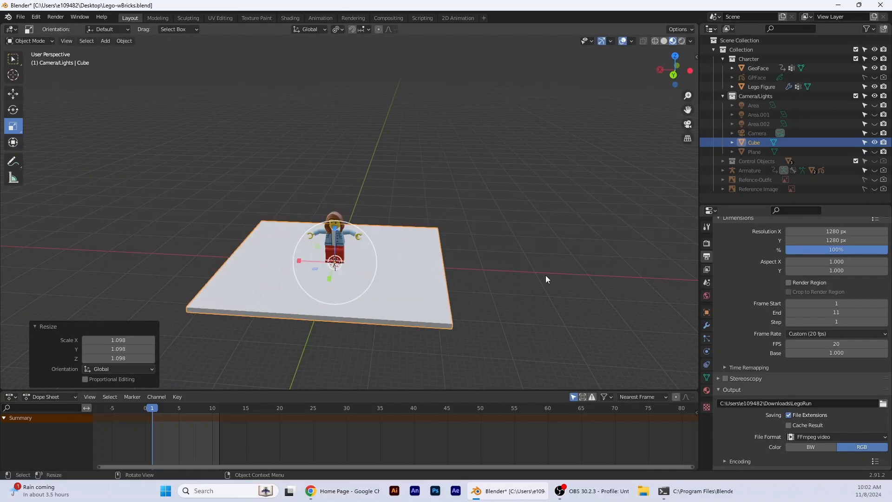
{"action": "mouse_move", "coordinate": [533, 288]}
{"action": "middle_mouse_down"}
{"action": "mouse_move", "coordinate": [544, 299]}
{"action": "mouse_move", "coordinate": [522, 284]}
{"action": "middle_mouse_up"}
{"action": "scroll", "coordinate": [397, 286], "scroll_direction": "up", "scroll_amount": 4}
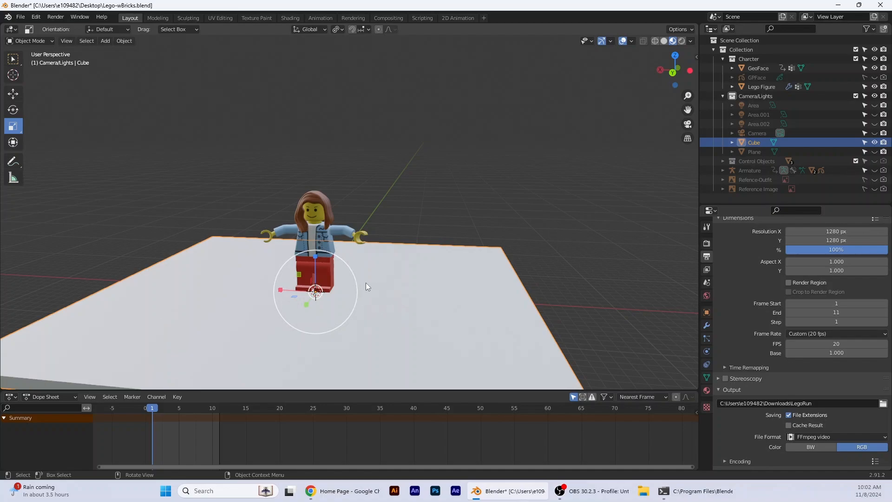
Lower the slab along Z by about 0.49 m beneath the figure's feet.
{"action": "scroll", "coordinate": [424, 227], "scroll_direction": "down", "scroll_amount": 3}
{"action": "left_click", "coordinate": [13, 94]}
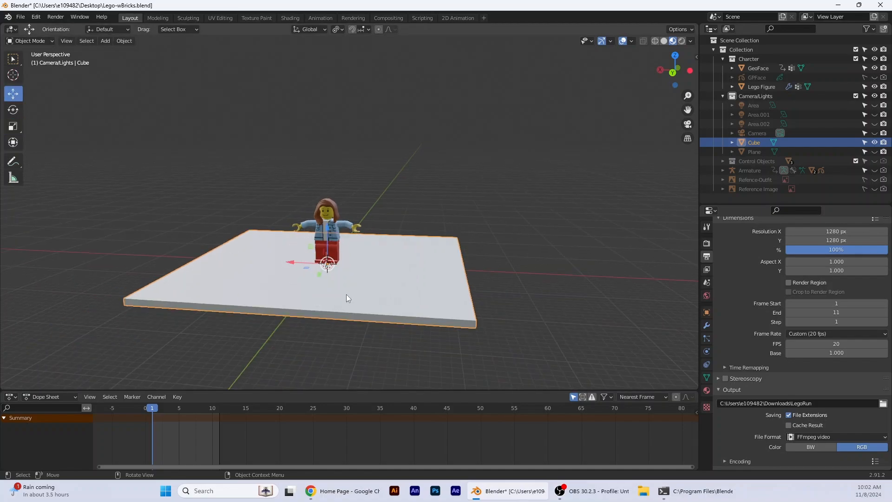
{"action": "scroll", "coordinate": [347, 295], "scroll_direction": "up", "scroll_amount": 2}
{"action": "left_click", "coordinate": [672, 73]}
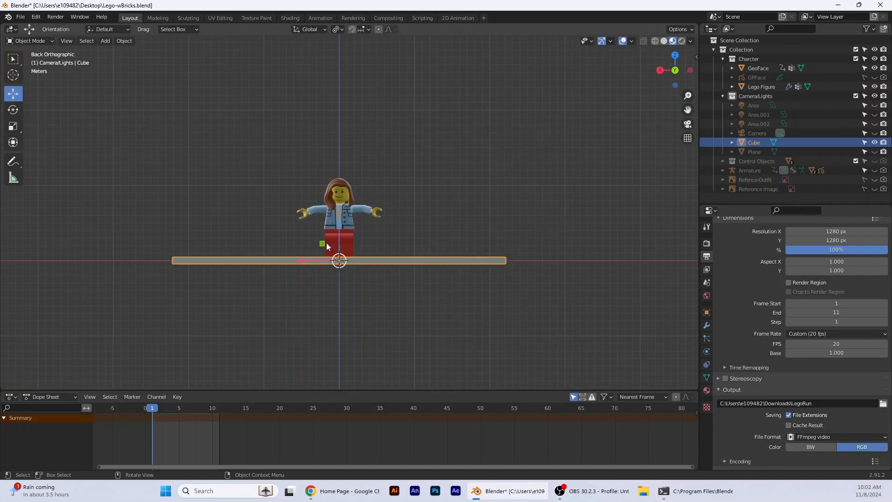
{"action": "left_click_drag", "start_coordinate": [340, 244], "coordinate": [340, 247]}
{"action": "scroll", "coordinate": [376, 261], "scroll_direction": "up", "scroll_amount": 3}
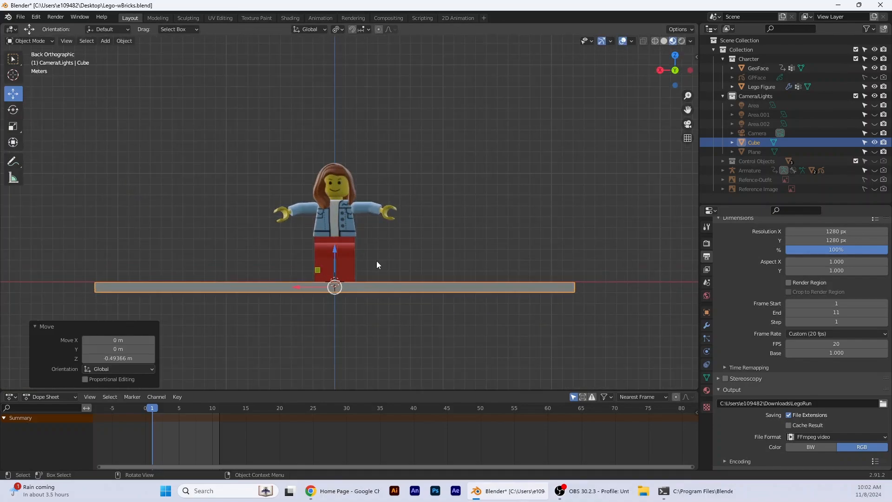
Fine-tune the slab's height so its upper face meets the figure's soles, finishing with a Z move of about 1.39 m.
{"action": "scroll", "coordinate": [375, 272], "scroll_direction": "up", "scroll_amount": 2}
{"action": "middle_click_drag", "start_coordinate": [388, 292], "coordinate": [233, 291]}
{"action": "key", "text": "g"}
{"action": "key", "text": "z"}
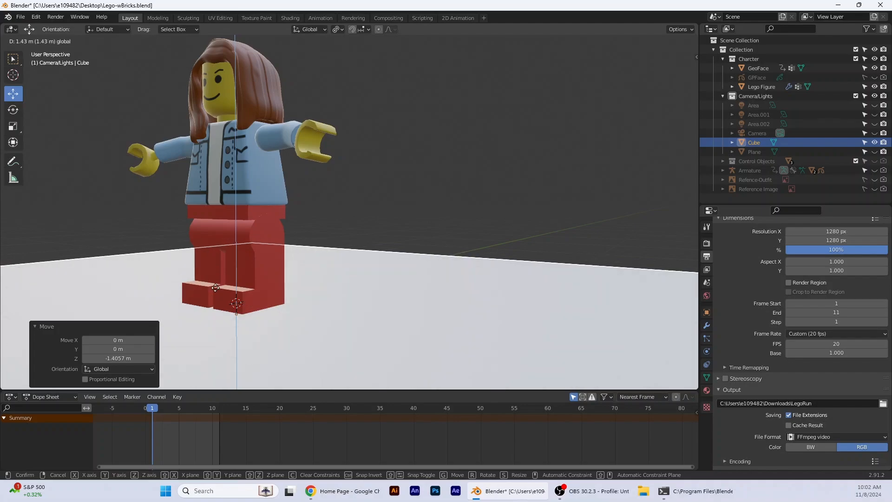
{"action": "left_click", "coordinate": [216, 289]}
{"action": "middle_click_drag", "start_coordinate": [302, 308], "coordinate": [406, 298]}
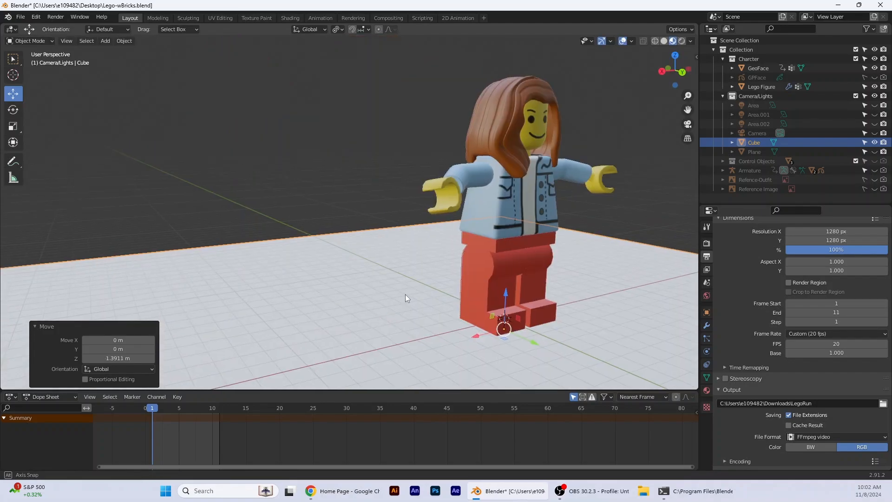
Add a cylinder mesh and move it along X by about -7.71 m, away from the figure.
{"action": "left_click", "coordinate": [683, 71]}
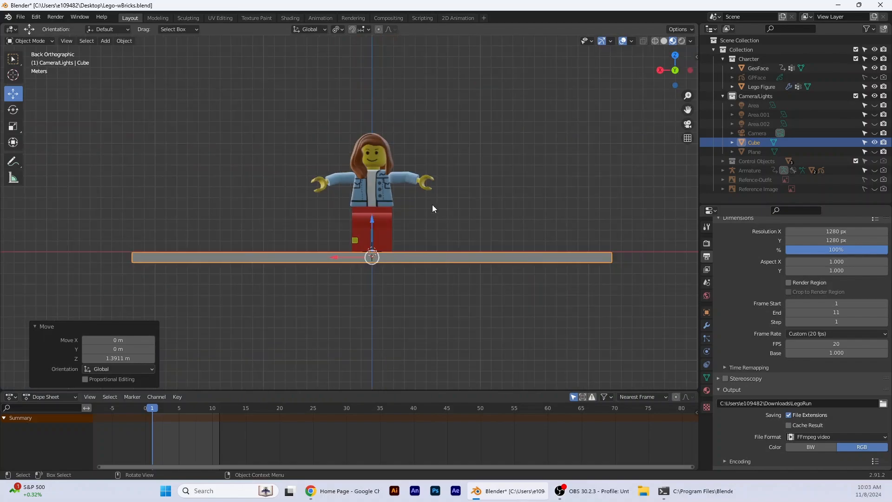
{"action": "left_click", "coordinate": [28, 40]}
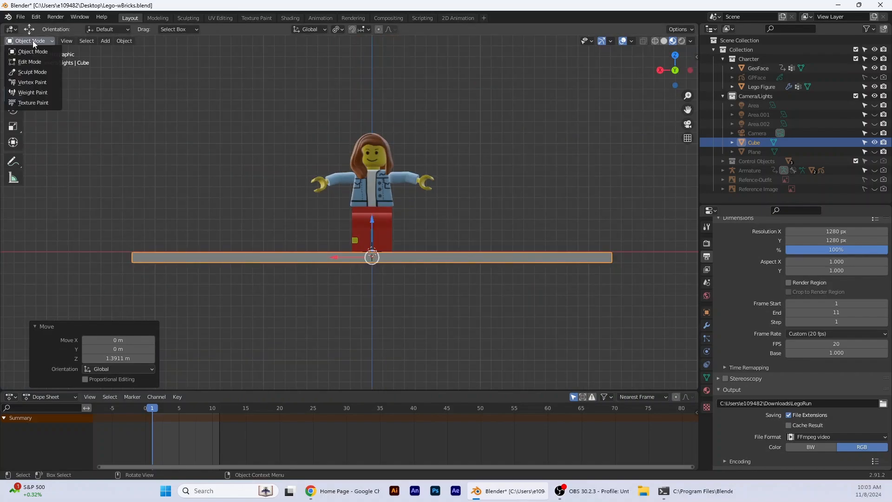
{"action": "left_click", "coordinate": [106, 41]}
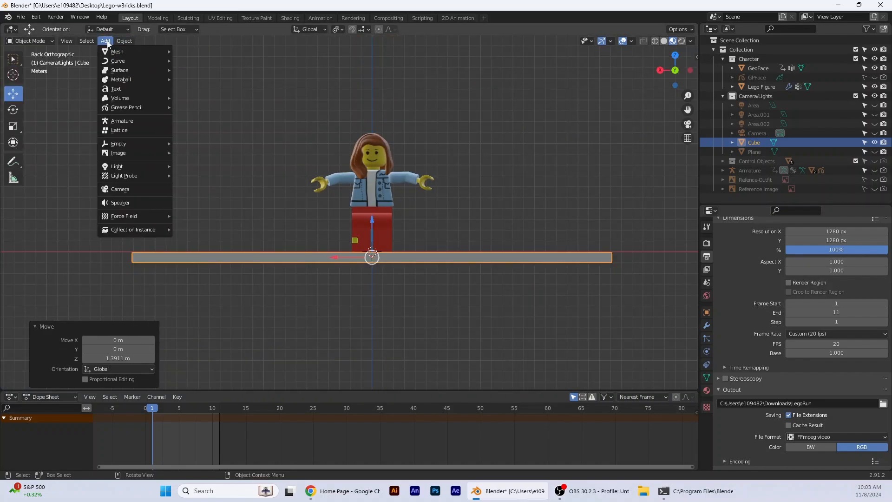
{"action": "mouse_move", "coordinate": [117, 52]}
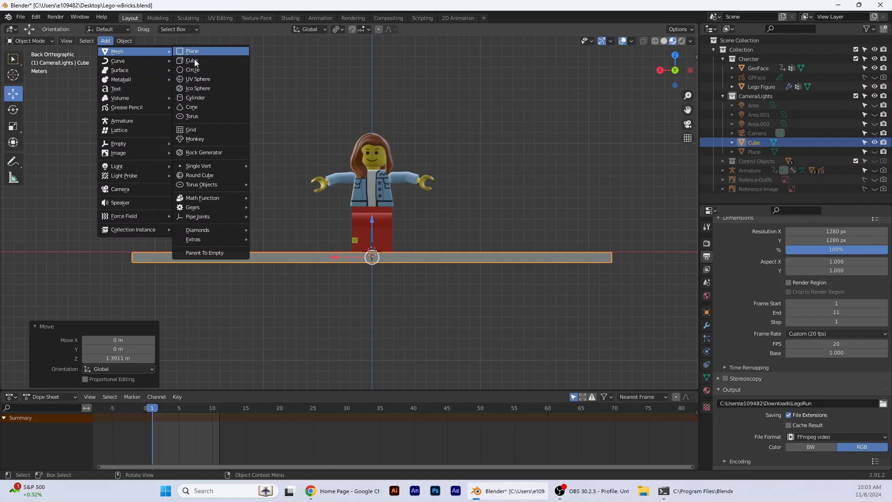
{"action": "left_click", "coordinate": [197, 97]}
{"action": "left_click_drag", "start_coordinate": [345, 251], "coordinate": [429, 252]}
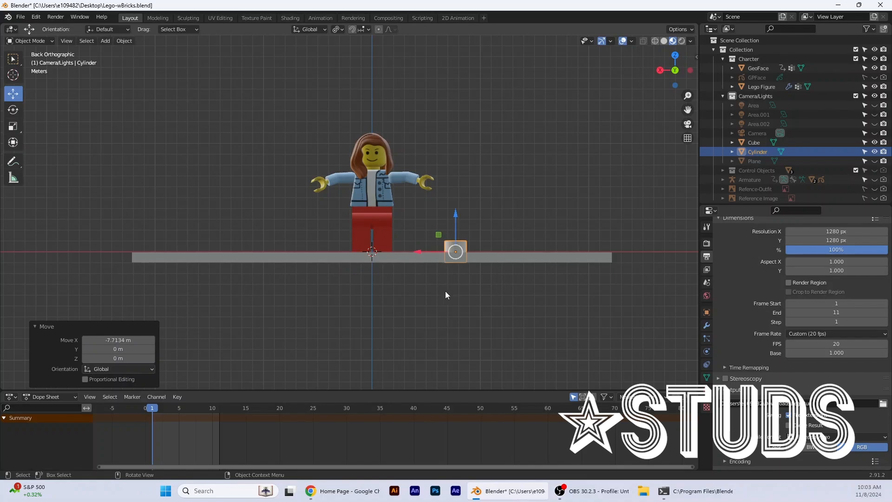
Scale the cylinder uniformly by about 0.898 and raise it about 0.22 m along Z as a stud on the slab.
{"action": "middle_click_drag", "start_coordinate": [508, 329], "coordinate": [240, 329]}
{"action": "left_click", "coordinate": [14, 127]}
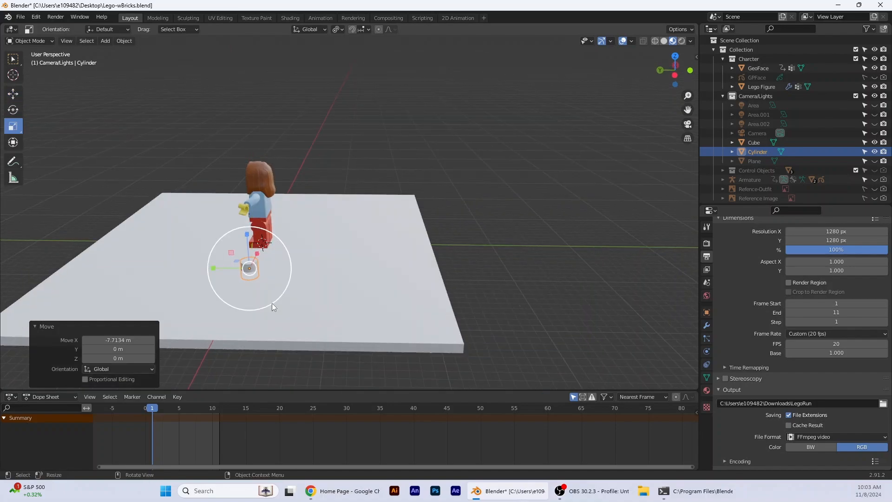
{"action": "mouse_move", "coordinate": [272, 303]}
{"action": "left_mouse_down"}
{"action": "mouse_move", "coordinate": [257, 291]}
{"action": "mouse_move", "coordinate": [264, 300]}
{"action": "left_mouse_up"}
{"action": "scroll", "coordinate": [265, 276], "scroll_direction": "up", "scroll_amount": 3}
{"action": "middle_click_drag", "start_coordinate": [227, 296], "coordinate": [284, 289]}
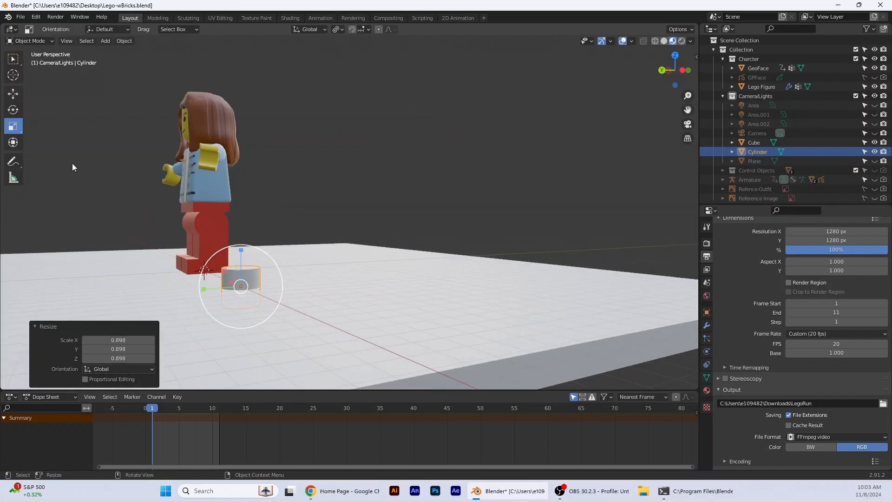
{"action": "mouse_move", "coordinate": [241, 249]}
{"action": "left_mouse_down"}
{"action": "mouse_move", "coordinate": [241, 274]}
{"action": "mouse_move", "coordinate": [241, 240]}
{"action": "left_mouse_up"}
{"action": "left_click", "coordinate": [20, 95]}
Move the stud to a corner of the slab, about -12.06 m along X and then along Y, finishing with about -0.14 m.
{"action": "middle_click_drag", "start_coordinate": [278, 296], "coordinate": [303, 305]}
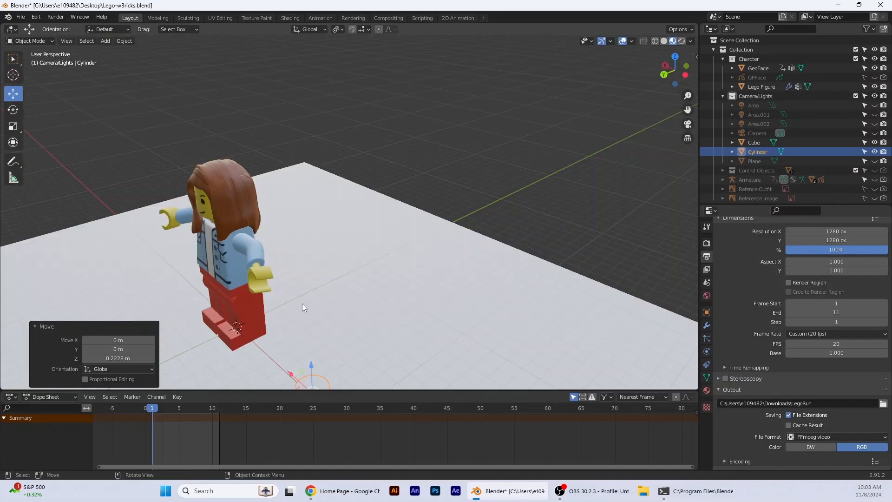
{"action": "scroll", "coordinate": [302, 308], "scroll_direction": "down", "scroll_amount": 4}
{"action": "left_click_drag", "start_coordinate": [318, 274], "coordinate": [385, 329]}
{"action": "middle_click_drag", "start_coordinate": [450, 355], "coordinate": [452, 279]}
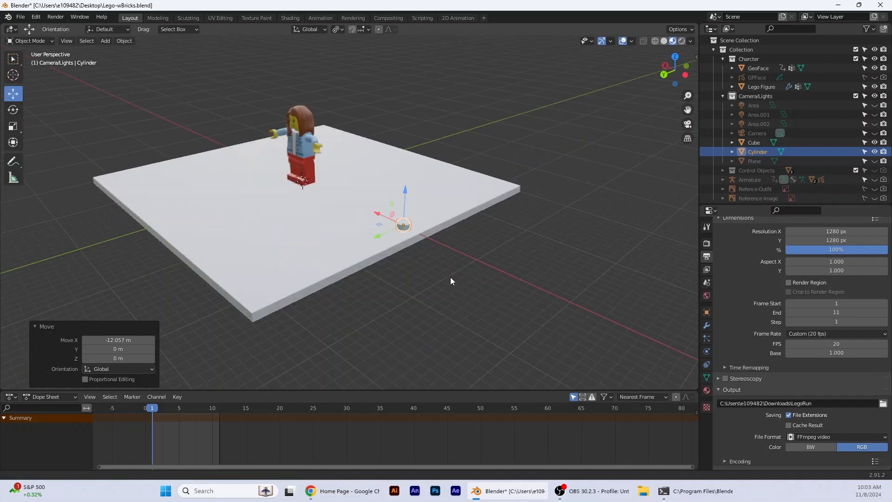
{"action": "key", "text": "g"}
{"action": "mouse_move", "coordinate": [238, 292]}
{"action": "left_mouse_down"}
{"action": "mouse_move", "coordinate": [228, 298]}
{"action": "mouse_move", "coordinate": [236, 283]}
{"action": "mouse_move", "coordinate": [233, 308]}
{"action": "left_mouse_up"}
{"action": "middle_click_drag", "start_coordinate": [349, 207], "coordinate": [424, 199]}
{"action": "scroll", "coordinate": [354, 186], "scroll_direction": "up", "scroll_amount": 8}
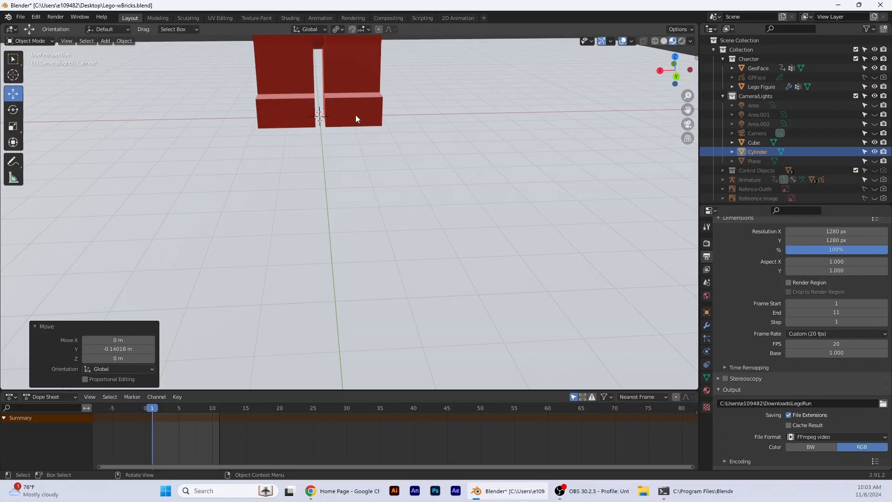
{"action": "scroll", "coordinate": [493, 250], "scroll_direction": "down", "scroll_amount": 8}
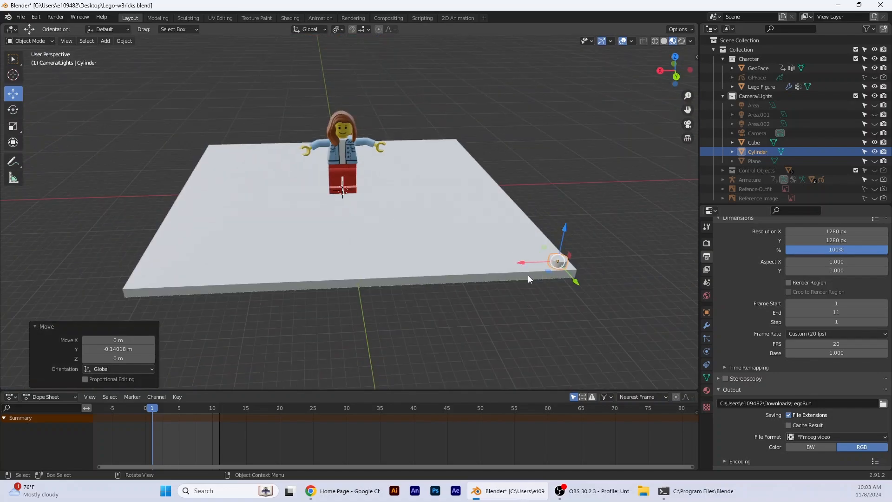
{"action": "middle_click_drag", "start_coordinate": [529, 277], "coordinate": [455, 286]}
{"action": "scroll", "coordinate": [266, 287], "scroll_direction": "up", "scroll_amount": 6}
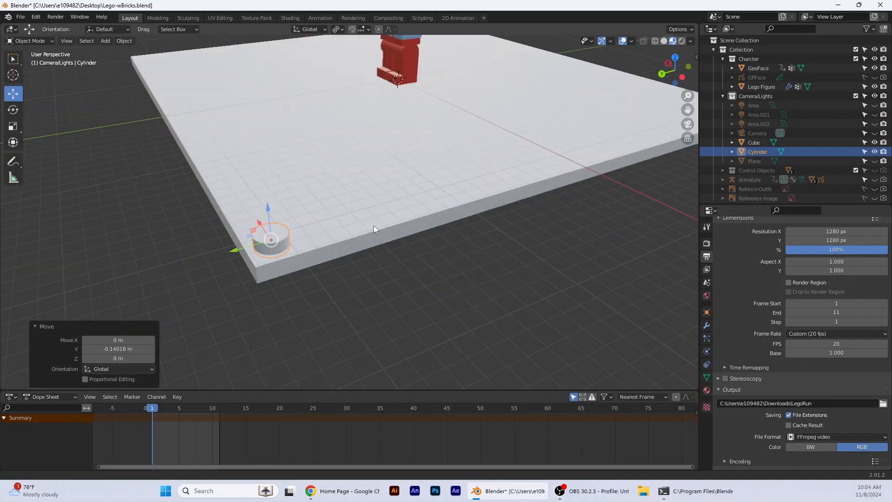
{"action": "scroll", "coordinate": [333, 232], "scroll_direction": "down", "scroll_amount": 3}
{"action": "scroll", "coordinate": [333, 234], "scroll_direction": "up", "scroll_amount": 2}
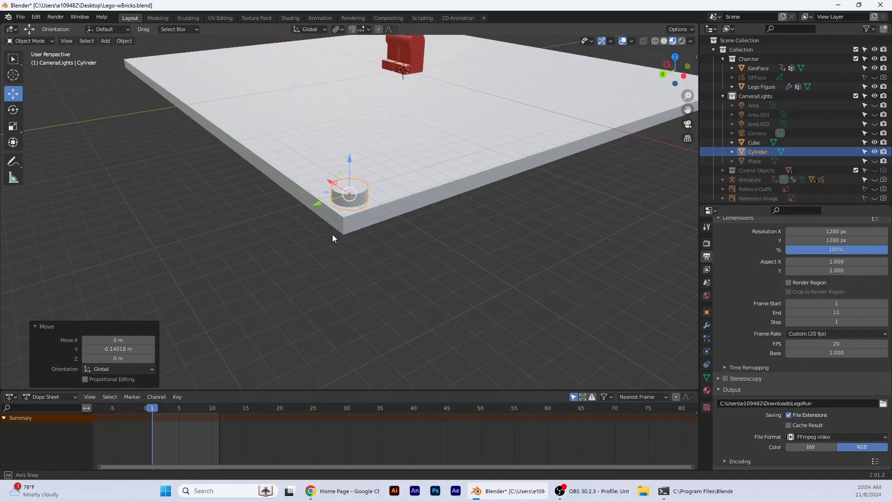
Add an Array modifier to the stud and set its relative offset X factor to 1.2 after trying 1.3.
{"action": "left_click", "coordinate": [707, 326]}
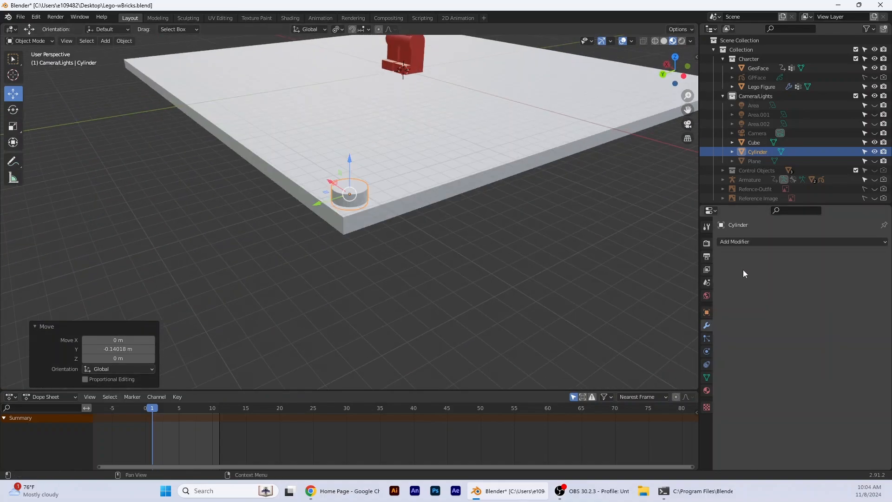
{"action": "left_click", "coordinate": [756, 241]}
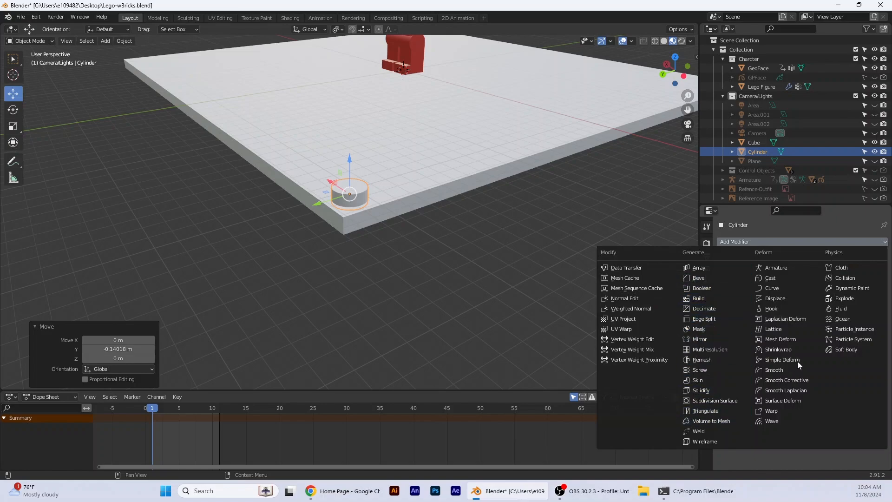
{"action": "left_click", "coordinate": [699, 269]}
{"action": "middle_click_drag", "start_coordinate": [495, 274], "coordinate": [544, 289]}
{"action": "middle_click_drag", "start_coordinate": [600, 244], "coordinate": [409, 233], "text": "shift"}
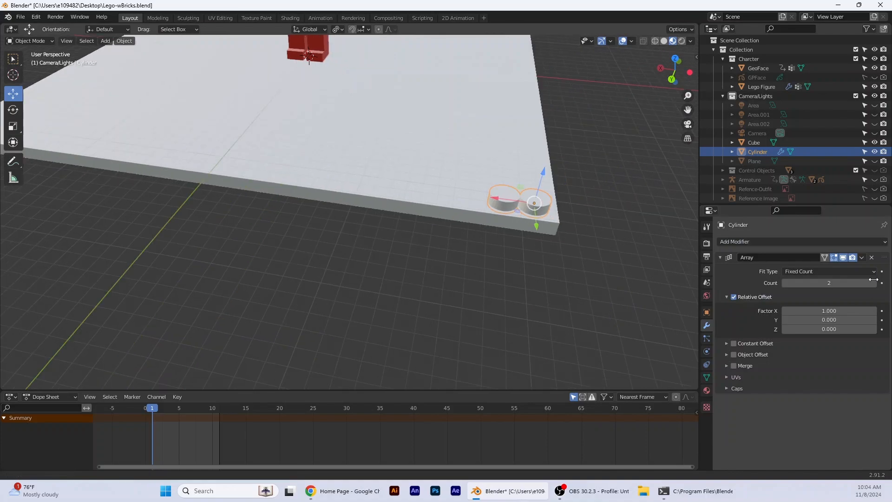
{"action": "left_click", "coordinate": [830, 311]}
{"action": "type", "text": "1.3"}
{"action": "key", "text": "Return"}
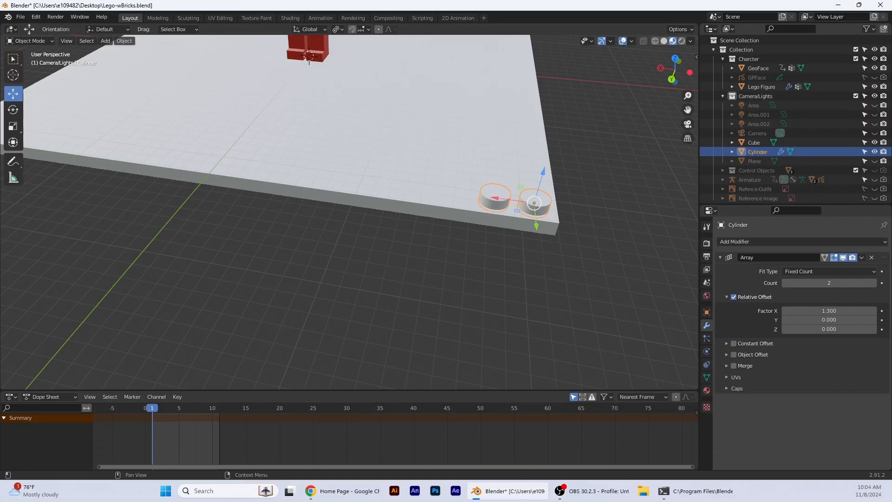
{"action": "left_click", "coordinate": [841, 312]}
{"action": "type", "text": "1.2"}
{"action": "key", "text": "Return"}
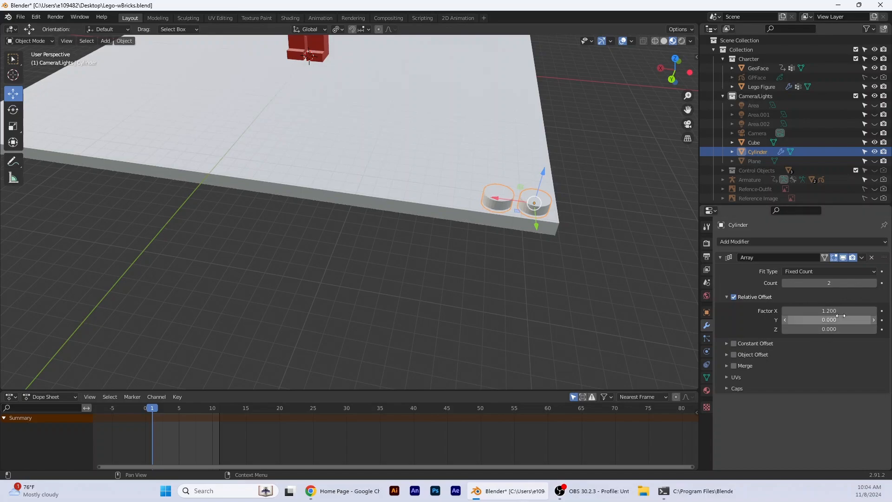
Increase the array count to 20 and shift the row of studs about 0.22 m along X to fit the slab's edge.
{"action": "left_click_drag", "start_coordinate": [860, 284], "coordinate": [883, 284]}
{"action": "double_click", "coordinate": [876, 285]}
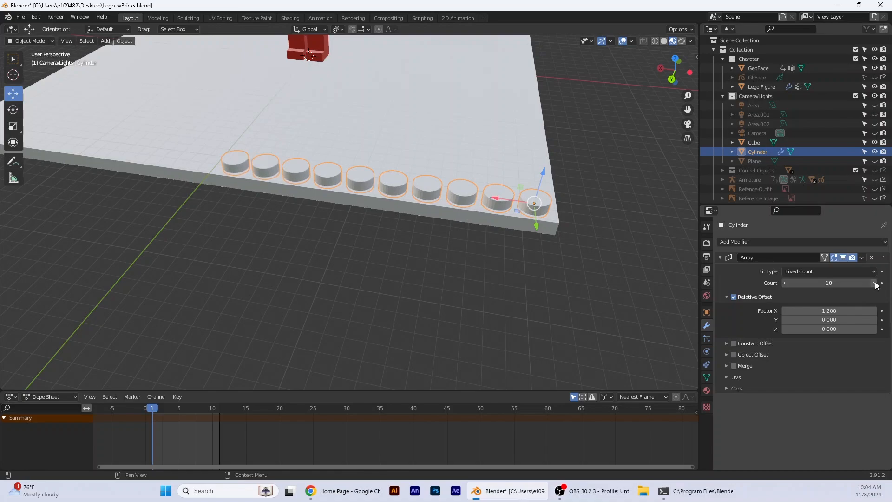
{"action": "triple_click", "coordinate": [876, 284]}
{"action": "double_click", "coordinate": [876, 284]}
{"action": "triple_click", "coordinate": [877, 285]}
{"action": "scroll", "coordinate": [477, 245], "scroll_direction": "down", "scroll_amount": 4}
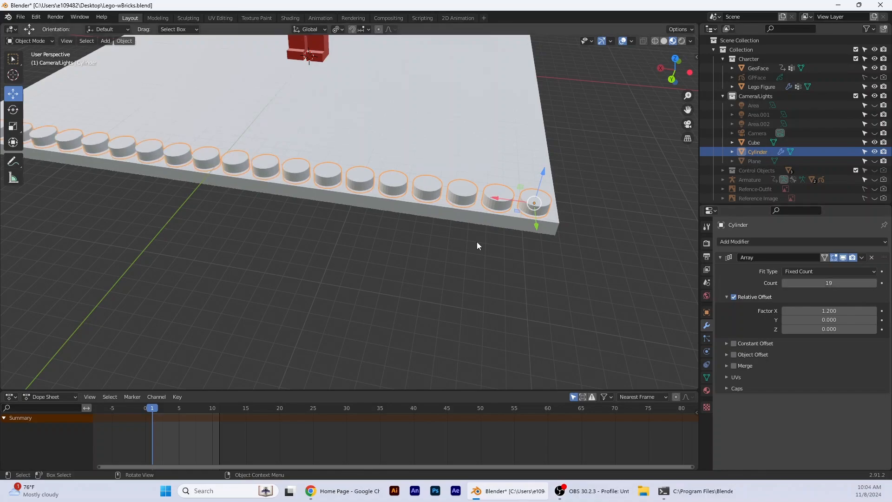
{"action": "left_click", "coordinate": [874, 284]}
{"action": "left_click", "coordinate": [873, 284]}
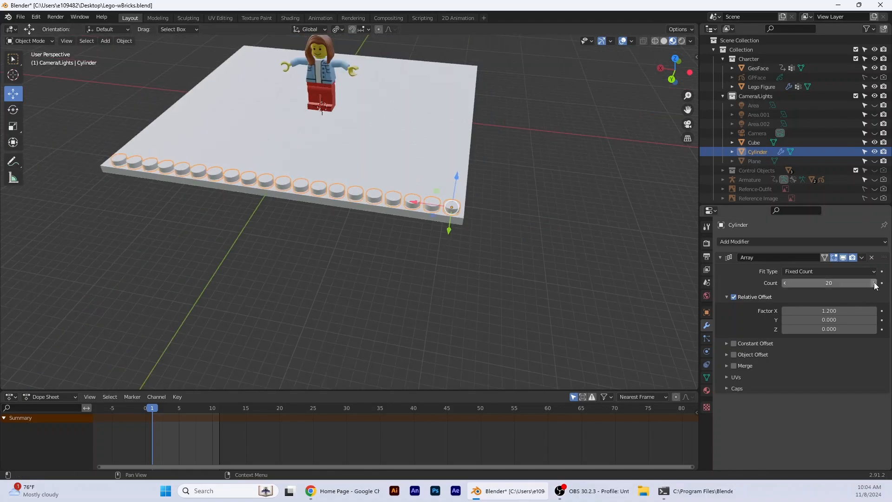
{"action": "middle_click_drag", "start_coordinate": [165, 218], "coordinate": [176, 247]}
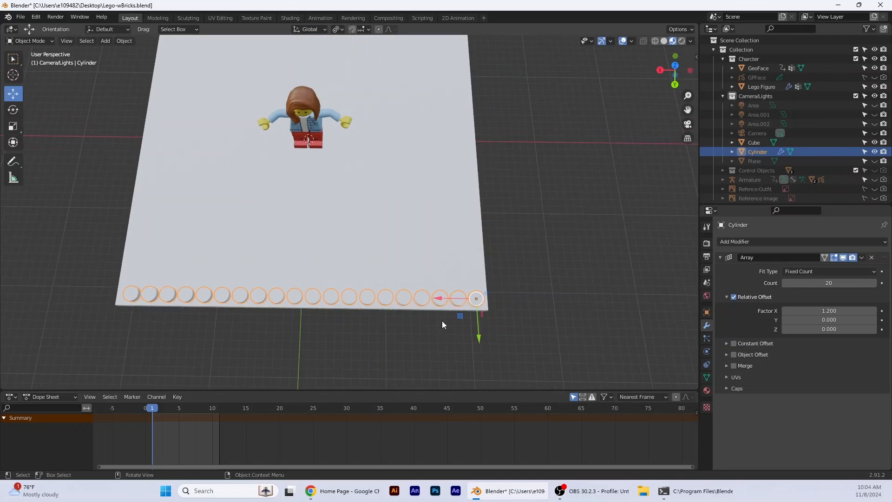
{"action": "left_click_drag", "start_coordinate": [441, 303], "coordinate": [438, 302]}
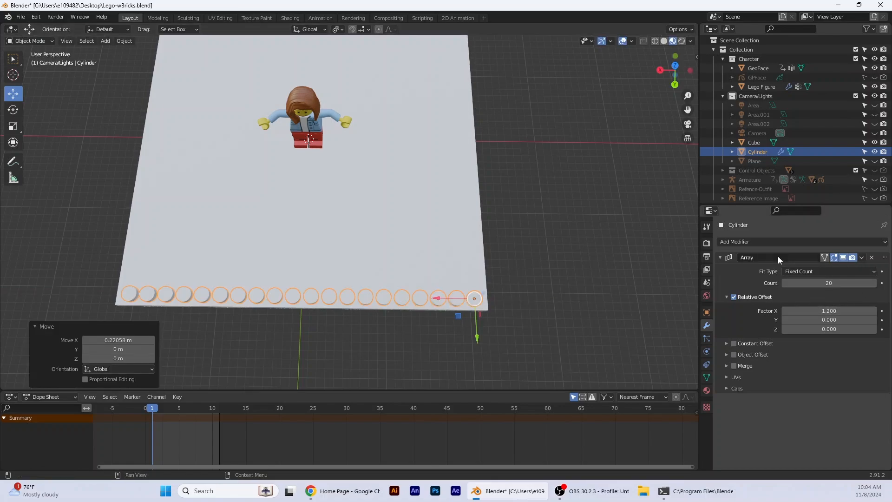
Add a second Array modifier to the stud and set its relative offset X factor to 0.
{"action": "left_click", "coordinate": [720, 258]}
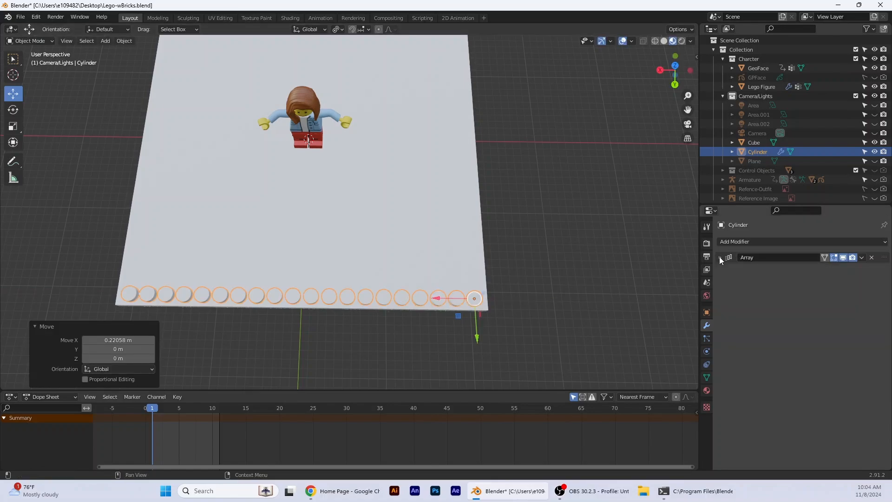
{"action": "left_click", "coordinate": [792, 241]}
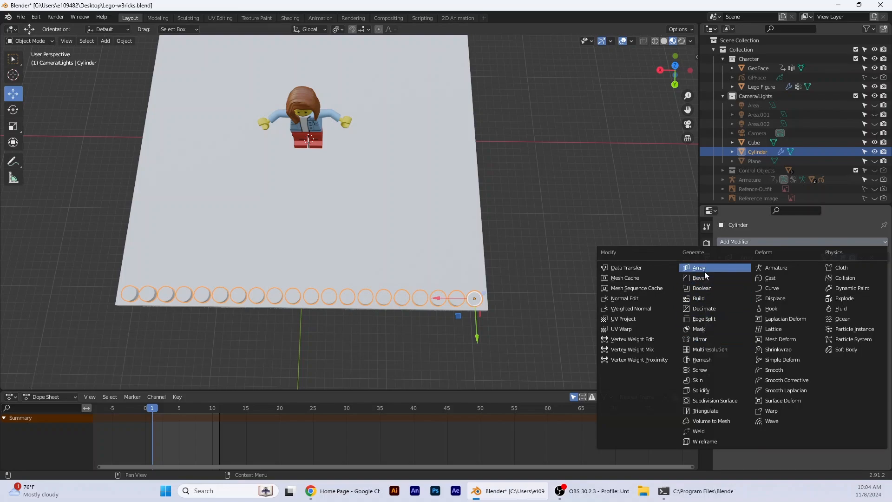
{"action": "left_click", "coordinate": [700, 268]}
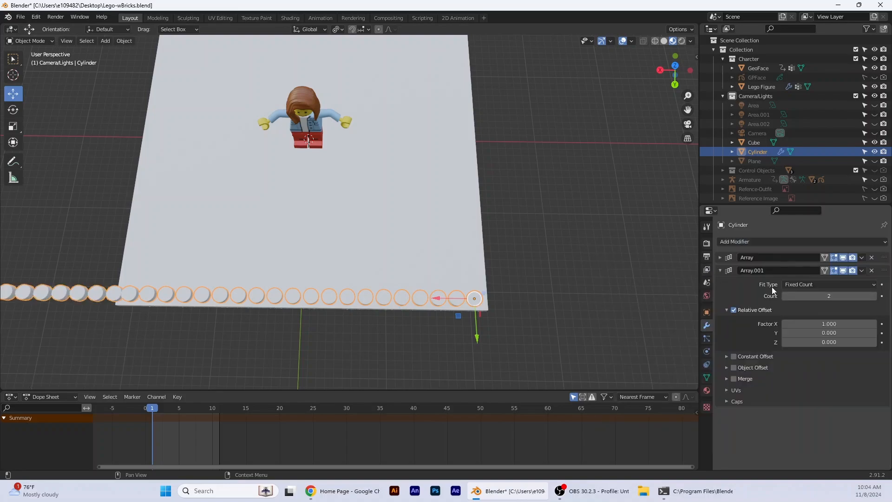
{"action": "left_click", "coordinate": [833, 321]}
{"action": "type", "text": "0"}
{"action": "key", "text": "Return"}
Set the second array's relative offset Y factor to 1.2.
{"action": "left_click", "coordinate": [873, 333]}
{"action": "left_click", "coordinate": [873, 333]}
{"action": "left_click", "coordinate": [874, 333]}
{"action": "left_click", "coordinate": [874, 334]}
{"action": "left_click", "coordinate": [843, 333]}
{"action": "type", "text": "1.2"}
{"action": "key", "text": "Return"}
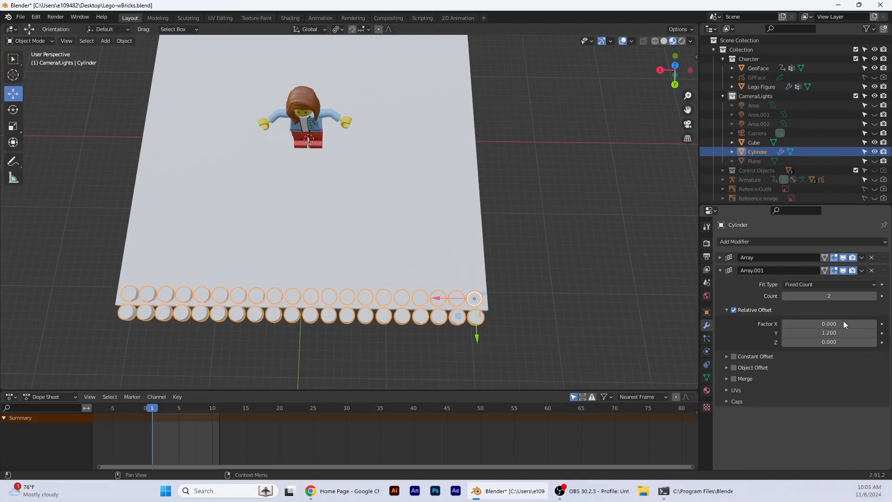
Raise the second array's count to 3 and move the studs along Y to the slab's opposite edge, finishing with about -5.3 m.
{"action": "left_click", "coordinate": [873, 297]}
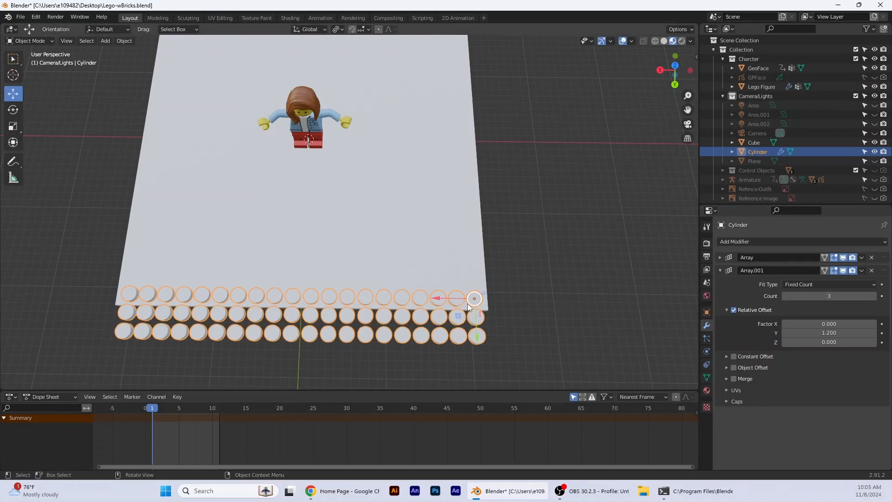
{"action": "left_click_drag", "start_coordinate": [477, 336], "coordinate": [448, 78]}
{"action": "scroll", "coordinate": [454, 93], "scroll_direction": "down", "scroll_amount": 4}
{"action": "left_click_drag", "start_coordinate": [423, 134], "coordinate": [419, 103]}
Increase the second array's count to 20 so the studs cover the whole slab.
{"action": "left_click", "coordinate": [873, 296]}
{"action": "left_click", "coordinate": [873, 297]}
{"action": "left_click", "coordinate": [874, 297]}
{"action": "left_click", "coordinate": [874, 297]}
{"action": "left_click", "coordinate": [873, 296]}
{"action": "left_click", "coordinate": [874, 297]}
{"action": "left_click", "coordinate": [873, 297]}
{"action": "left_click", "coordinate": [873, 296]}
{"action": "left_click", "coordinate": [874, 297]}
{"action": "left_click", "coordinate": [874, 296]}
{"action": "left_click", "coordinate": [873, 296]}
{"action": "left_click", "coordinate": [874, 297]}
{"action": "middle_click_drag", "start_coordinate": [530, 305], "coordinate": [446, 274]}
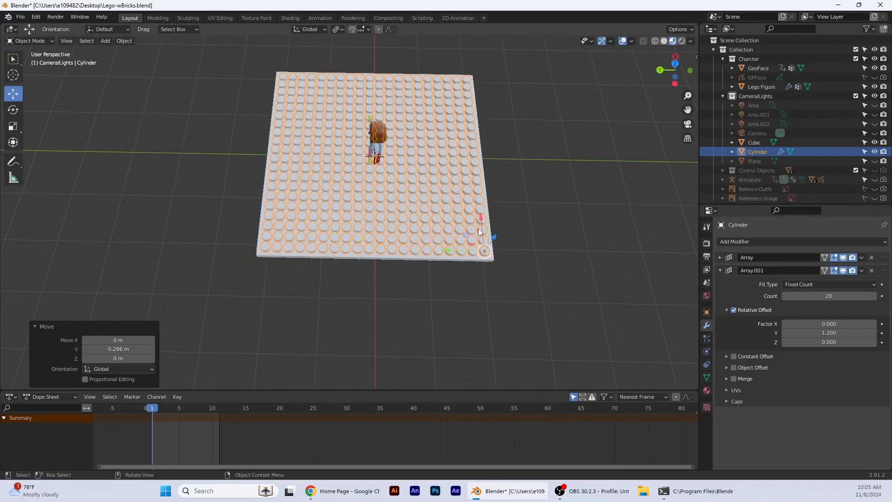
{"action": "left_click_drag", "start_coordinate": [457, 249], "coordinate": [458, 249]}
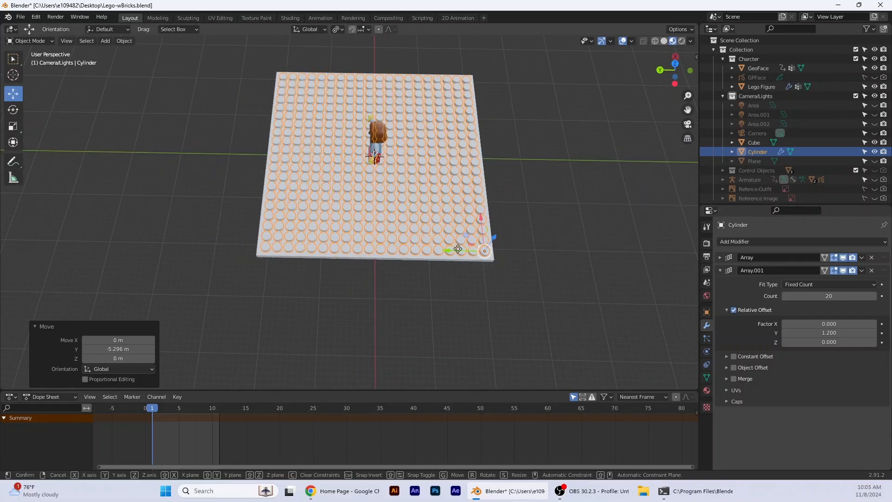
{"action": "scroll", "coordinate": [430, 258], "scroll_direction": "up", "scroll_amount": 6}
{"action": "middle_click_drag", "start_coordinate": [428, 275], "coordinate": [539, 238]}
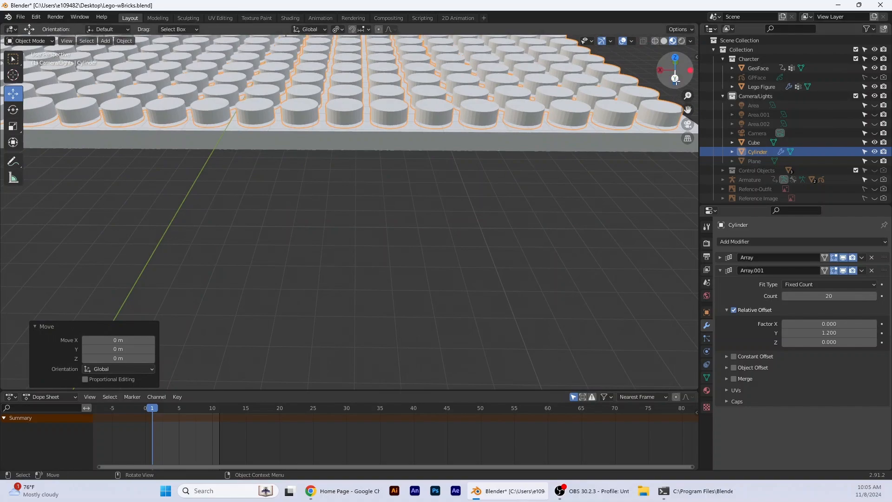
{"action": "left_click", "coordinate": [676, 79]}
{"action": "scroll", "coordinate": [350, 144], "scroll_direction": "up", "scroll_amount": 4, "text": "ctrl"}
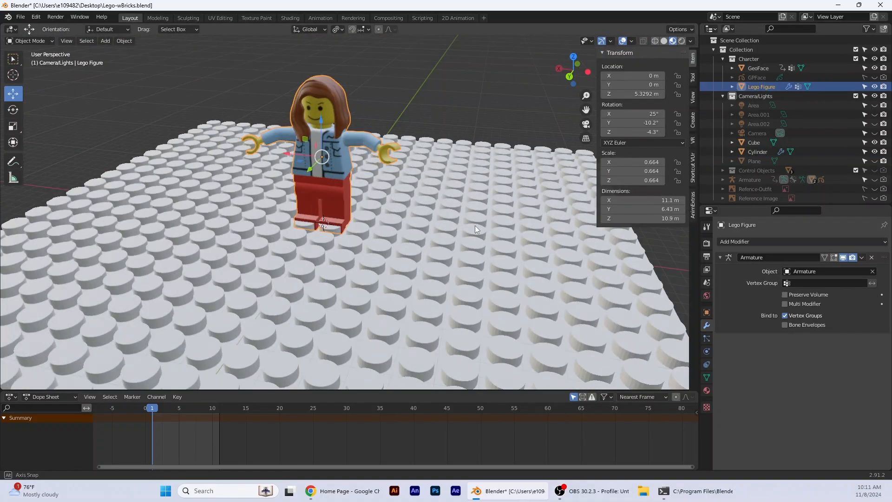
Select the slab and its studs together in the back view and shift both about 0.13 m along X.
{"action": "middle_click_drag", "start_coordinate": [475, 225], "coordinate": [336, 241]}
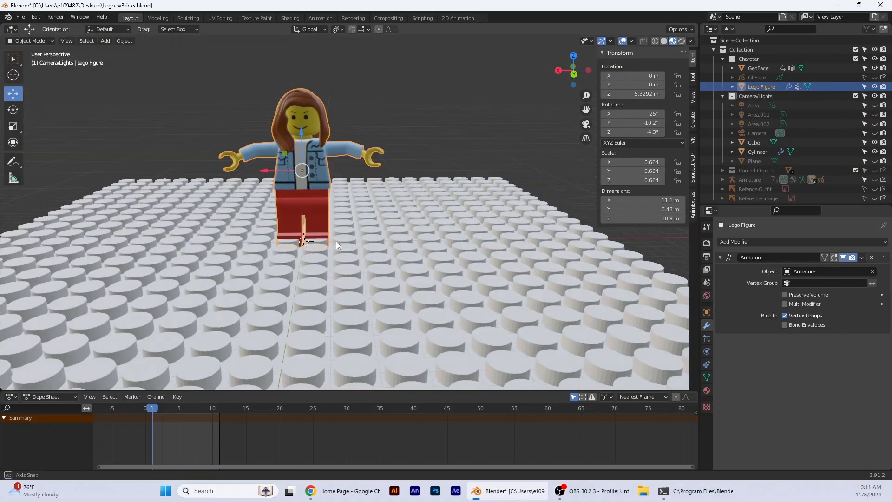
{"action": "left_click", "coordinate": [576, 74]}
{"action": "scroll", "coordinate": [355, 233], "scroll_direction": "up", "scroll_amount": 3}
{"action": "left_click", "coordinate": [383, 320]}
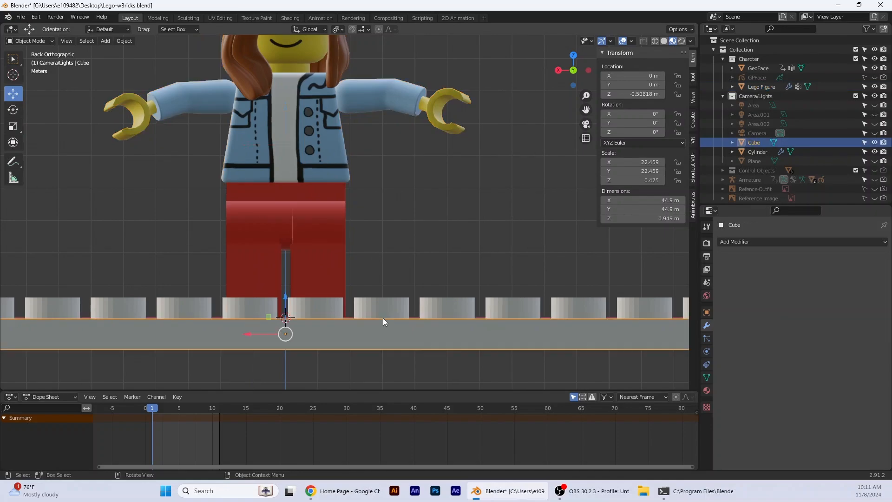
{"action": "left_click", "coordinate": [386, 308], "text": "shift"}
{"action": "left_click_drag", "start_coordinate": [589, 320], "coordinate": [593, 320]}
{"action": "scroll", "coordinate": [581, 322], "scroll_direction": "down", "scroll_amount": 2}
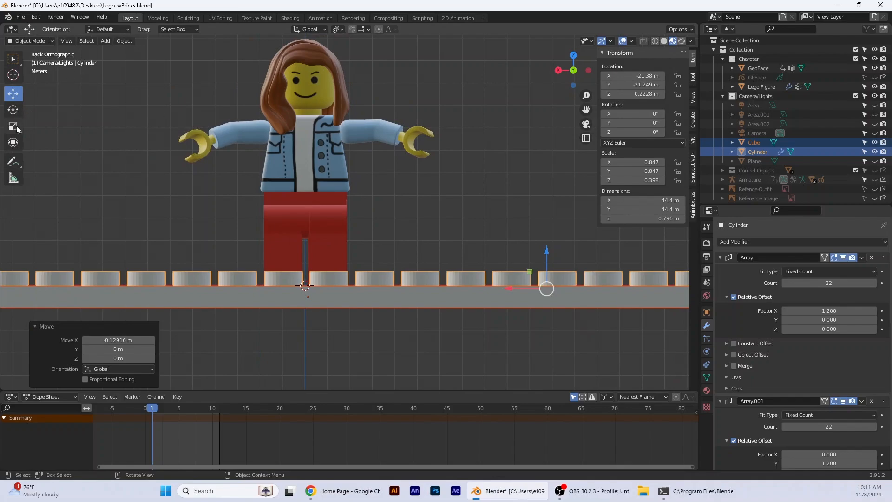
Scale the slab and studs down together to a stud X and Y scale of about 0.78, and shift them about 0.25 m toward negative X.
{"action": "left_click", "coordinate": [17, 127]}
{"action": "left_click_drag", "start_coordinate": [559, 327], "coordinate": [553, 323]}
{"action": "left_click", "coordinate": [13, 94]}
{"action": "left_click_drag", "start_coordinate": [511, 287], "coordinate": [518, 285]}
{"action": "left_click", "coordinate": [13, 110]}
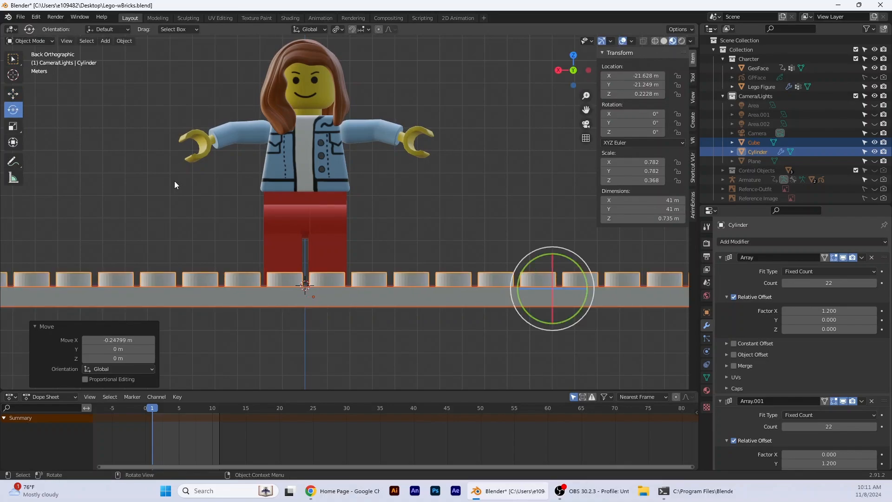
{"action": "left_click_drag", "start_coordinate": [576, 319], "coordinate": [576, 317]}
{"action": "right_click", "coordinate": [577, 318]}
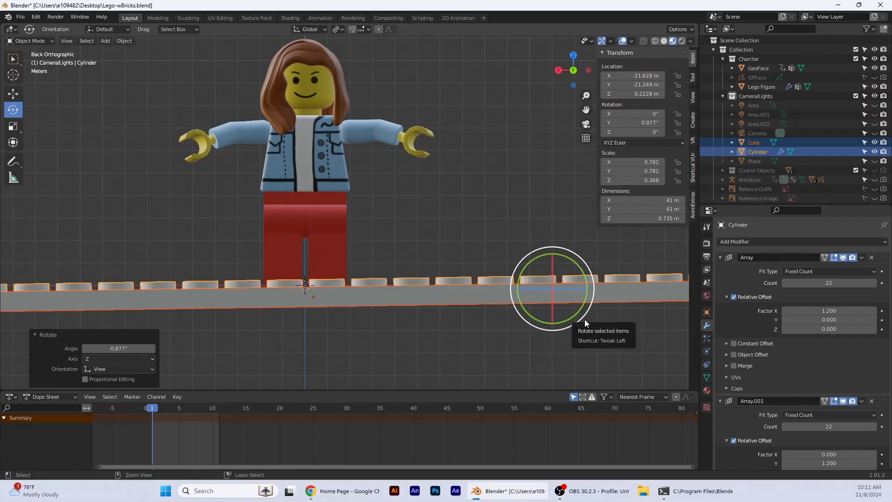
Scale the slab and studs down together to a stud X and Y scale of about 0.77, and move both about 0.45 m along X.
{"action": "left_click", "coordinate": [13, 126]}
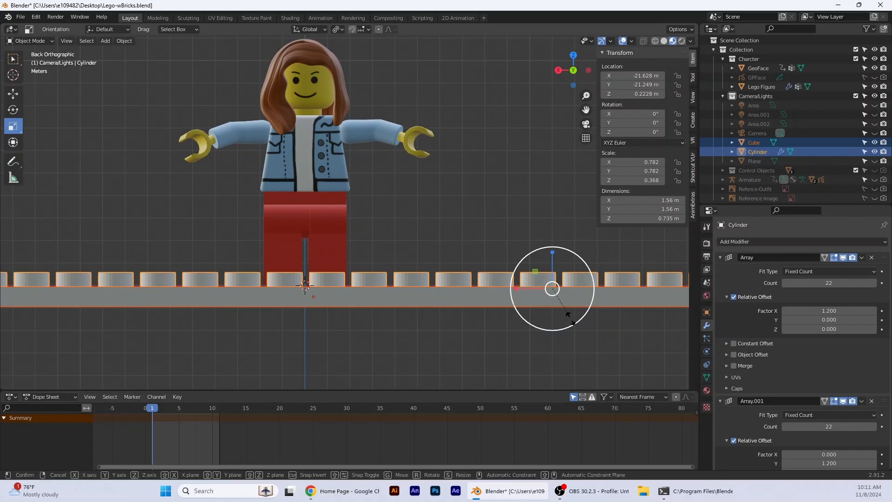
{"action": "left_click_drag", "start_coordinate": [570, 318], "coordinate": [566, 311]}
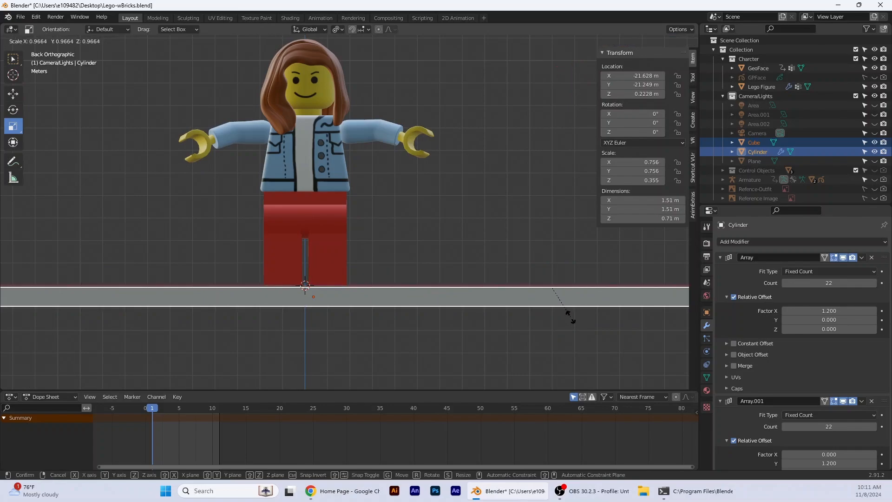
{"action": "left_click", "coordinate": [362, 270]}
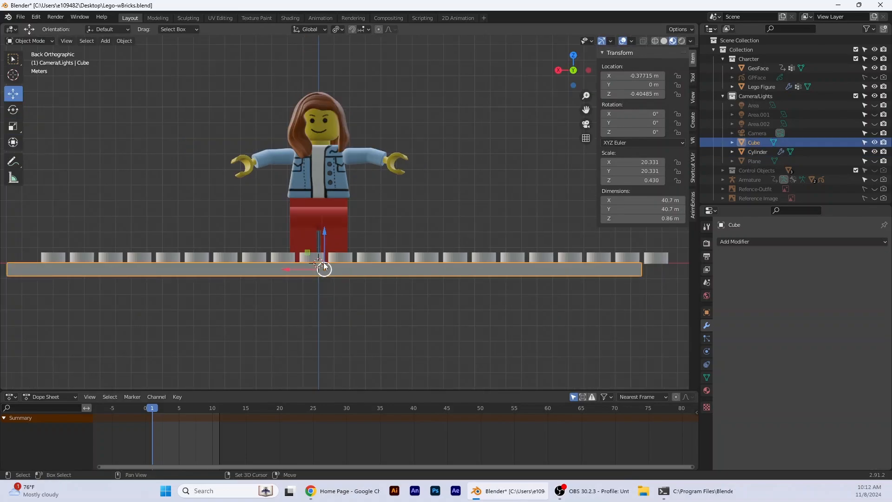
{"action": "left_click", "coordinate": [339, 256]}
{"action": "left_click", "coordinate": [455, 269]}
{"action": "left_click", "coordinate": [458, 255], "text": "shift"}
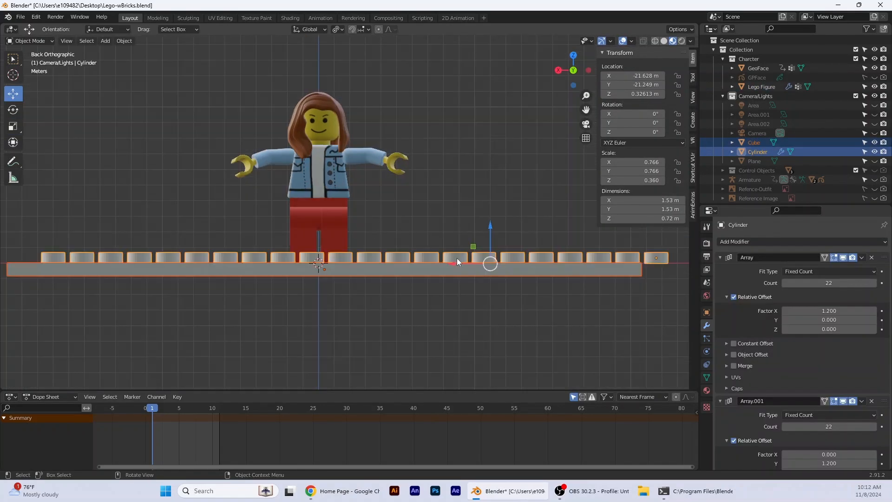
{"action": "key", "text": "g"}
{"action": "left_click", "coordinate": [448, 263]}
Move only the studs about 1.87 m along X so that two of them sit behind the figure's legs.
{"action": "left_click", "coordinate": [643, 258]}
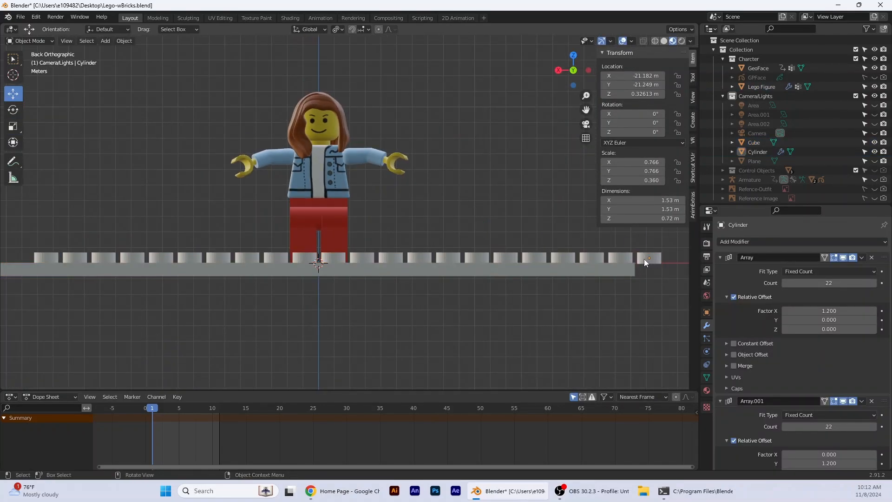
{"action": "key", "text": "g"}
{"action": "left_click", "coordinate": [586, 257]}
{"action": "scroll", "coordinate": [625, 273], "scroll_direction": "up", "scroll_amount": 1}
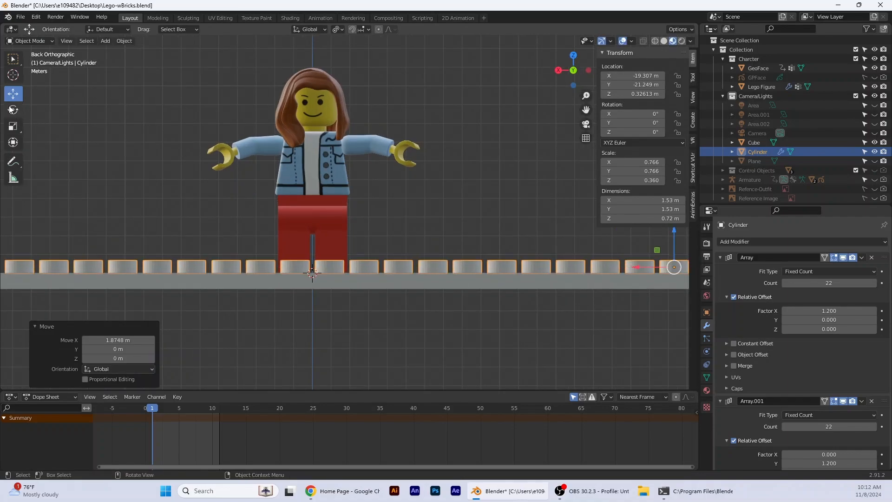
Scale the studs by about 0.96 and move them about 0.68 m along X to realign them with the figure's legs.
{"action": "left_click", "coordinate": [12, 126]}
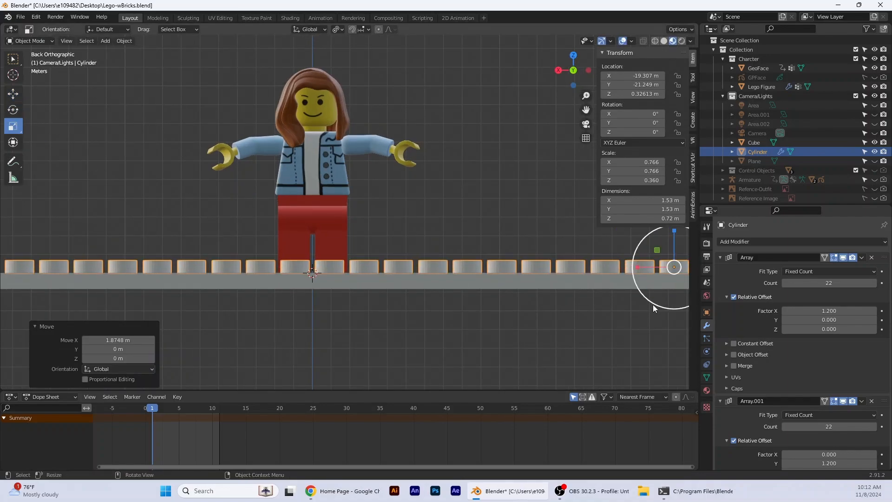
{"action": "left_click_drag", "start_coordinate": [653, 305], "coordinate": [645, 302]}
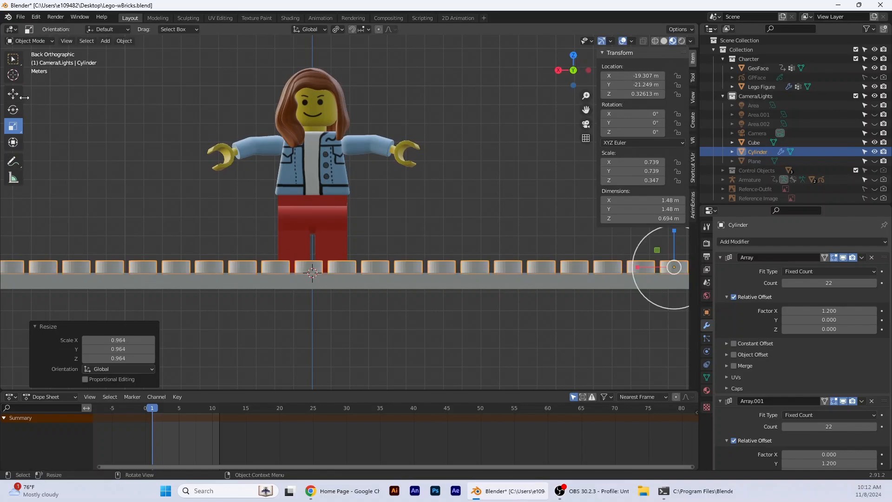
{"action": "left_click", "coordinate": [13, 94]}
{"action": "scroll", "coordinate": [659, 288], "scroll_direction": "down", "scroll_amount": 1}
{"action": "left_click_drag", "start_coordinate": [595, 258], "coordinate": [584, 259]}
{"action": "scroll", "coordinate": [541, 288], "scroll_direction": "up", "scroll_amount": 2}
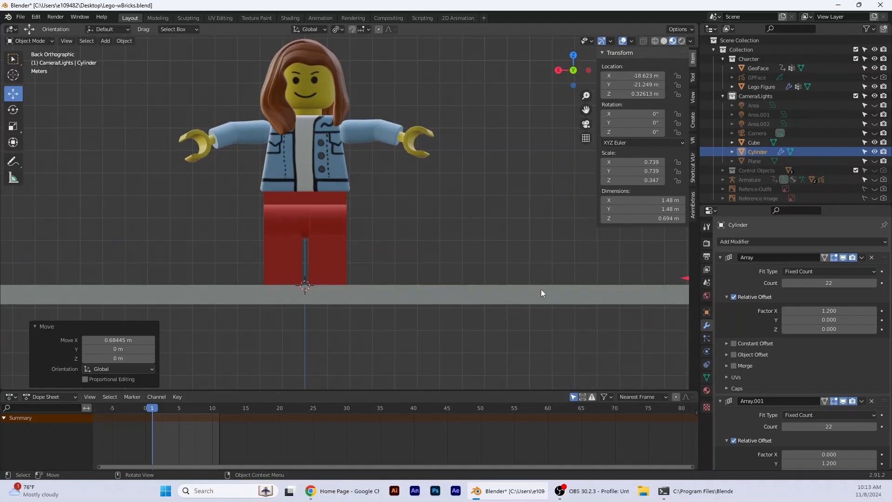
{"action": "scroll", "coordinate": [541, 289], "scroll_direction": "down", "scroll_amount": 1}
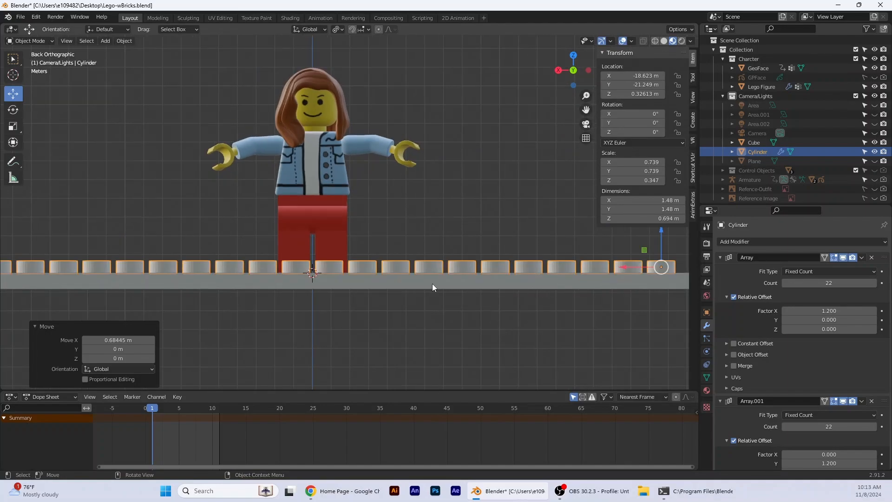
Raise the first array's relative offset X factor to 1.4 and move the studs along X to about -21.75 m.
{"action": "left_click", "coordinate": [875, 311]}
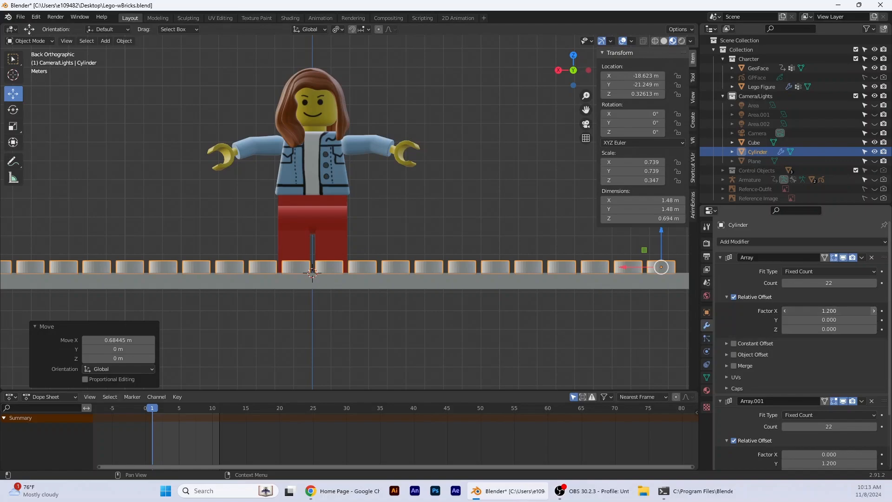
{"action": "left_click_drag", "start_coordinate": [633, 269], "coordinate": [691, 270]}
{"action": "left_click", "coordinate": [873, 310]}
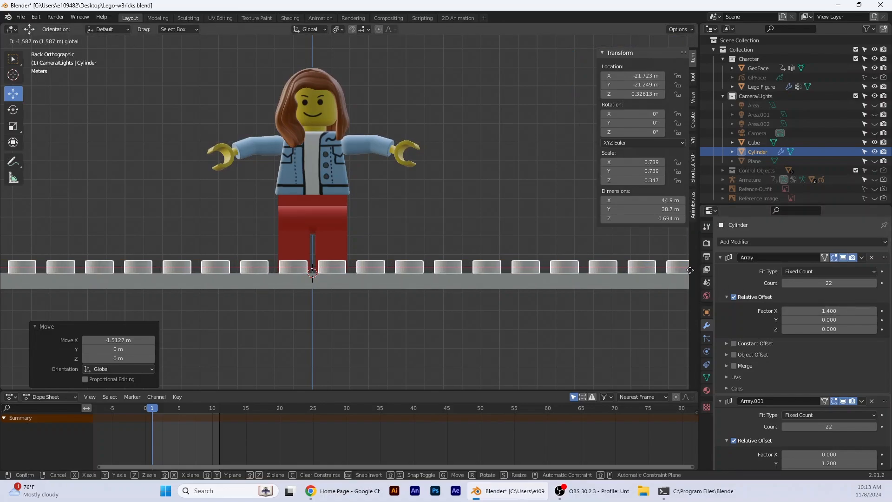
{"action": "left_click", "coordinate": [691, 270]}
Scale the studs down uniformly by about 0.94.
{"action": "left_click", "coordinate": [13, 127]}
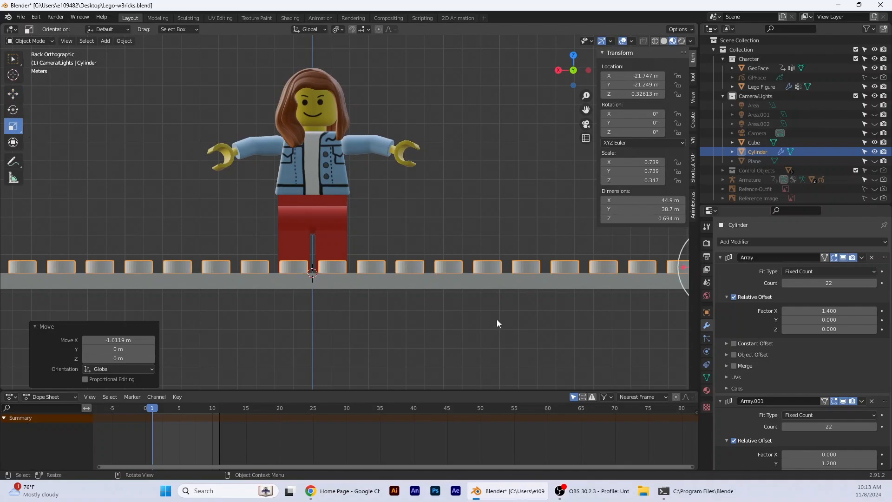
{"action": "scroll", "coordinate": [494, 321], "scroll_direction": "down", "scroll_amount": 2}
{"action": "key", "text": "s"}
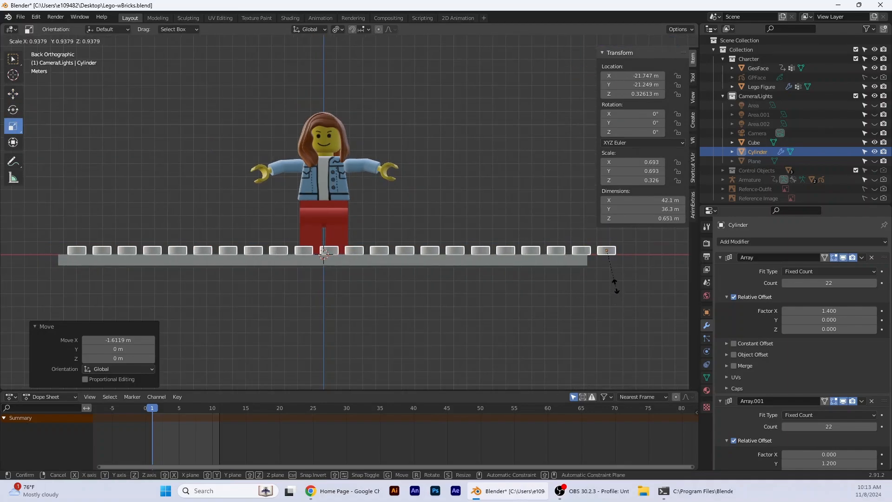
{"action": "left_click", "coordinate": [615, 286]}
Move the studs about 1.44 m along X to center one under each of the figure's legs.
{"action": "left_click", "coordinate": [13, 94]}
{"action": "scroll", "coordinate": [349, 211], "scroll_direction": "up", "scroll_amount": 1}
{"action": "scroll", "coordinate": [552, 288], "scroll_direction": "up", "scroll_amount": 1}
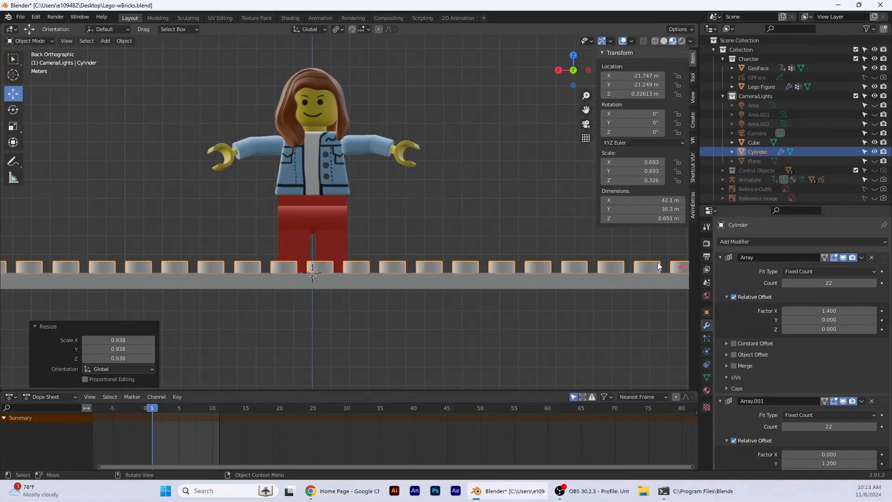
{"action": "key", "text": "g"}
{"action": "key", "text": "x"}
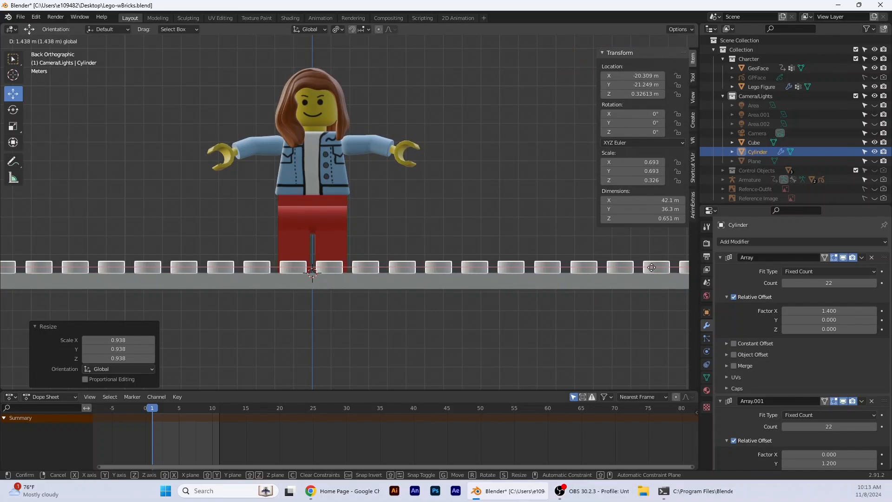
{"action": "left_click", "coordinate": [652, 268]}
{"action": "scroll", "coordinate": [561, 308], "scroll_direction": "up", "scroll_amount": 1}
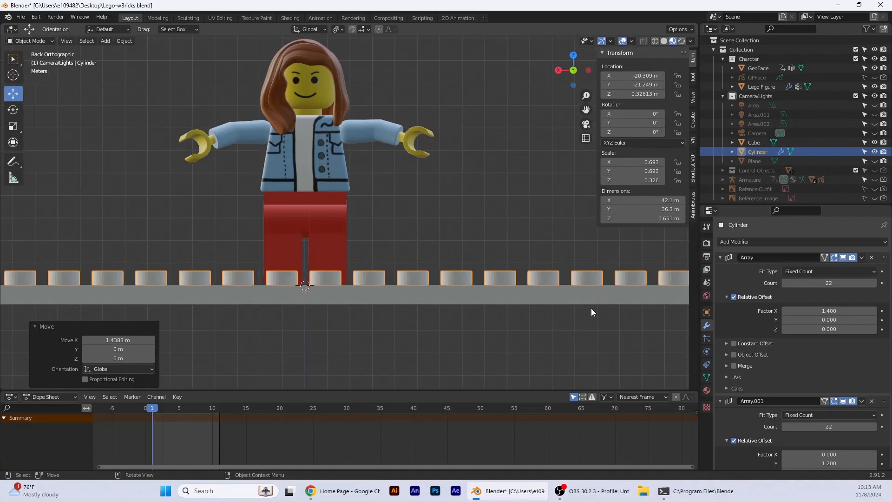
Select the studs from a side angle and move them about 0.42 m along Y.
{"action": "middle_click_drag", "start_coordinate": [426, 338], "coordinate": [364, 38]}
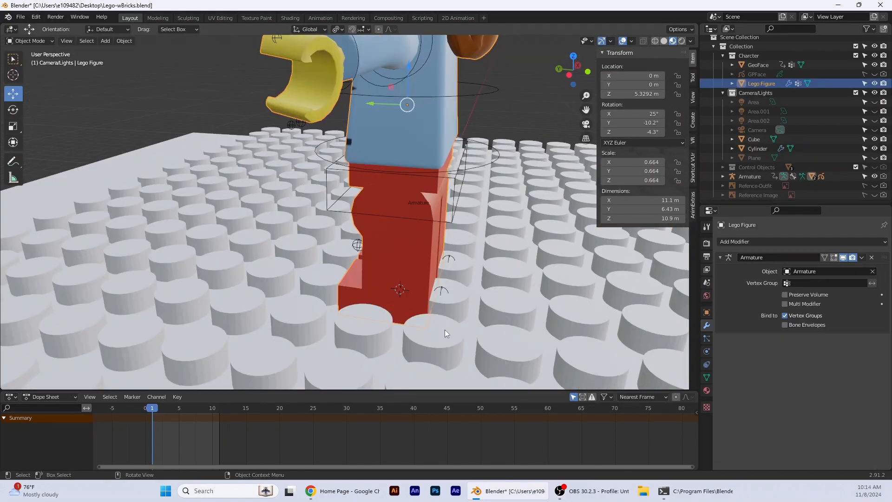
{"action": "middle_click_drag", "start_coordinate": [445, 330], "coordinate": [486, 339]}
{"action": "left_click", "coordinate": [486, 339]}
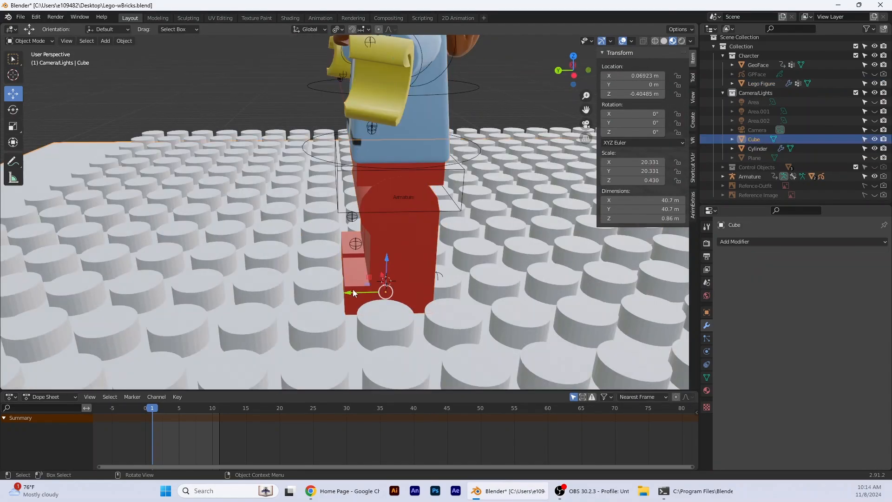
{"action": "left_click", "coordinate": [353, 293]}
{"action": "scroll", "coordinate": [450, 306], "scroll_direction": "down", "scroll_amount": 5}
{"action": "left_click", "coordinate": [451, 300]}
{"action": "scroll", "coordinate": [451, 300], "scroll_direction": "up", "scroll_amount": 4}
{"action": "scroll", "coordinate": [377, 315], "scroll_direction": "down", "scroll_amount": 10}
{"action": "left_click_drag", "start_coordinate": [570, 316], "coordinate": [564, 316]}
{"action": "middle_click_drag", "start_coordinate": [565, 316], "coordinate": [547, 308]}
{"action": "scroll", "coordinate": [547, 308], "scroll_direction": "up", "scroll_amount": 8}
Move the studs about 0.82 m further along Y to line them up under the figure's feet.
{"action": "key", "text": "g"}
{"action": "key", "text": "y"}
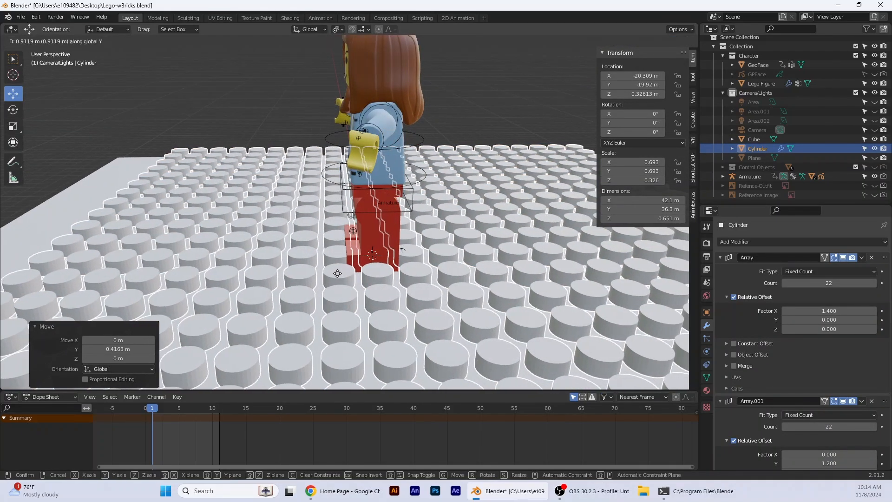
{"action": "right_click", "coordinate": [365, 274]}
{"action": "key", "text": "g"}
{"action": "key", "text": "y"}
{"action": "left_click", "coordinate": [296, 275]}
Nudge the studs along Y to about -20 m to refine their alignment with the feet.
{"action": "middle_click_drag", "start_coordinate": [296, 275], "coordinate": [501, 291]}
{"action": "scroll", "coordinate": [502, 291], "scroll_direction": "up", "scroll_amount": 4}
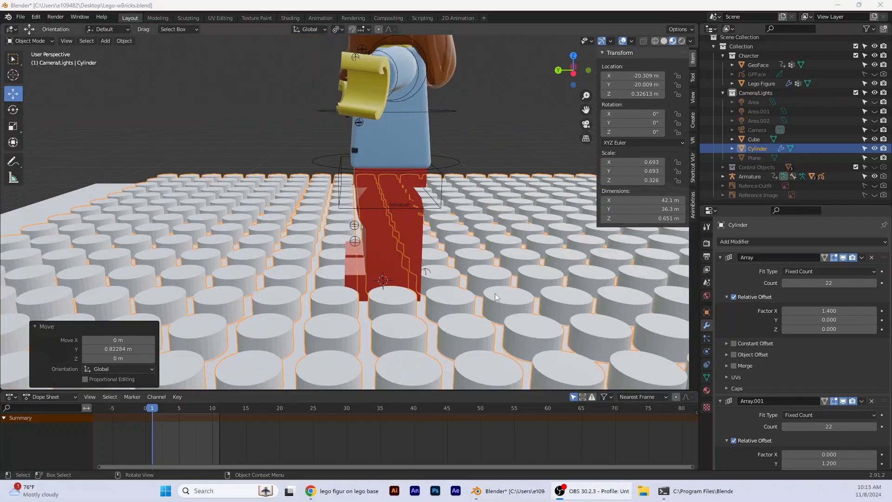
{"action": "scroll", "coordinate": [444, 289], "scroll_direction": "down", "scroll_amount": 3}
{"action": "middle_click_drag", "start_coordinate": [428, 294], "coordinate": [442, 317]}
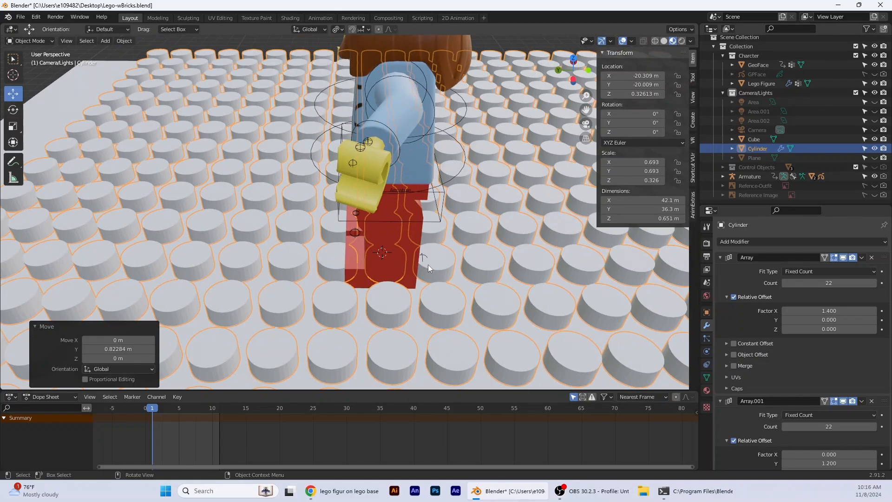
{"action": "key", "text": "g"}
{"action": "key", "text": "y"}
{"action": "left_click", "coordinate": [356, 263]}
{"action": "middle_click_drag", "start_coordinate": [375, 264], "coordinate": [458, 279]}
Set the second array's relative offset Y factor to 1.4 and switch to the back view.
{"action": "left_click", "coordinate": [509, 294]}
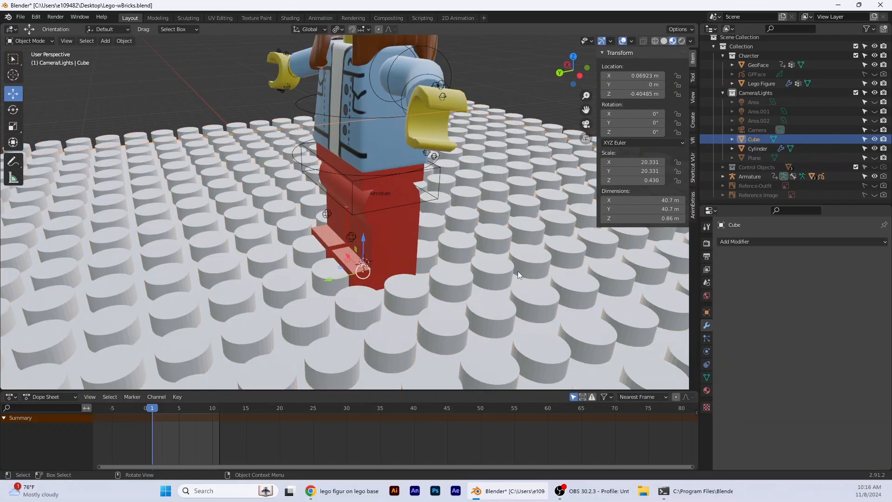
{"action": "left_click", "coordinate": [511, 272]}
{"action": "scroll", "coordinate": [578, 290], "scroll_direction": "down", "scroll_amount": 6}
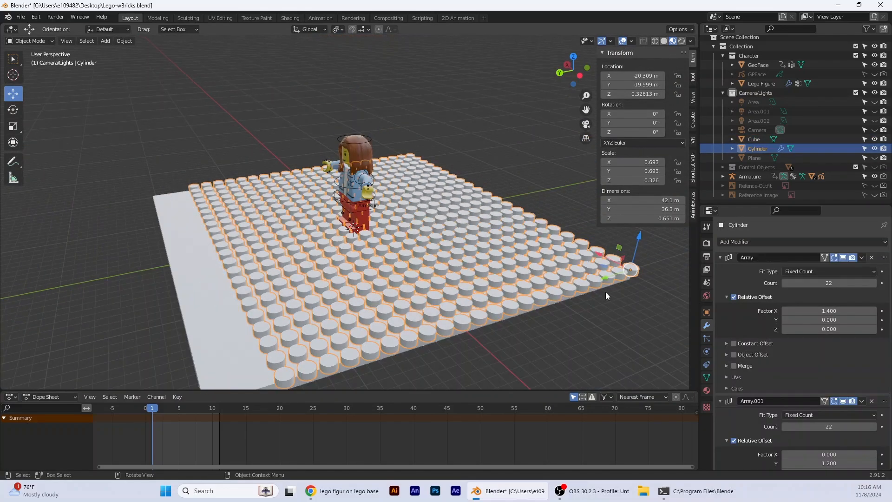
{"action": "scroll", "coordinate": [641, 297], "scroll_direction": "up", "scroll_amount": 6}
{"action": "left_click", "coordinate": [831, 463]}
{"action": "type", "text": "1.4"}
{"action": "key", "text": "Return"}
{"action": "scroll", "coordinate": [529, 278], "scroll_direction": "up", "scroll_amount": 3}
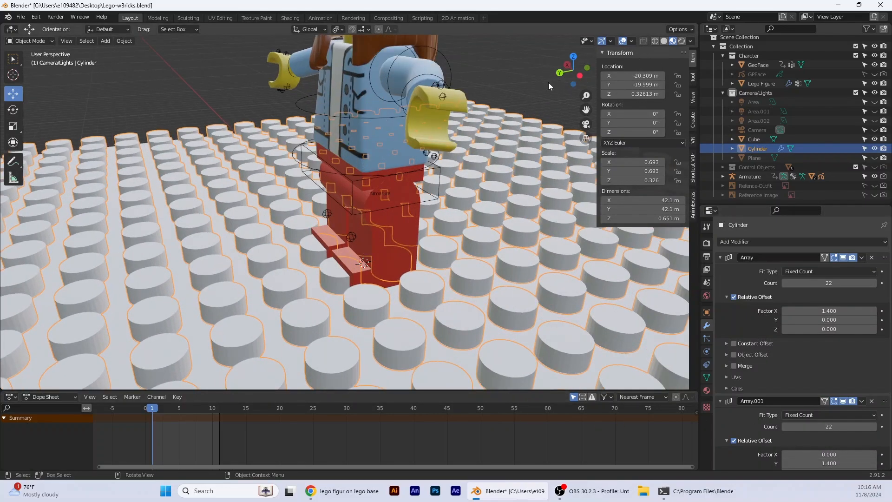
{"action": "left_click", "coordinate": [559, 72]}
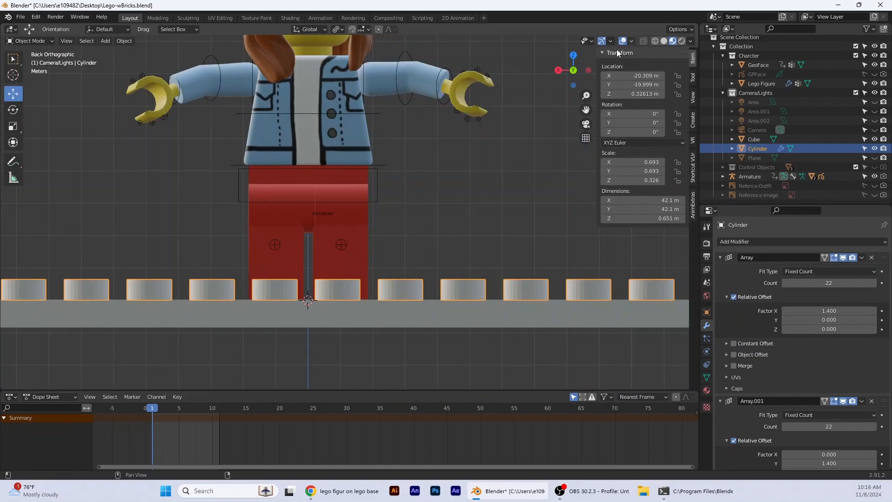
From the right view, move the studs about 0.75 m along Y to line them up with the figure's feet.
{"action": "left_click", "coordinate": [558, 70]}
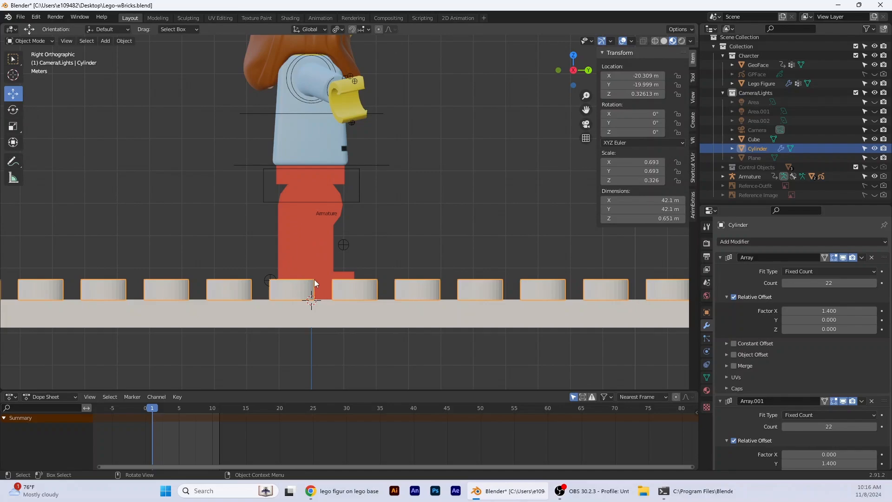
{"action": "key", "text": "g"}
{"action": "key", "text": "y"}
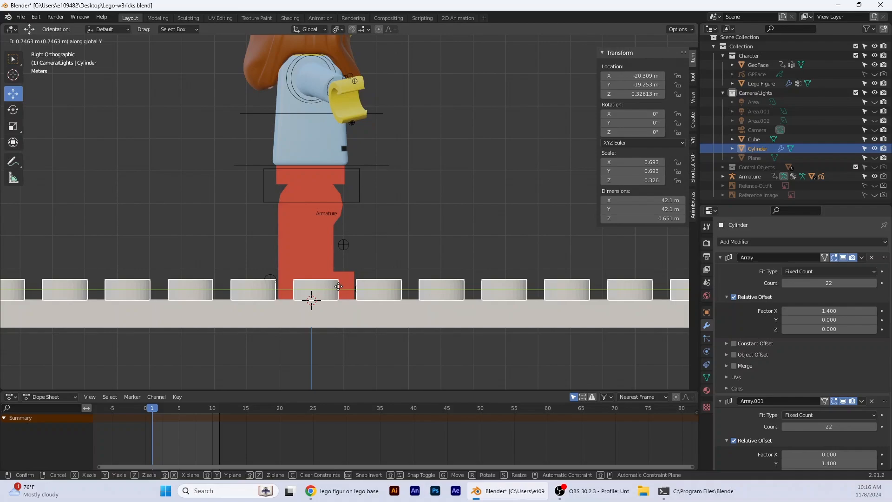
{"action": "left_click", "coordinate": [338, 286]}
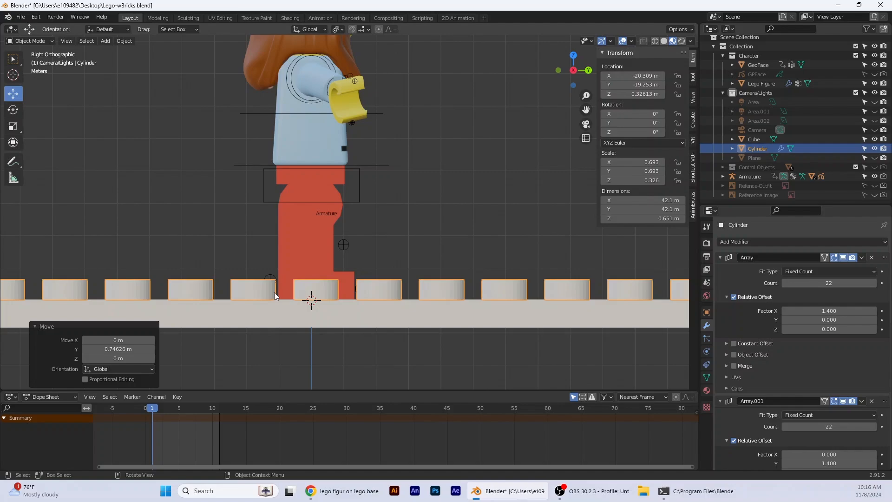
From the front view, move the studs about -0.07 m along X and nudge them about 0.03 m upward.
{"action": "middle_click_drag", "start_coordinate": [417, 335], "coordinate": [297, 346]}
{"action": "left_click", "coordinate": [586, 70]}
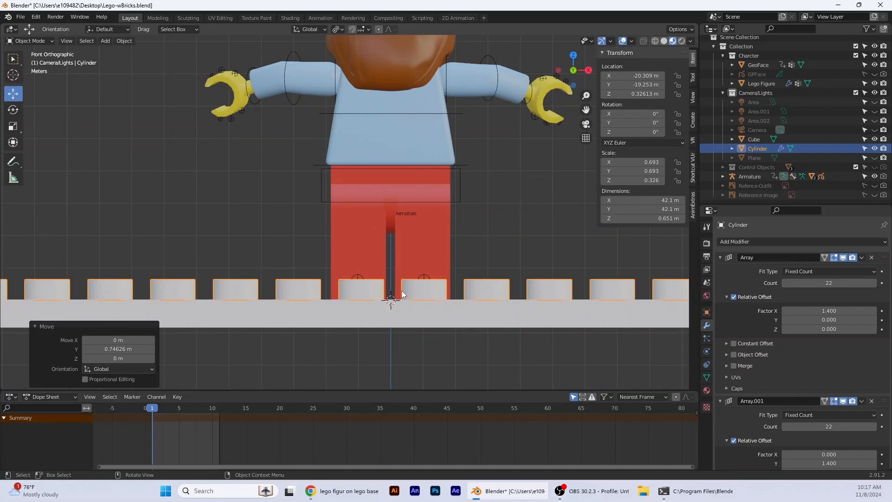
{"action": "key", "text": "g"}
{"action": "key", "text": "x"}
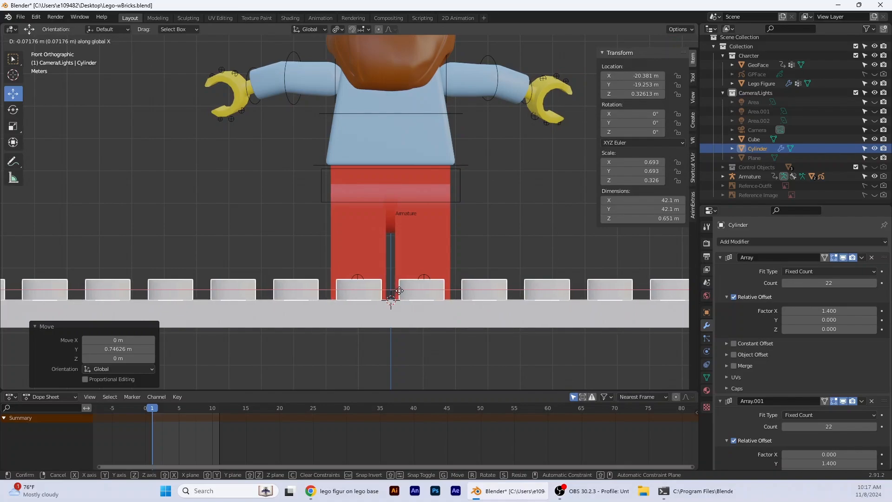
{"action": "left_click", "coordinate": [399, 291]}
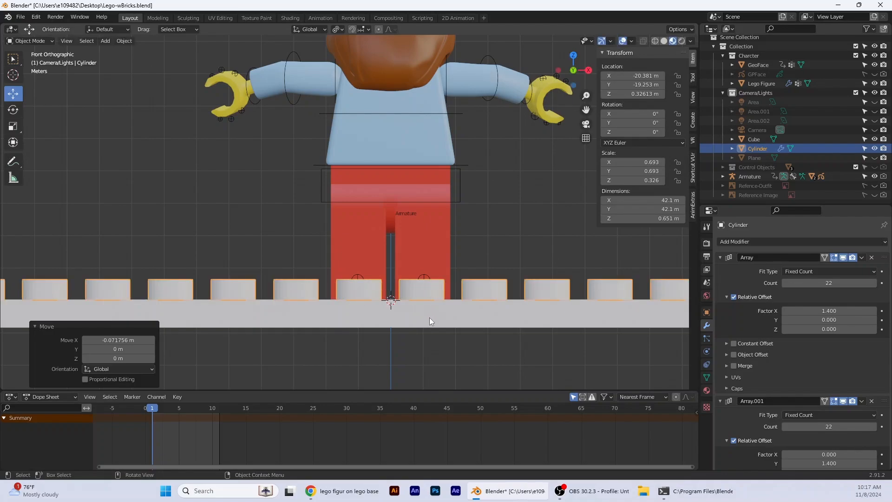
{"action": "key", "text": "g"}
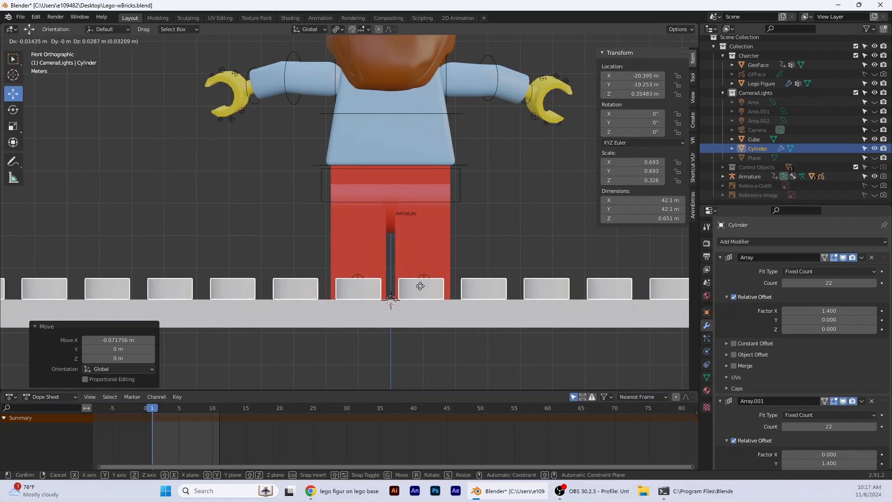
{"action": "left_click", "coordinate": [420, 286]}
{"action": "right_click", "coordinate": [420, 286]}
Select the base plate and scale it up uniformly to reach toward the overhanging outer studs.
{"action": "middle_click_drag", "start_coordinate": [311, 355], "coordinate": [401, 364]}
{"action": "scroll", "coordinate": [459, 300], "scroll_direction": "down", "scroll_amount": 4}
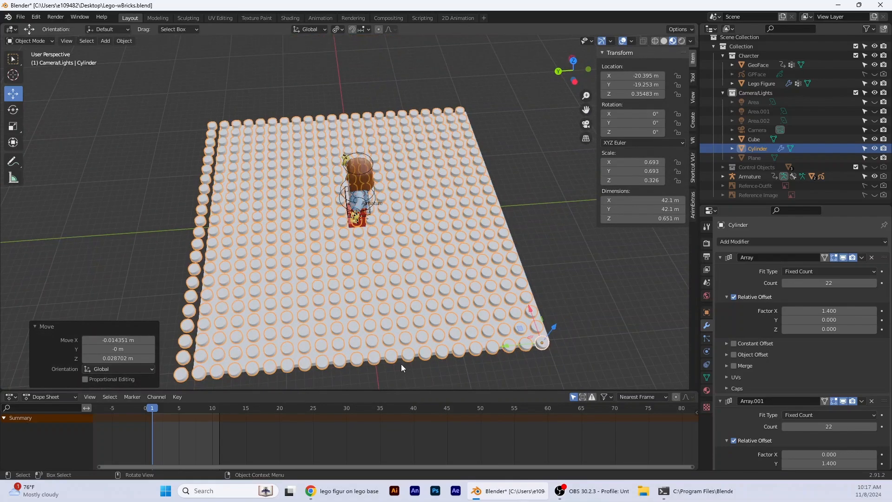
{"action": "middle_click_drag", "start_coordinate": [553, 301], "coordinate": [478, 324]}
{"action": "left_click", "coordinate": [477, 324]}
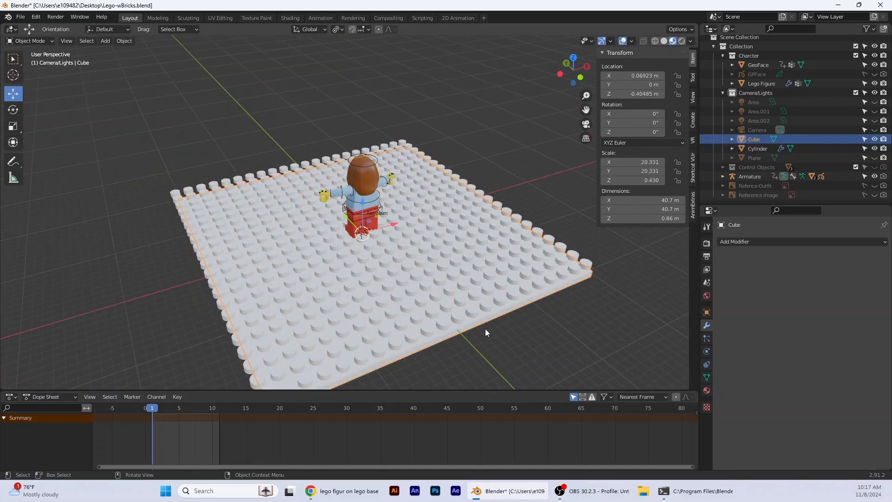
{"action": "scroll", "coordinate": [499, 333], "scroll_direction": "down", "scroll_amount": 1}
{"action": "scroll", "coordinate": [450, 345], "scroll_direction": "down", "scroll_amount": 1}
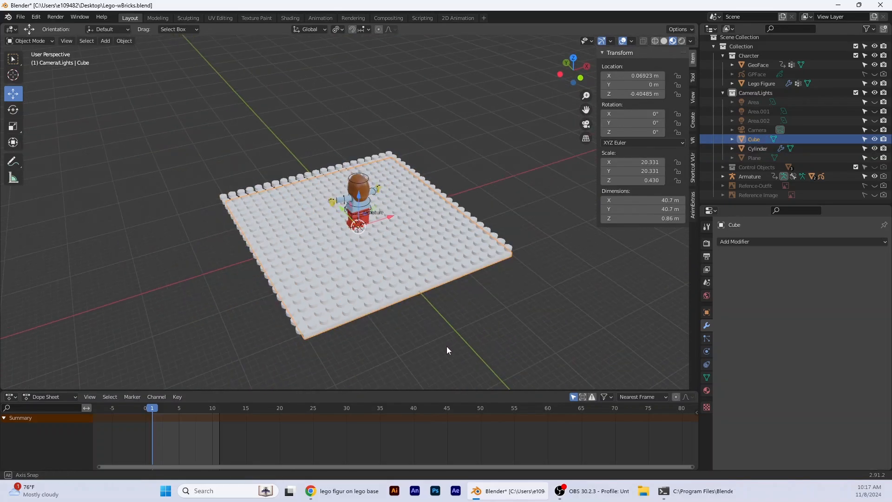
{"action": "middle_click_drag", "start_coordinate": [447, 346], "coordinate": [370, 305]}
{"action": "left_click", "coordinate": [14, 124]}
{"action": "scroll", "coordinate": [405, 329], "scroll_direction": "up", "scroll_amount": 1}
{"action": "left_click_drag", "start_coordinate": [352, 268], "coordinate": [349, 271]}
Shift the base plate toward the overhanging studs and enlarge it to an X and Y scale of about 21.64.
{"action": "left_click", "coordinate": [13, 94]}
{"action": "left_click_drag", "start_coordinate": [337, 217], "coordinate": [331, 212]}
{"action": "left_click", "coordinate": [13, 126]}
{"action": "left_click_drag", "start_coordinate": [344, 263], "coordinate": [343, 264]}
Position the base plate evenly under the studs at about -0.007 m in X and 1.25 m in Y.
{"action": "middle_click_drag", "start_coordinate": [231, 342], "coordinate": [274, 387]}
{"action": "left_click", "coordinate": [13, 93]}
{"action": "left_click_drag", "start_coordinate": [317, 209], "coordinate": [318, 209]}
{"action": "middle_click_drag", "start_coordinate": [252, 274], "coordinate": [345, 230]}
{"action": "left_click_drag", "start_coordinate": [310, 225], "coordinate": [311, 226]}
{"action": "middle_click_drag", "start_coordinate": [512, 235], "coordinate": [531, 213]}
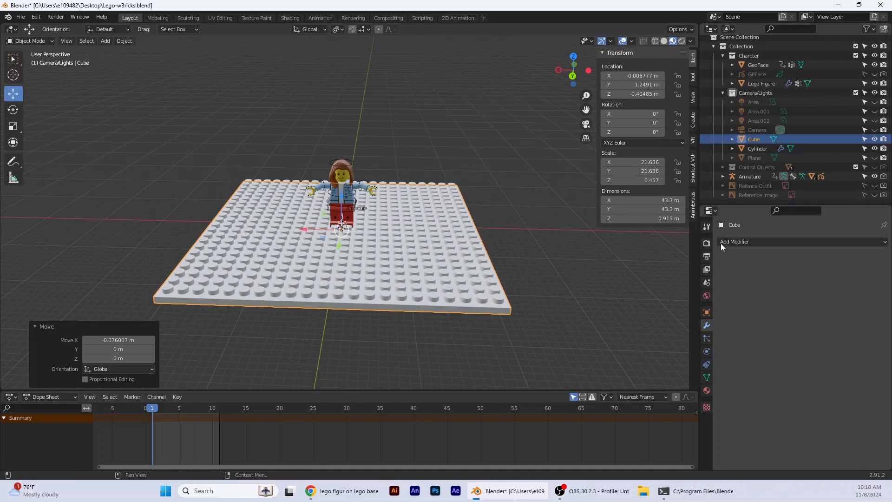
Rename the base plate's Cube object as Legp-Base.
{"action": "left_click", "coordinate": [419, 310]}
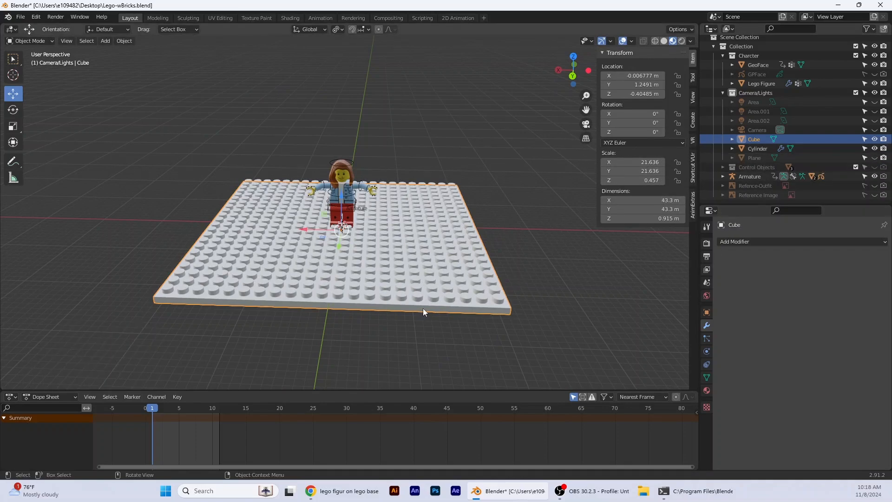
{"action": "double_click", "coordinate": [754, 139]}
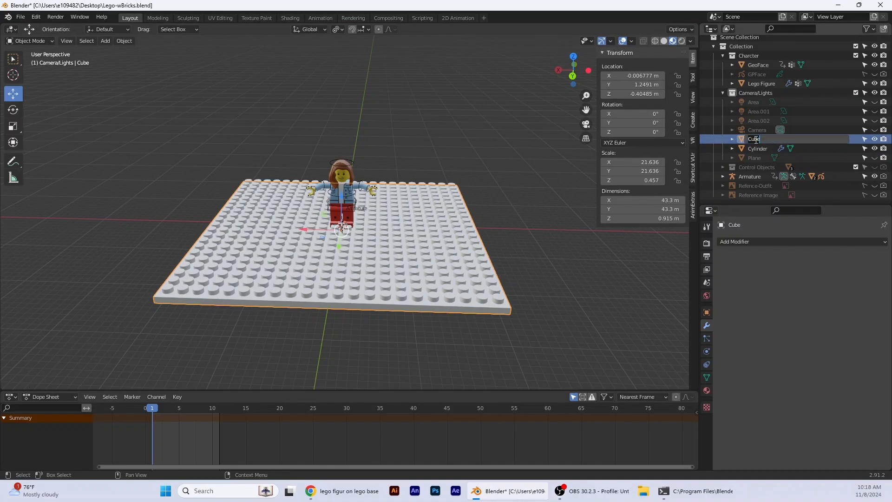
{"action": "type", "text": "Legp-Base"}
{"action": "key", "text": "Return"}
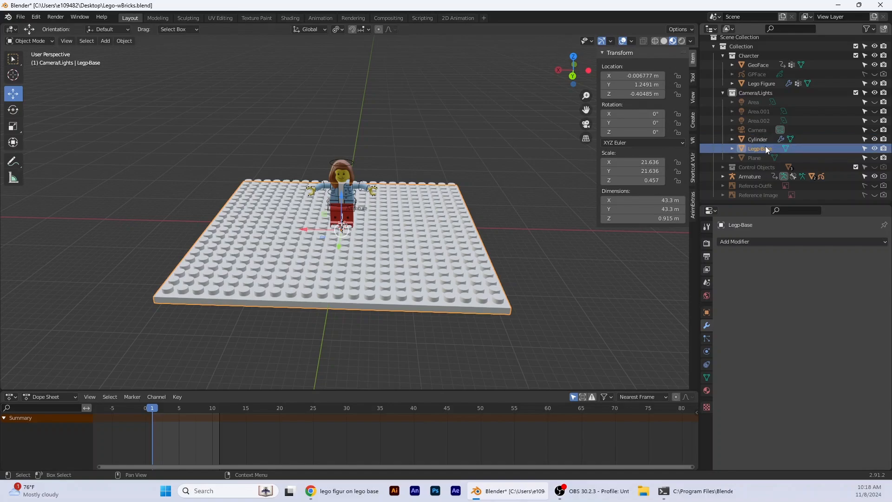
Rename the studs' Cylinder object as Lego-Base-Pegs.
{"action": "left_click", "coordinate": [760, 141]}
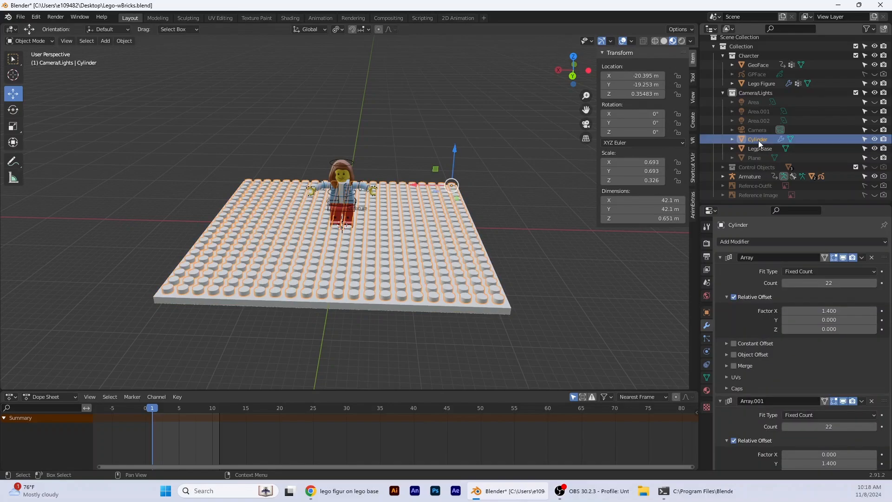
{"action": "double_click", "coordinate": [758, 140]}
{"action": "type", "text": "Lego"}
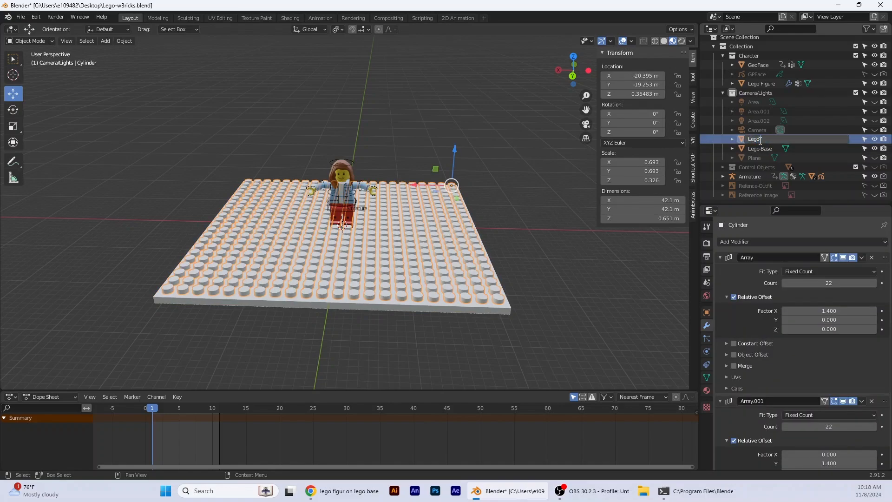
{"action": "type", "text": "Base-Pegs"}
{"action": "key", "text": "Return"}
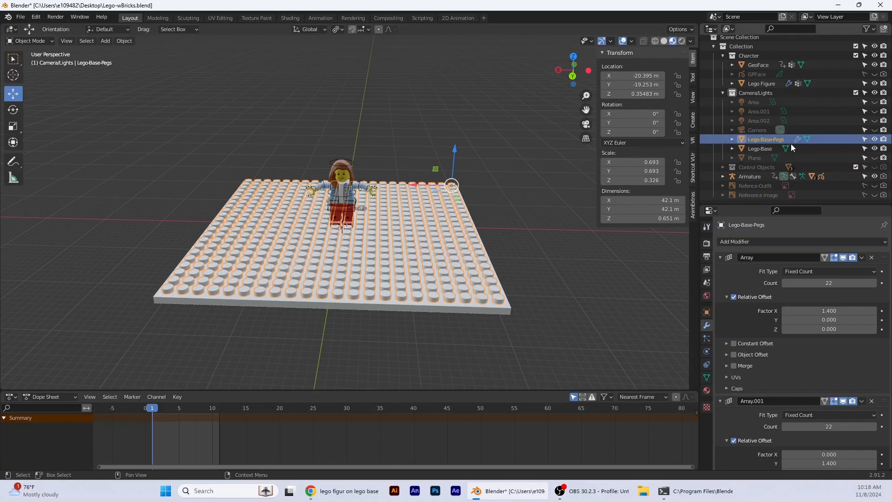
Create a new collection inside the main Collection and name it Legos.
{"action": "right_click", "coordinate": [740, 46]}
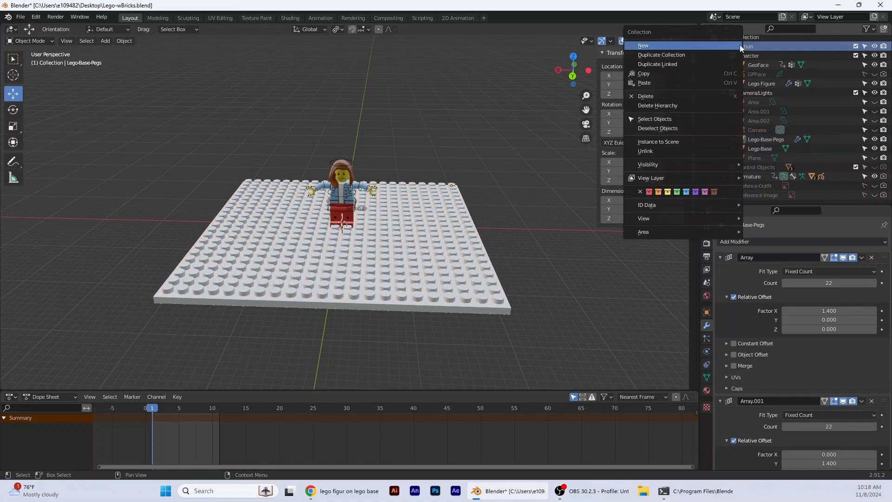
{"action": "left_click", "coordinate": [684, 51]}
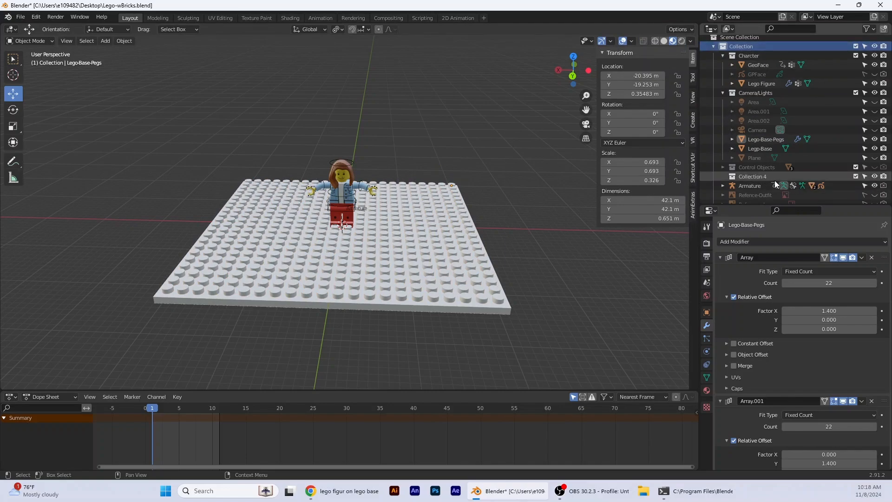
{"action": "left_click", "coordinate": [723, 92]}
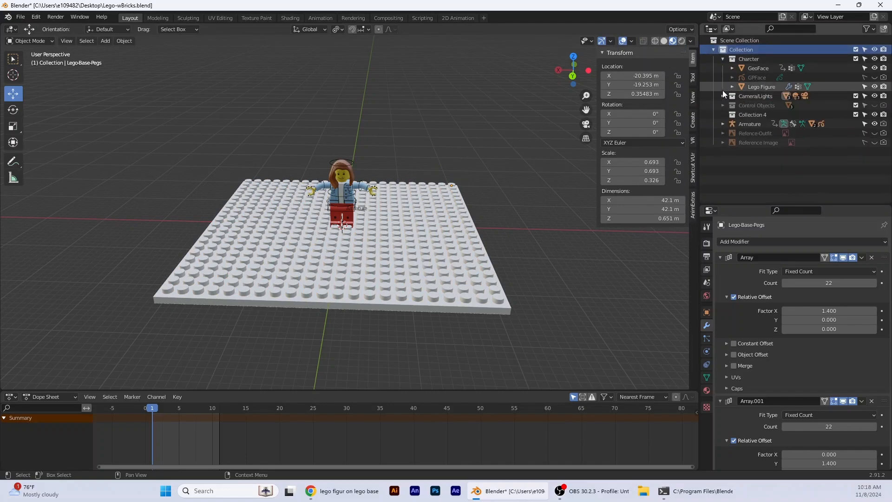
{"action": "double_click", "coordinate": [746, 113]}
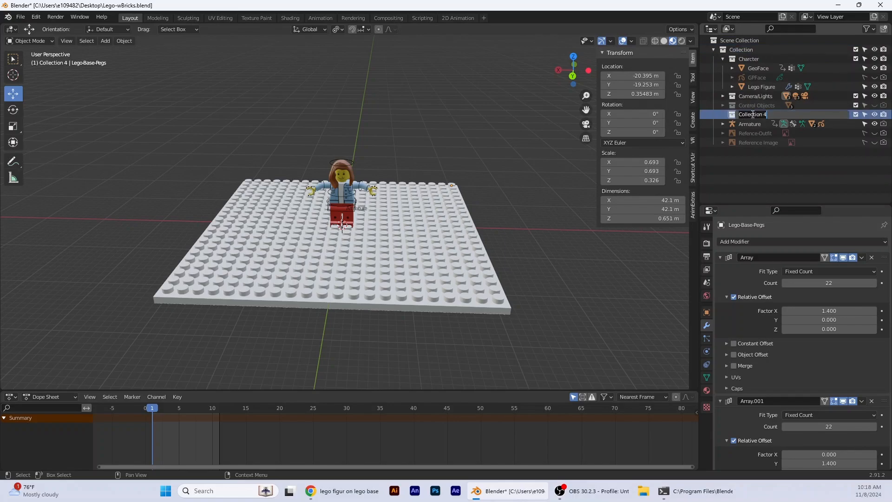
{"action": "type", "text": "Legos"}
{"action": "key", "text": "Return"}
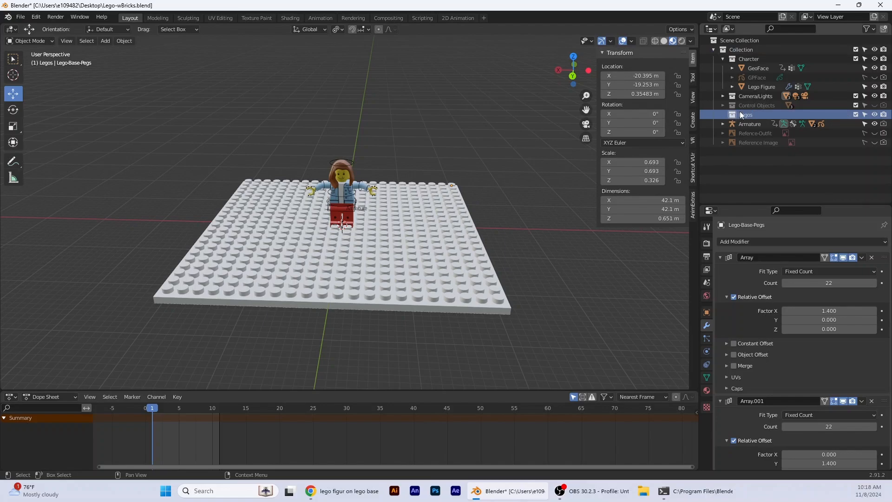
Move the pegs and base plate objects into the Legos collection and hide the Armature in the viewport.
{"action": "left_click", "coordinate": [723, 96]}
{"action": "left_click_drag", "start_coordinate": [765, 142], "coordinate": [746, 172]}
{"action": "left_click", "coordinate": [723, 96]}
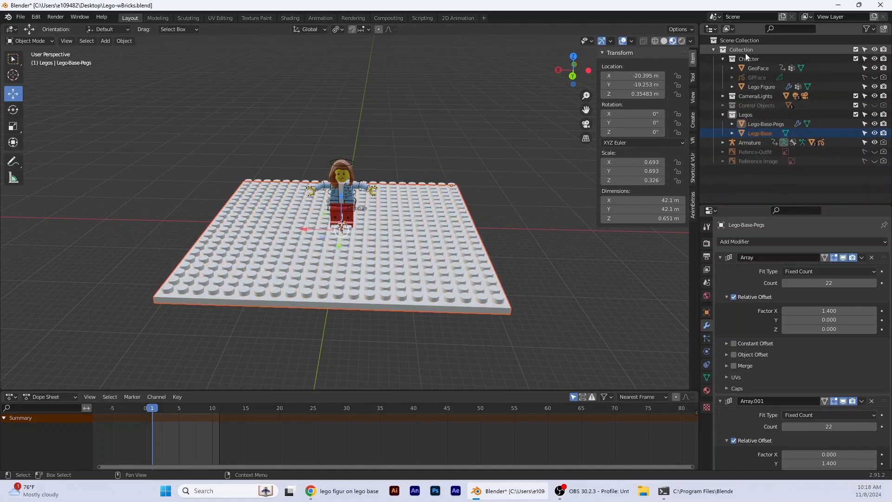
{"action": "left_click", "coordinate": [723, 59]}
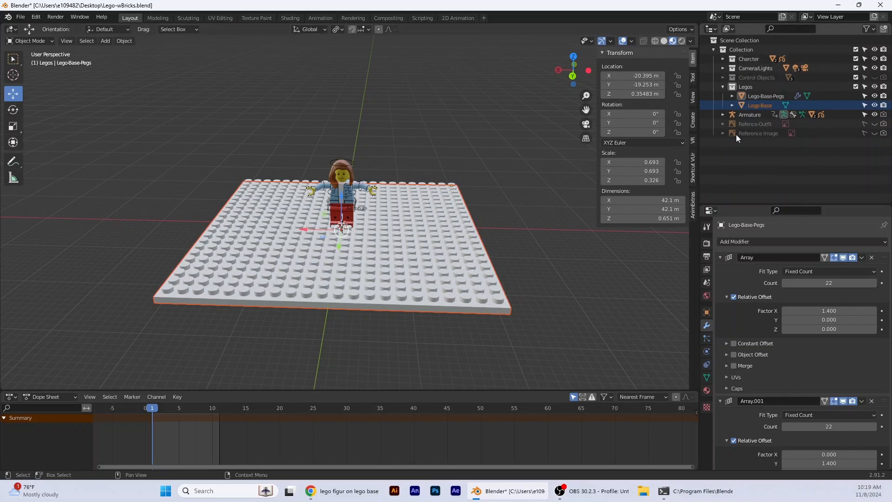
{"action": "left_click", "coordinate": [874, 115]}
{"action": "scroll", "coordinate": [568, 232], "scroll_direction": "up", "scroll_amount": 3}
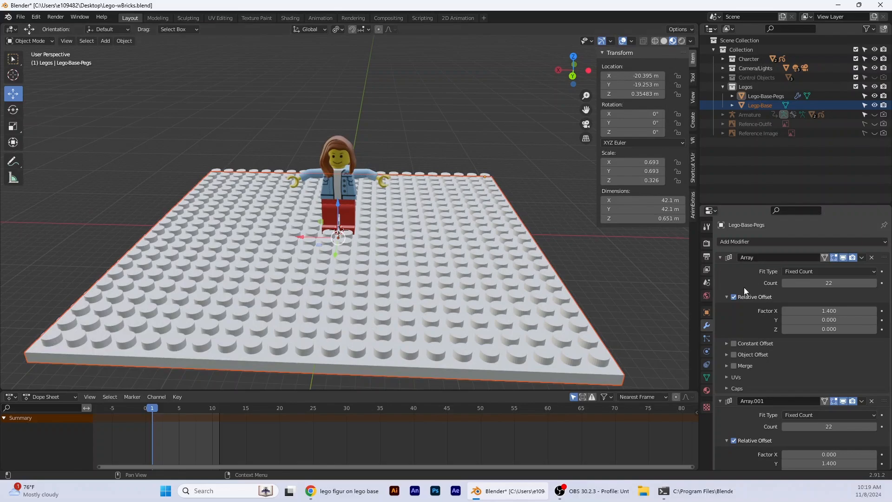
Add a new material named Green to the pegs and set its base color to a dark green.
{"action": "left_click", "coordinate": [707, 390]}
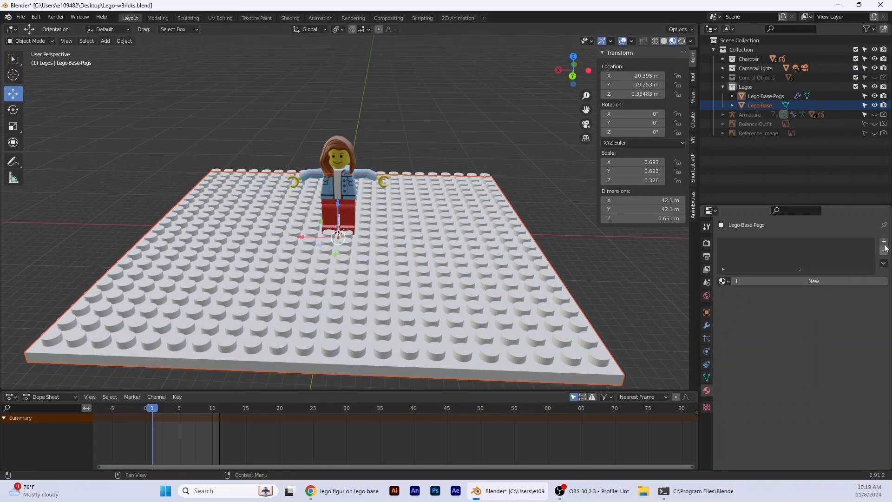
{"action": "left_click", "coordinate": [884, 242]}
{"action": "left_click", "coordinate": [804, 281]}
{"action": "double_click", "coordinate": [761, 281]}
{"action": "type", "text": "Green"}
{"action": "key", "text": "Return"}
{"action": "left_click", "coordinate": [835, 377]}
{"action": "left_click", "coordinate": [811, 253]}
{"action": "left_click_drag", "start_coordinate": [871, 247], "coordinate": [871, 263]}
Assign the existing Green material to the base plate.
{"action": "left_click", "coordinate": [612, 384]}
{"action": "left_click", "coordinate": [723, 281]}
{"action": "left_click", "coordinate": [744, 302]}
{"action": "left_click", "coordinate": [643, 327]}
Select the pegs and, in the left view, flatten them by scaling Z by about 0.872.
{"action": "left_click", "coordinate": [572, 76]}
{"action": "left_click", "coordinate": [380, 235]}
{"action": "left_click", "coordinate": [706, 325]}
{"action": "middle_click_drag", "start_coordinate": [380, 236], "coordinate": [333, 261]}
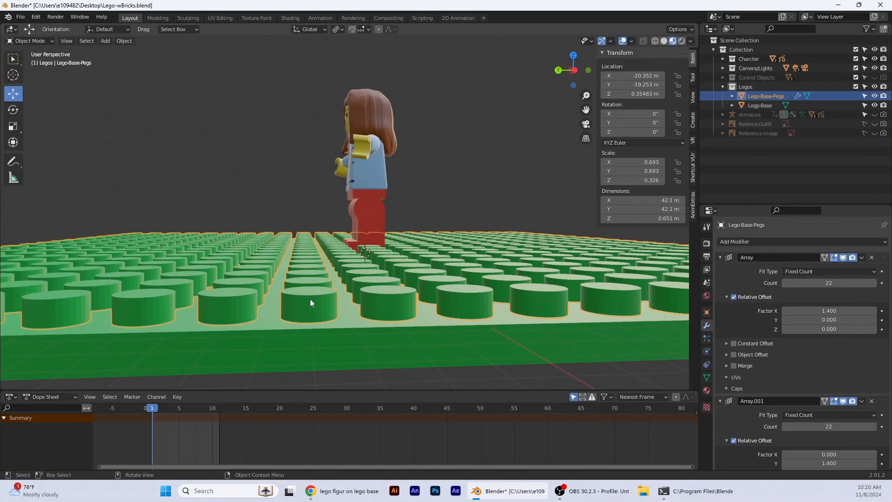
{"action": "left_click", "coordinate": [13, 126]}
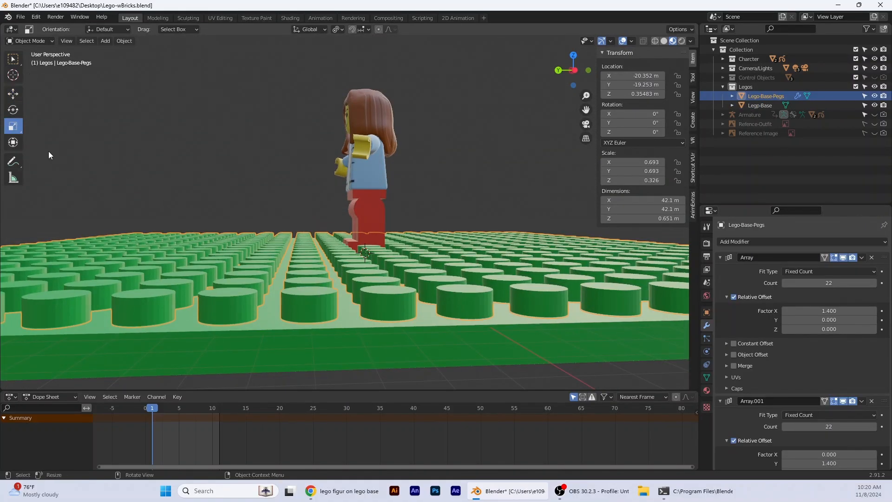
{"action": "scroll", "coordinate": [378, 200], "scroll_direction": "down", "scroll_amount": 2}
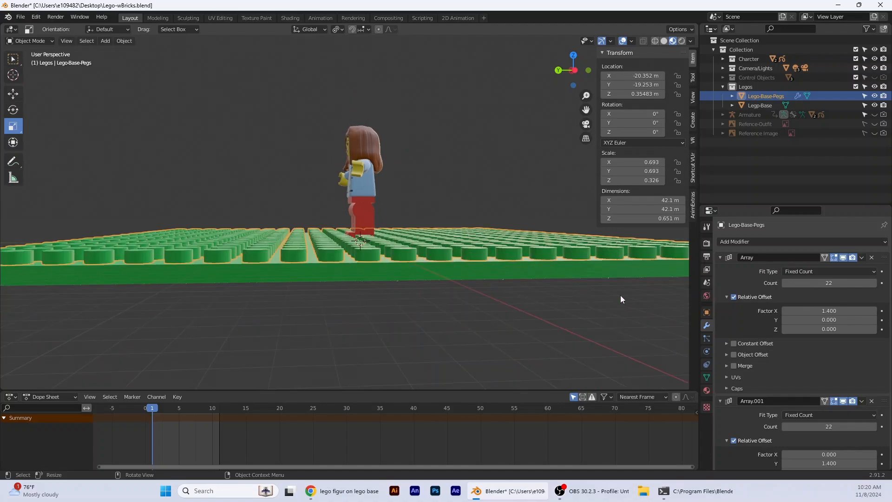
{"action": "key", "text": "ctrl+KP_3"}
{"action": "left_click_drag", "start_coordinate": [542, 202], "coordinate": [541, 206]}
Lower the pegs along Z to about 0.286 m so they sit on the base plate.
{"action": "left_click", "coordinate": [13, 94]}
{"action": "scroll", "coordinate": [396, 329], "scroll_direction": "up", "scroll_amount": 5}
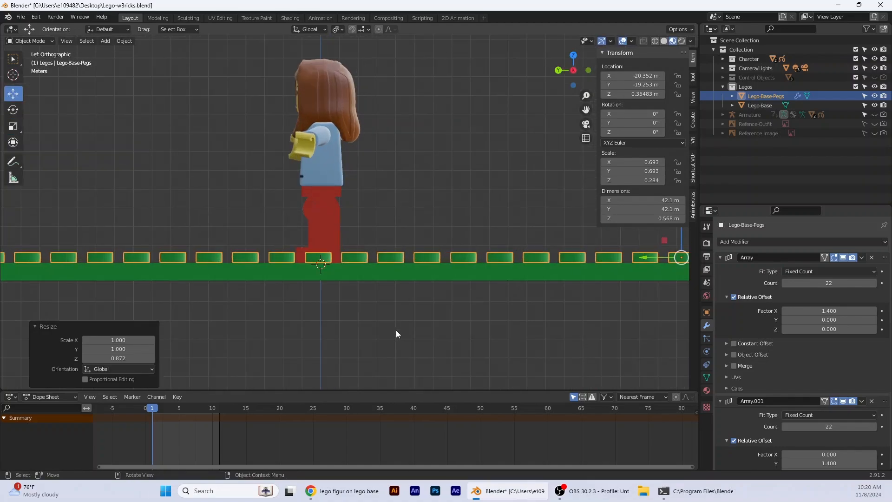
{"action": "middle_click_drag", "start_coordinate": [632, 307], "coordinate": [335, 301], "text": "shift"}
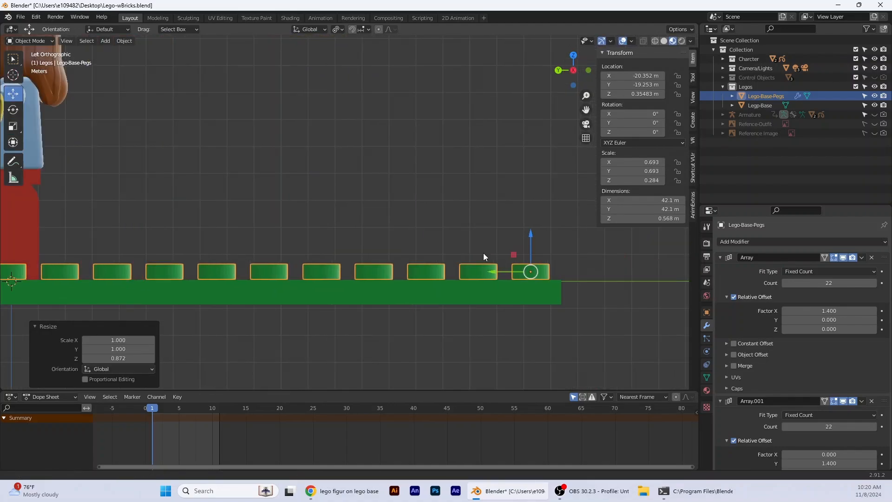
{"action": "left_click_drag", "start_coordinate": [532, 240], "coordinate": [531, 243]}
{"action": "scroll", "coordinate": [425, 319], "scroll_direction": "down", "scroll_amount": 1}
Apply smooth shading to the pegs and enable Auto Smooth for their normals.
{"action": "mouse_move", "coordinate": [425, 319]}
{"action": "middle_mouse_down"}
{"action": "mouse_move", "coordinate": [394, 324]}
{"action": "mouse_move", "coordinate": [456, 321]}
{"action": "mouse_move", "coordinate": [422, 309]}
{"action": "middle_mouse_up"}
{"action": "scroll", "coordinate": [422, 309], "scroll_direction": "up", "scroll_amount": 6}
{"action": "right_click", "coordinate": [506, 266]}
{"action": "left_click", "coordinate": [476, 266]}
{"action": "scroll", "coordinate": [516, 266], "scroll_direction": "down", "scroll_amount": 8}
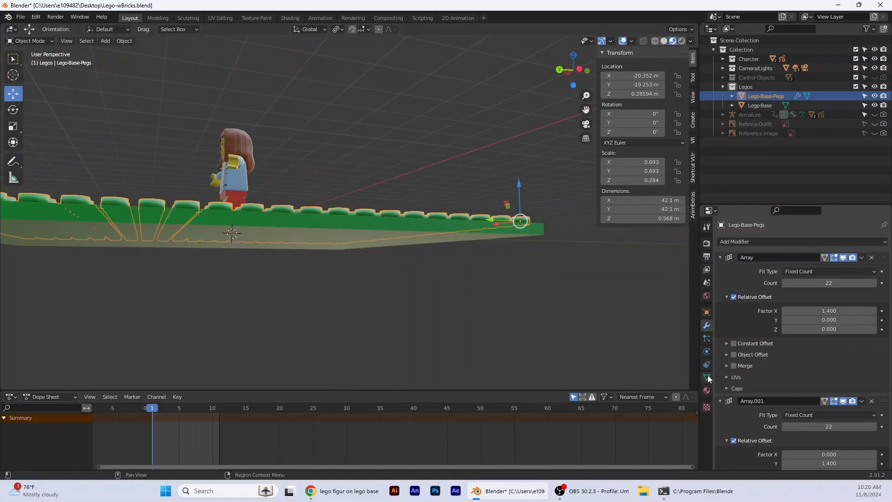
{"action": "left_click", "coordinate": [707, 378]}
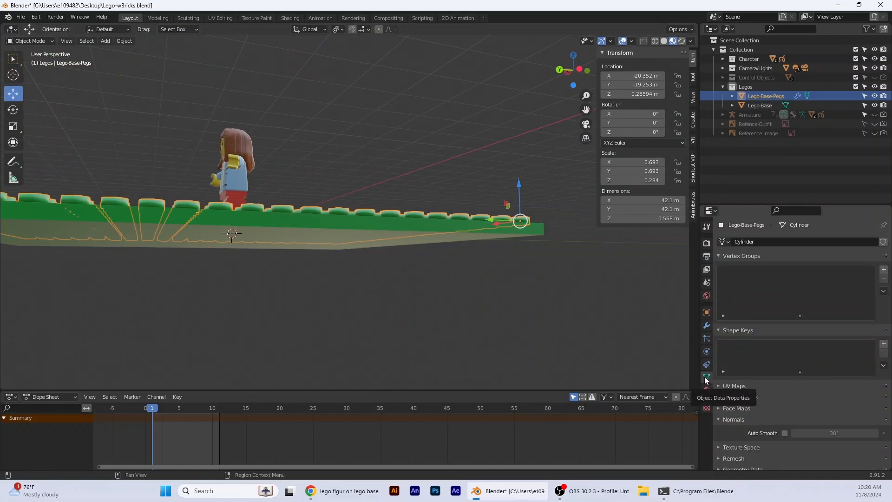
{"action": "left_click", "coordinate": [785, 433]}
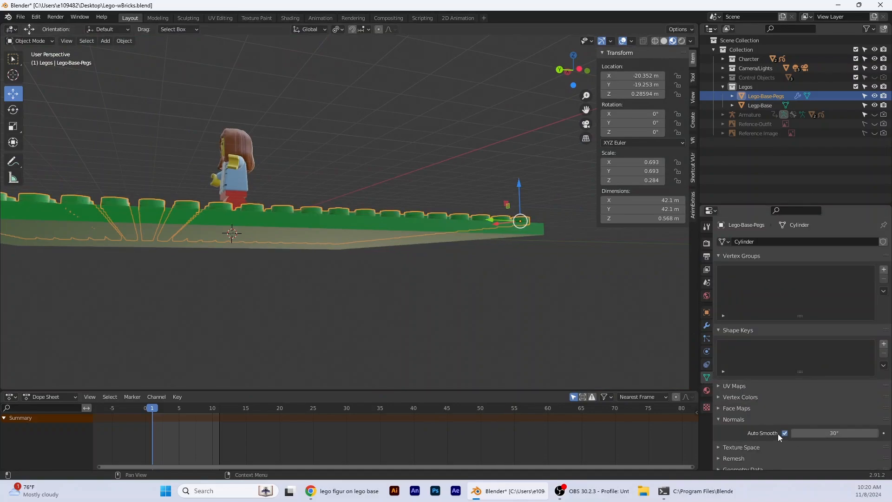
{"action": "middle_click_drag", "start_coordinate": [353, 311], "coordinate": [440, 327]}
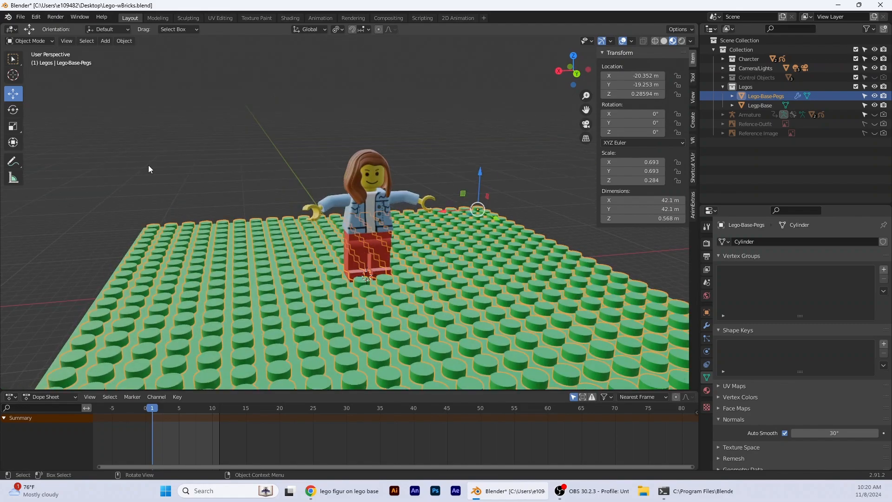
Deselect the pegs and look over the whole studded base plate with the figure on it.
{"action": "left_click", "coordinate": [235, 163]}
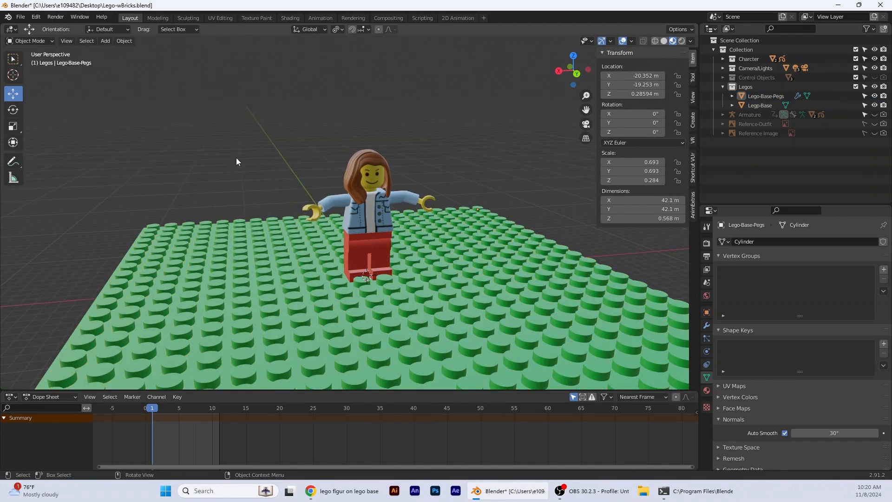
{"action": "scroll", "coordinate": [341, 313], "scroll_direction": "down", "scroll_amount": 2}
{"action": "middle_click_drag", "start_coordinate": [384, 324], "coordinate": [344, 298]}
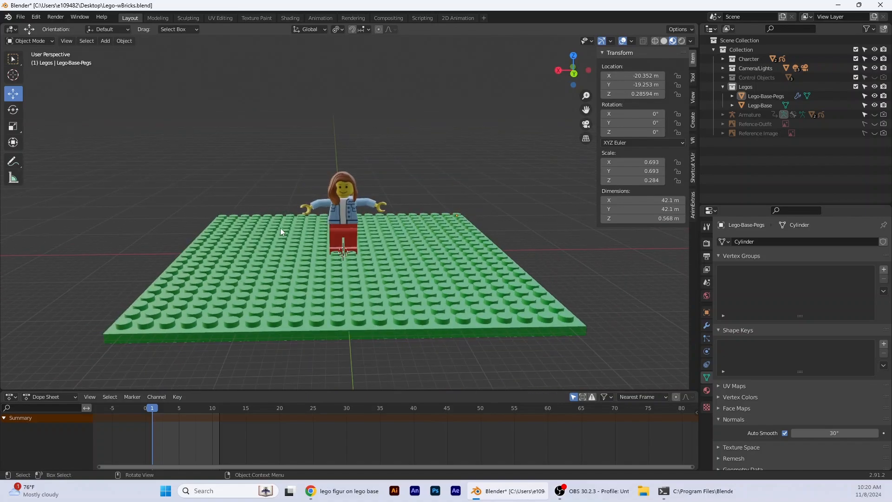
Switch to the desktop to examine the lego_brick collection and download.jpg reference images for brick shapes, close download.jpg and return to Blender.
{"action": "left_click", "coordinate": [838, 8]}
{"action": "double_click", "coordinate": [88, 344]}
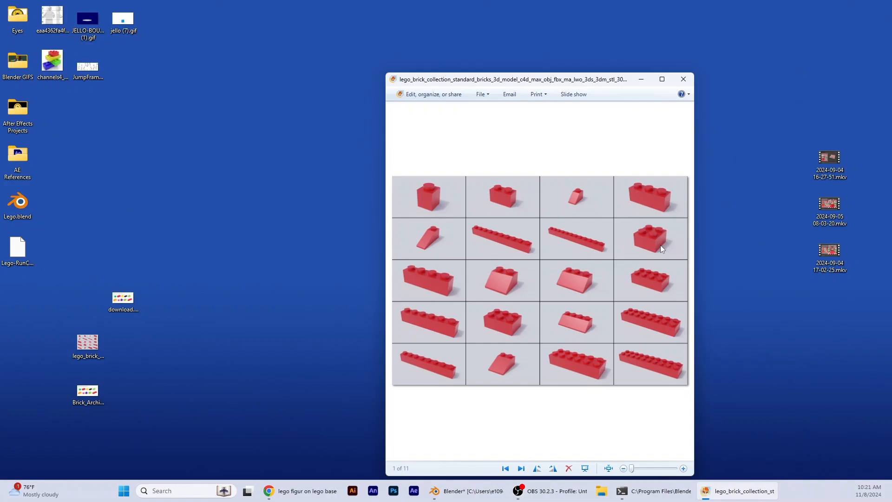
{"action": "left_click", "coordinate": [127, 304]}
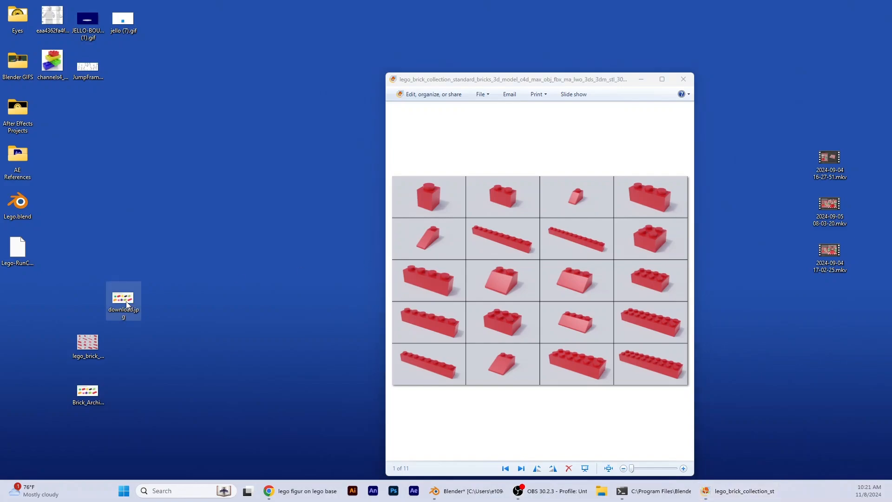
{"action": "double_click", "coordinate": [127, 304]}
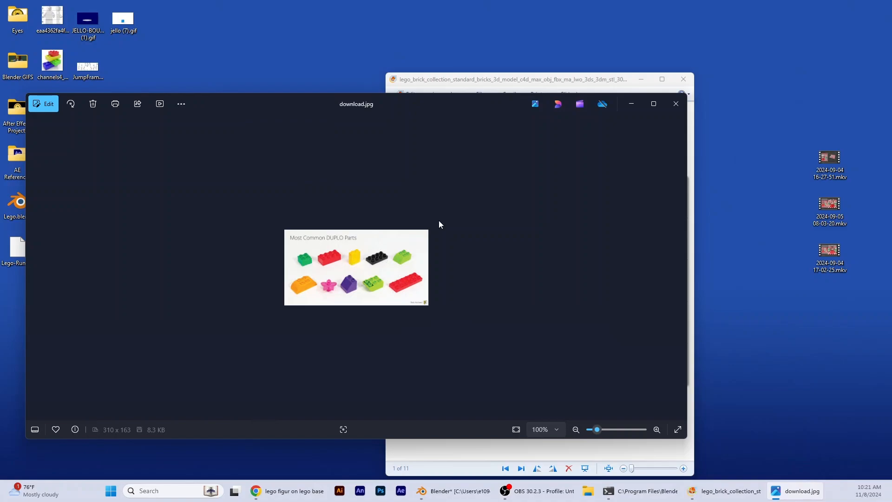
{"action": "left_click", "coordinate": [679, 107]}
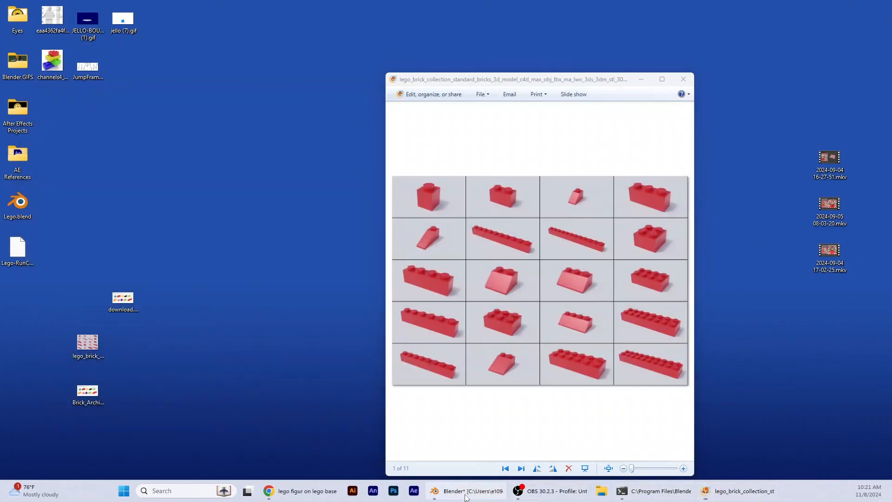
{"action": "left_click", "coordinate": [466, 490]}
In the back view, add a cube mesh to the Legos collection.
{"action": "scroll", "coordinate": [416, 354], "scroll_direction": "up", "scroll_amount": 6}
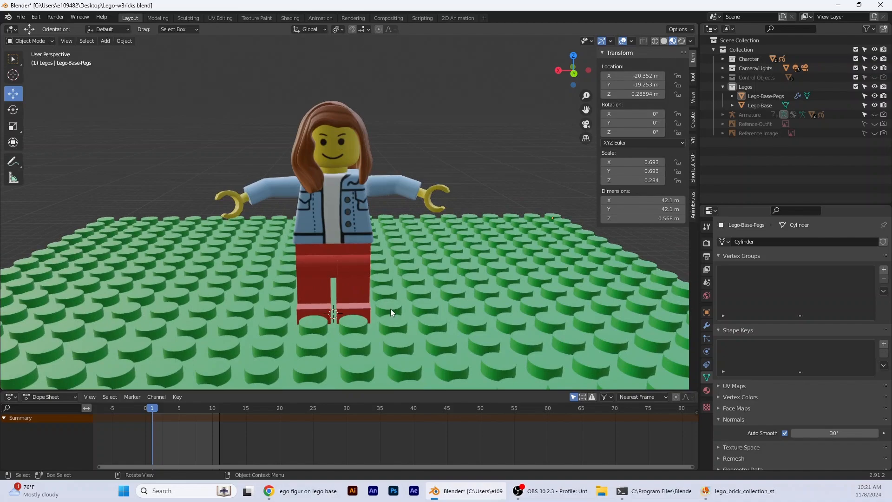
{"action": "scroll", "coordinate": [433, 324], "scroll_direction": "up", "scroll_amount": 3}
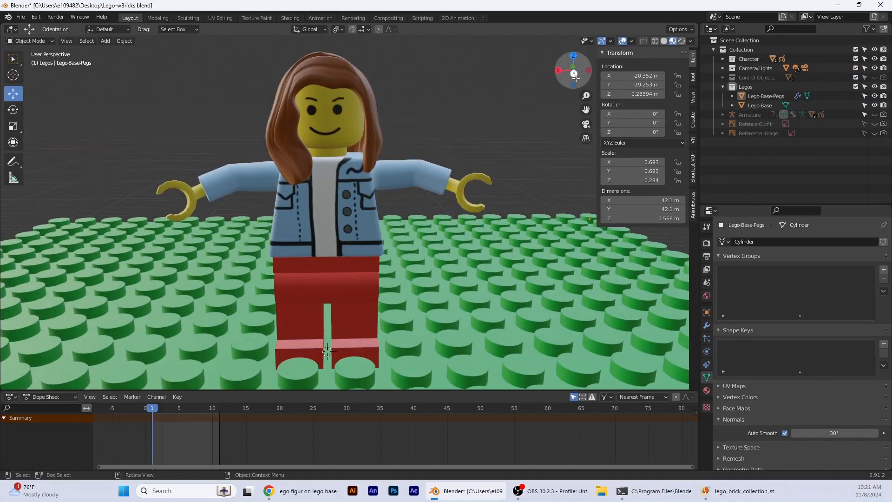
{"action": "left_click", "coordinate": [574, 74]}
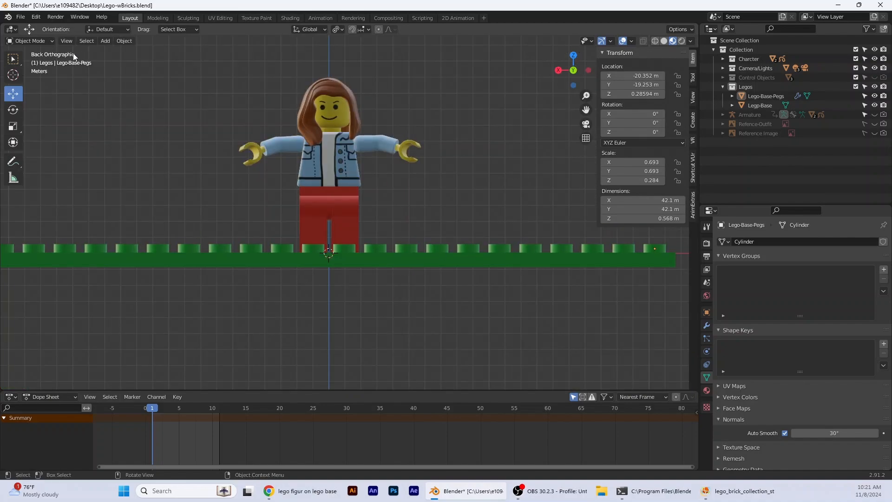
{"action": "left_click", "coordinate": [39, 42]}
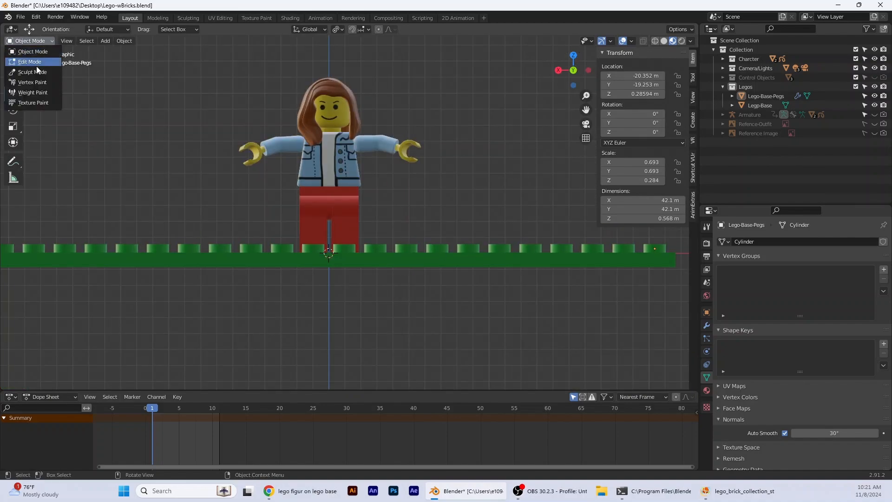
{"action": "left_click", "coordinate": [125, 40]}
{"action": "left_click", "coordinate": [747, 87]}
{"action": "left_click", "coordinate": [106, 41]}
{"action": "mouse_move", "coordinate": [135, 51]}
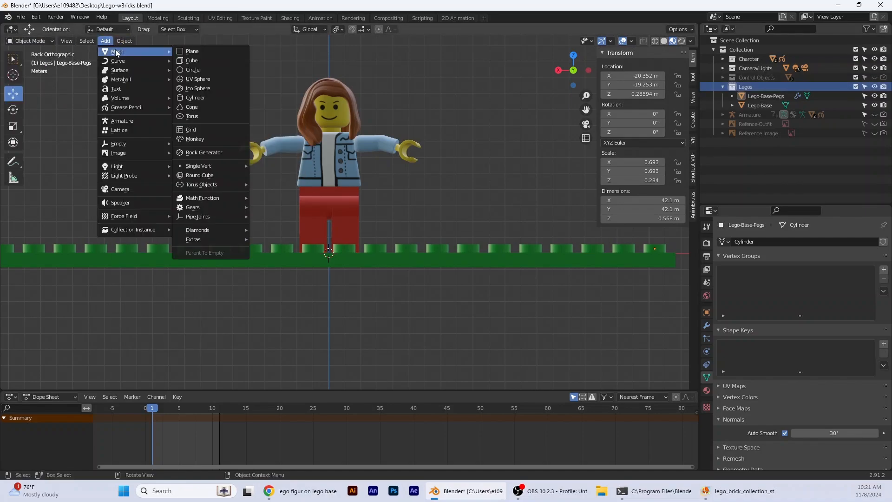
{"action": "left_click", "coordinate": [207, 61]}
Move the cube up and out beside the figure along X, and scale it uniformly to about 1.902.
{"action": "left_click_drag", "start_coordinate": [329, 220], "coordinate": [330, 197]}
{"action": "left_click_drag", "start_coordinate": [287, 229], "coordinate": [129, 222]}
{"action": "left_click", "coordinate": [13, 126]}
{"action": "left_click_drag", "start_coordinate": [190, 263], "coordinate": [199, 277]}
Align the cube with the pegs along X and adjust its height to about 1.907 m so it rests on the plate.
{"action": "left_click", "coordinate": [13, 94]}
{"action": "left_click_drag", "start_coordinate": [134, 230], "coordinate": [140, 231]}
{"action": "left_click_drag", "start_coordinate": [174, 196], "coordinate": [173, 190]}
{"action": "scroll", "coordinate": [199, 246], "scroll_direction": "up", "scroll_amount": 2}
{"action": "middle_click_drag", "start_coordinate": [199, 246], "coordinate": [267, 250], "text": "shift"}
{"action": "left_click_drag", "start_coordinate": [165, 197], "coordinate": [165, 196]}
Shift the cube along Y to about 1.26 m and along X to about 17.4 m, near the plate's edge.
{"action": "middle_click_drag", "start_coordinate": [260, 279], "coordinate": [333, 299]}
{"action": "left_click_drag", "start_coordinate": [524, 316], "coordinate": [552, 326]}
{"action": "scroll", "coordinate": [525, 276], "scroll_direction": "down", "scroll_amount": 3}
{"action": "left_click_drag", "start_coordinate": [431, 285], "coordinate": [396, 332]}
In the right view, move the cube along Y to about -8.59 m so it covers two pegs.
{"action": "middle_click_drag", "start_coordinate": [485, 322], "coordinate": [516, 309]}
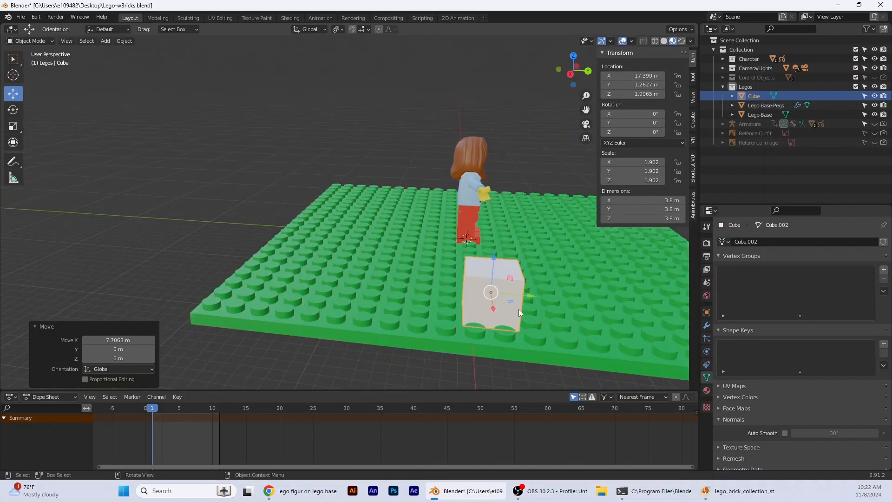
{"action": "left_click", "coordinate": [575, 75]}
{"action": "scroll", "coordinate": [558, 209], "scroll_direction": "up", "scroll_amount": 2}
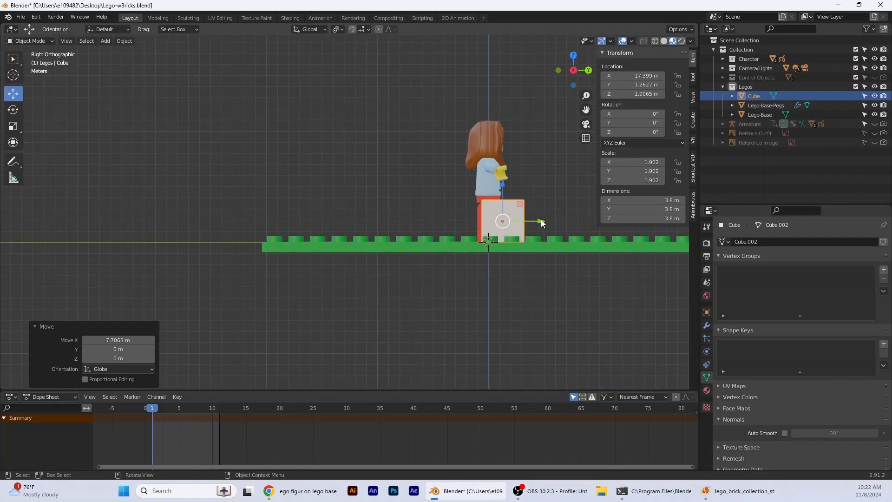
{"action": "key", "text": "g"}
{"action": "key", "text": "y"}
{"action": "left_click_drag", "start_coordinate": [423, 229], "coordinate": [423, 229]}
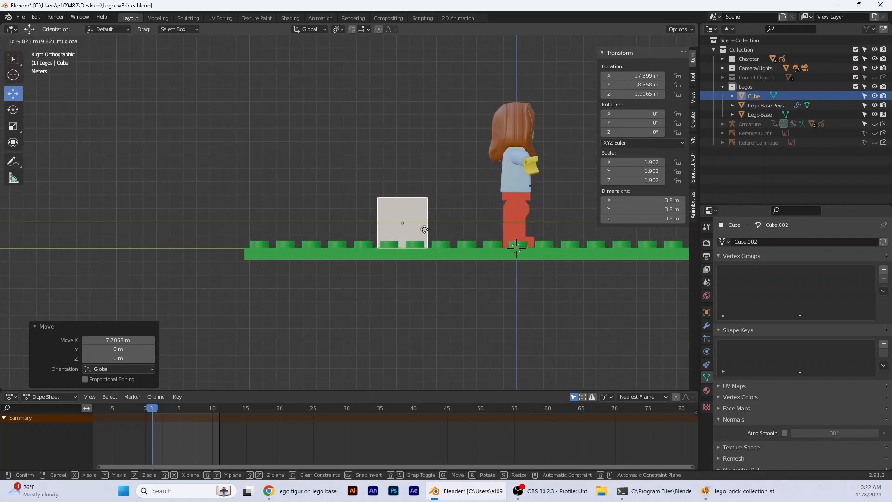
{"action": "left_click", "coordinate": [418, 241]}
{"action": "scroll", "coordinate": [434, 258], "scroll_direction": "up", "scroll_amount": 2}
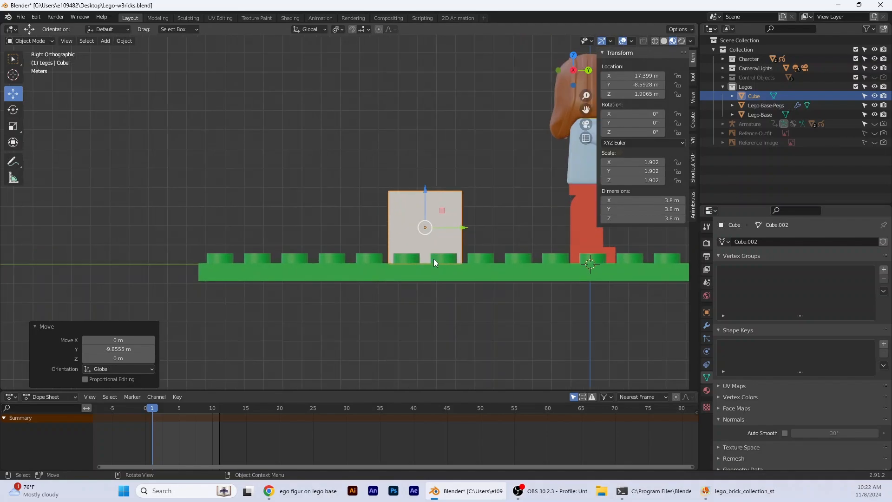
{"action": "scroll", "coordinate": [456, 274], "scroll_direction": "up", "scroll_amount": 2}
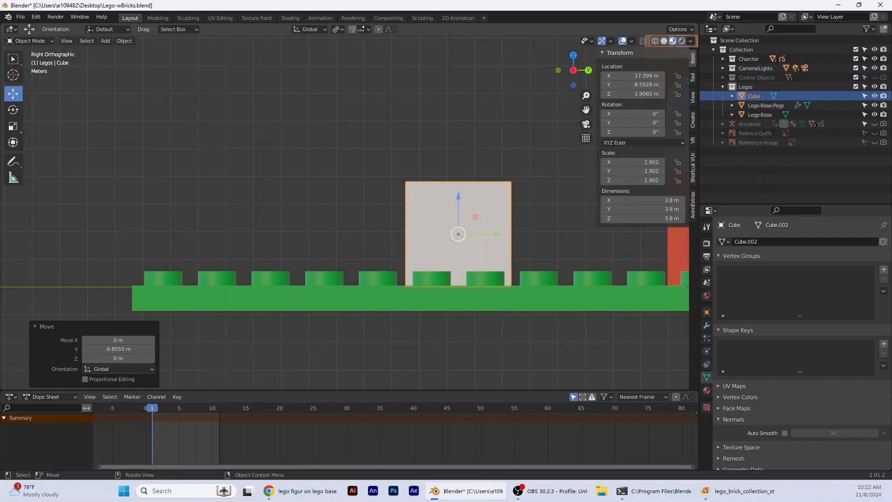
Enter Edit Mode on the cube and try a vertical loop cut through its middle.
{"action": "left_click", "coordinate": [35, 41]}
{"action": "left_click", "coordinate": [23, 60]}
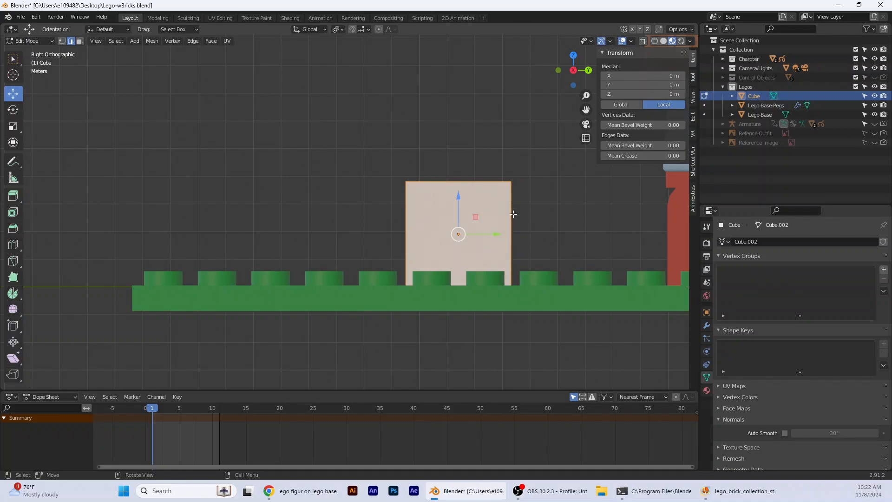
{"action": "key", "text": "ctrl+r"}
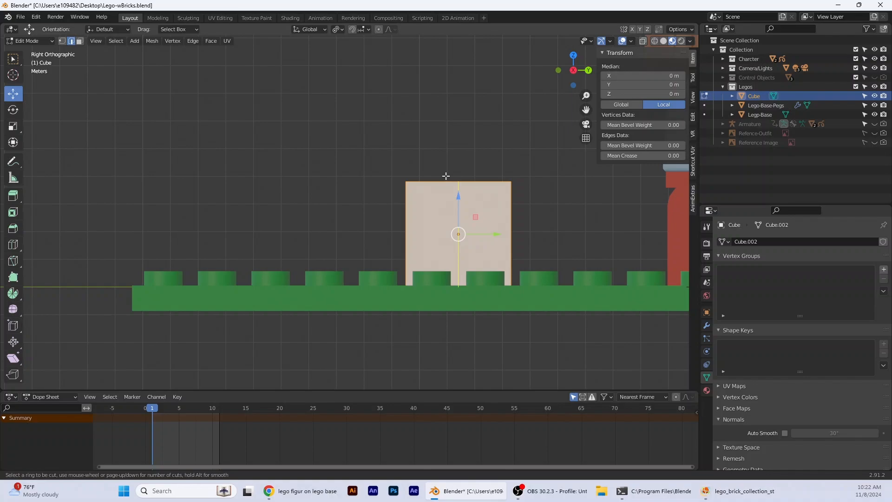
{"action": "key", "text": "Escape"}
In the back view, move the cube's whole mesh about 0.02 m along X to line it up with the pegs.
{"action": "middle_click_drag", "start_coordinate": [545, 280], "coordinate": [399, 296]}
{"action": "left_click", "coordinate": [578, 80]}
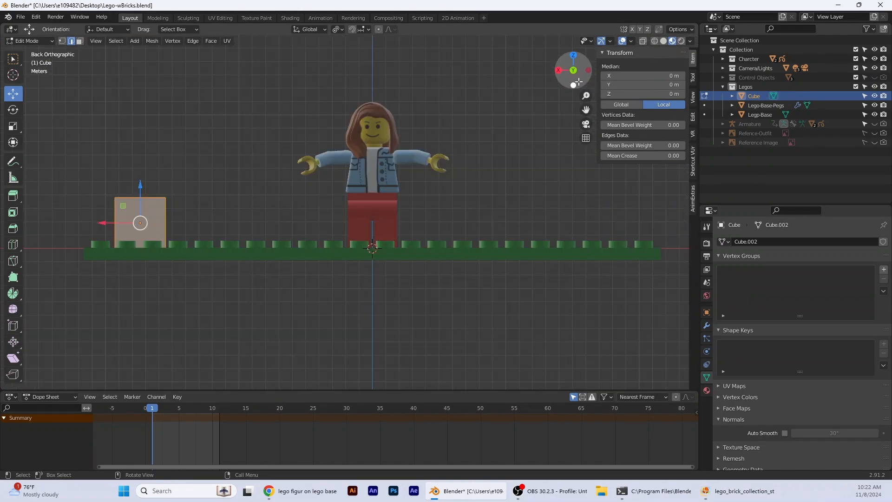
{"action": "scroll", "coordinate": [139, 245], "scroll_direction": "up", "scroll_amount": 2}
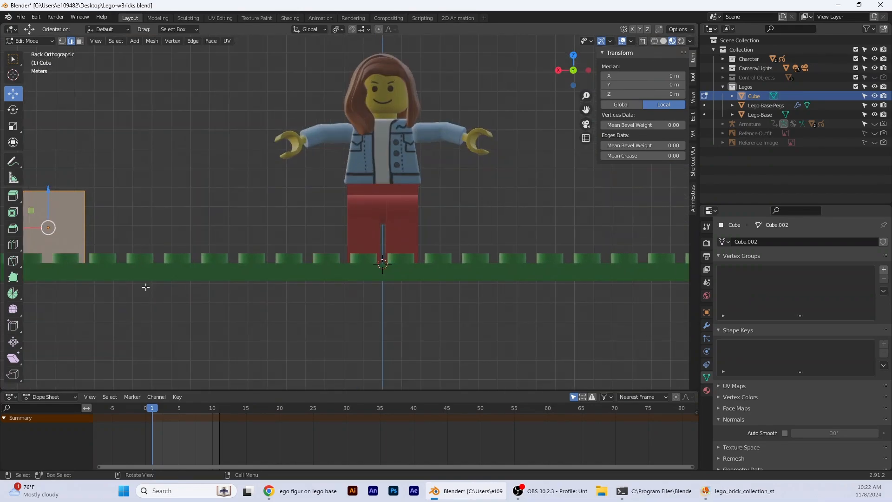
{"action": "middle_click_drag", "start_coordinate": [220, 292], "coordinate": [243, 295], "text": "shift"}
{"action": "scroll", "coordinate": [213, 284], "scroll_direction": "up", "scroll_amount": 1}
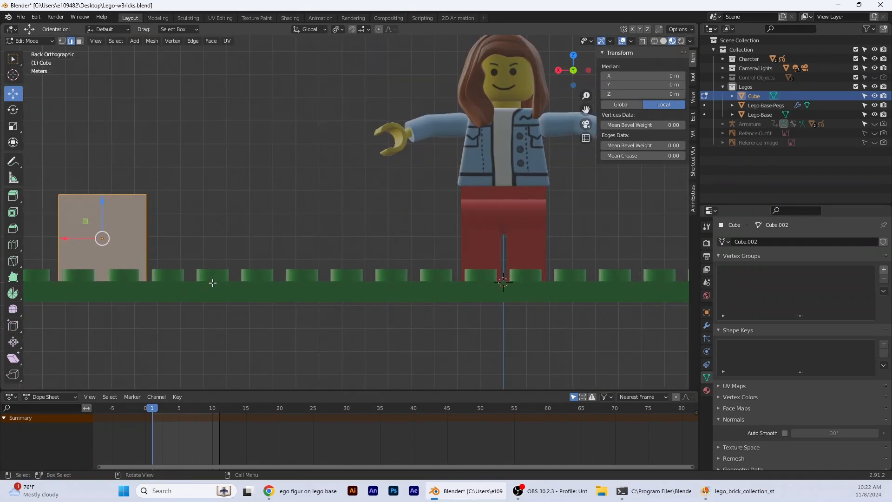
{"action": "left_click_drag", "start_coordinate": [66, 239], "coordinate": [64, 238]}
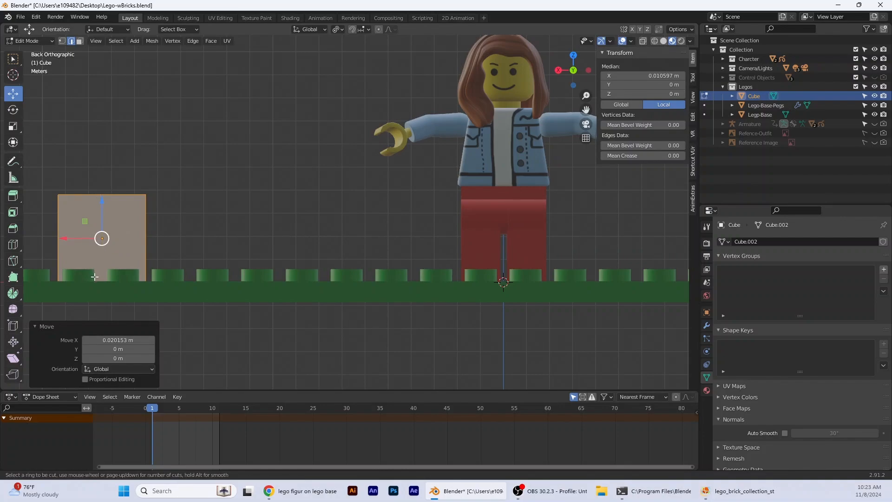
Select the cube's entire mesh and nudge it a further 0.04 m or so along X over the pegs.
{"action": "left_click", "coordinate": [13, 66]}
{"action": "left_click", "coordinate": [13, 61]}
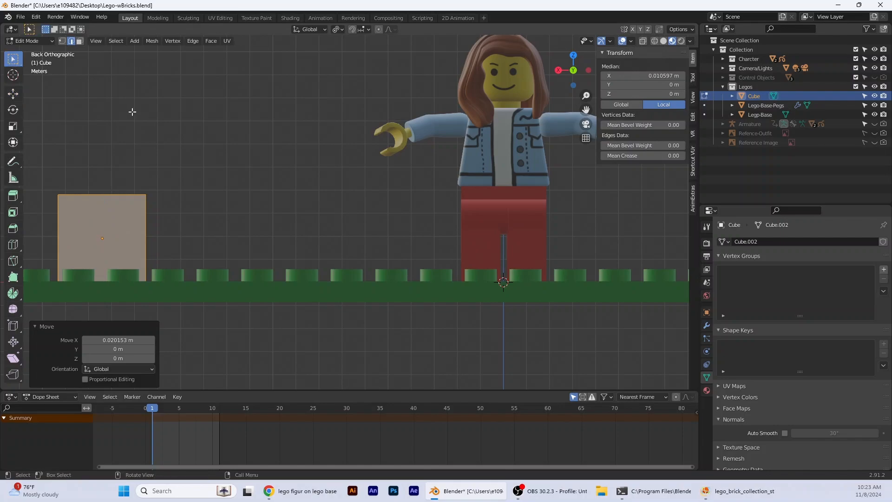
{"action": "left_click", "coordinate": [131, 226]}
{"action": "key", "text": "a"}
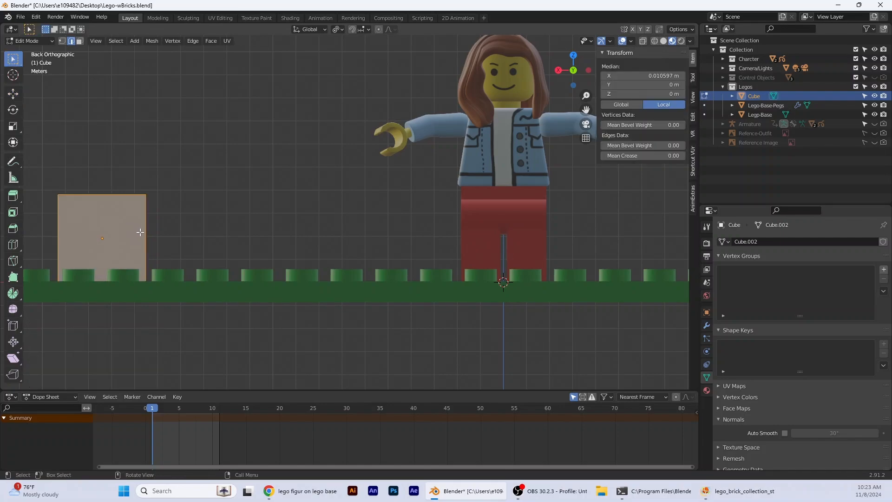
{"action": "left_click", "coordinate": [13, 93]}
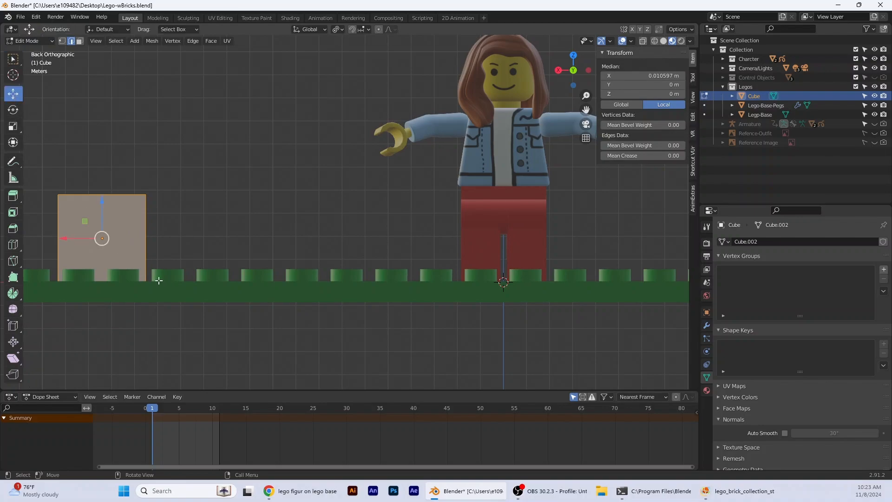
{"action": "left_click_drag", "start_coordinate": [81, 238], "coordinate": [79, 238]}
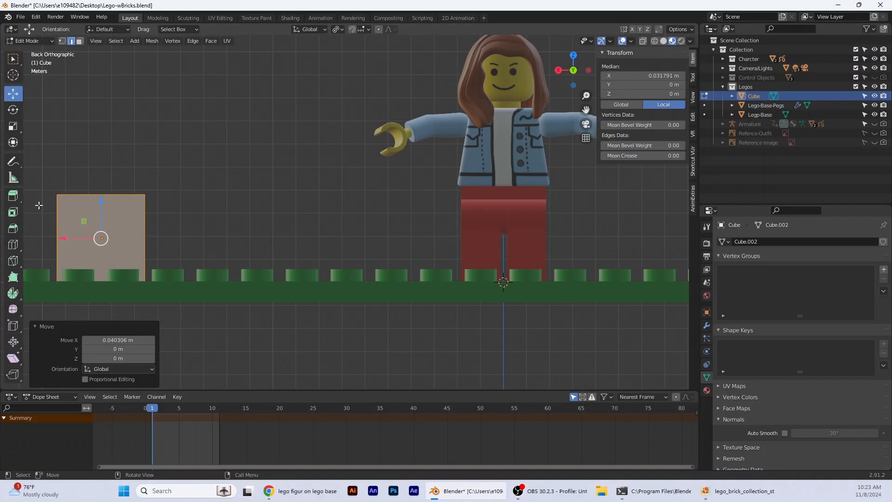
{"action": "left_click", "coordinate": [13, 244]}
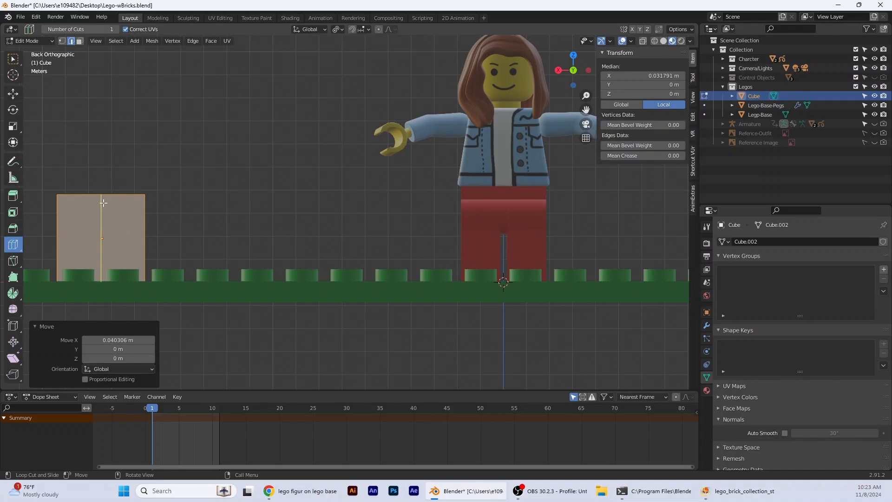
{"action": "scroll", "coordinate": [103, 203], "scroll_direction": "up", "scroll_amount": 4}
{"action": "middle_click_drag", "start_coordinate": [103, 203], "coordinate": [189, 130], "text": "shift"}
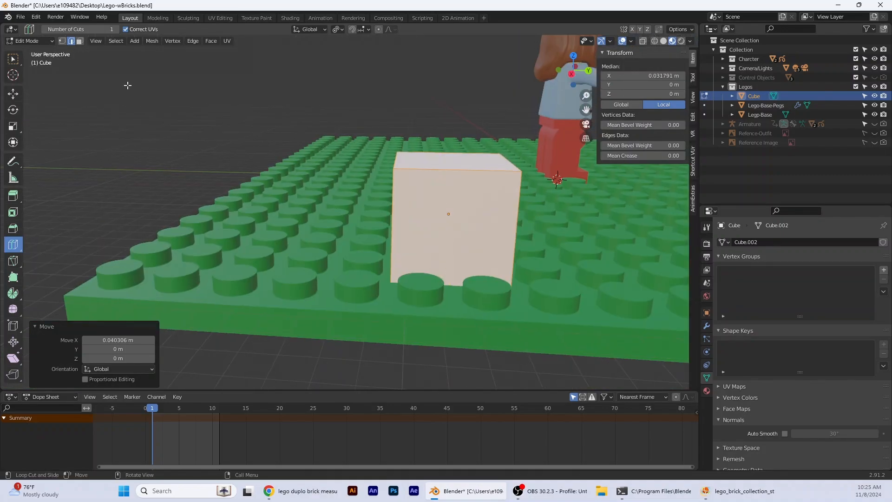
Select the cube's top face and, in the right view, lower it about 1.733 m along Z.
{"action": "left_click", "coordinate": [80, 41]}
{"action": "key", "text": "w"}
{"action": "left_click", "coordinate": [465, 165]}
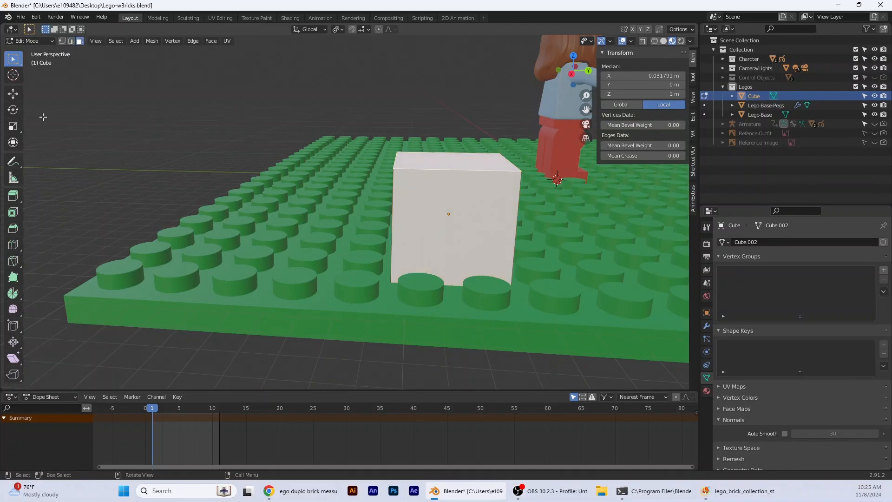
{"action": "left_click", "coordinate": [13, 93]}
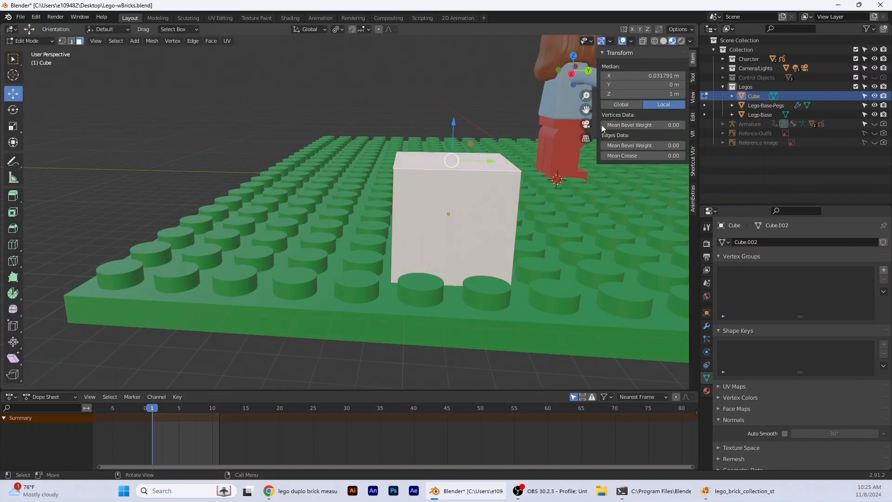
{"action": "left_click", "coordinate": [572, 74]}
{"action": "left_click_drag", "start_coordinate": [441, 117], "coordinate": [440, 159]}
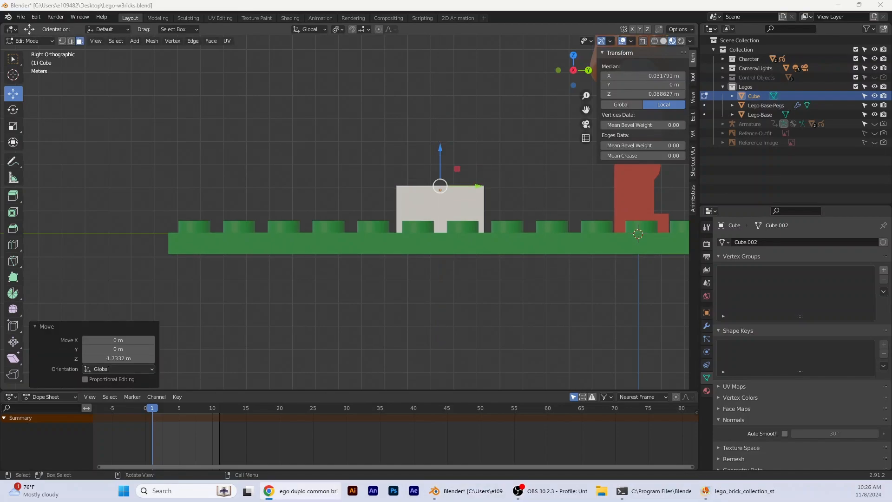
Return to Object Mode and add the bricks.jpg picture as a reference image.
{"action": "left_click", "coordinate": [48, 41]}
{"action": "left_click", "coordinate": [55, 52]}
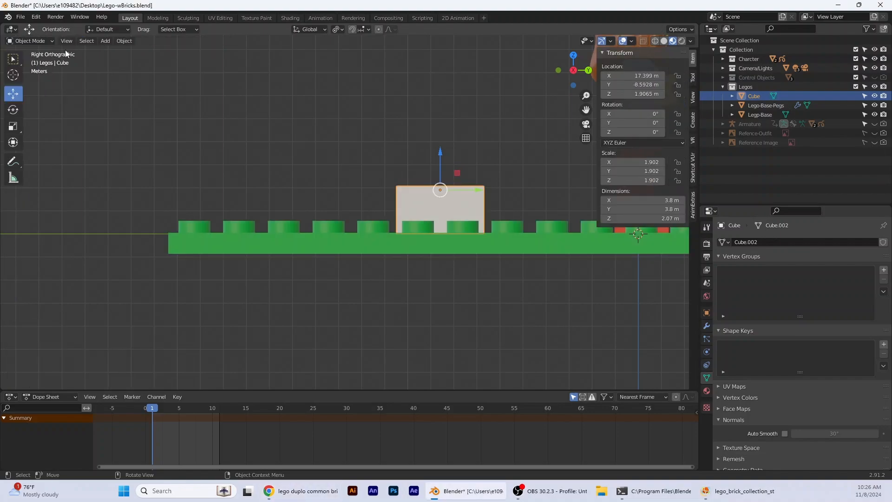
{"action": "left_click", "coordinate": [105, 41]}
{"action": "mouse_move", "coordinate": [130, 51]}
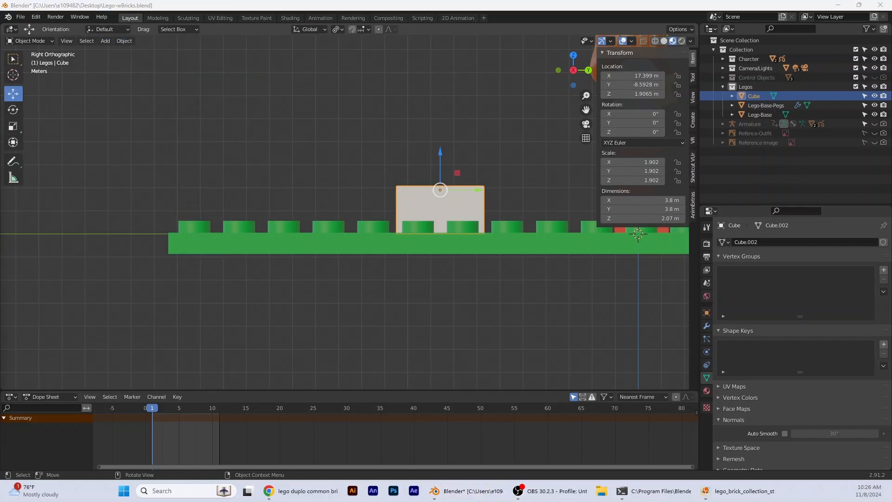
Position the bricks reference image above the plate's far end at about Y -23.086 m and Z 4.527 m.
{"action": "left_click_drag", "start_coordinate": [638, 200], "coordinate": [637, 157]}
{"action": "scroll", "coordinate": [354, 155], "scroll_direction": "down", "scroll_amount": 2}
{"action": "key", "text": "ctrl+z"}
{"action": "left_click_drag", "start_coordinate": [586, 227], "coordinate": [171, 227]}
{"action": "left_click_drag", "start_coordinate": [135, 197], "coordinate": [137, 197]}
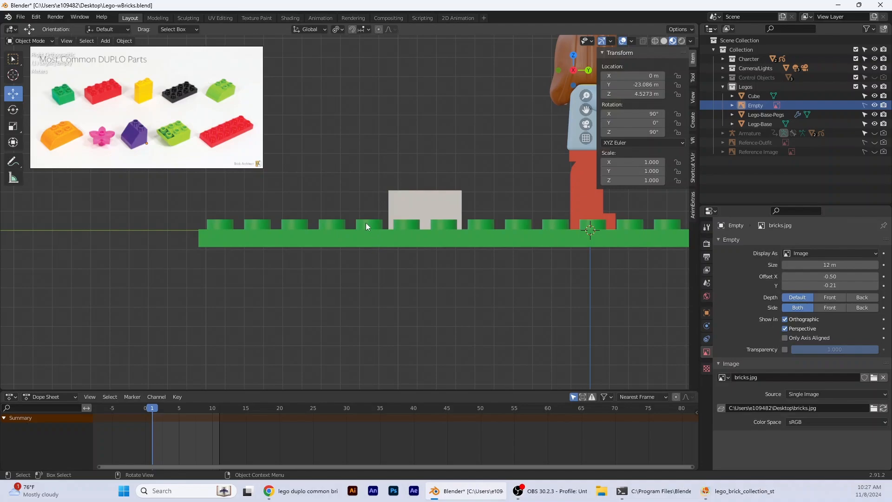
{"action": "scroll", "coordinate": [366, 222], "scroll_direction": "up", "scroll_amount": 3}
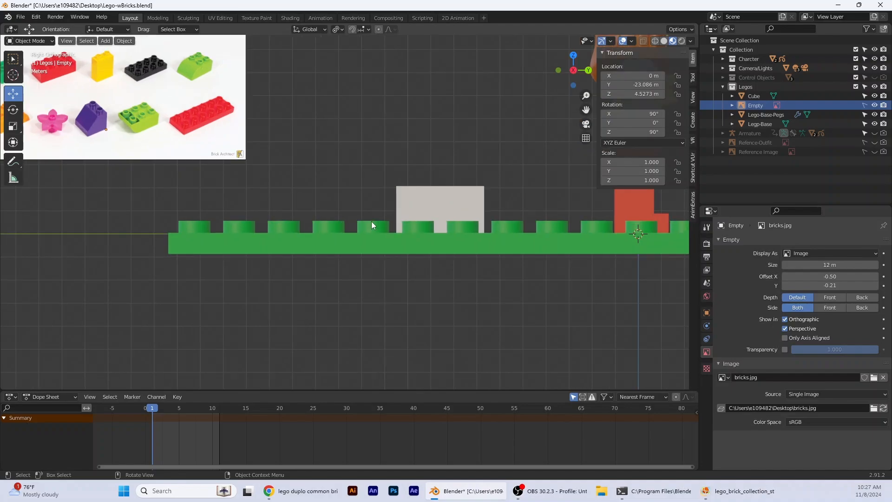
{"action": "left_click", "coordinate": [456, 202]}
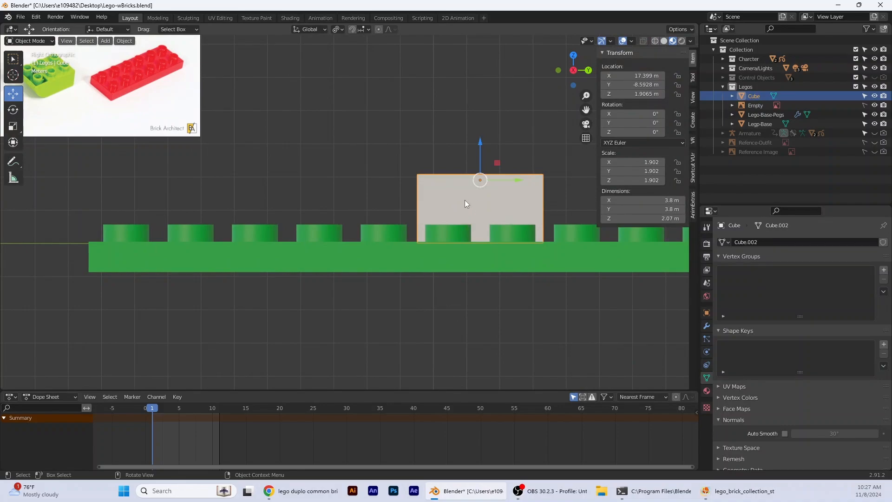
{"action": "left_click", "coordinate": [28, 41]}
{"action": "key", "text": "ctrl+r"}
{"action": "scroll", "coordinate": [475, 207], "scroll_direction": "up", "scroll_amount": 2}
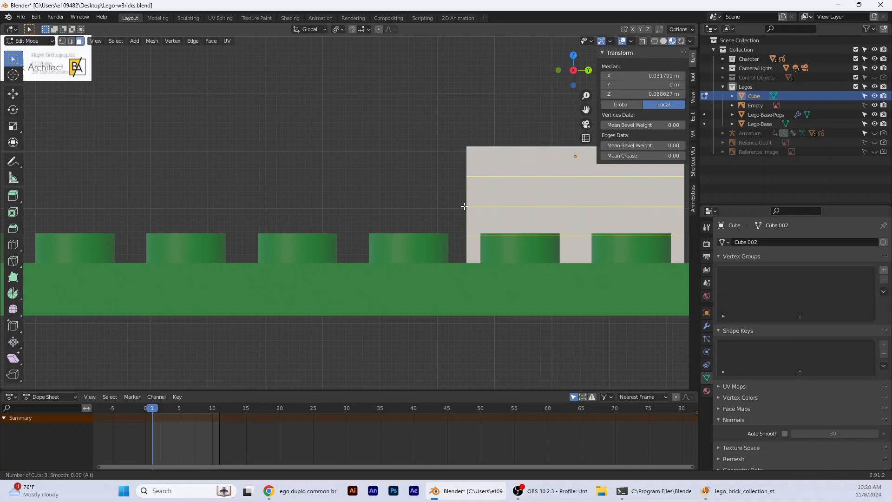
{"action": "left_click", "coordinate": [17, 64]}
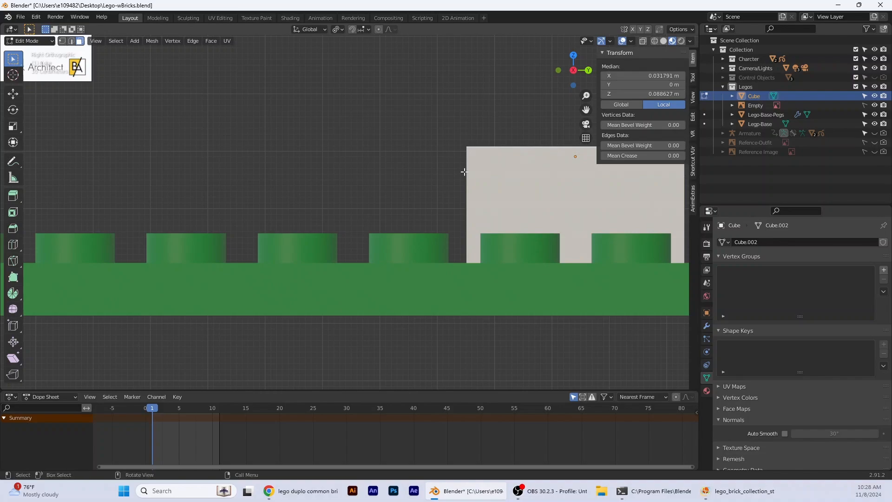
{"action": "scroll", "coordinate": [463, 170], "scroll_direction": "down", "scroll_amount": 2}
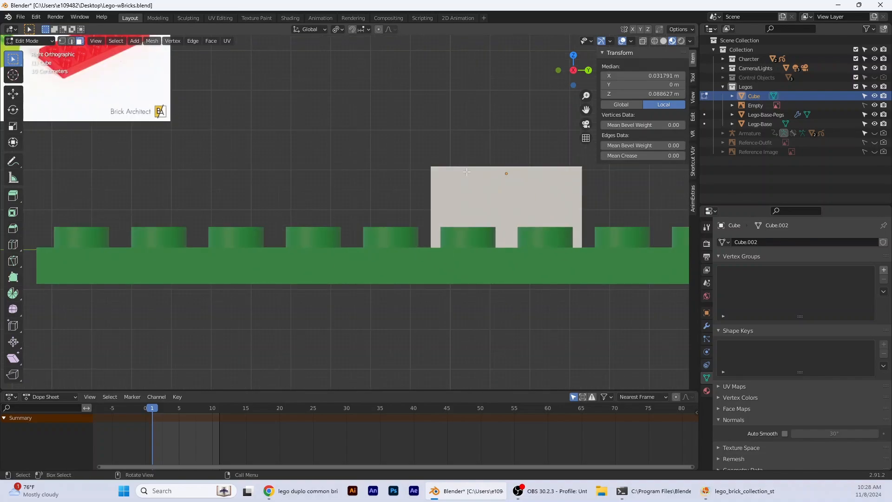
{"action": "left_click", "coordinate": [39, 40]}
{"action": "left_click", "coordinate": [29, 29]}
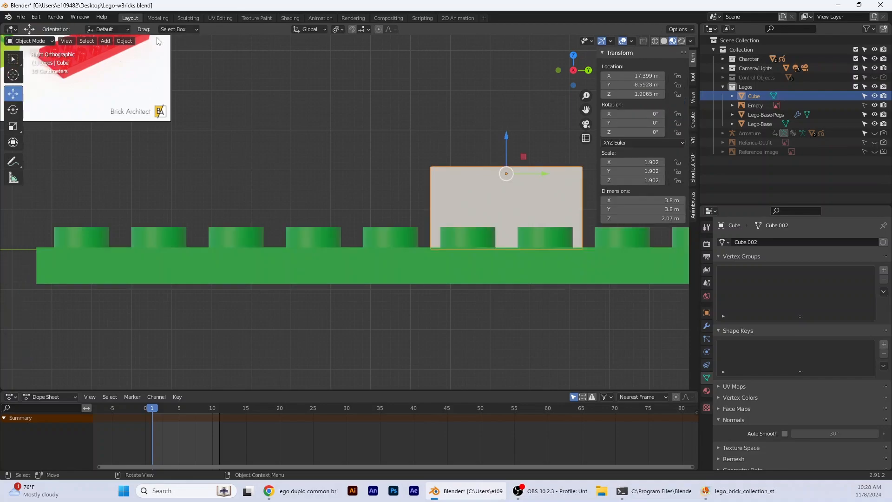
Duplicate the Lego-Base-Pegs object and place the copy about 4.56 m above the original pegs.
{"action": "scroll", "coordinate": [473, 216], "scroll_direction": "down", "scroll_amount": 2}
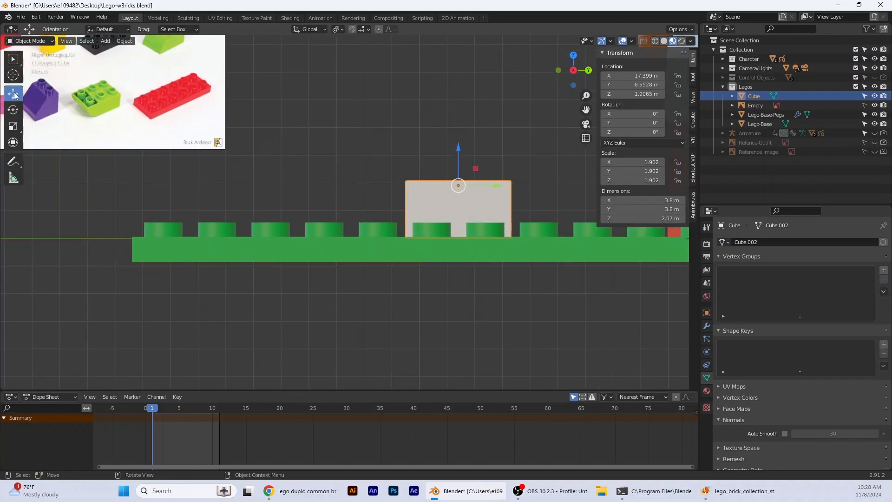
{"action": "middle_click_drag", "start_coordinate": [568, 269], "coordinate": [388, 317], "text": "shift"}
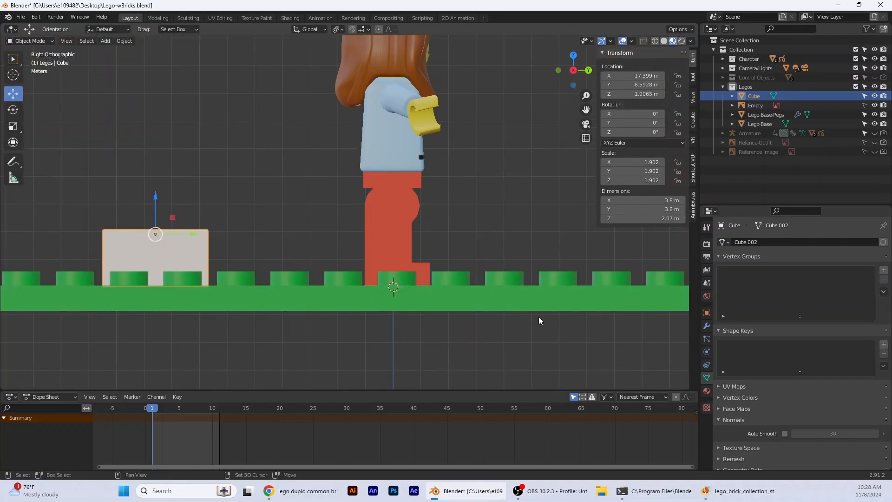
{"action": "middle_click_drag", "start_coordinate": [606, 346], "coordinate": [564, 278]}
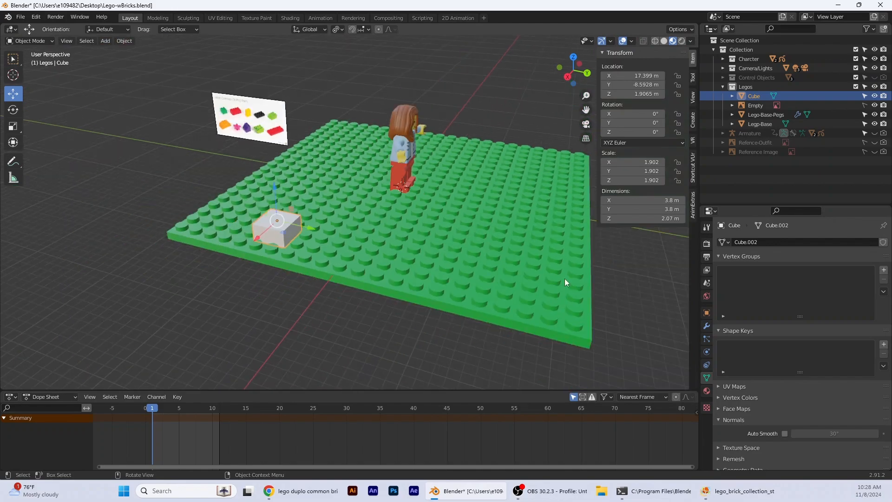
{"action": "left_click", "coordinate": [585, 244]}
{"action": "left_click", "coordinate": [795, 161]}
{"action": "left_click", "coordinate": [762, 114]}
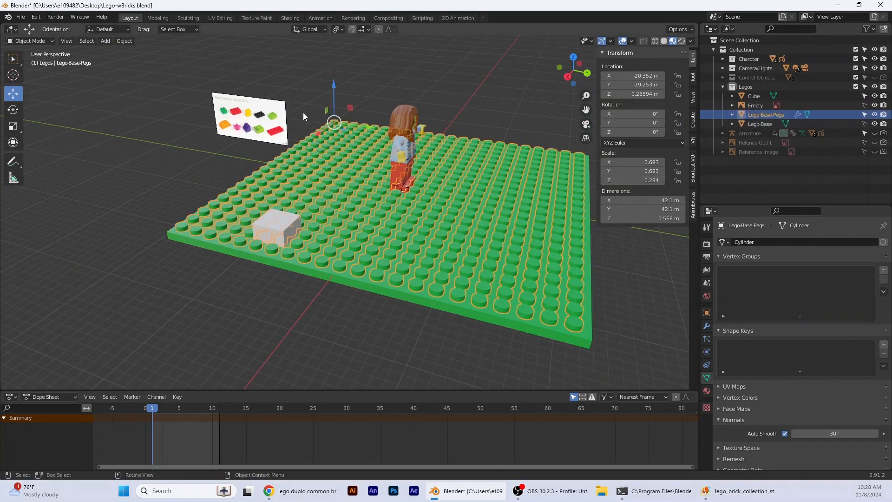
{"action": "key", "text": "shift+d"}
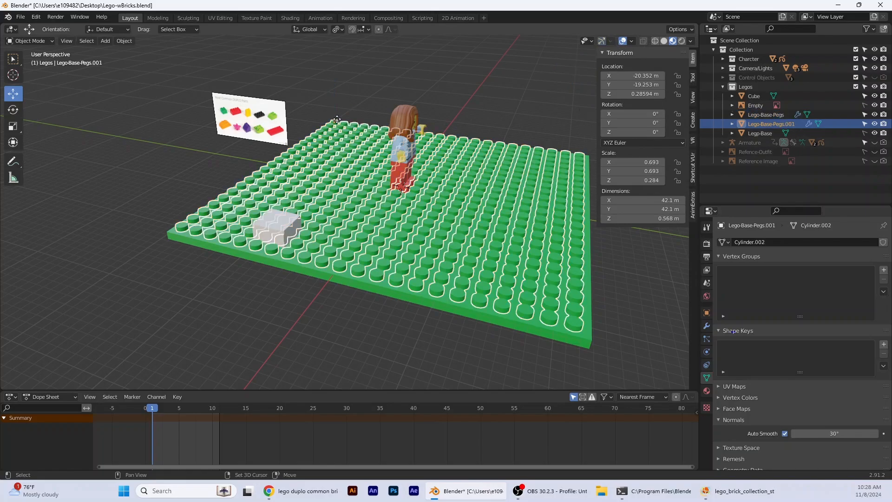
{"action": "left_click", "coordinate": [351, 90]}
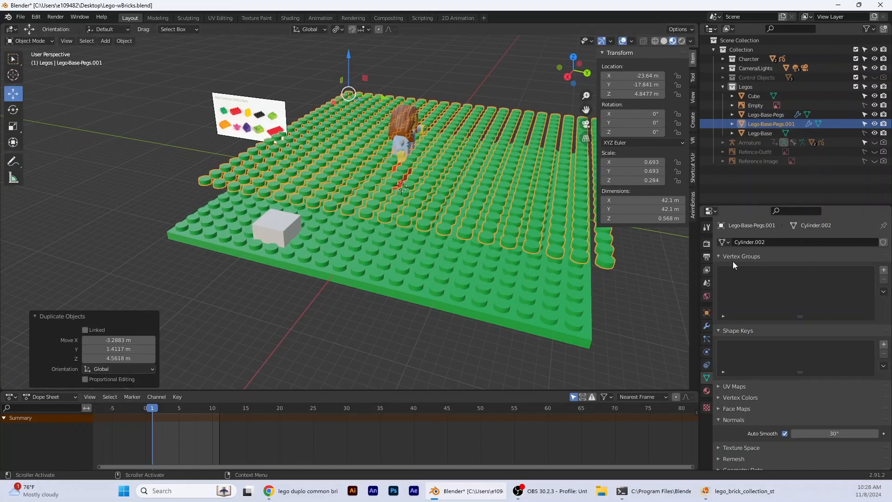
Remove both Array modifiers from the duplicated pegs to leave a single peg.
{"action": "left_click", "coordinate": [706, 326]}
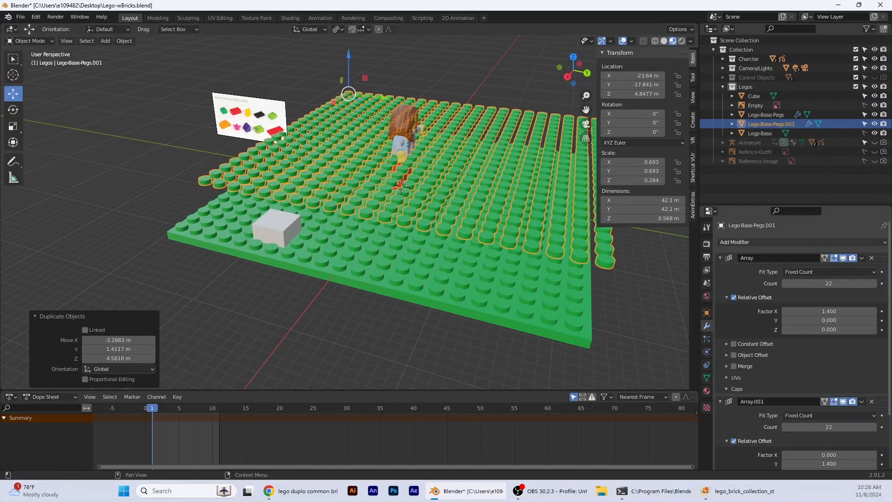
{"action": "left_click", "coordinate": [872, 258]}
{"action": "left_click", "coordinate": [865, 258]}
{"action": "left_click", "coordinate": [872, 258]}
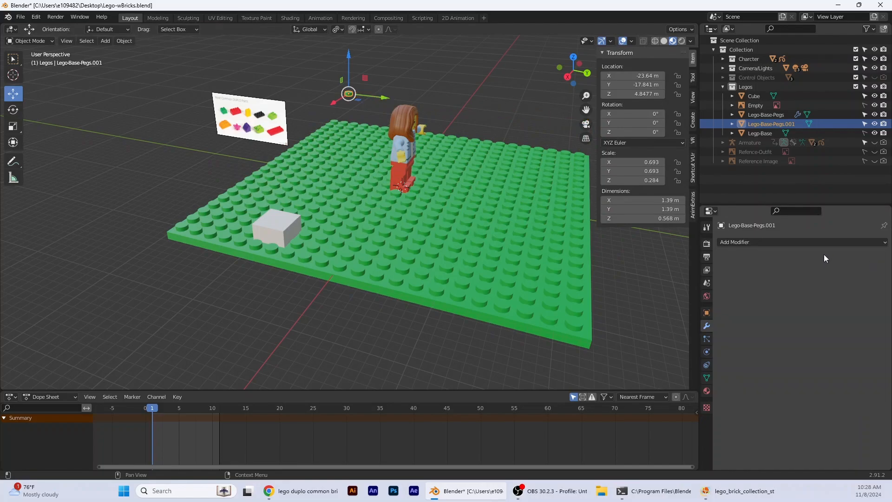
Move the single peg onto the cube's top, at about X 16.399 m, Y -7.643 m and Z 2.268 m.
{"action": "left_click_drag", "start_coordinate": [333, 102], "coordinate": [310, 202]}
{"action": "left_click", "coordinate": [568, 76]}
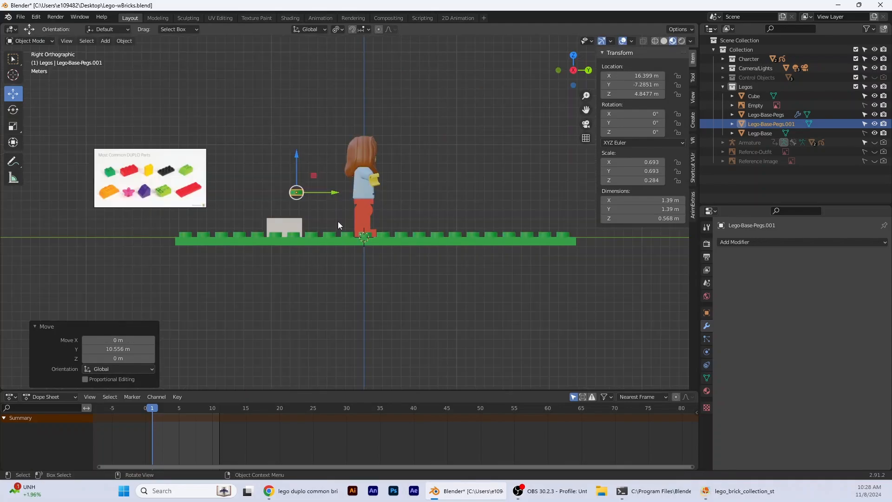
{"action": "scroll", "coordinate": [338, 222], "scroll_direction": "up", "scroll_amount": 5}
{"action": "left_click_drag", "start_coordinate": [218, 152], "coordinate": [244, 225]}
{"action": "scroll", "coordinate": [242, 233], "scroll_direction": "up", "scroll_amount": 3}
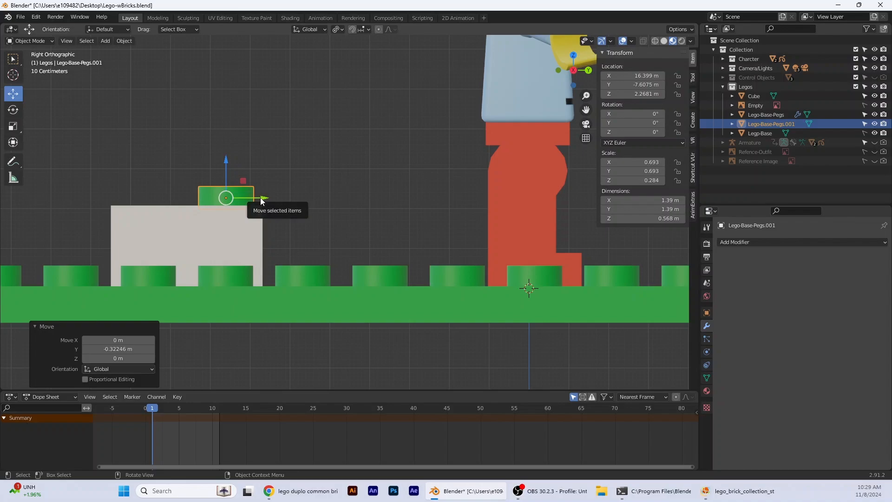
{"action": "left_click_drag", "start_coordinate": [262, 197], "coordinate": [257, 197]}
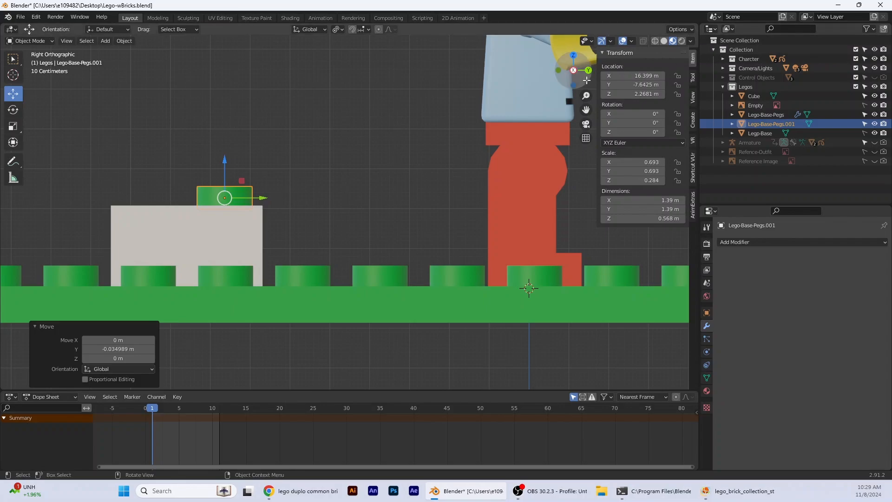
In the back view, nudge the peg about 0.105 m along X over the base peg beneath it.
{"action": "left_click_drag", "start_coordinate": [589, 70], "coordinate": [591, 71]}
{"action": "left_click", "coordinate": [591, 71]}
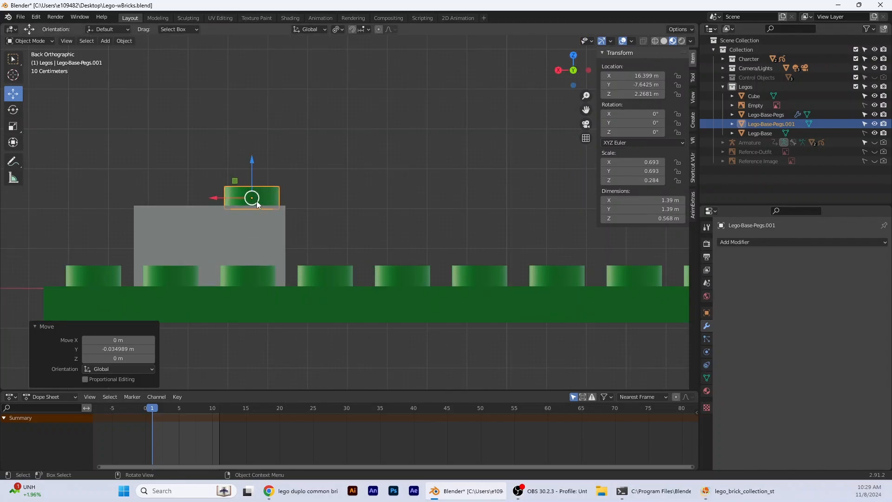
{"action": "left_click_drag", "start_coordinate": [231, 199], "coordinate": [226, 198]}
{"action": "middle_click_drag", "start_coordinate": [300, 208], "coordinate": [581, 85]}
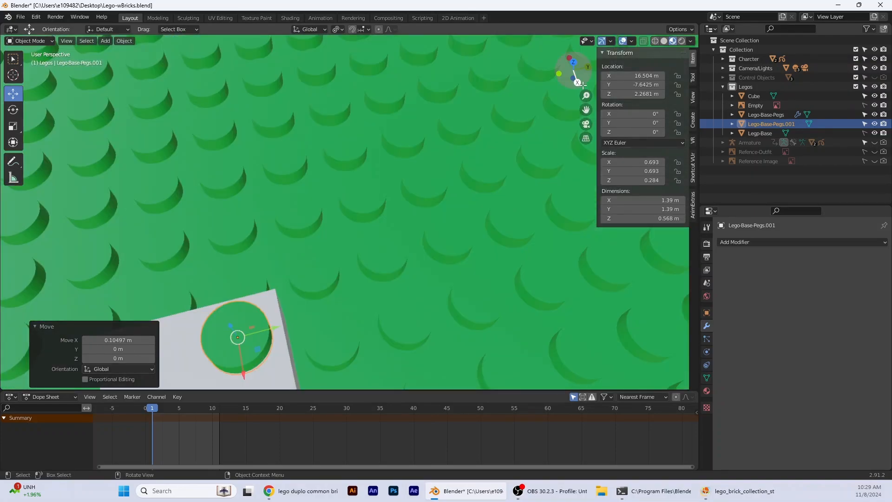
{"action": "left_click", "coordinate": [577, 83]}
{"action": "middle_click_drag", "start_coordinate": [281, 208], "coordinate": [336, 240]}
Add an Array modifier to the single peg with a count of 2 and a relative X offset of 1.4.
{"action": "left_click", "coordinate": [751, 242]}
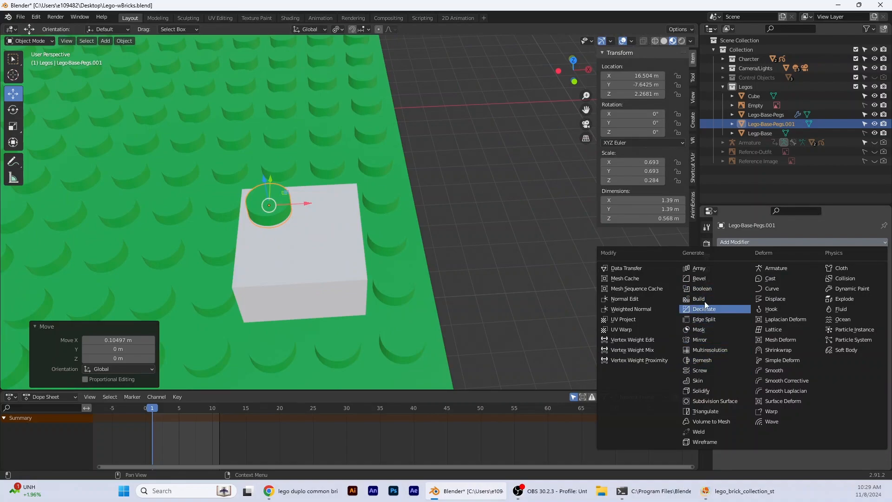
{"action": "left_click", "coordinate": [700, 270]}
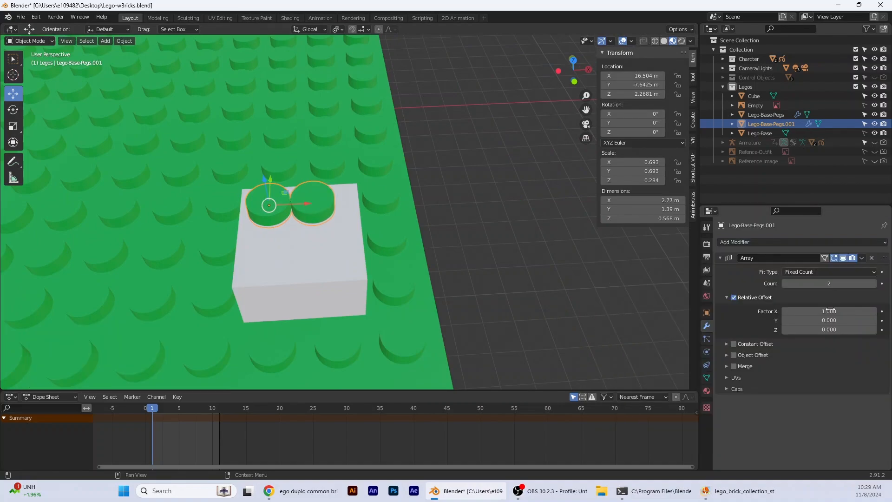
{"action": "left_click", "coordinate": [402, 281]}
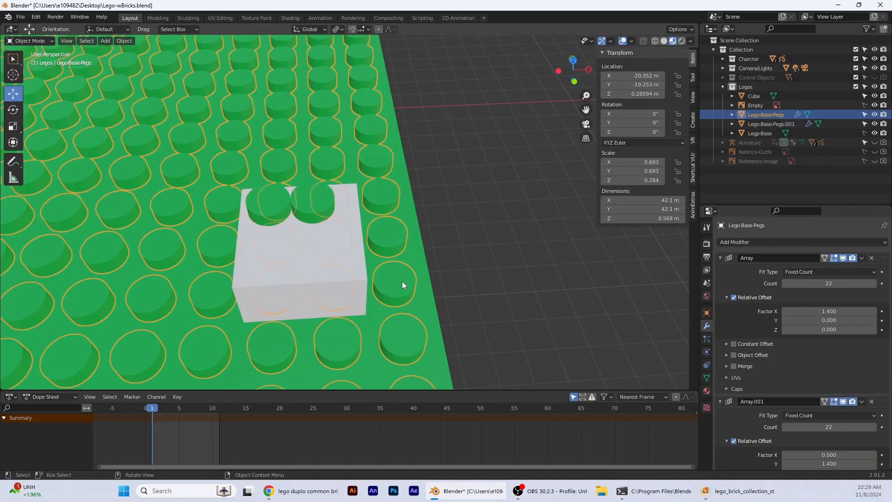
{"action": "left_click", "coordinate": [313, 209]}
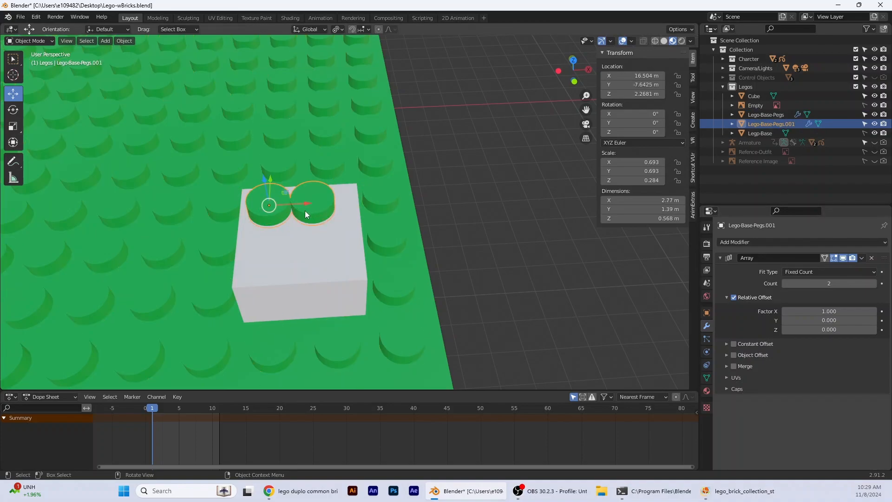
{"action": "left_click", "coordinate": [847, 312]}
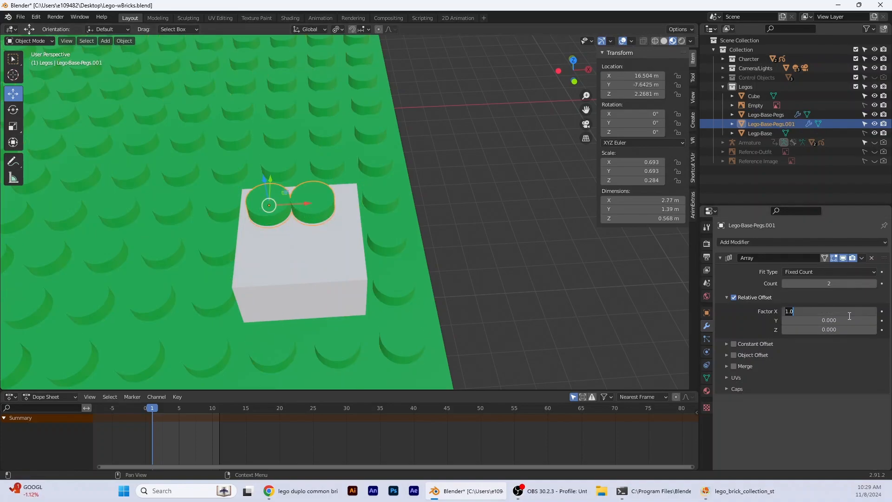
{"action": "type", "text": "1.4"}
{"action": "key", "text": "Return"}
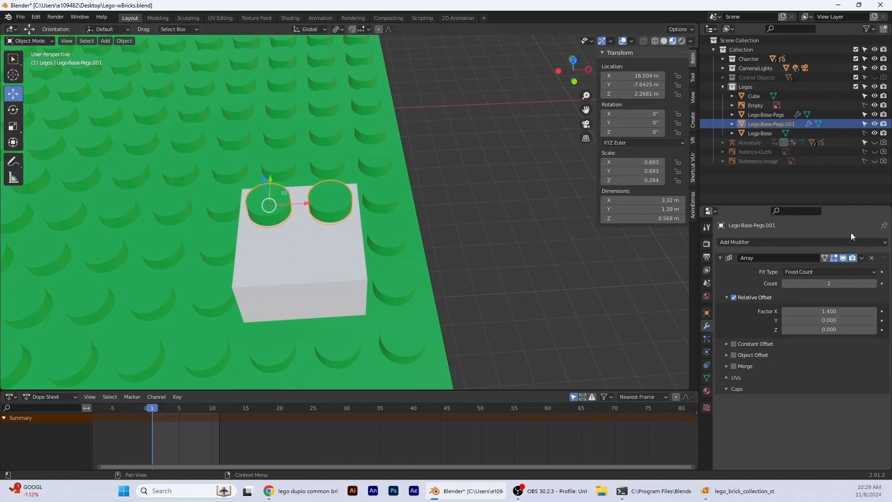
{"action": "left_click", "coordinate": [848, 284]}
{"action": "key", "text": "BackSpace"}
Add a second Array modifier to the peg with relative offsets of 0 in X and 1.4 in Y.
{"action": "left_click", "coordinate": [845, 245]}
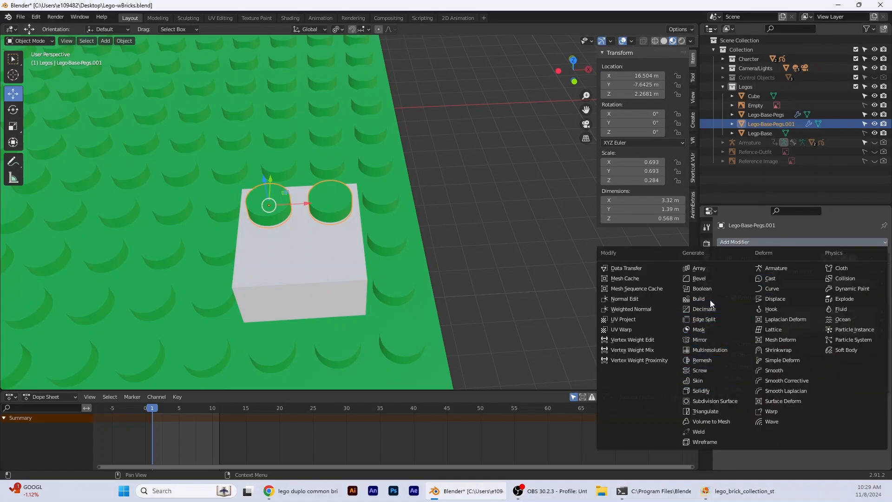
{"action": "left_click", "coordinate": [704, 268]}
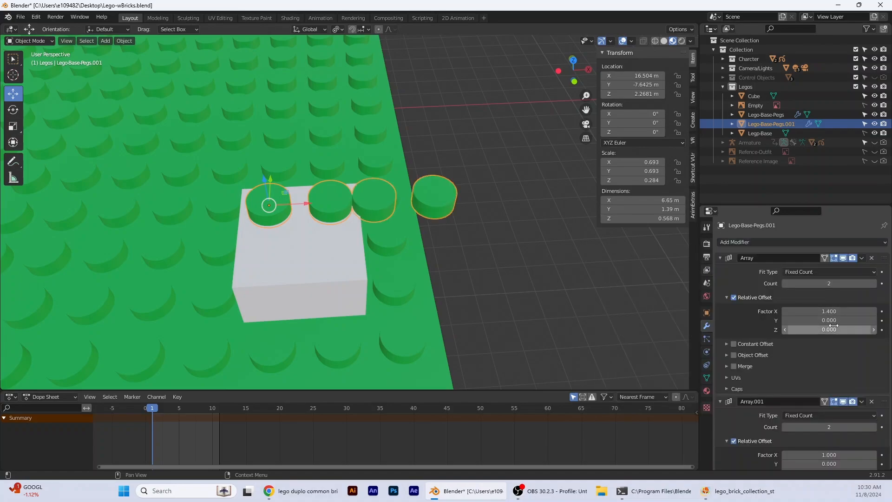
{"action": "left_click", "coordinate": [821, 311]}
{"action": "key", "text": "Return"}
{"action": "left_click", "coordinate": [720, 257]}
{"action": "left_click", "coordinate": [822, 324]}
{"action": "type", "text": "0"}
{"action": "left_click", "coordinate": [829, 333]}
{"action": "type", "text": "0.0"}
{"action": "key", "text": "BackSpace"}
{"action": "key", "text": "BackSpace"}
{"action": "key", "text": "BackSpace"}
{"action": "type", "text": "1.4"}
{"action": "key", "text": "Return"}
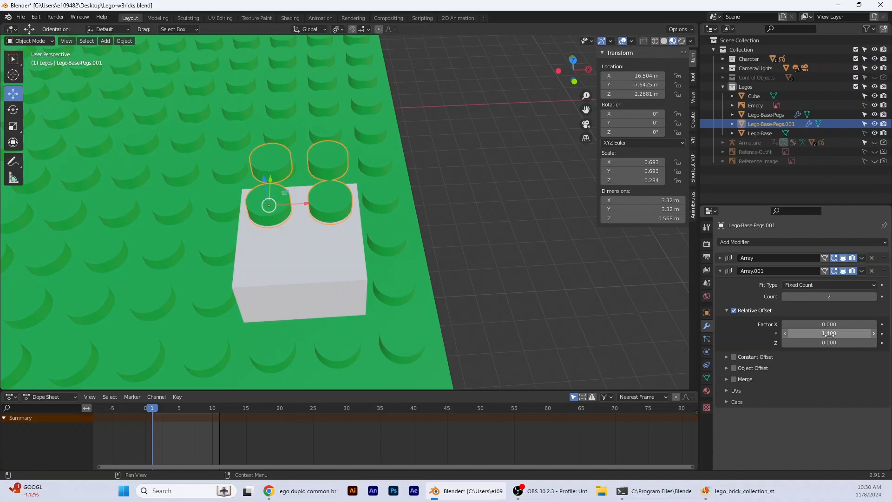
Move the four pegs about -1.882 m along Y onto the cube and check their placement from above.
{"action": "left_click_drag", "start_coordinate": [269, 189], "coordinate": [266, 237]}
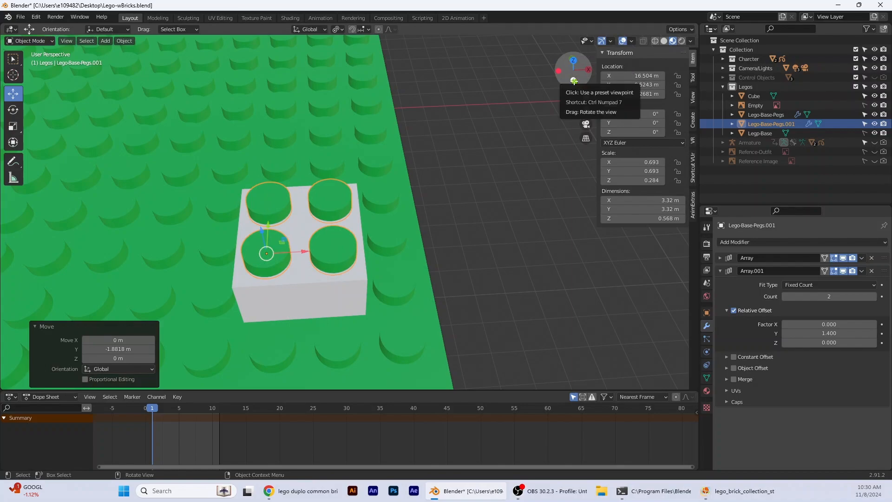
{"action": "left_click", "coordinate": [574, 80]}
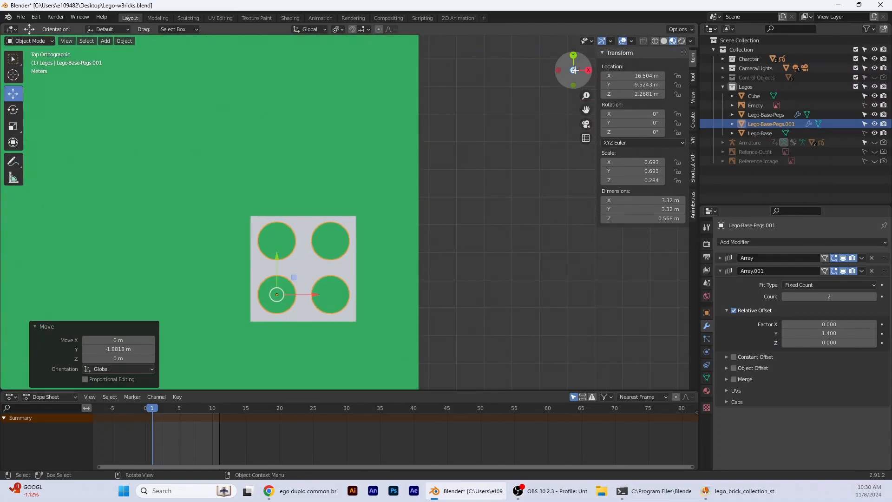
Align the four pegs with the base pegs at about X 16.496 m and Y -9.557 m, resting on the cube at Z 2.333 m.
{"action": "left_click", "coordinate": [588, 70]}
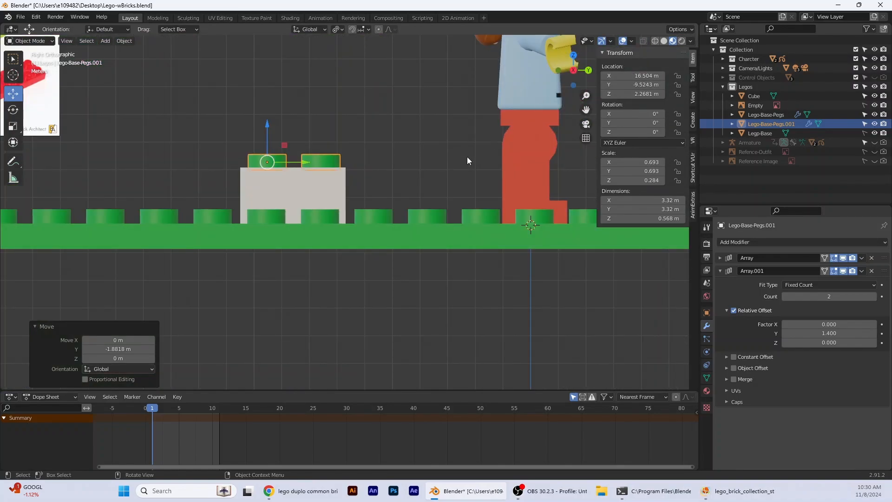
{"action": "scroll", "coordinate": [467, 157], "scroll_direction": "up", "scroll_amount": 4}
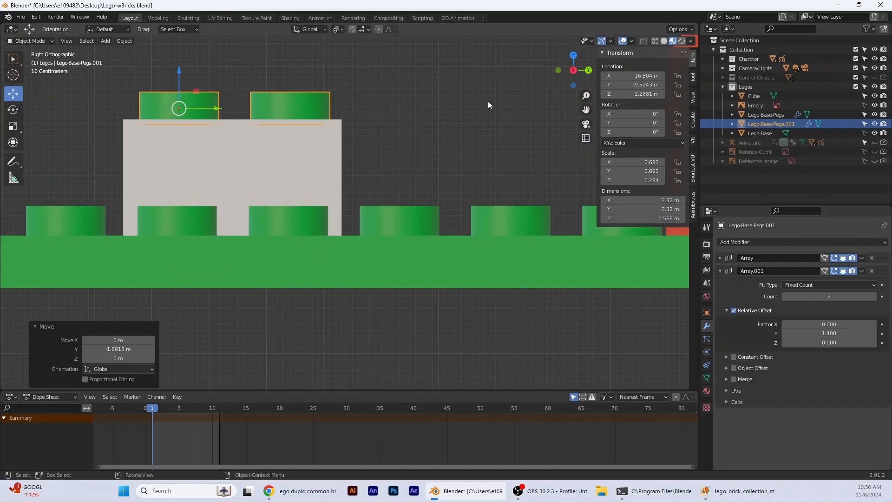
{"action": "left_click_drag", "start_coordinate": [218, 109], "coordinate": [214, 189]}
{"action": "left_click", "coordinate": [209, 103]}
{"action": "left_click", "coordinate": [589, 70]}
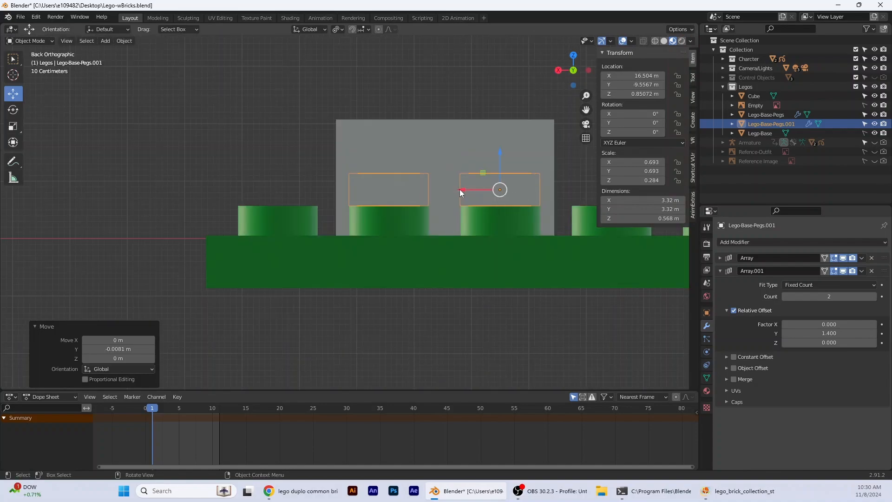
{"action": "left_click_drag", "start_coordinate": [462, 191], "coordinate": [493, 88]}
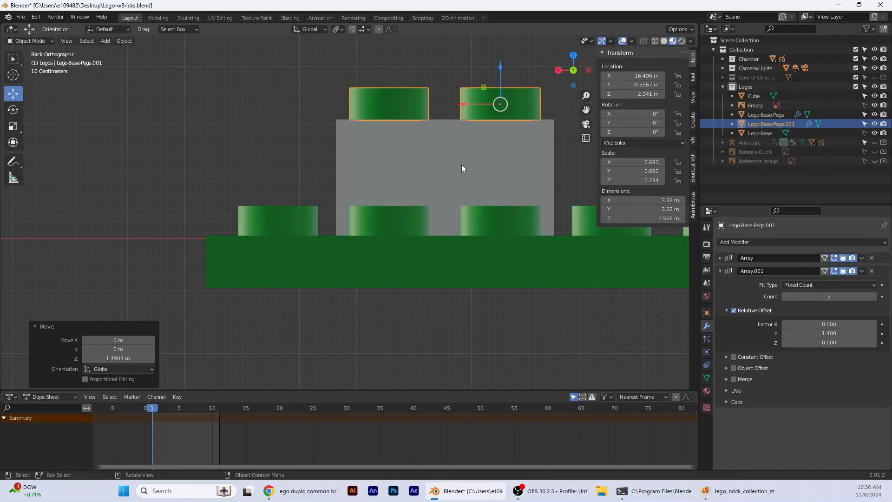
{"action": "left_click_drag", "start_coordinate": [500, 77], "coordinate": [501, 80]}
Create a material named Red on the brick cube with a fully saturated red base color, hue about 0.010 and value about 0.906.
{"action": "scroll", "coordinate": [431, 177], "scroll_direction": "down", "scroll_amount": 1}
{"action": "middle_click_drag", "start_coordinate": [454, 211], "coordinate": [564, 243]}
{"action": "scroll", "coordinate": [417, 228], "scroll_direction": "down", "scroll_amount": 2}
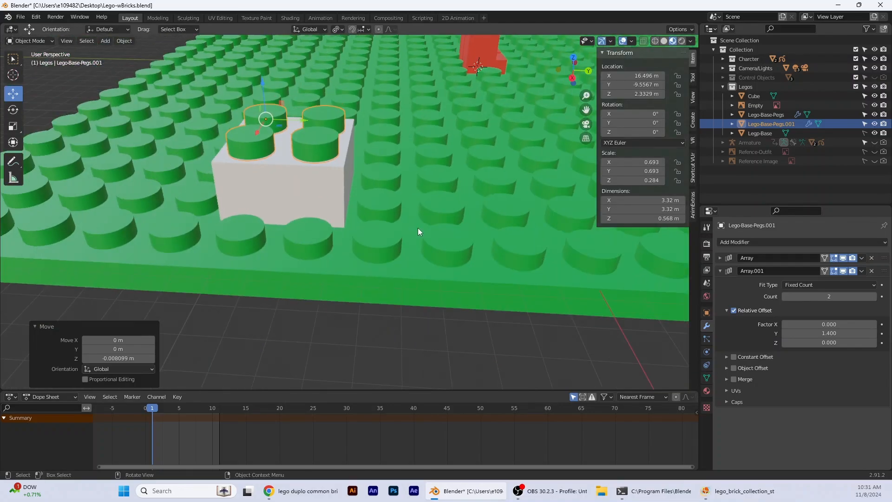
{"action": "left_click", "coordinate": [348, 194]}
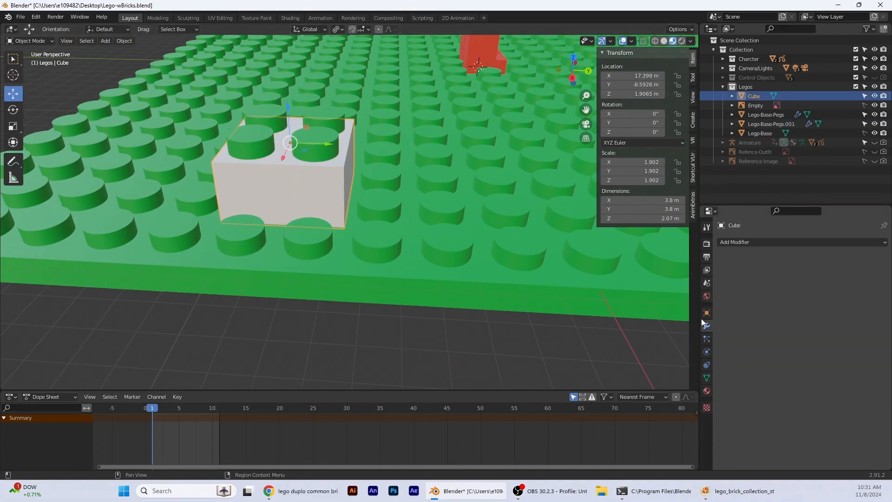
{"action": "left_click", "coordinate": [707, 391]}
{"action": "left_click", "coordinate": [739, 282]}
{"action": "double_click", "coordinate": [771, 281]}
{"action": "type", "text": "Red"}
{"action": "key", "text": "Return"}
{"action": "left_click", "coordinate": [834, 378]}
{"action": "left_click", "coordinate": [831, 320]}
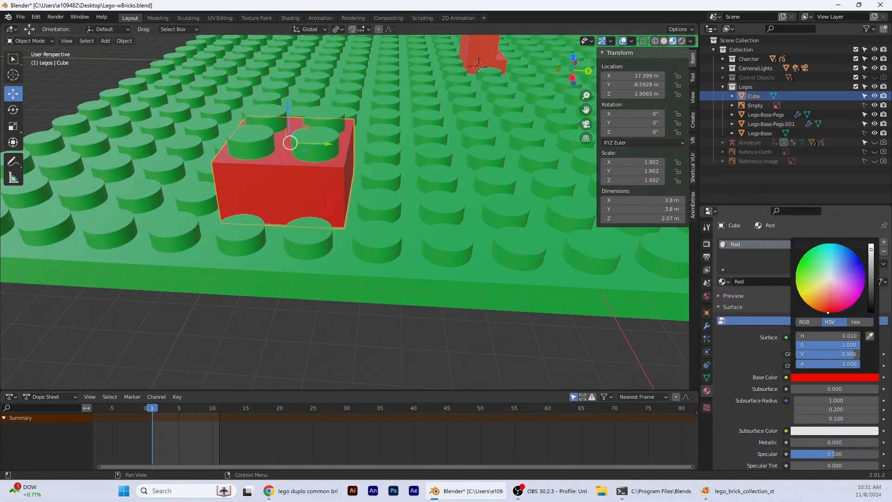
Assign the existing Red material to the four pegs on top of the cube.
{"action": "left_click", "coordinate": [315, 140]}
{"action": "left_click", "coordinate": [723, 281]}
{"action": "left_click", "coordinate": [306, 289]}
{"action": "middle_click_drag", "start_coordinate": [306, 289], "coordinate": [320, 281]}
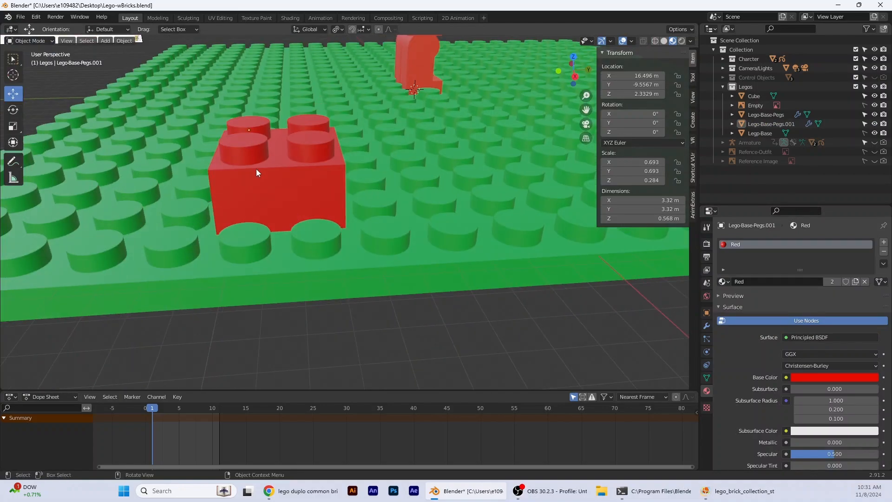
Duplicate the red cube without its pegs and move the copy about 2.076 m up along Z onto the original.
{"action": "left_click", "coordinate": [257, 189]}
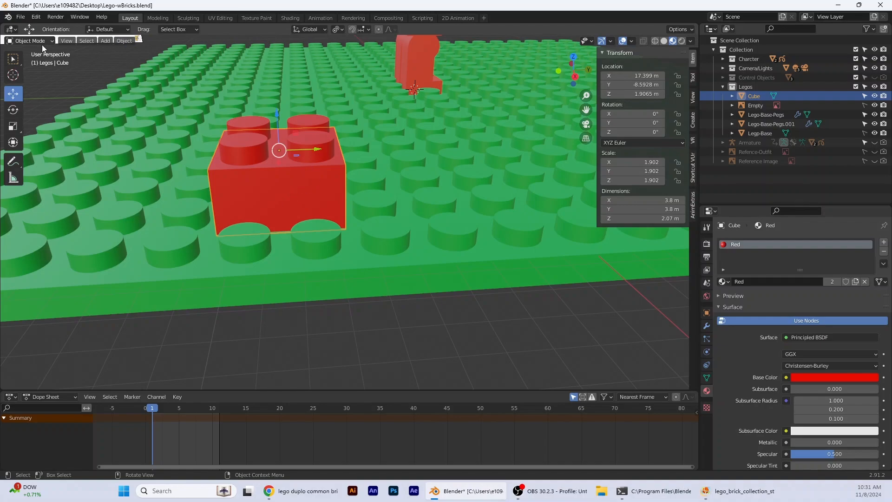
{"action": "scroll", "coordinate": [182, 152], "scroll_direction": "down", "scroll_amount": 4}
{"action": "middle_click_drag", "start_coordinate": [182, 152], "coordinate": [267, 220], "text": "shift"}
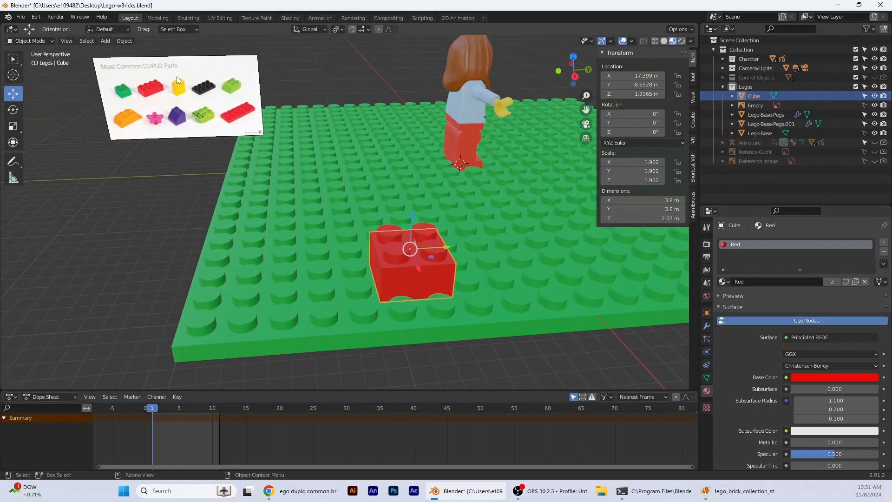
{"action": "middle_click_drag", "start_coordinate": [339, 313], "coordinate": [334, 281]}
{"action": "left_click", "coordinate": [571, 71]}
{"action": "scroll", "coordinate": [412, 377], "scroll_direction": "up", "scroll_amount": 4}
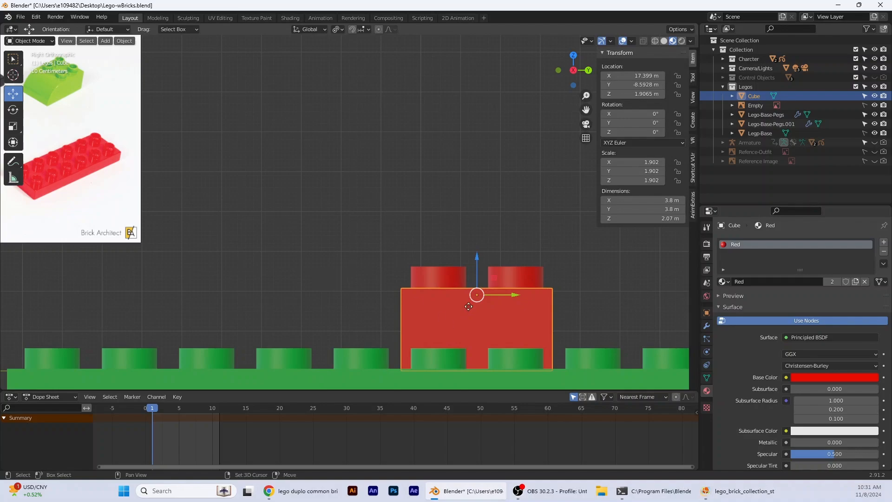
{"action": "key", "text": "shift+d"}
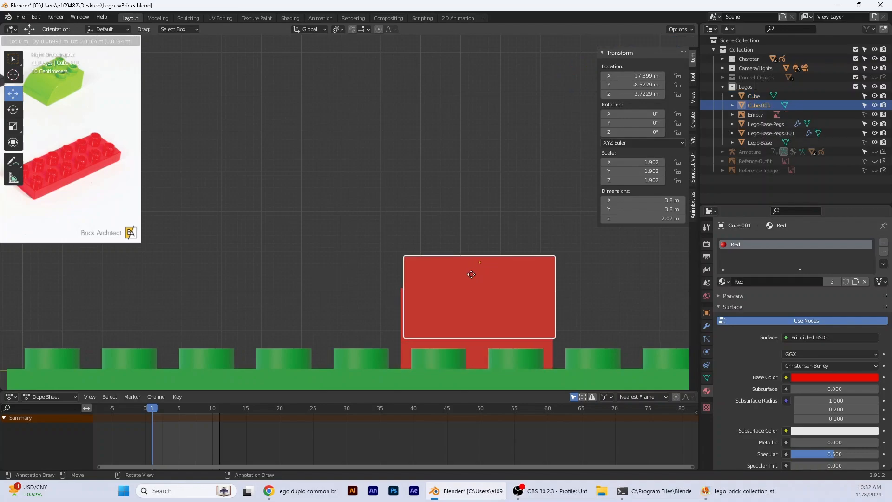
{"action": "key", "text": "z"}
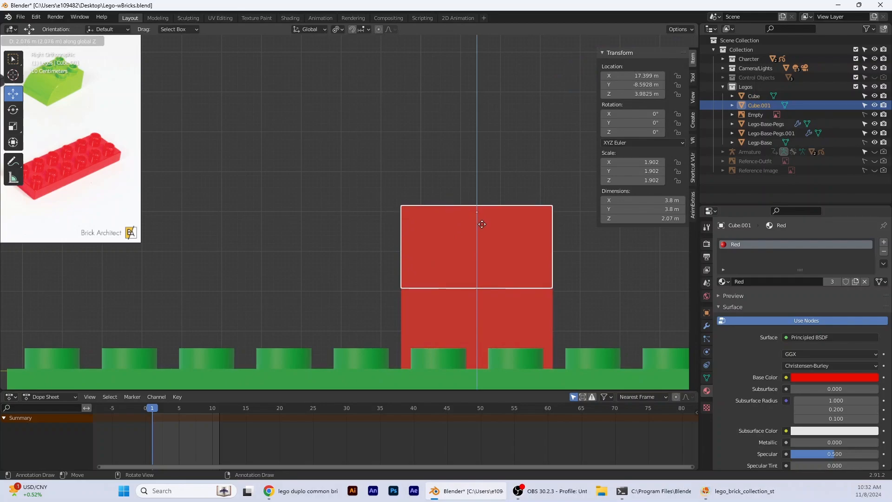
{"action": "left_click", "coordinate": [482, 225]}
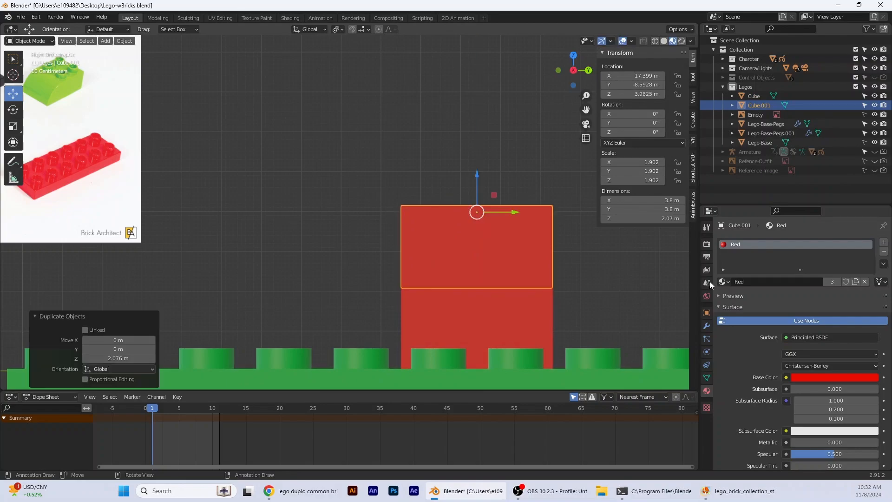
Replace the upper cube's material with a new one named Yellow and give it a yellow base color.
{"action": "left_click", "coordinate": [883, 252]}
{"action": "left_click", "coordinate": [735, 281]}
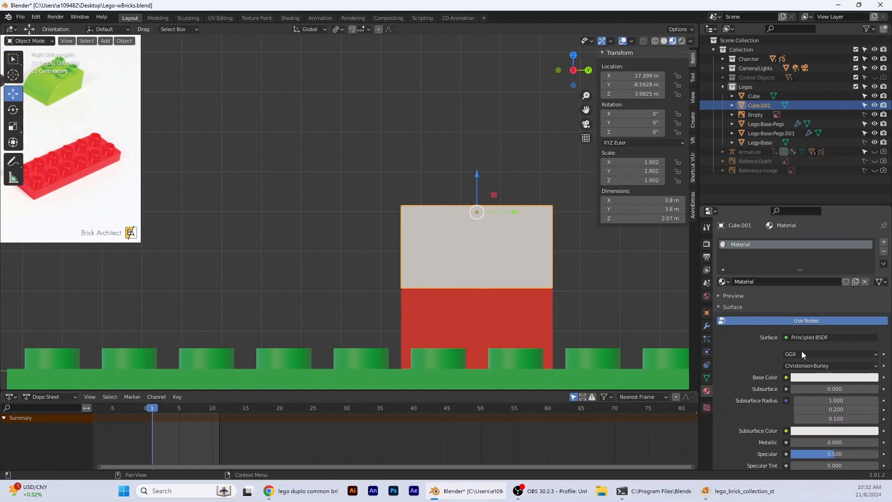
{"action": "left_click", "coordinate": [778, 282]}
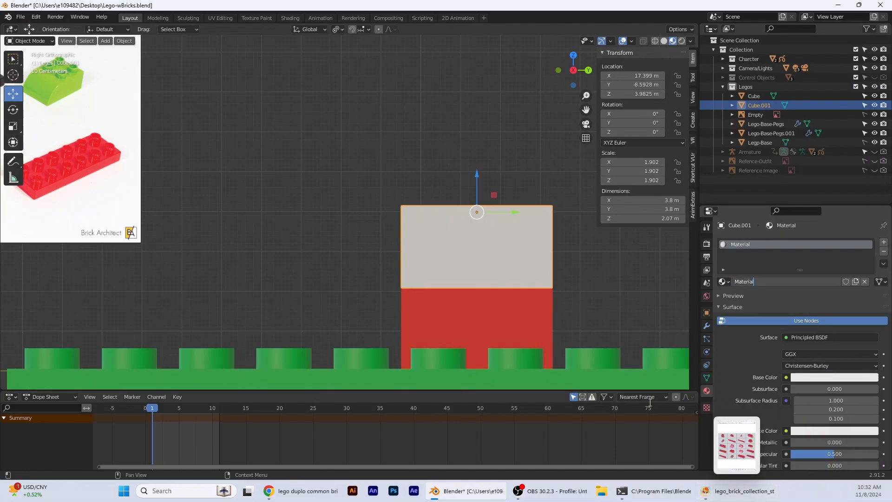
{"action": "double_click", "coordinate": [766, 283]}
{"action": "type", "text": "Yellow"}
{"action": "key", "text": "Return"}
{"action": "left_click", "coordinate": [827, 377]}
{"action": "left_click_drag", "start_coordinate": [804, 293], "coordinate": [793, 294]}
{"action": "left_click", "coordinate": [589, 291]}
{"action": "scroll", "coordinate": [589, 290], "scroll_direction": "up", "scroll_amount": 2}
{"action": "middle_click_drag", "start_coordinate": [590, 291], "coordinate": [556, 284], "text": "shift"}
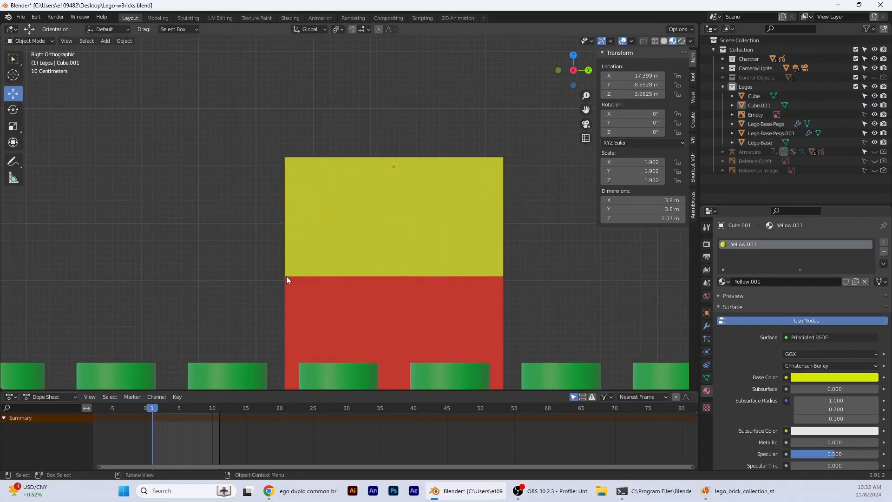
Lower the yellow cube about 0.024 m along Z so it sits tightly on the red cube.
{"action": "middle_click_drag", "start_coordinate": [559, 313], "coordinate": [604, 279]}
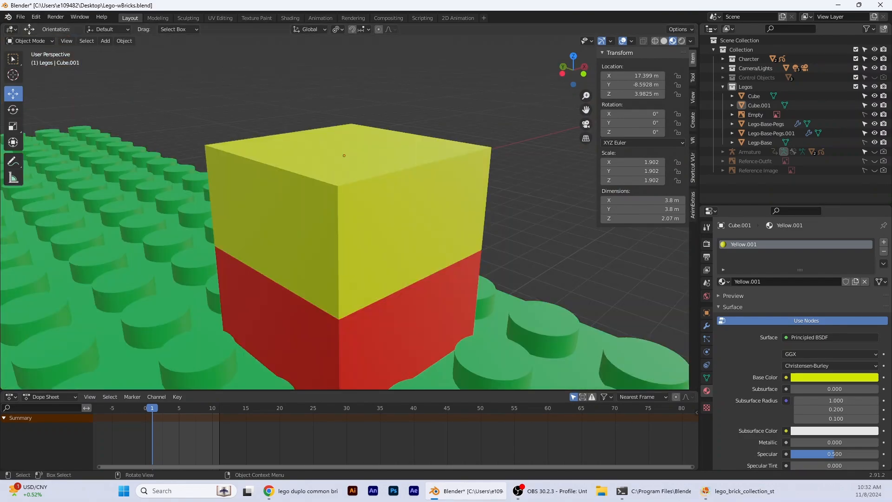
{"action": "left_click", "coordinate": [400, 250]}
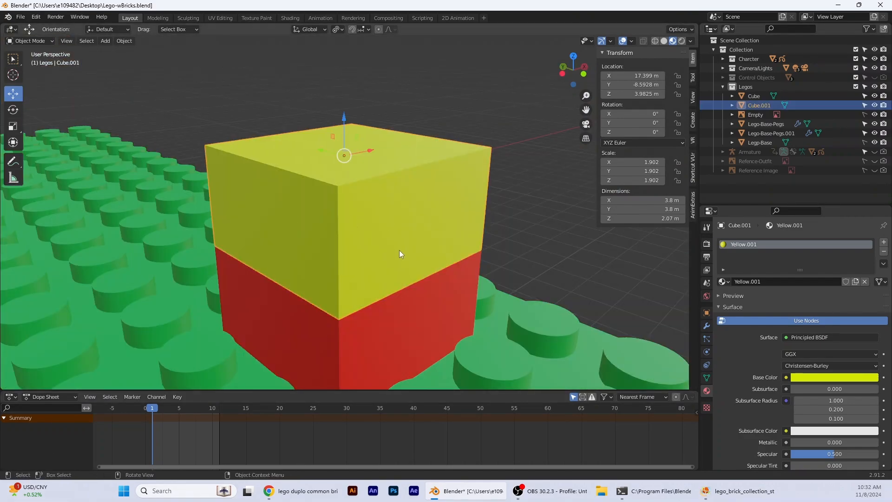
{"action": "left_click", "coordinate": [560, 69]}
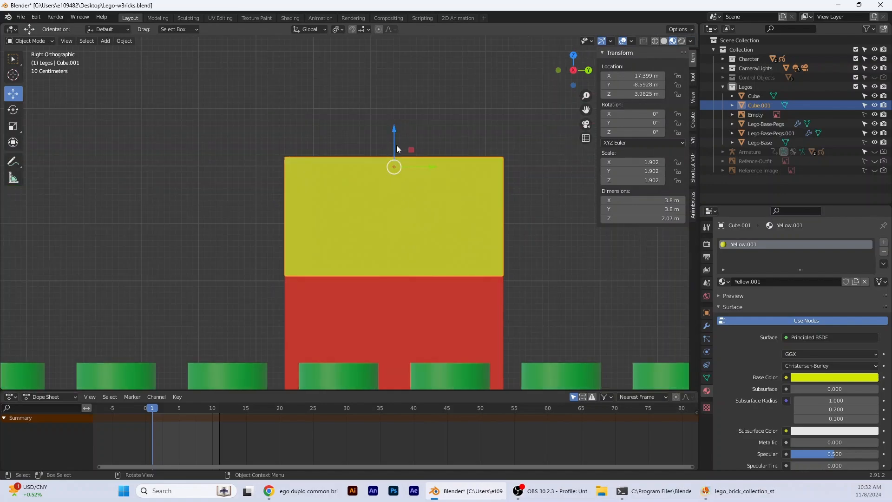
{"action": "left_click_drag", "start_coordinate": [394, 143], "coordinate": [406, 280]}
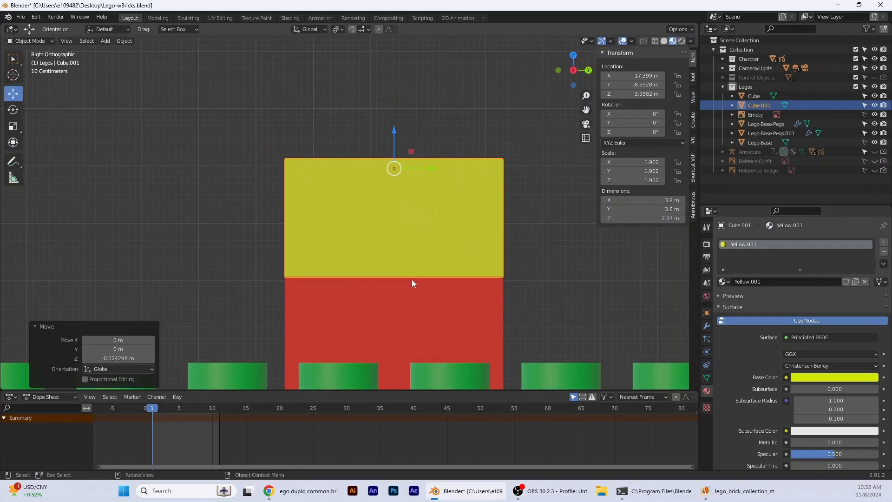
{"action": "left_click", "coordinate": [511, 282]}
{"action": "left_click", "coordinate": [392, 258]}
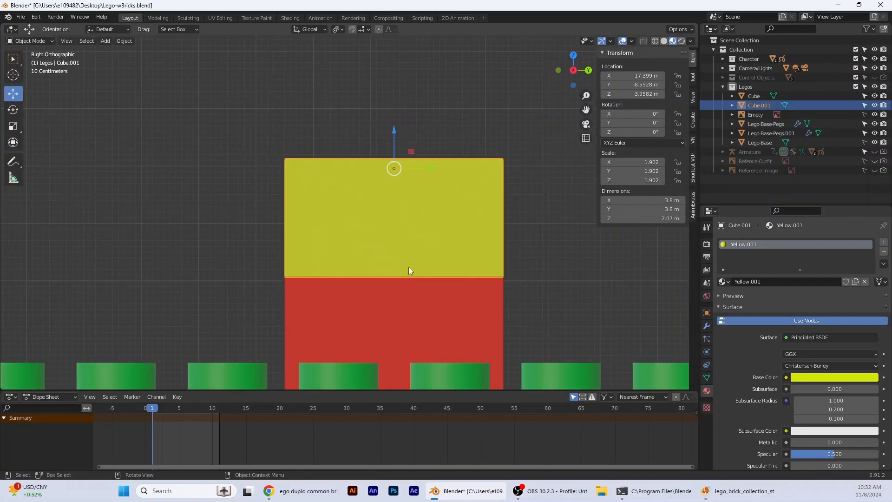
{"action": "scroll", "coordinate": [401, 280], "scroll_direction": "up", "scroll_amount": 3}
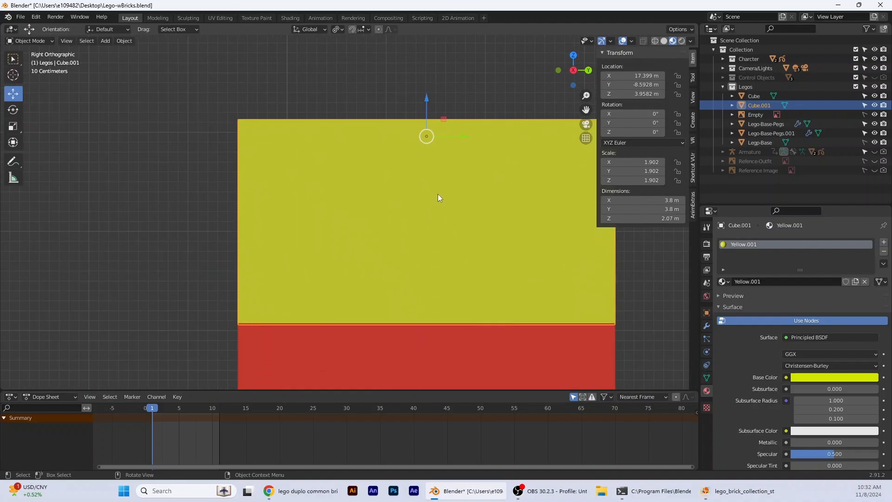
{"action": "left_click", "coordinate": [426, 118]}
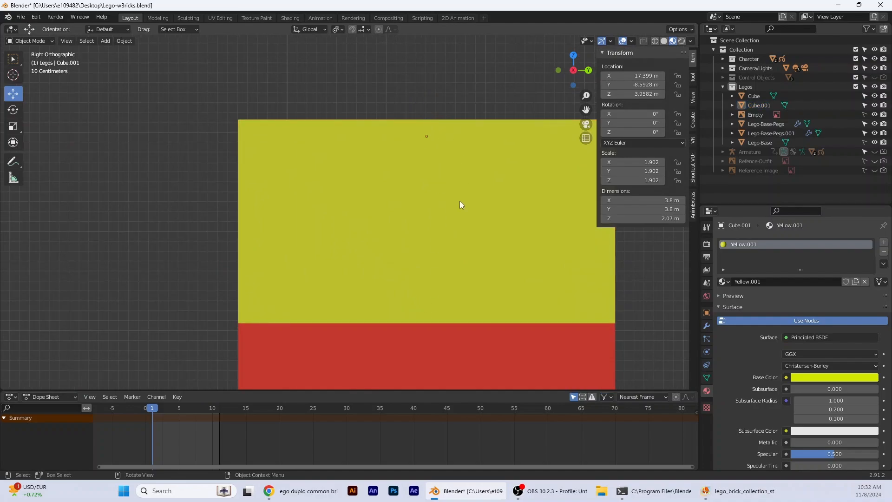
Duplicate the red cube and move the copy about -3.812 m along Y so it sits beside the original.
{"action": "scroll", "coordinate": [424, 233], "scroll_direction": "down", "scroll_amount": 4}
{"action": "middle_click_drag", "start_coordinate": [424, 233], "coordinate": [394, 291]}
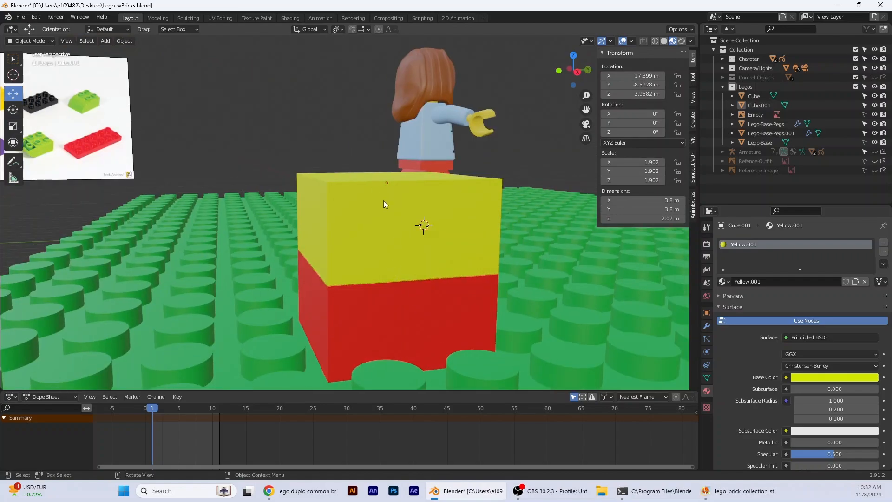
{"action": "left_click", "coordinate": [351, 297]}
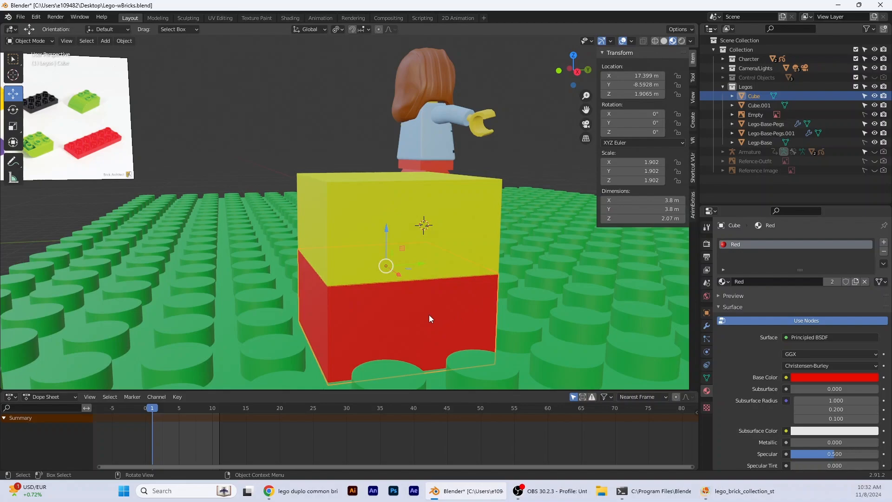
{"action": "key", "text": "shift+d"}
{"action": "key", "text": "x"}
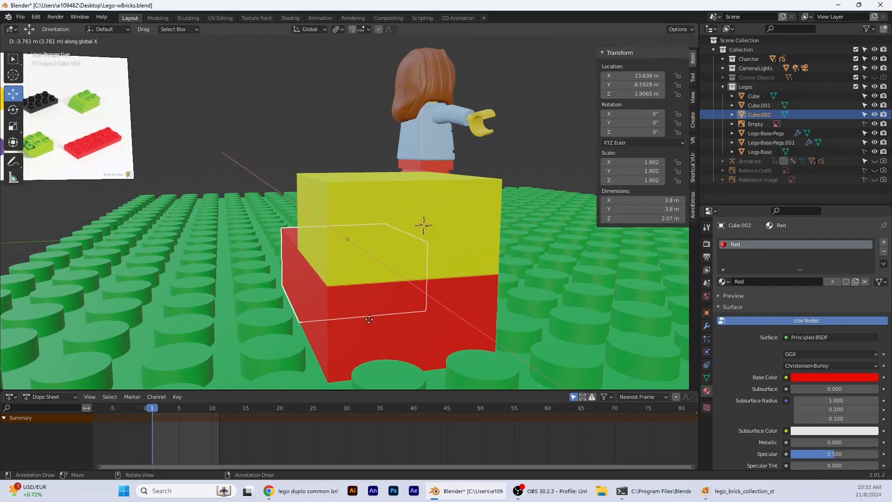
{"action": "key", "text": "y"}
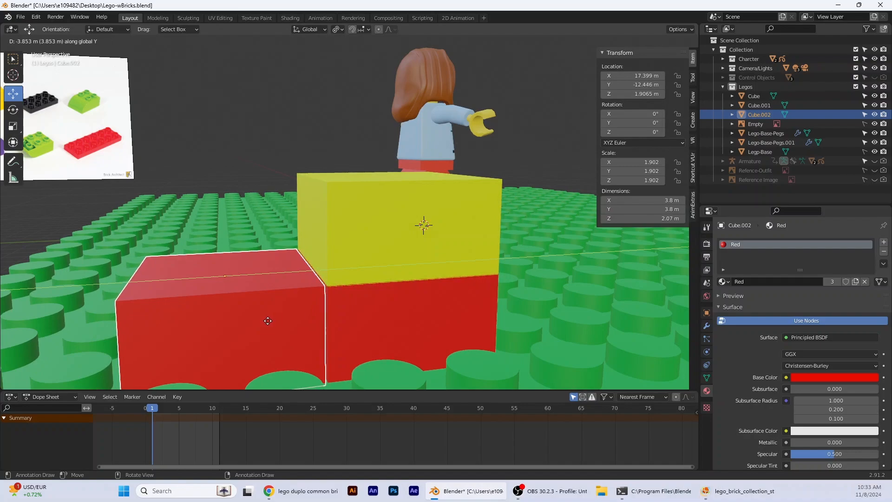
{"action": "left_click", "coordinate": [268, 321]}
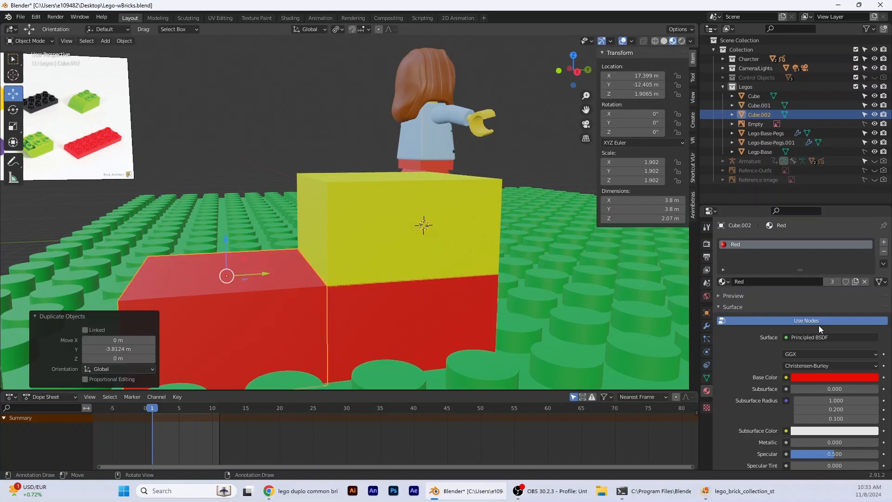
Replace the new side cube's material with one named Blue, give it a blue base color, and view the bricks from the right.
{"action": "left_click", "coordinate": [885, 252]}
{"action": "left_click", "coordinate": [766, 283]}
{"action": "left_click", "coordinate": [727, 282]}
{"action": "double_click", "coordinate": [748, 282]}
{"action": "type", "text": "Blue"}
{"action": "key", "text": "Return"}
{"action": "left_click", "coordinate": [833, 377]}
{"action": "left_click", "coordinate": [859, 260]}
{"action": "middle_click_drag", "start_coordinate": [460, 274], "coordinate": [453, 258]}
{"action": "left_click", "coordinate": [575, 70]}
{"action": "scroll", "coordinate": [318, 297], "scroll_direction": "up", "scroll_amount": 1}
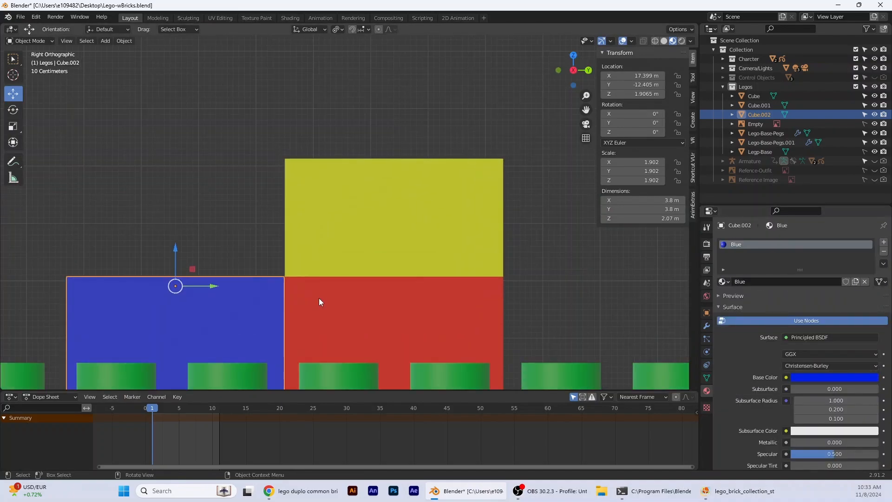
{"action": "scroll", "coordinate": [319, 297], "scroll_direction": "down", "scroll_amount": 1}
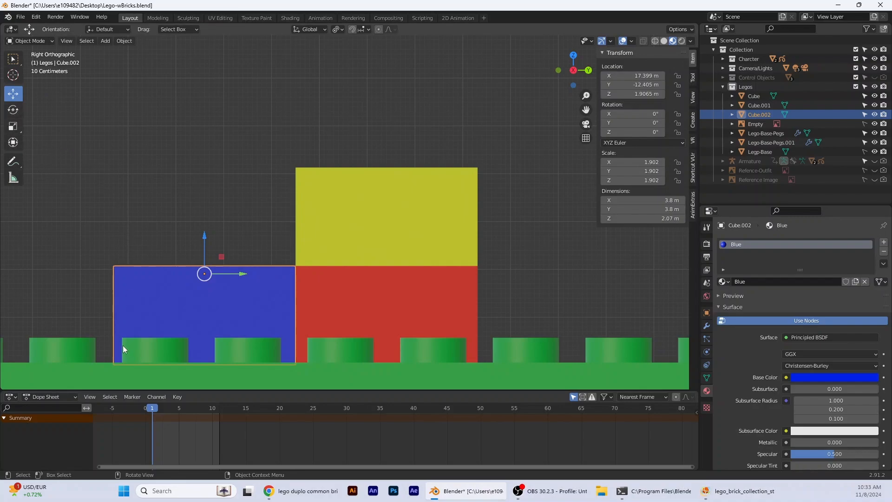
{"action": "left_click", "coordinate": [49, 41]}
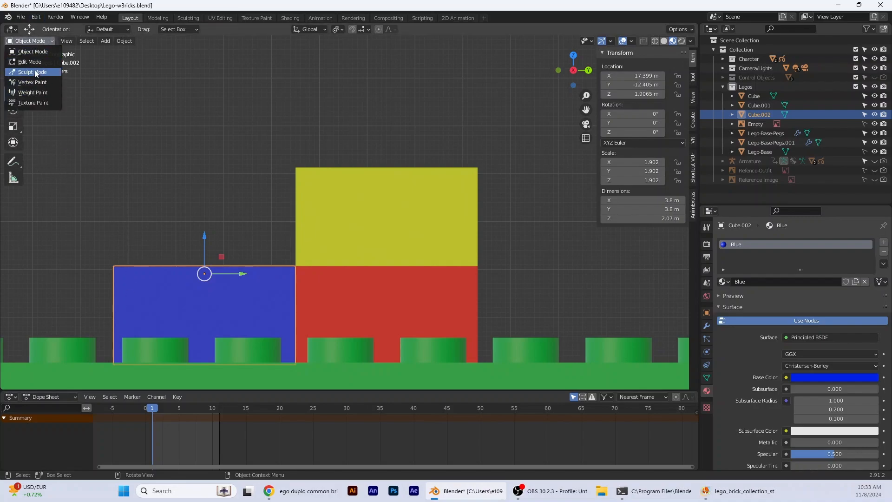
{"action": "left_click", "coordinate": [31, 62]}
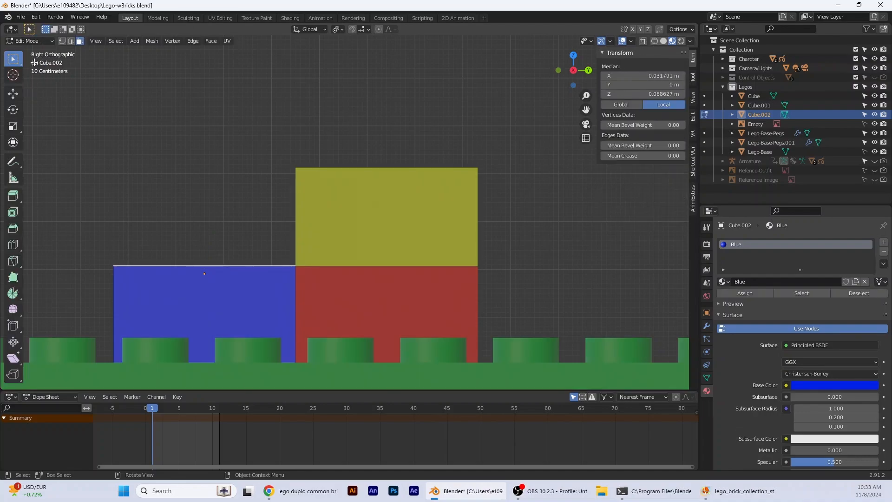
{"action": "left_click", "coordinate": [13, 244]}
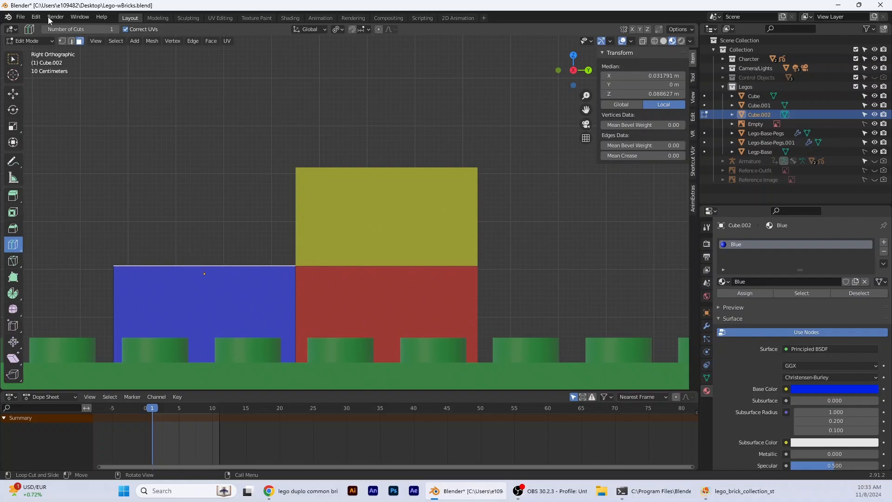
{"action": "key", "text": "w"}
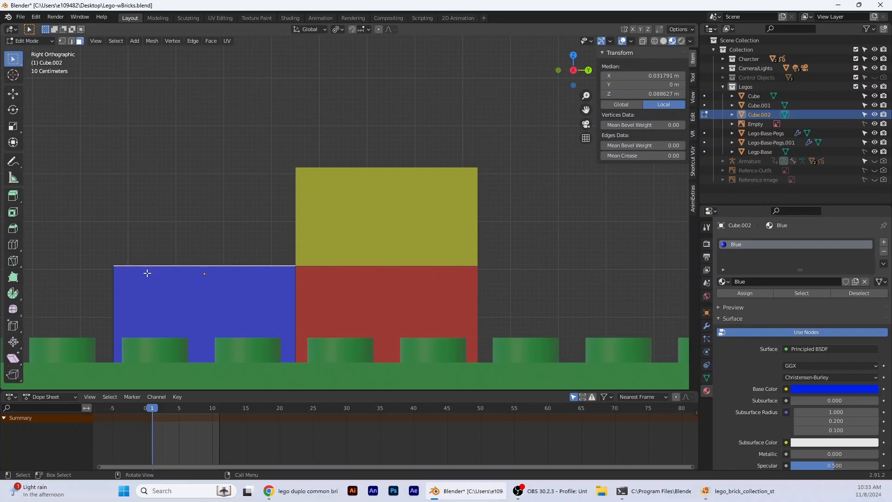
{"action": "scroll", "coordinate": [465, 382], "scroll_direction": "up", "scroll_amount": 1}
{"action": "scroll", "coordinate": [495, 302], "scroll_direction": "up", "scroll_amount": 1}
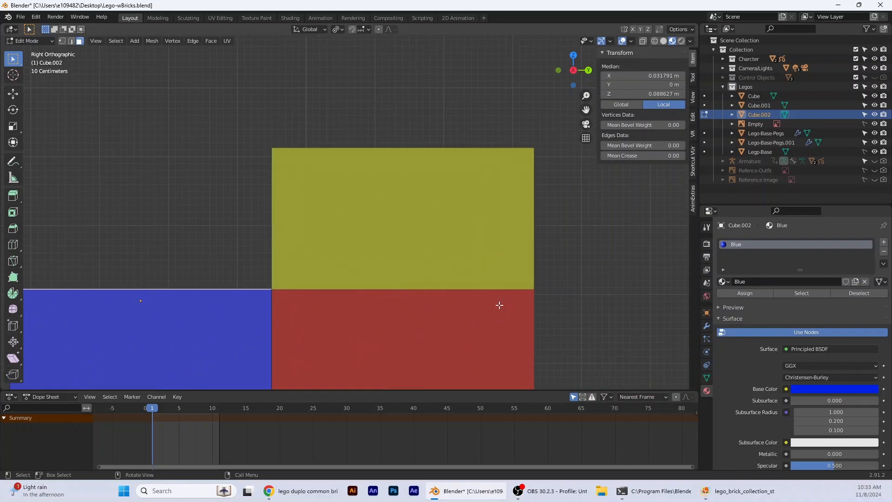
{"action": "scroll", "coordinate": [372, 269], "scroll_direction": "down", "scroll_amount": 3, "text": "shift"}
{"action": "left_click", "coordinate": [224, 231]}
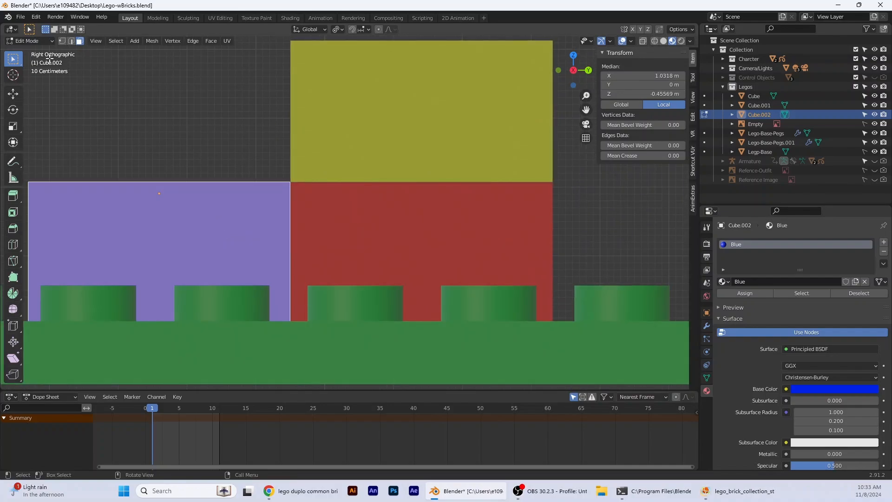
{"action": "left_click", "coordinate": [38, 40]}
{"action": "left_click", "coordinate": [40, 52]}
Nudge the blue cube about 0.007 m along Y so it meets the red cube's side, and inspect the seam.
{"action": "left_click_drag", "start_coordinate": [194, 193], "coordinate": [193, 194]}
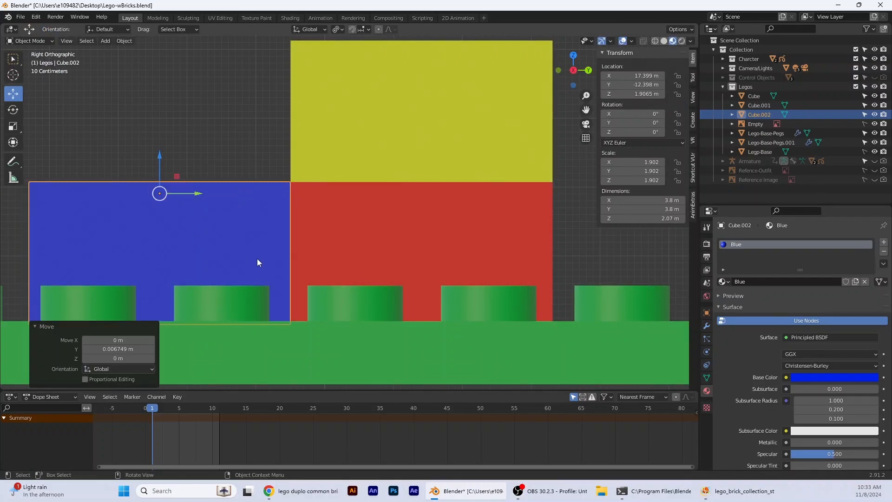
{"action": "left_click", "coordinate": [586, 253]}
{"action": "scroll", "coordinate": [301, 343], "scroll_direction": "up", "scroll_amount": 1}
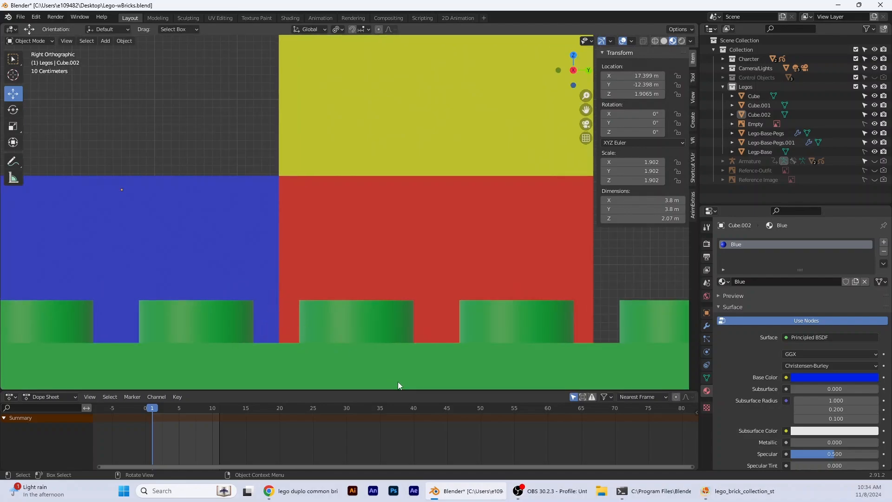
Shift the blue cube about -0.04 m along Y to leave a narrow gap beside the red cube.
{"action": "left_click", "coordinate": [253, 263]}
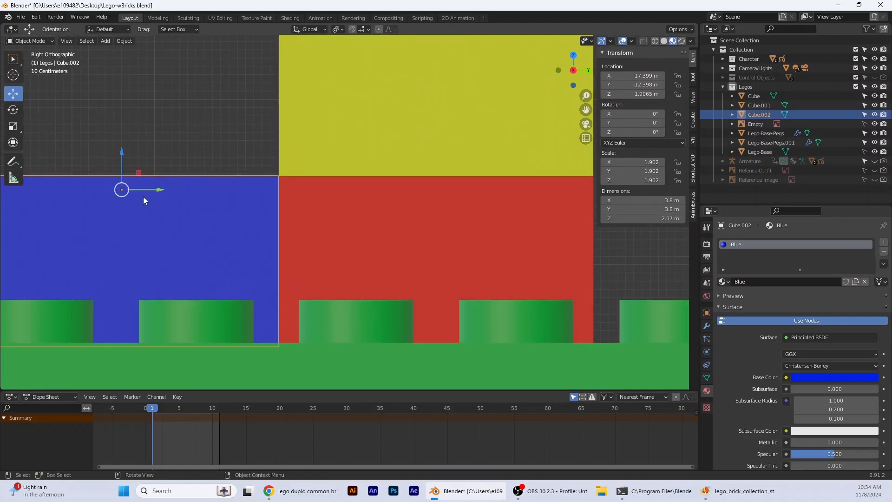
{"action": "left_click_drag", "start_coordinate": [159, 190], "coordinate": [155, 190]}
{"action": "left_click", "coordinate": [323, 244]}
{"action": "left_click", "coordinate": [325, 173], "text": "shift"}
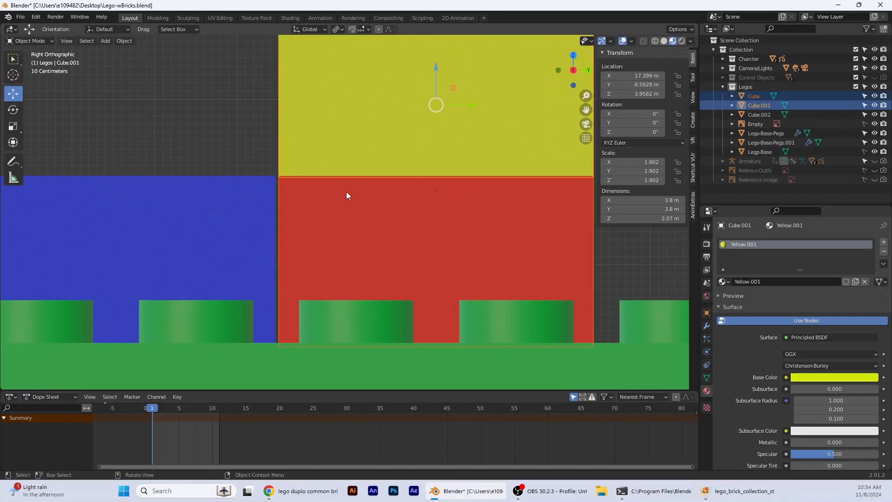
{"action": "left_click", "coordinate": [215, 110]}
Raise the yellow cube about 0.01 m along Z, and shift it together with the red cube about -0.023 m along Y.
{"action": "left_click", "coordinate": [468, 125]}
{"action": "scroll", "coordinate": [417, 65], "scroll_direction": "down", "scroll_amount": 1}
{"action": "scroll", "coordinate": [416, 62], "scroll_direction": "down", "scroll_amount": 2}
{"action": "scroll", "coordinate": [236, 125], "scroll_direction": "up", "scroll_amount": 3}
{"action": "left_click", "coordinate": [408, 205], "text": "shift"}
{"action": "left_click_drag", "start_coordinate": [460, 107], "coordinate": [459, 106]}
{"action": "left_click", "coordinate": [244, 135]}
{"action": "scroll", "coordinate": [361, 222], "scroll_direction": "down", "scroll_amount": 1}
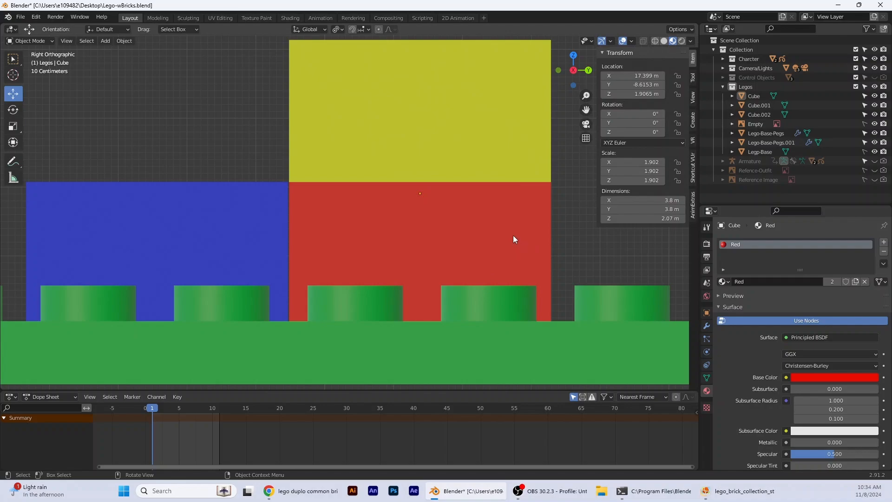
Select the red, yellow and blue cubes together and activate the Scale tool for them.
{"action": "left_click", "coordinate": [433, 259]}
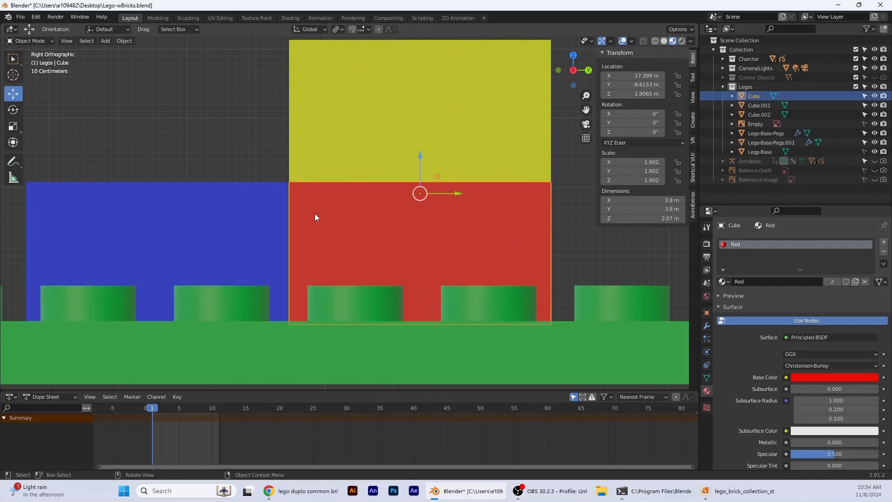
{"action": "left_click", "coordinate": [378, 144], "text": "shift"}
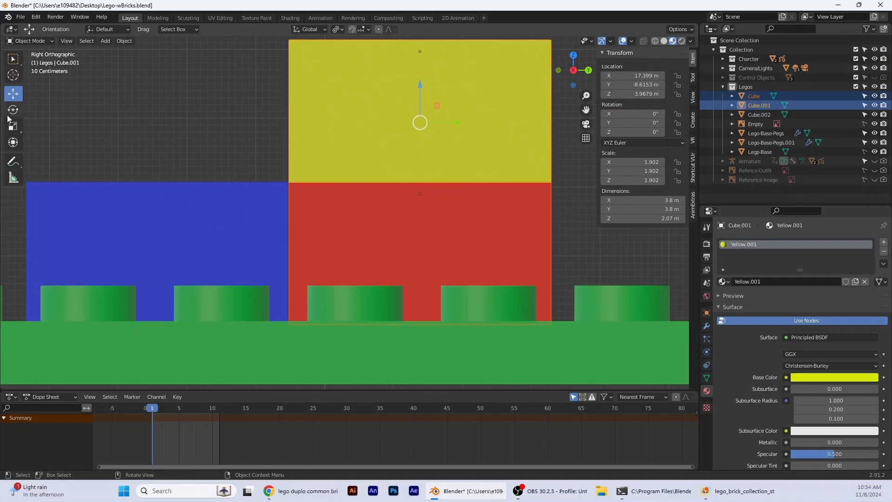
{"action": "left_click", "coordinate": [182, 221], "text": "shift"}
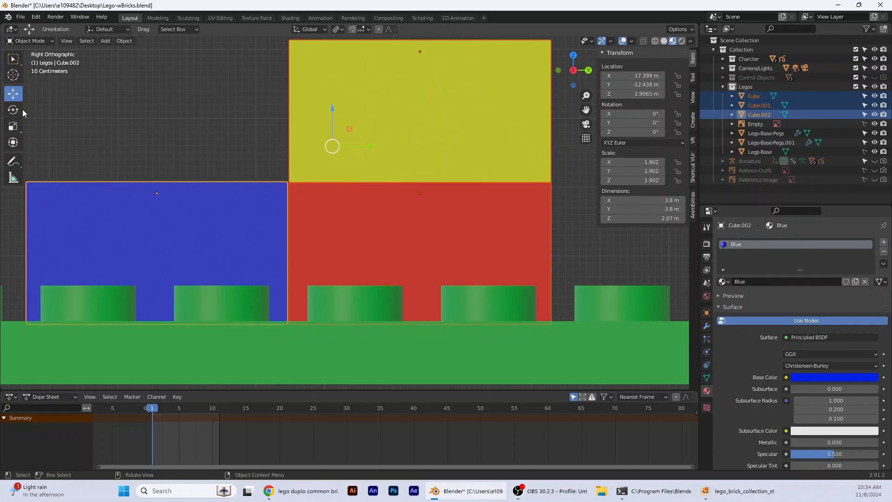
{"action": "left_click", "coordinate": [13, 125]}
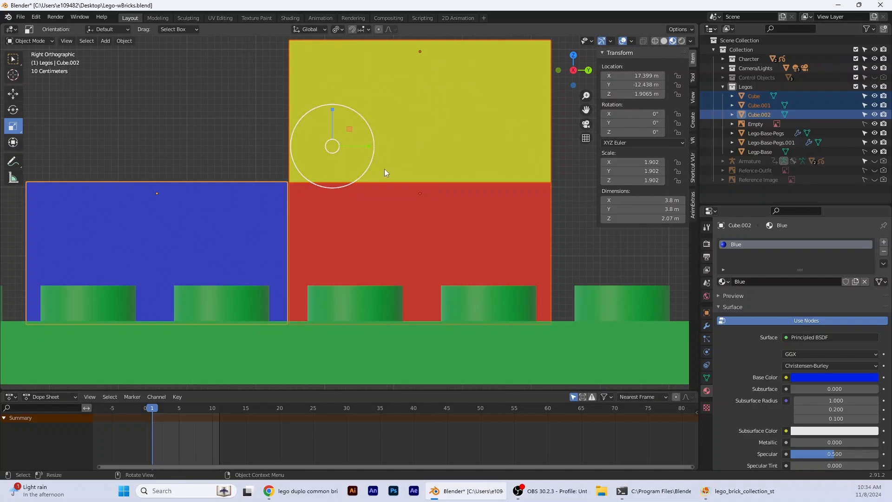
{"action": "scroll", "coordinate": [384, 169], "scroll_direction": "down", "scroll_amount": 2}
{"action": "middle_click_drag", "start_coordinate": [388, 167], "coordinate": [356, 214]}
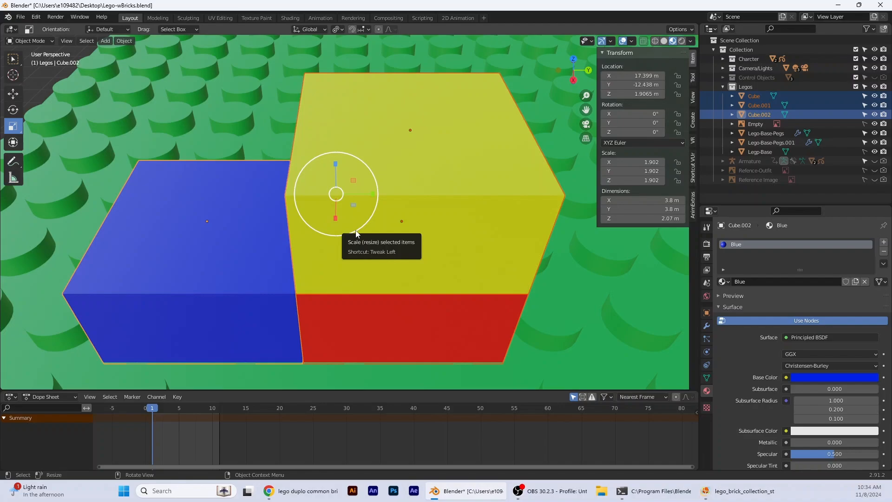
Try to scale the three selected cubes uniformly by a slight amount, and undo the scaling.
{"action": "left_click_drag", "start_coordinate": [356, 234], "coordinate": [357, 237]}
{"action": "key", "text": "ctrl+z"}
{"action": "middle_click_drag", "start_coordinate": [394, 221], "coordinate": [395, 169]}
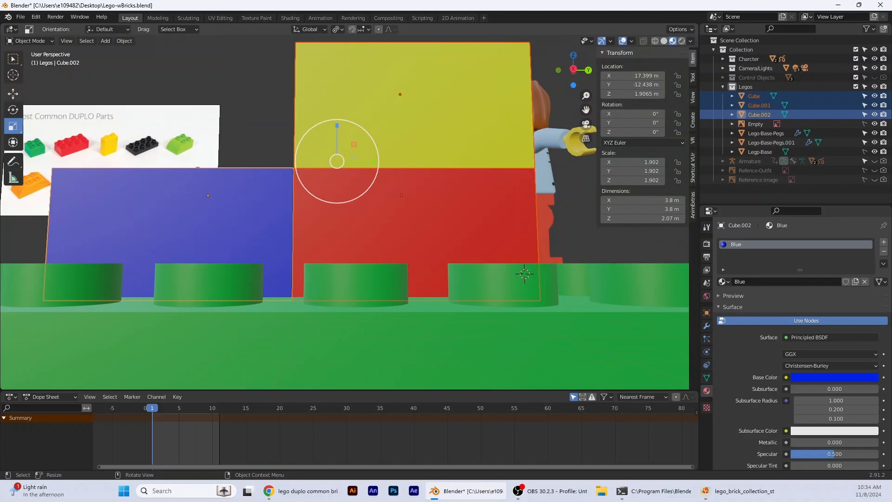
Raise the three selected bricks about 0.029 m along Z so they sit on the green baseplate.
{"action": "left_click", "coordinate": [13, 94]}
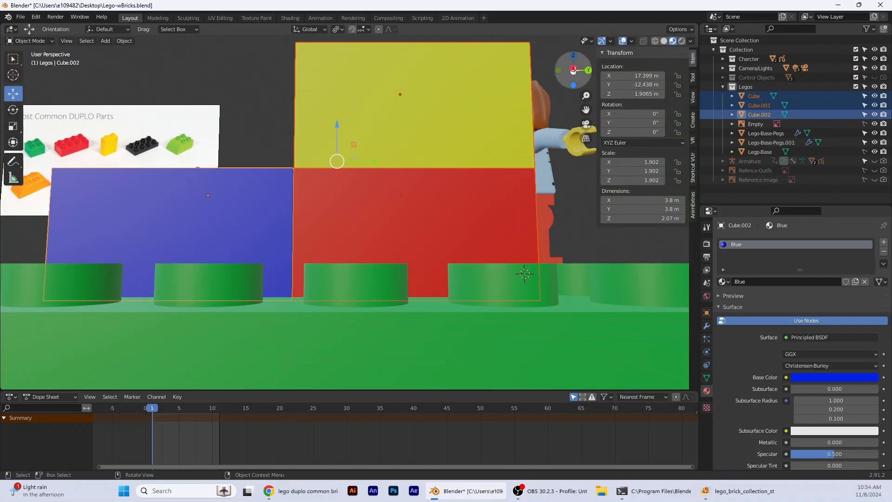
{"action": "left_click_drag", "start_coordinate": [574, 72], "coordinate": [571, 70]}
{"action": "left_click", "coordinate": [559, 71]}
{"action": "left_click_drag", "start_coordinate": [360, 145], "coordinate": [360, 144]}
{"action": "middle_click_drag", "start_coordinate": [355, 281], "coordinate": [348, 314]}
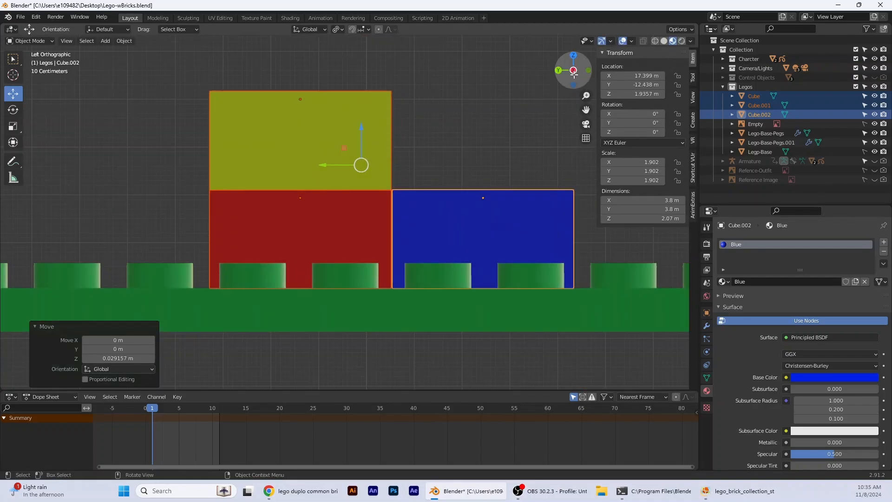
{"action": "left_click", "coordinate": [573, 73]}
{"action": "scroll", "coordinate": [474, 313], "scroll_direction": "up", "scroll_amount": 1}
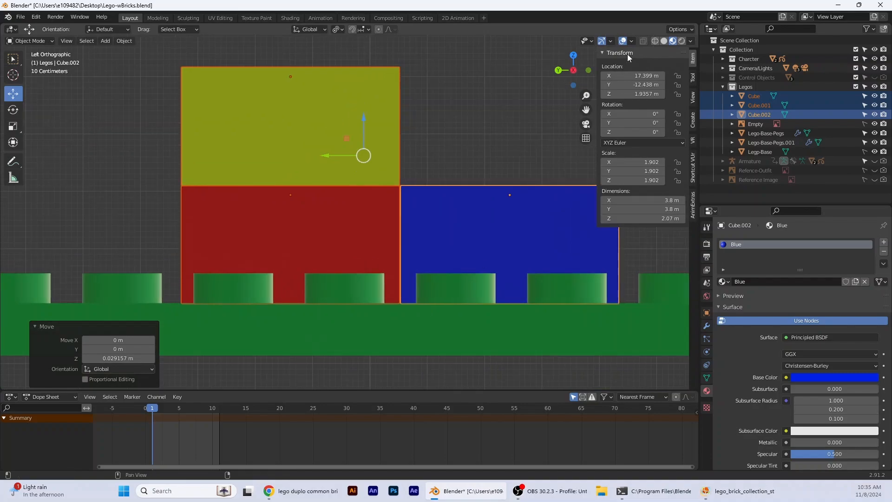
Try a duplicate of the blue brick along Y on the opposite side of the red brick, and delete the copy.
{"action": "left_click", "coordinate": [573, 71]}
{"action": "left_click", "coordinate": [179, 229]}
{"action": "key", "text": "shift+d"}
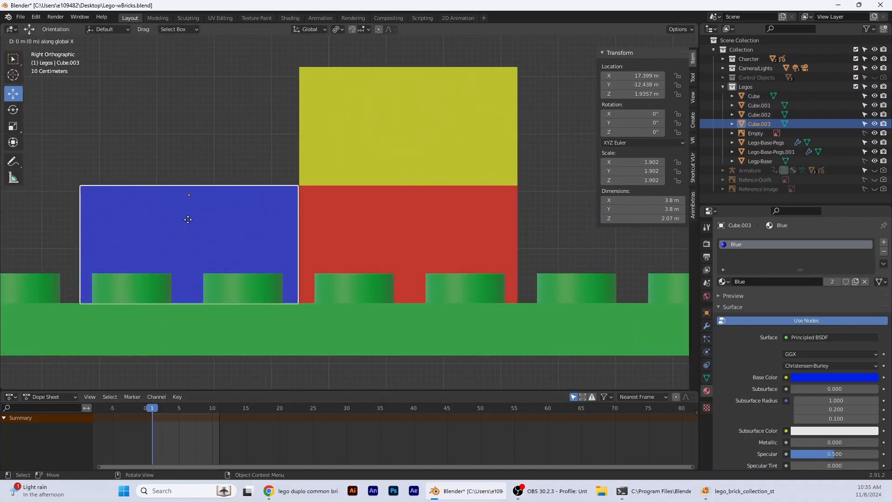
{"action": "key", "text": "y"}
{"action": "left_click", "coordinate": [616, 246]}
{"action": "left_click", "coordinate": [612, 368]}
{"action": "scroll", "coordinate": [611, 368], "scroll_direction": "up", "scroll_amount": 1}
{"action": "middle_click_drag", "start_coordinate": [537, 344], "coordinate": [475, 314], "text": "shift"}
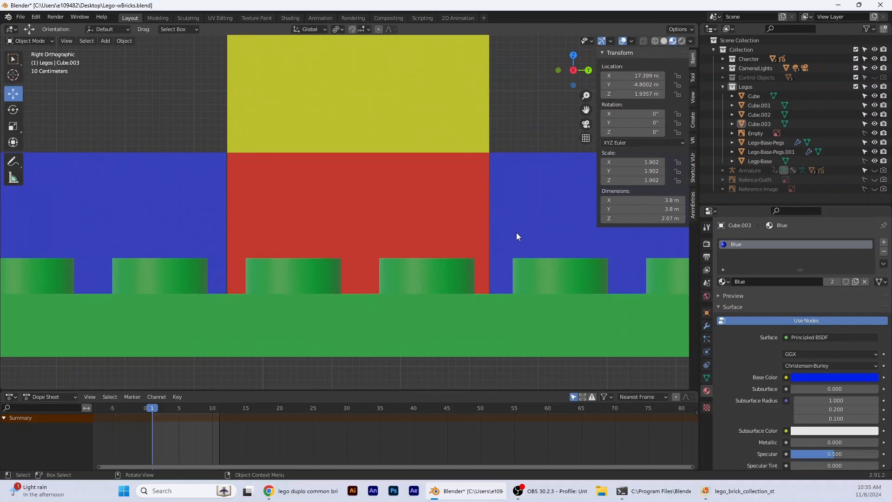
{"action": "left_click", "coordinate": [525, 201]}
{"action": "key", "text": "Delete"}
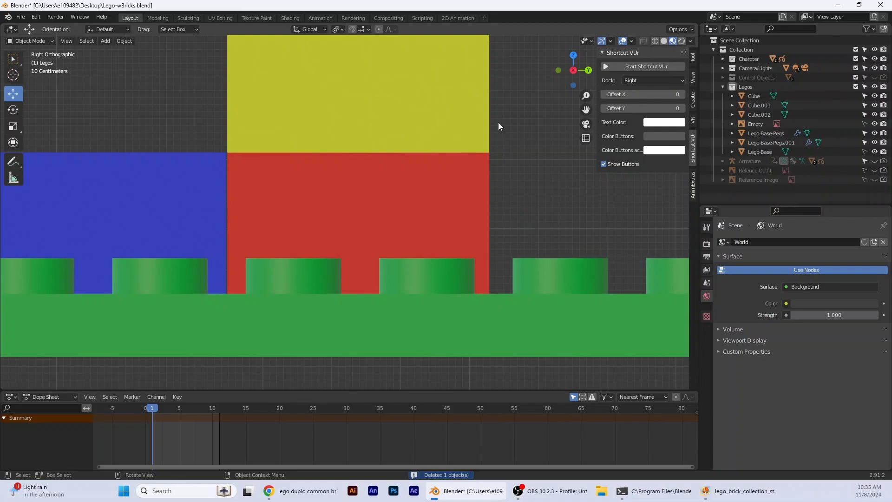
{"action": "middle_click_drag", "start_coordinate": [520, 136], "coordinate": [463, 111]}
{"action": "left_click", "coordinate": [464, 111]}
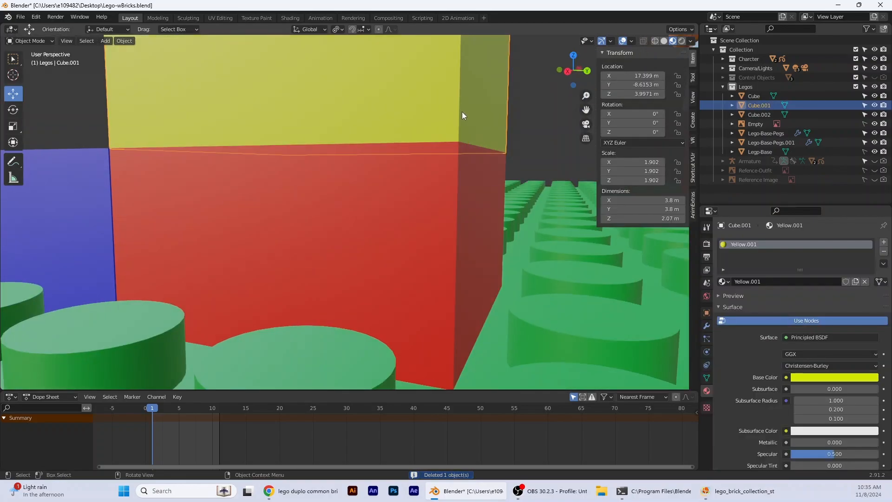
{"action": "left_click", "coordinate": [25, 41]}
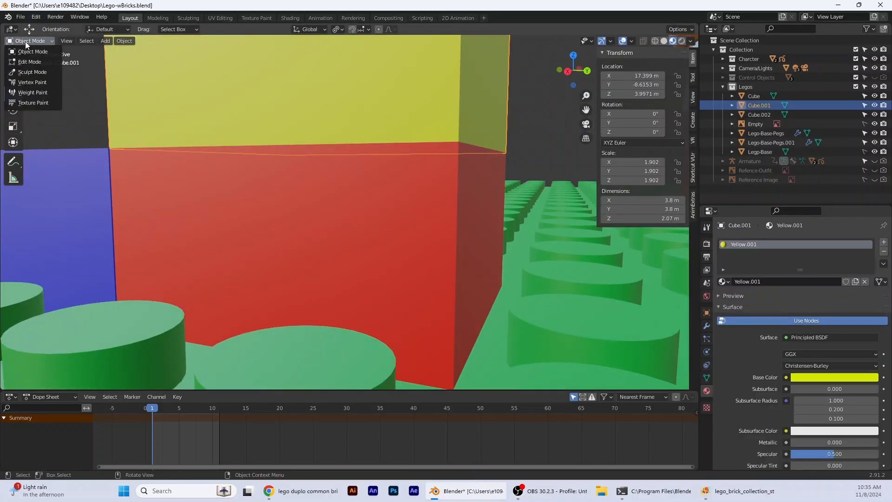
{"action": "left_click", "coordinate": [28, 62]}
{"action": "left_click", "coordinate": [487, 218]}
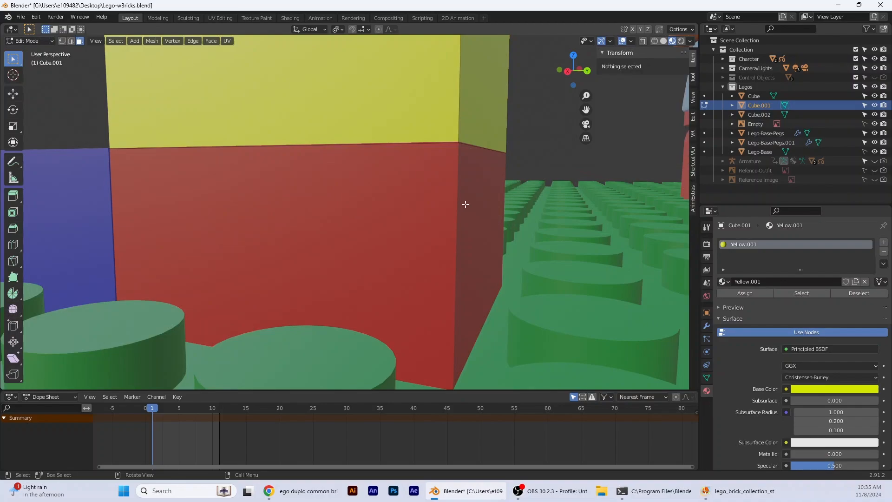
{"action": "left_click", "coordinate": [26, 41]}
{"action": "left_click", "coordinate": [28, 52]}
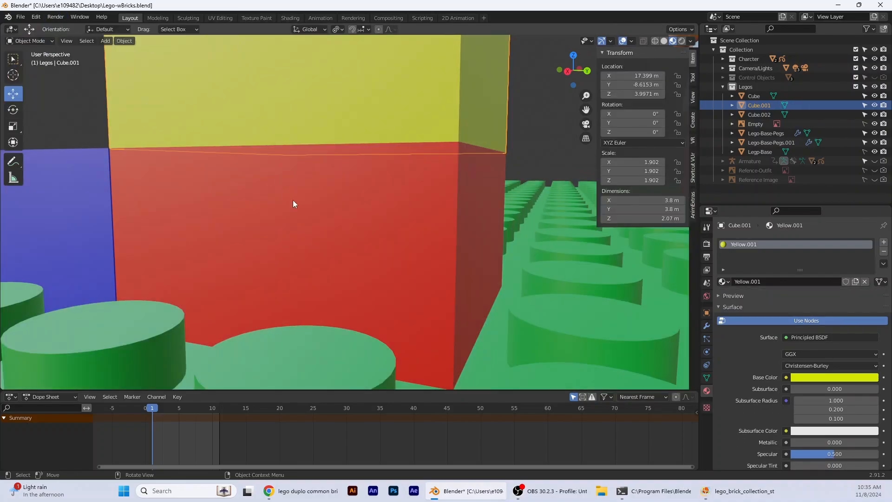
Extend the red brick by moving its free side face about 0.074 m along Y in Edit Mode, and return to Object Mode.
{"action": "left_click", "coordinate": [293, 199]}
{"action": "left_click", "coordinate": [25, 41]}
{"action": "left_click", "coordinate": [51, 62]}
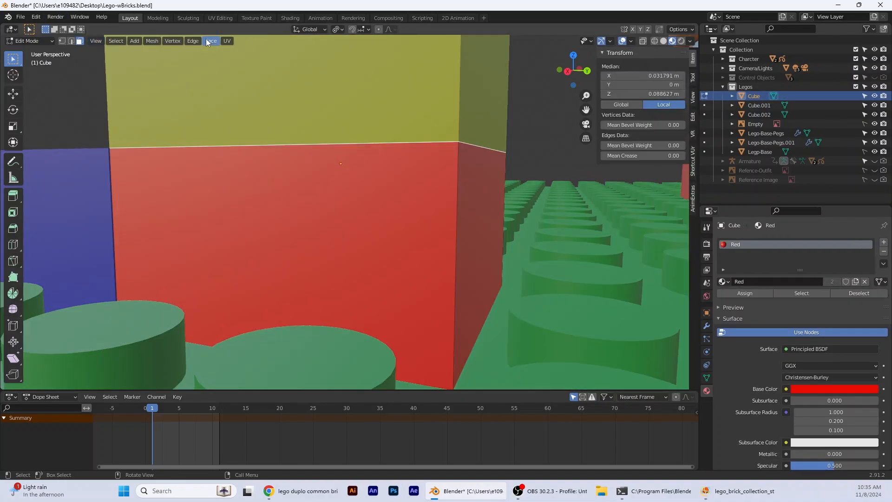
{"action": "left_click", "coordinate": [466, 221]}
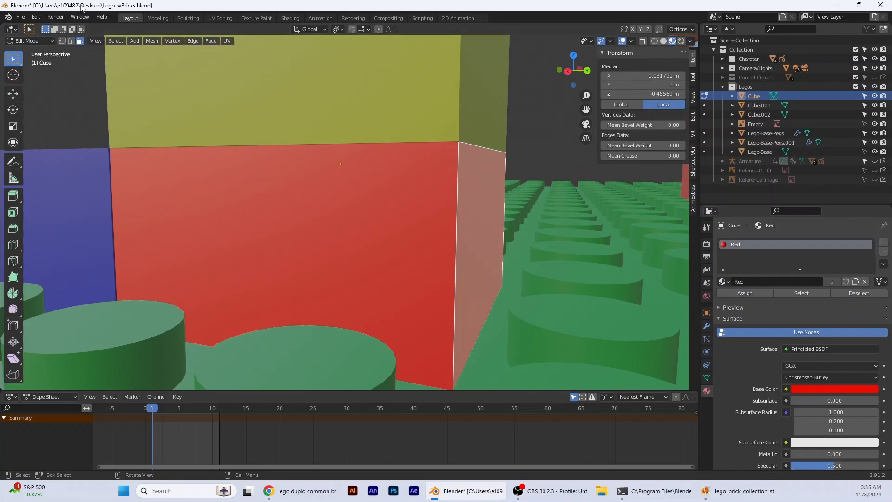
{"action": "left_click", "coordinate": [575, 86]}
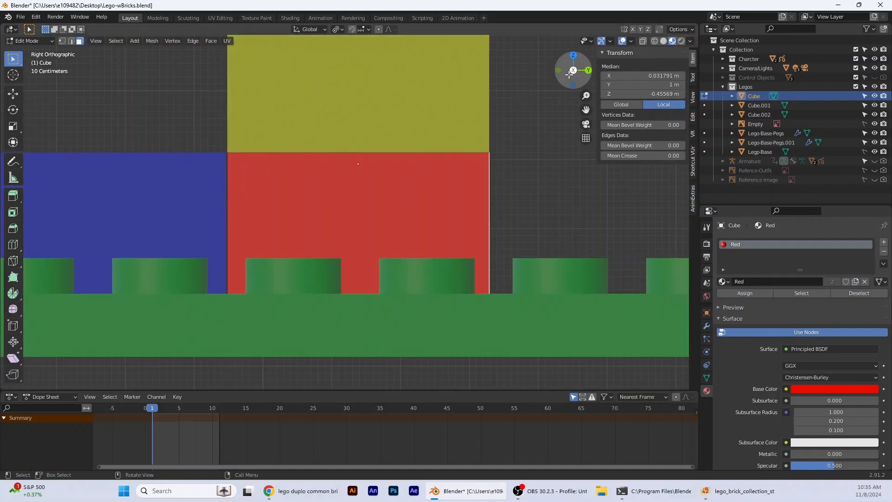
{"action": "left_click", "coordinate": [14, 98]}
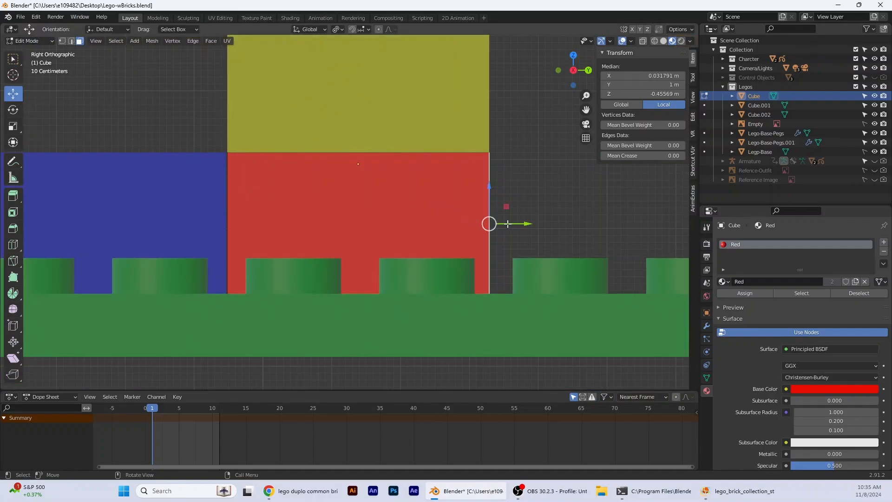
{"action": "left_click_drag", "start_coordinate": [512, 224], "coordinate": [517, 224]}
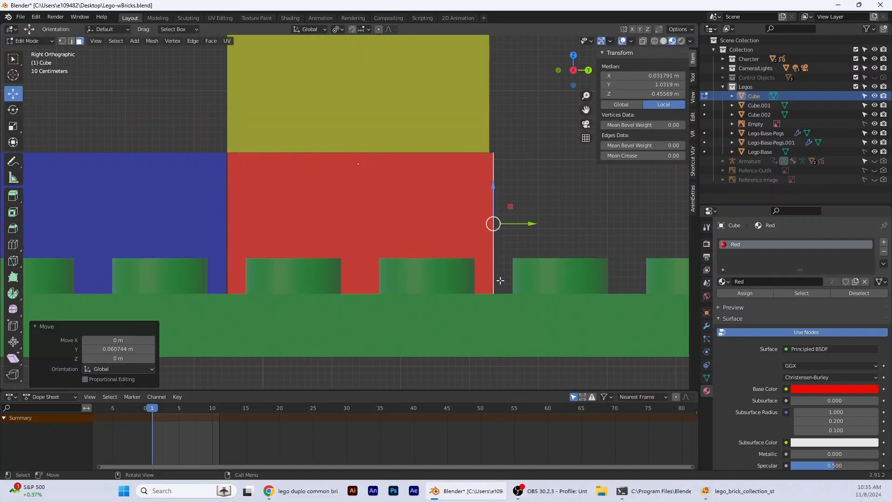
{"action": "left_click_drag", "start_coordinate": [529, 224], "coordinate": [530, 224]}
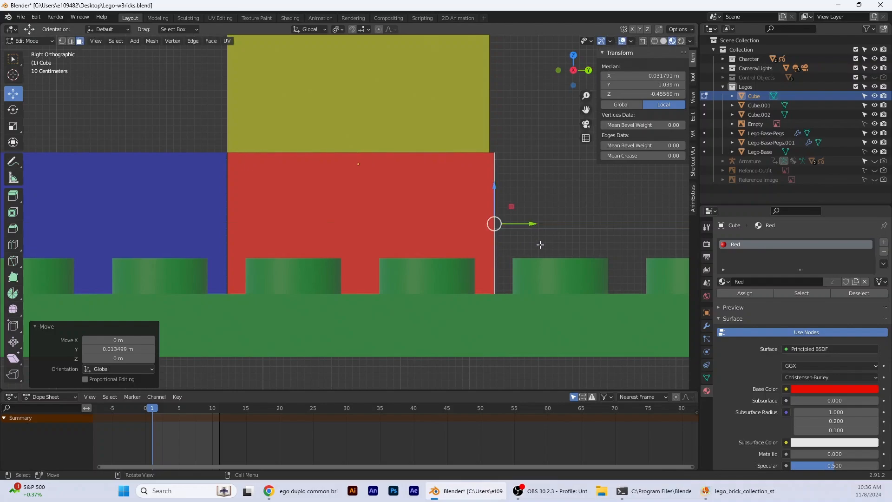
{"action": "left_click", "coordinate": [50, 41]}
{"action": "left_click", "coordinate": [28, 56]}
Duplicate the blue brick about 7.71 m along Y against the extended side of the red brick and check the fit.
{"action": "left_click", "coordinate": [134, 199]}
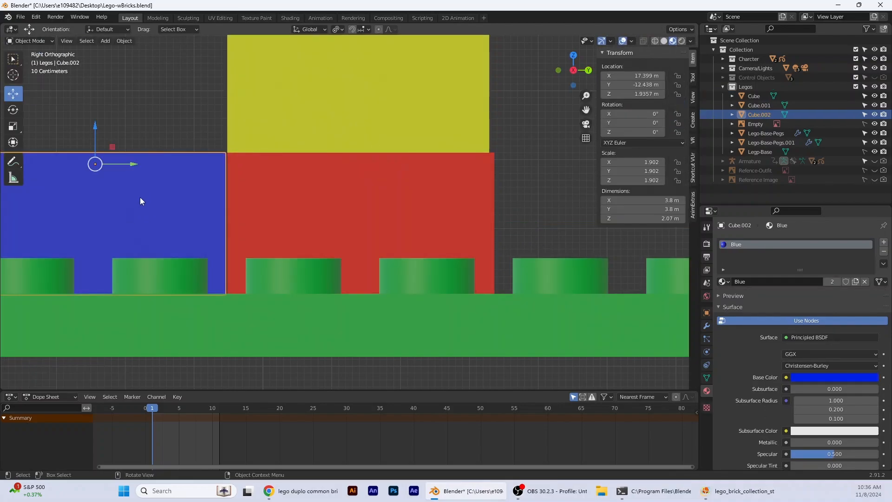
{"action": "key", "text": "shift+d"}
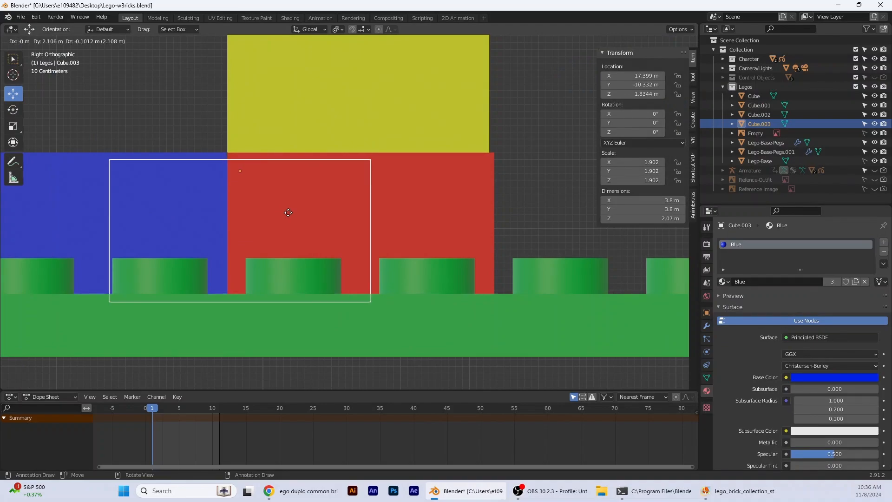
{"action": "key", "text": "x"}
{"action": "key", "text": "y"}
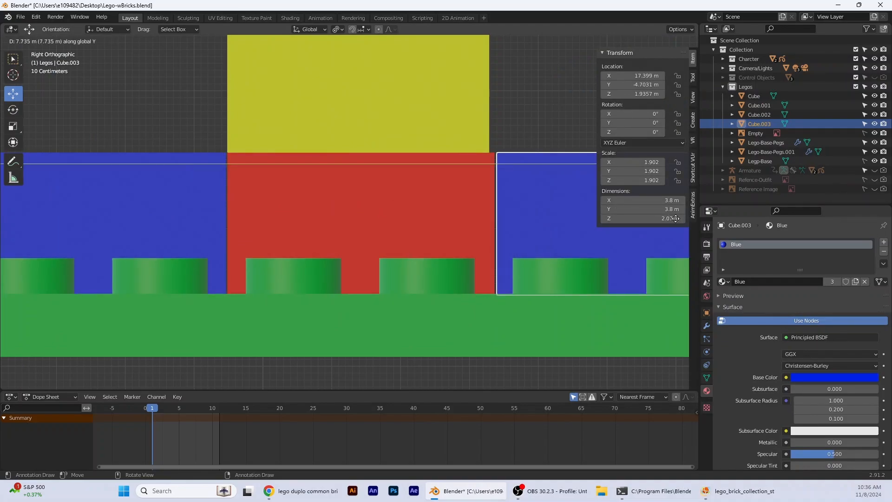
{"action": "left_click", "coordinate": [676, 218]}
{"action": "key", "text": "alt+a"}
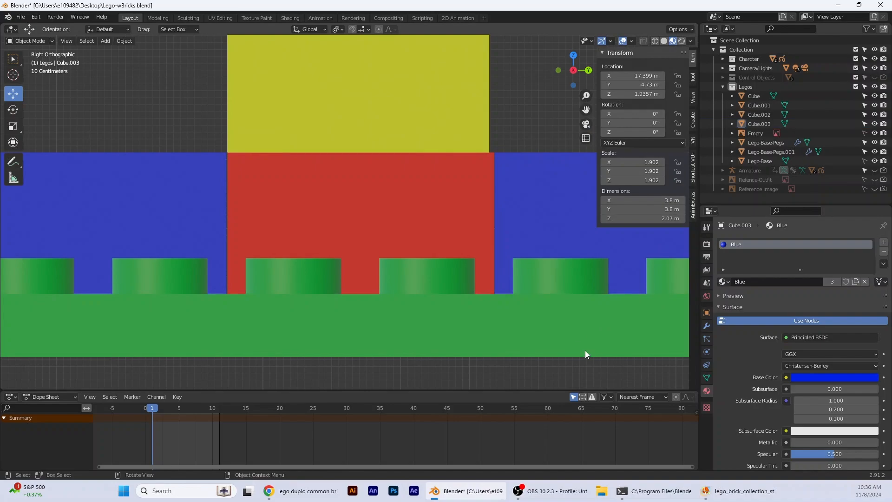
{"action": "scroll", "coordinate": [576, 331], "scroll_direction": "up", "scroll_amount": 1}
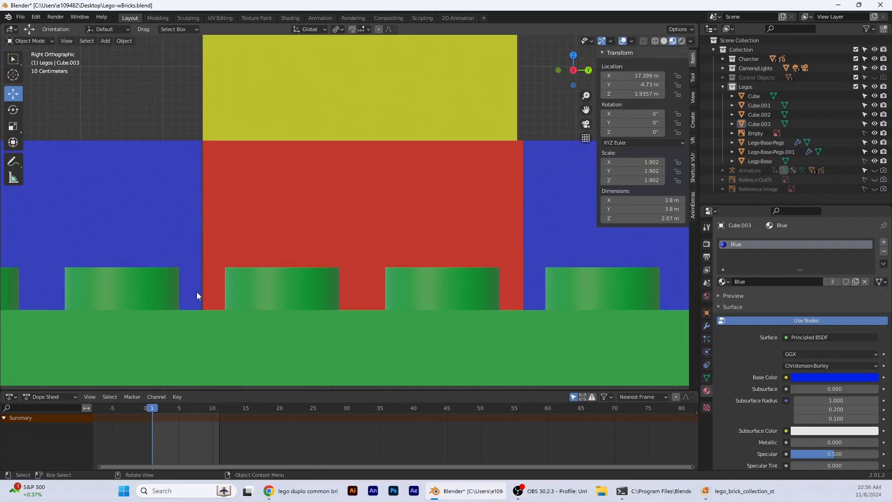
{"action": "scroll", "coordinate": [534, 303], "scroll_direction": "down", "scroll_amount": 3}
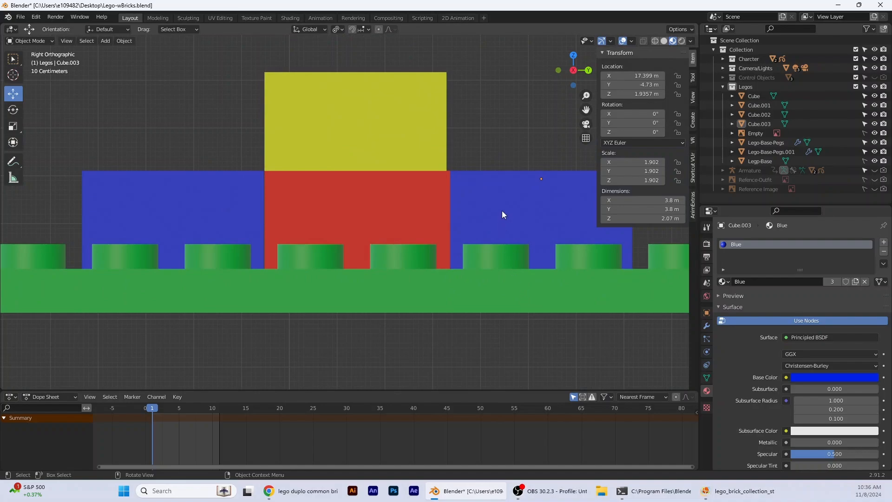
Delete both blue bricks and the yellow brick, keeping only the red brick on the baseplate.
{"action": "left_click", "coordinate": [501, 208]}
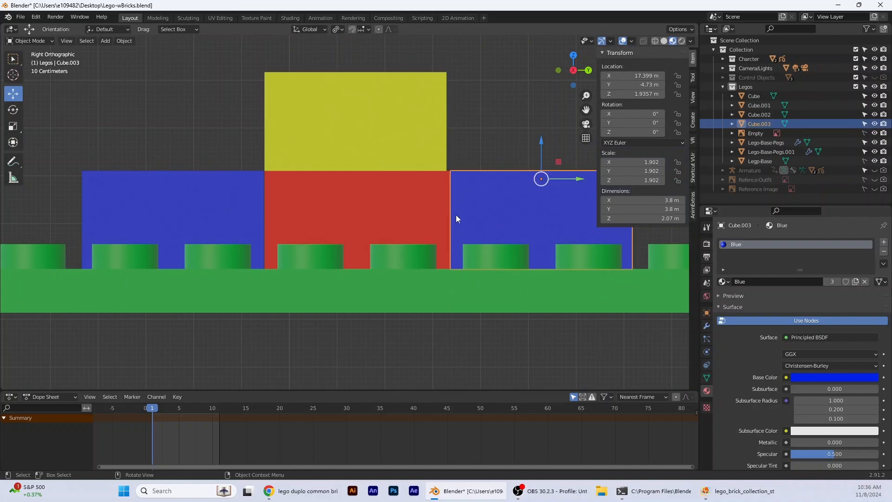
{"action": "key", "text": "Delete"}
{"action": "left_click", "coordinate": [185, 211]}
{"action": "key", "text": "Delete"}
{"action": "left_click", "coordinate": [394, 127]}
{"action": "key", "text": "Delete"}
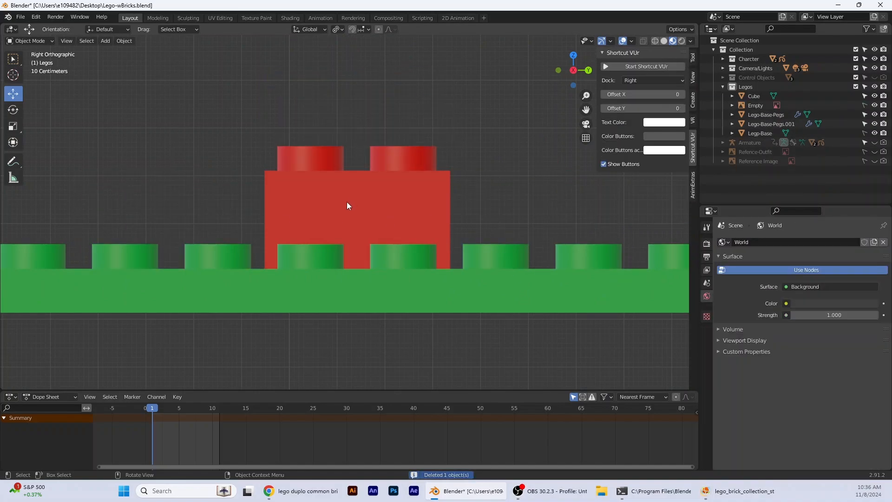
Duplicate the red brick 2.07 m upward along Z so the copy stacks directly on top of it.
{"action": "left_click", "coordinate": [372, 188]}
{"action": "key", "text": "shift+d"}
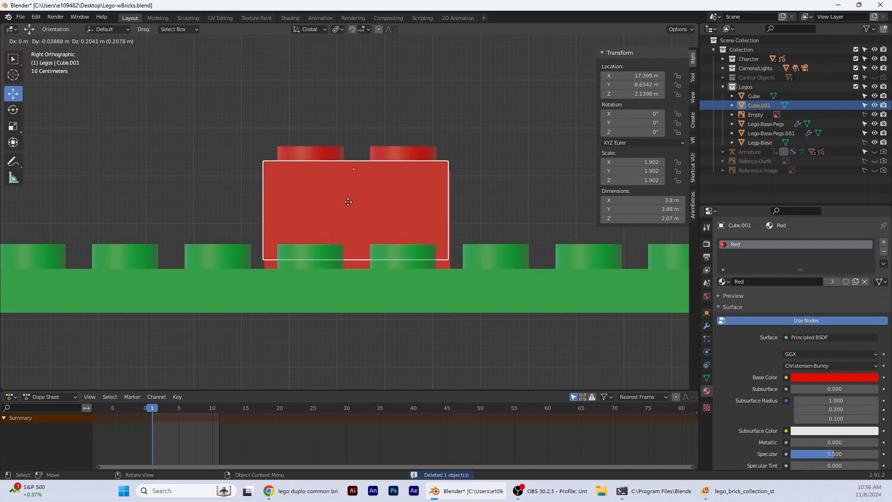
{"action": "key", "text": "z"}
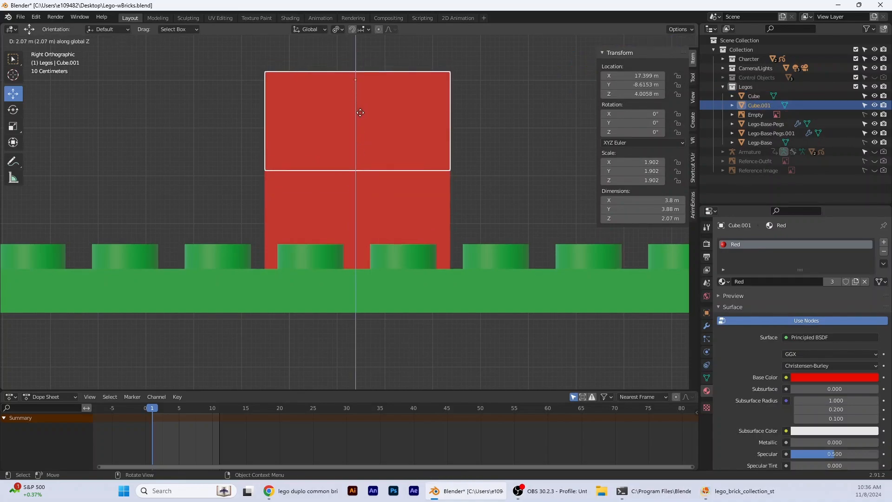
{"action": "left_click", "coordinate": [364, 113]}
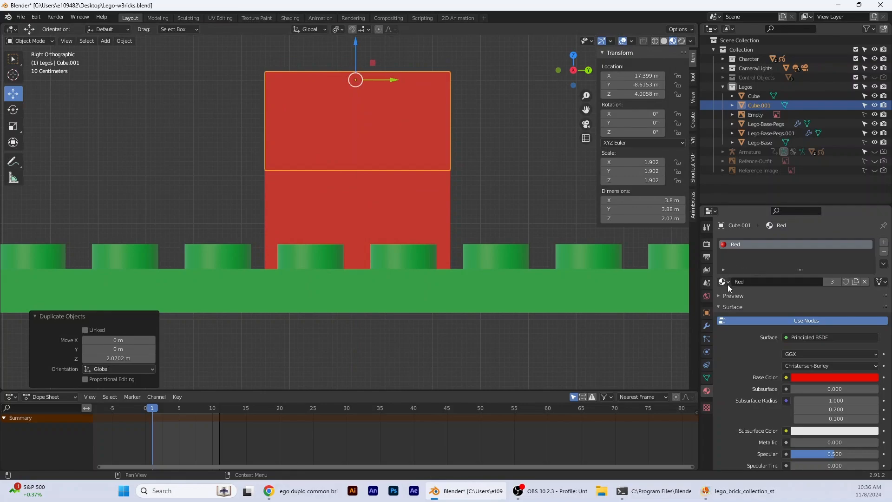
Remove the Red material from the upper brick and assign the existing Yellow.001 material instead.
{"action": "left_click", "coordinate": [883, 251]}
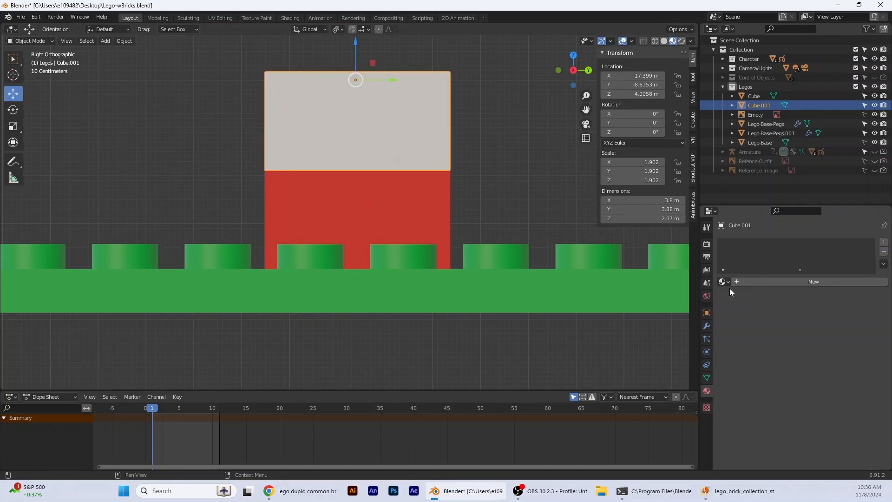
{"action": "left_click", "coordinate": [727, 283]}
{"action": "left_click", "coordinate": [740, 366]}
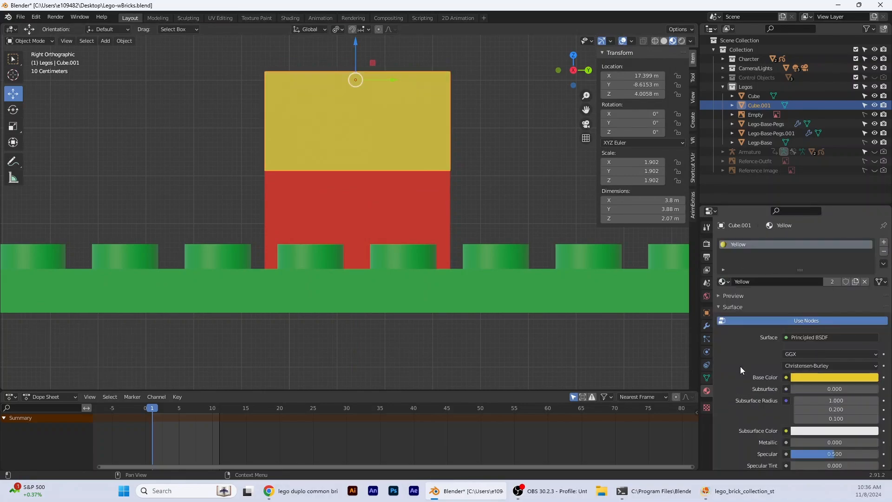
{"action": "left_click", "coordinate": [728, 282]}
{"action": "left_click", "coordinate": [745, 375]}
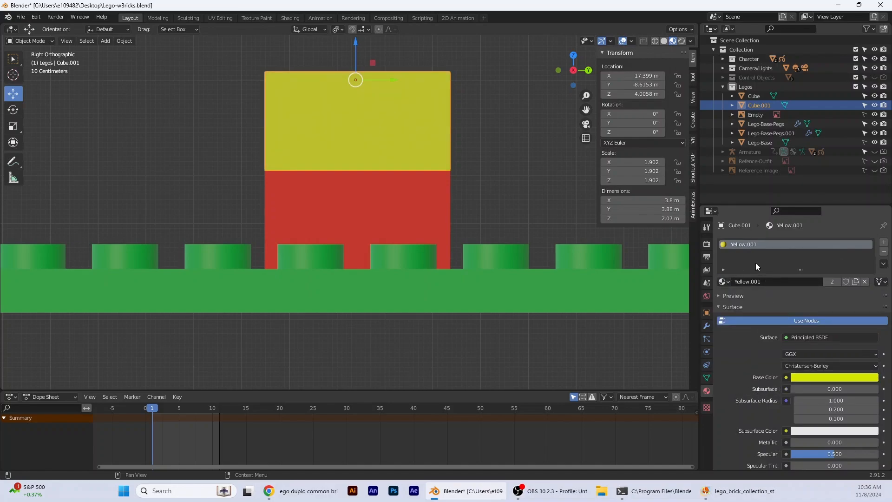
Rename the upper brick's material to "Yellow Brick".
{"action": "scroll", "coordinate": [460, 149], "scroll_direction": "up", "scroll_amount": 2}
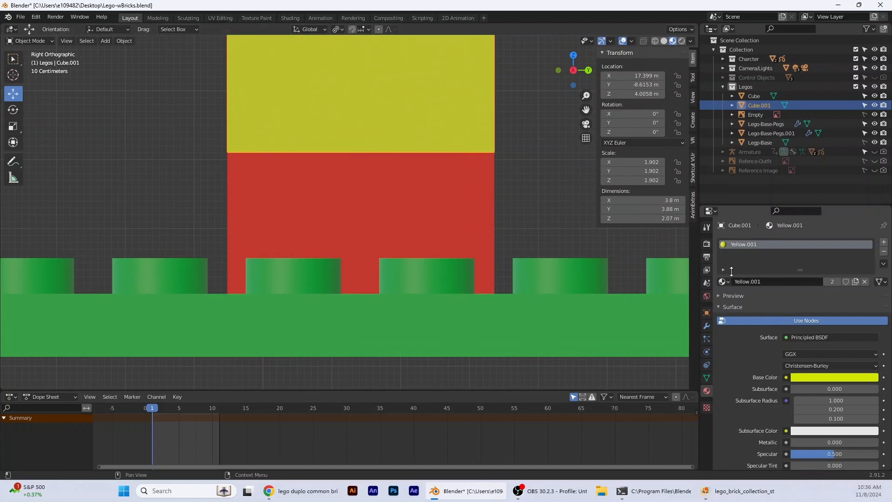
{"action": "left_click", "coordinate": [756, 281]}
{"action": "key", "text": "BackSpace"}
{"action": "key", "text": "BackSpace"}
{"action": "key", "text": "BackSpace"}
{"action": "key", "text": "BackSpace"}
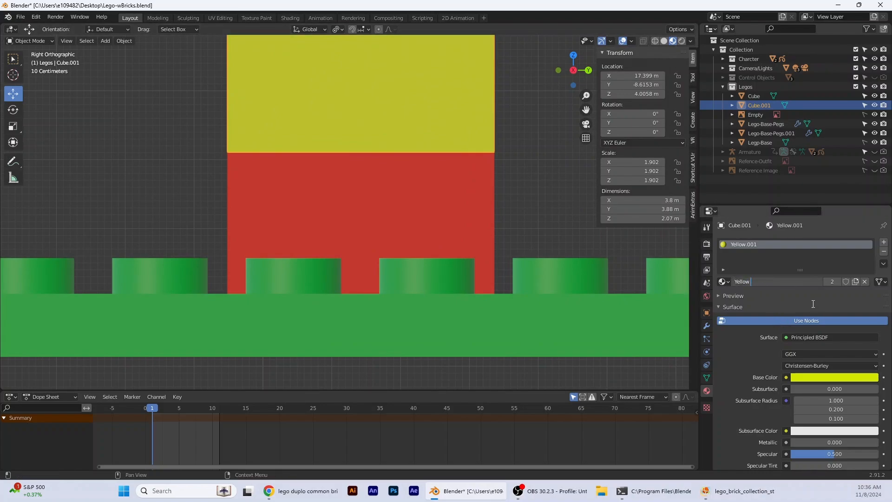
{"action": "type", "text": "Brick"}
{"action": "key", "text": "Return"}
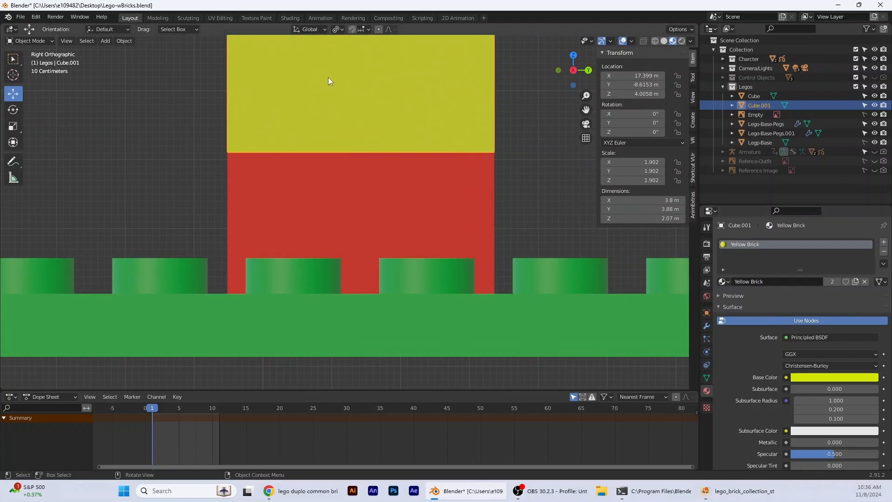
Activate the Select Box tool and select the lower red brick.
{"action": "left_click", "coordinate": [12, 60]}
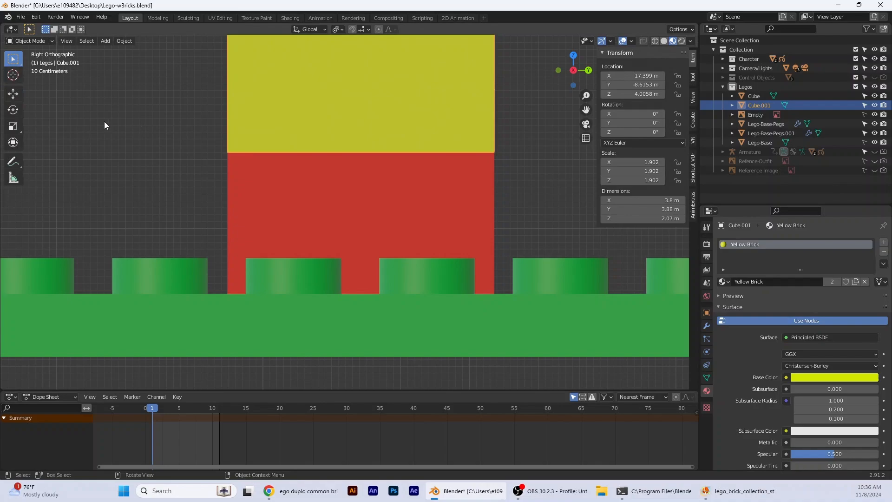
{"action": "left_click", "coordinate": [199, 148]}
{"action": "left_click", "coordinate": [304, 162]}
{"action": "left_click", "coordinate": [300, 123]}
{"action": "left_click", "coordinate": [289, 179]}
{"action": "left_click", "coordinate": [278, 122]}
{"action": "scroll", "coordinate": [321, 190], "scroll_direction": "down", "scroll_amount": 3}
{"action": "left_click", "coordinate": [362, 224]}
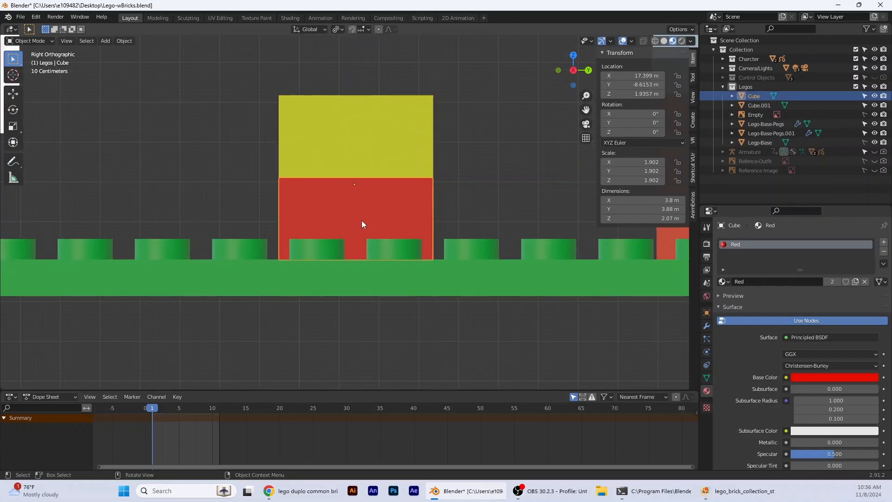
Duplicate the lower red brick about 3.9 m along negative Y so the copy sits beside it on the baseplate.
{"action": "key", "text": "shift+d"}
{"action": "key", "text": "x"}
{"action": "key", "text": "y"}
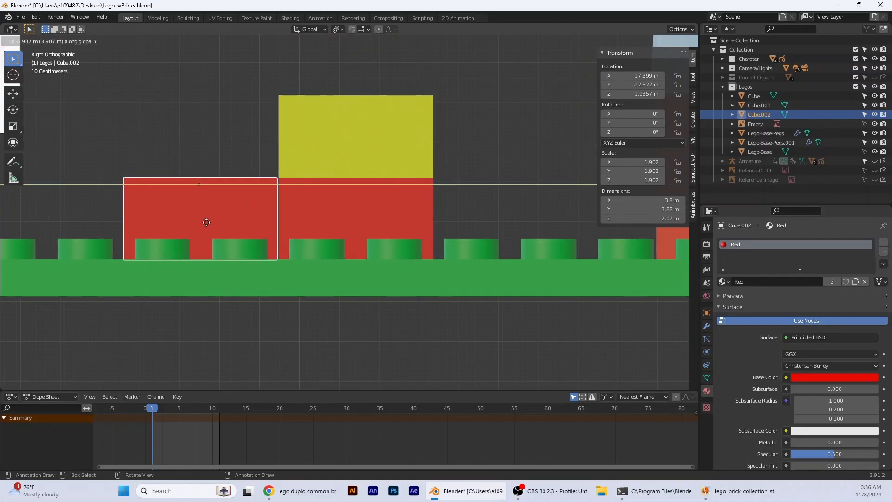
{"action": "left_click", "coordinate": [206, 222]}
Remove the Red material from the duplicated brick and assign the existing Blue material instead.
{"action": "left_click", "coordinate": [883, 252]}
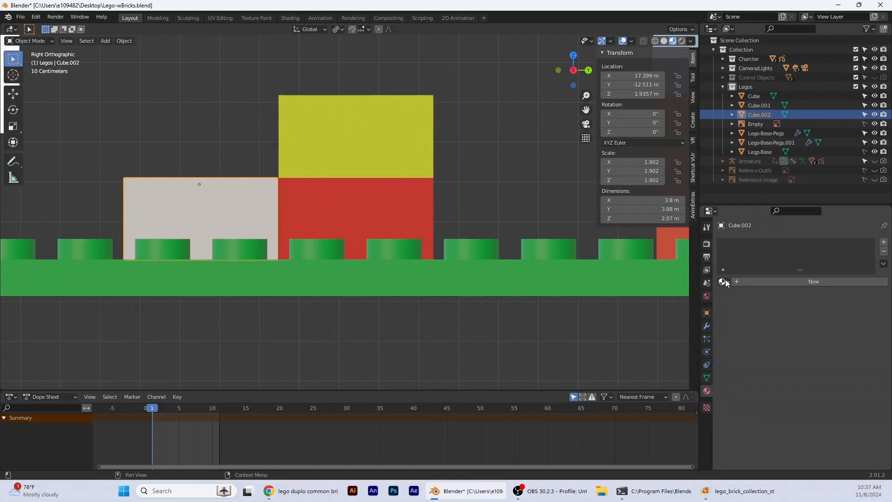
{"action": "left_click", "coordinate": [723, 282]}
{"action": "left_click", "coordinate": [744, 305]}
{"action": "scroll", "coordinate": [319, 231], "scroll_direction": "up", "scroll_amount": 2}
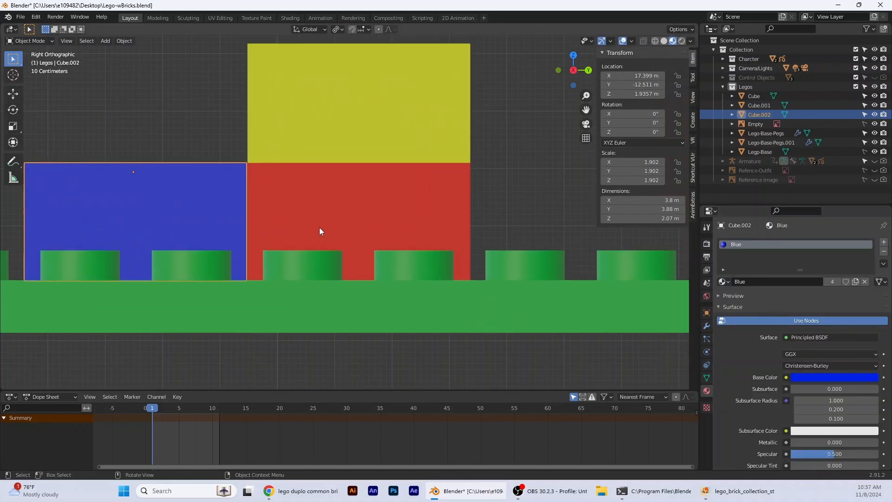
Move the blue brick about 0.011 m along Y so its side meets the red brick's edge.
{"action": "scroll", "coordinate": [319, 227], "scroll_direction": "up", "scroll_amount": 2}
{"action": "left_click", "coordinate": [13, 93]}
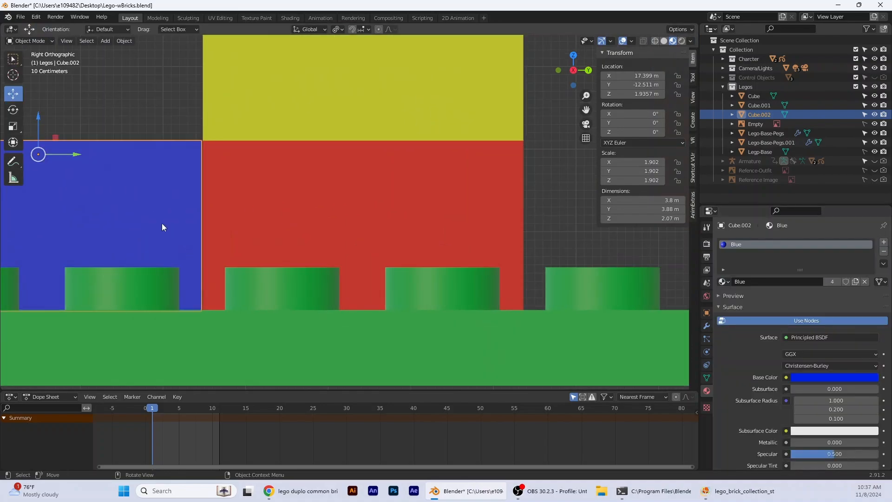
{"action": "left_click", "coordinate": [77, 154]}
{"action": "left_click_drag", "start_coordinate": [78, 154], "coordinate": [80, 156]}
{"action": "scroll", "coordinate": [195, 223], "scroll_direction": "down", "scroll_amount": 3}
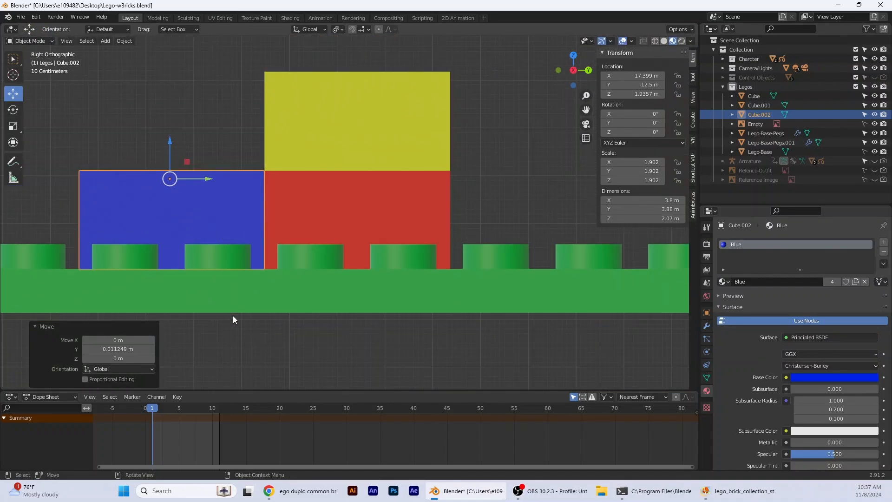
{"action": "left_click", "coordinate": [310, 197]}
{"action": "scroll", "coordinate": [302, 199], "scroll_direction": "up", "scroll_amount": 4}
In Edit Mode, add one centred vertical loop cut to the blue brick, splitting its Y length in half.
{"action": "left_click", "coordinate": [107, 230]}
{"action": "left_click", "coordinate": [212, 227]}
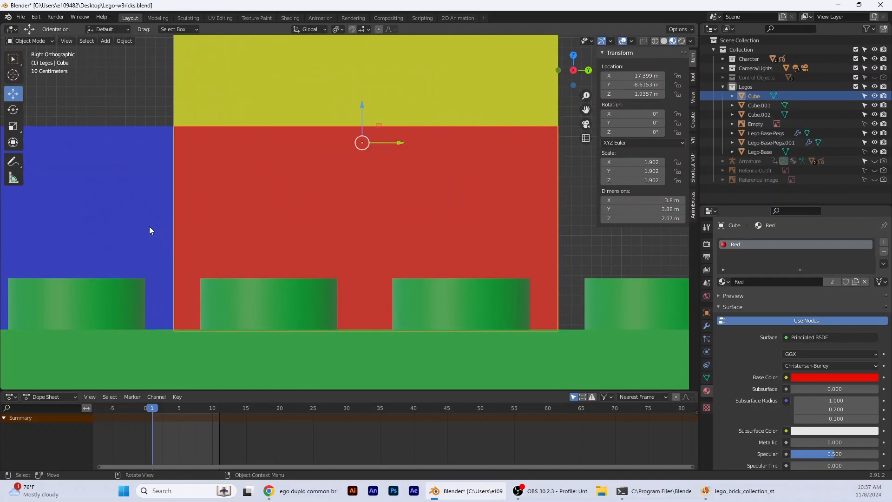
{"action": "left_click", "coordinate": [149, 227]}
{"action": "scroll", "coordinate": [237, 208], "scroll_direction": "down", "scroll_amount": 4}
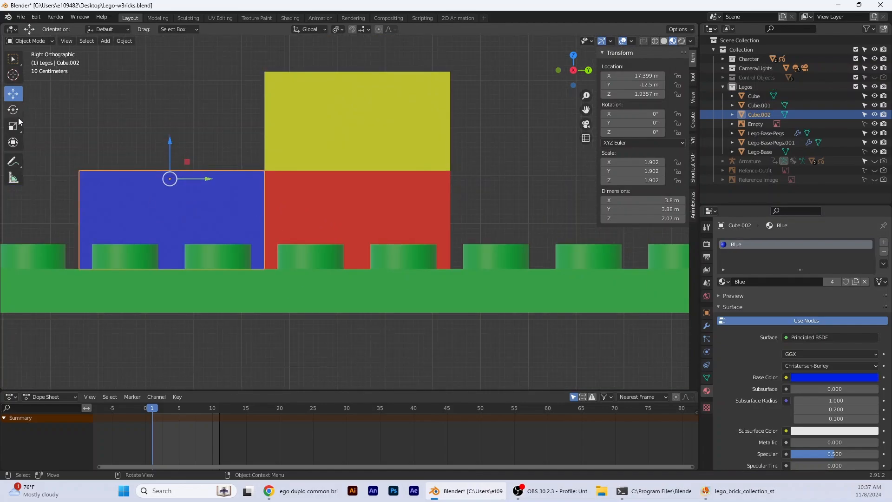
{"action": "left_click", "coordinate": [29, 41]}
{"action": "left_click", "coordinate": [26, 52]}
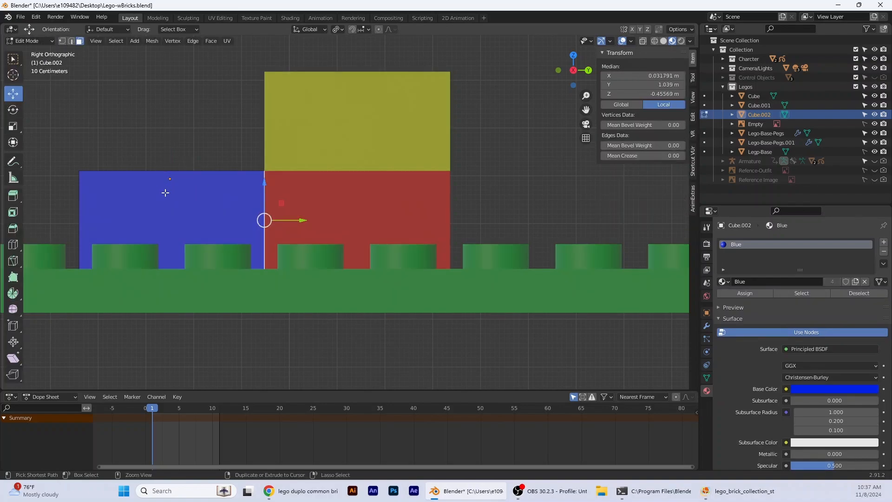
{"action": "left_click", "coordinate": [13, 244]}
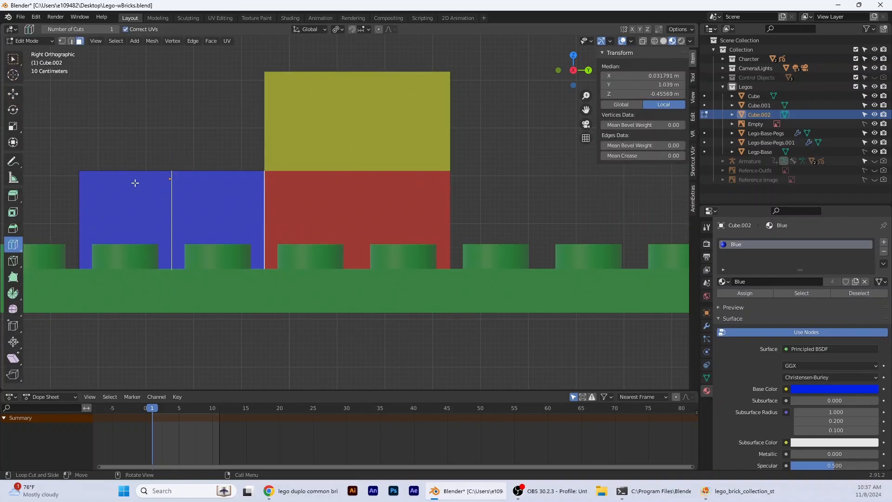
{"action": "left_click", "coordinate": [175, 178]}
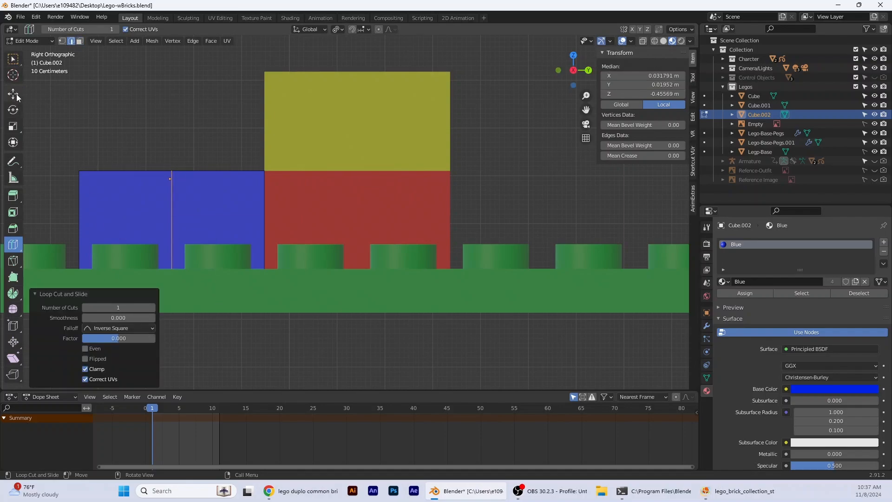
Hide Lego-Base and delete all faces of the blue brick's outer half, on the side away from the red brick.
{"action": "left_click", "coordinate": [16, 96]}
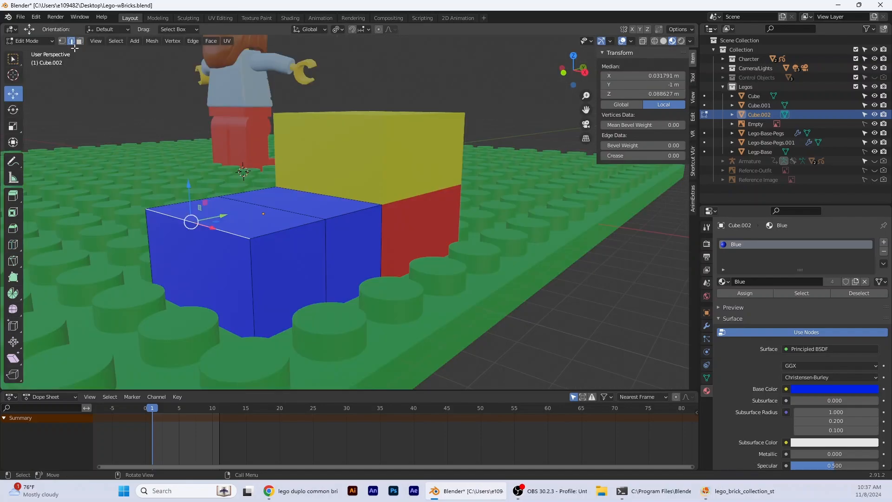
{"action": "left_click", "coordinate": [80, 42]}
{"action": "left_click", "coordinate": [230, 212]}
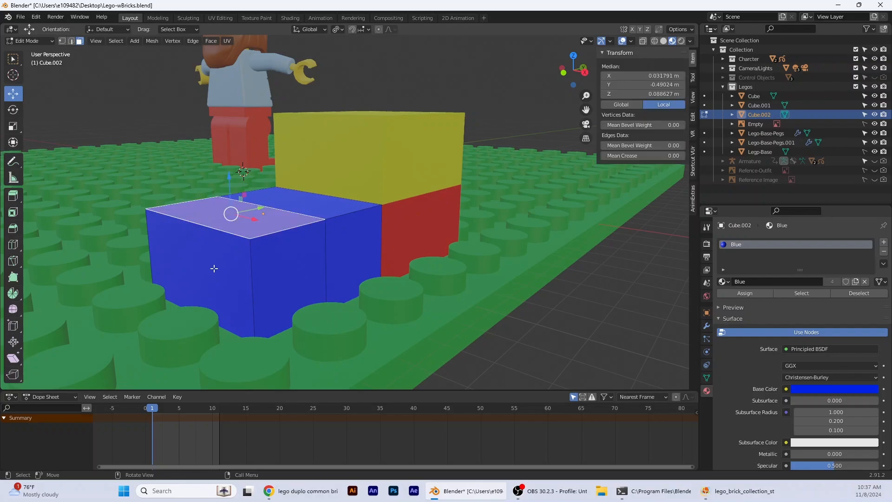
{"action": "left_click", "coordinate": [240, 250]}
{"action": "left_click", "coordinate": [247, 226], "text": "shift"}
{"action": "left_click", "coordinate": [272, 255], "text": "shift"}
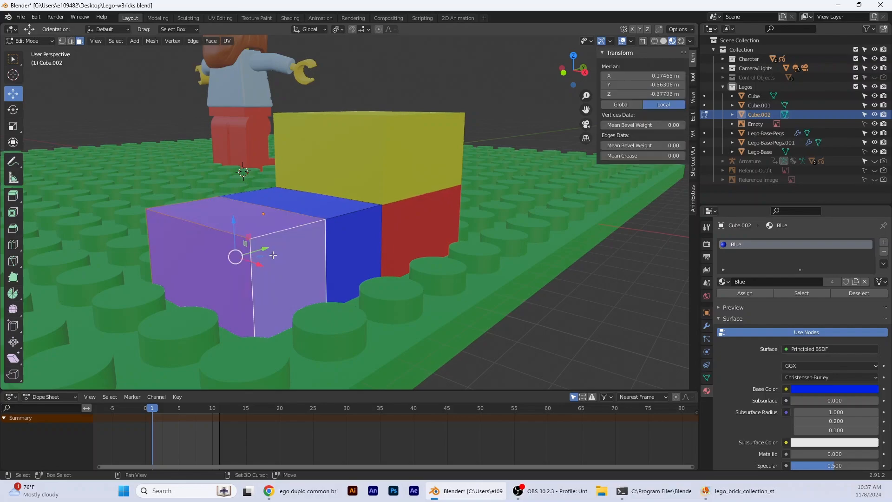
{"action": "middle_click_drag", "start_coordinate": [273, 255], "coordinate": [410, 258]}
{"action": "left_click", "coordinate": [492, 282], "text": "shift"}
{"action": "middle_click_drag", "start_coordinate": [492, 282], "coordinate": [531, 225]}
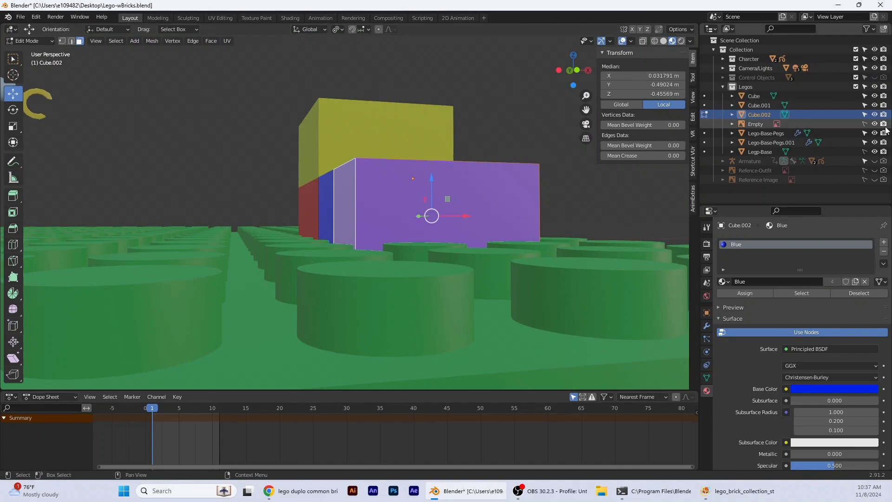
{"action": "left_click", "coordinate": [874, 152]}
{"action": "middle_click_drag", "start_coordinate": [396, 282], "coordinate": [434, 204]}
{"action": "key", "text": "x"}
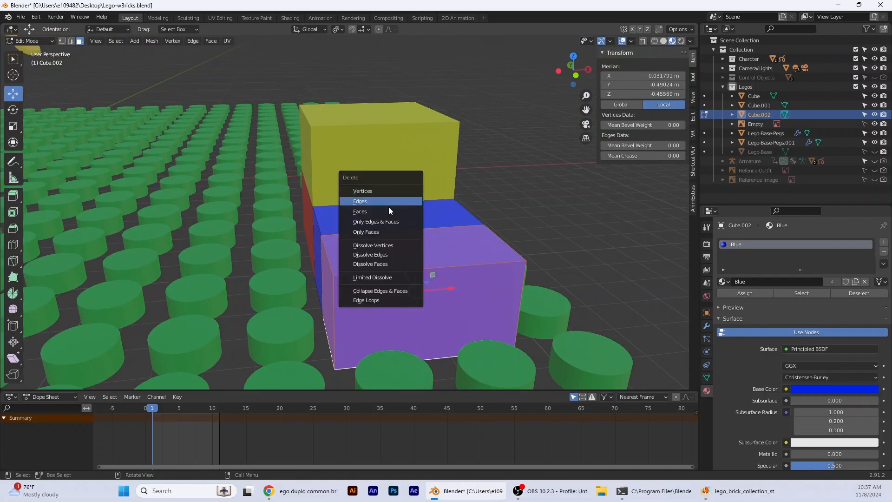
{"action": "left_click", "coordinate": [375, 206]}
{"action": "middle_click_drag", "start_coordinate": [390, 281], "coordinate": [363, 234]}
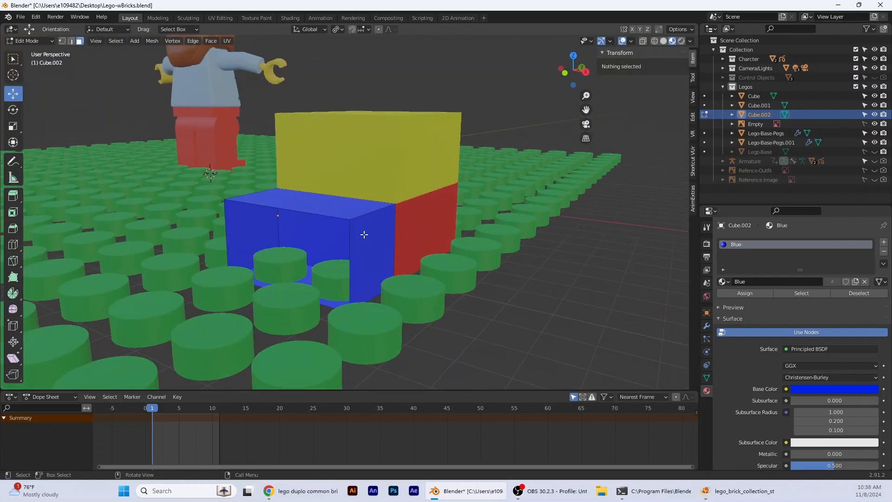
Fill the open side of the halved blue brick with a face built from its four corner vertices.
{"action": "left_click", "coordinate": [876, 152]}
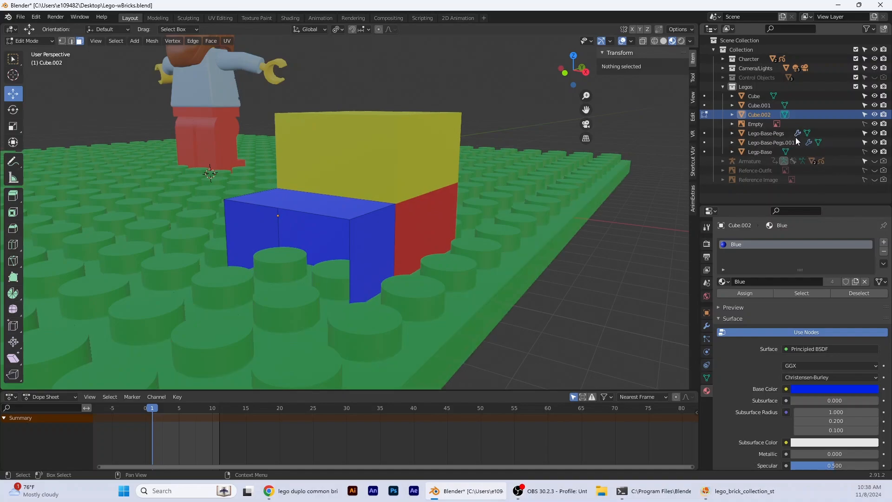
{"action": "left_click", "coordinate": [875, 152]}
{"action": "middle_click_drag", "start_coordinate": [557, 230], "coordinate": [70, 63]}
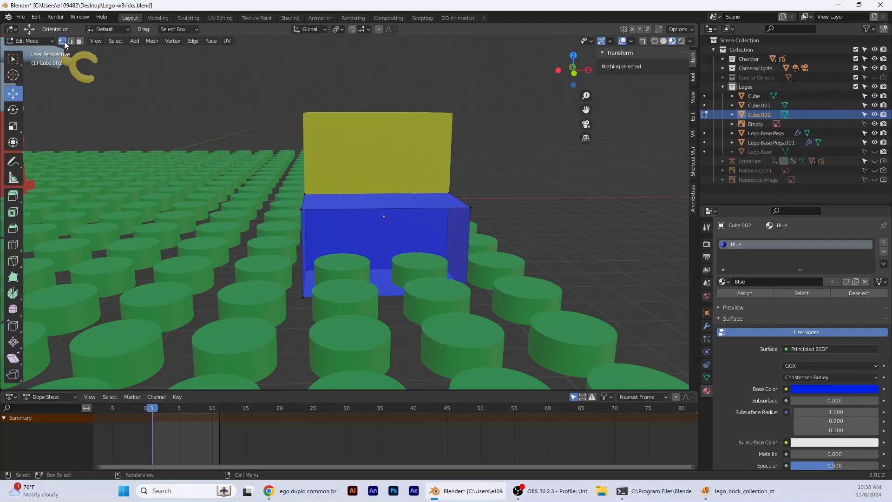
{"action": "left_click", "coordinate": [12, 59]}
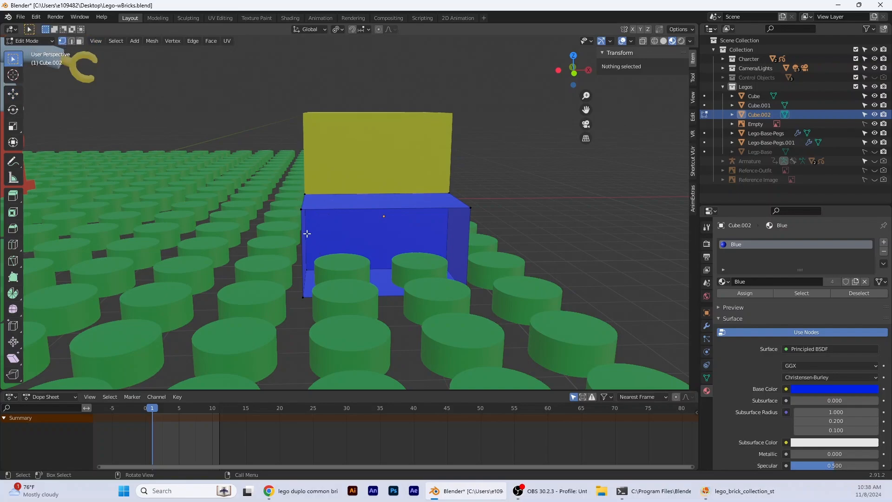
{"action": "left_click", "coordinate": [298, 210]}
{"action": "left_click", "coordinate": [471, 207], "text": "shift"}
{"action": "middle_click_drag", "start_coordinate": [476, 292], "coordinate": [445, 298]}
{"action": "left_click", "coordinate": [434, 309], "text": "shift"}
{"action": "middle_click_drag", "start_coordinate": [386, 306], "coordinate": [408, 302]}
{"action": "left_click", "coordinate": [320, 289], "text": "shift"}
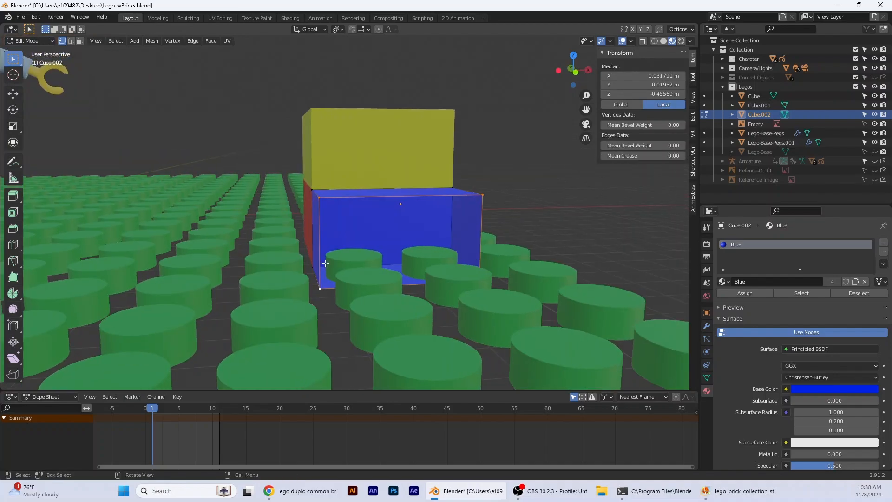
{"action": "key", "text": "f"}
{"action": "middle_click_drag", "start_coordinate": [549, 239], "coordinate": [494, 237]}
Select the blue brick's top face and unhide Lego-Base in the right orthographic view.
{"action": "left_click", "coordinate": [79, 41]}
{"action": "left_click", "coordinate": [242, 195]}
{"action": "left_click", "coordinate": [580, 74]}
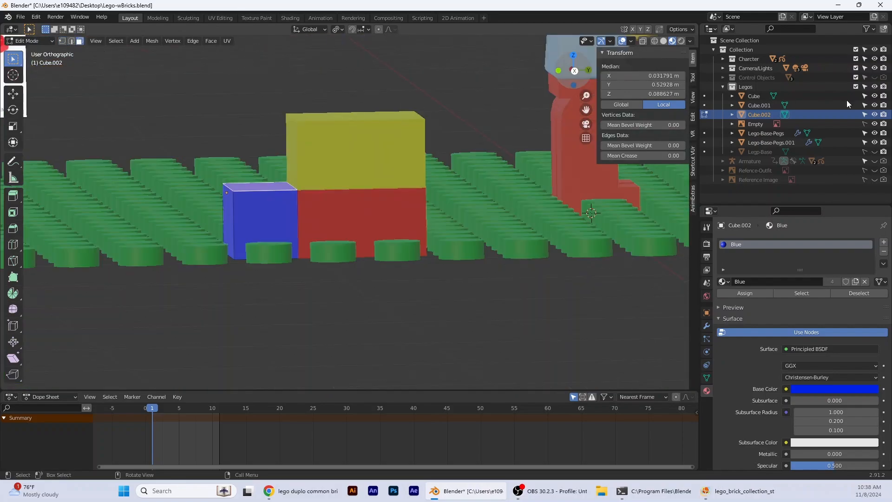
{"action": "left_click", "coordinate": [874, 133]}
{"action": "left_click", "coordinate": [874, 133]}
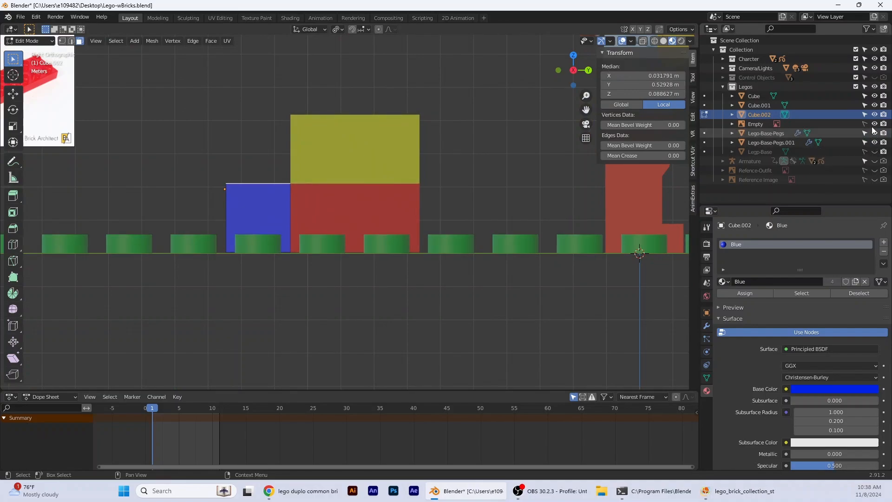
{"action": "left_click", "coordinate": [874, 152]}
Rename the Lego-Base-Pegs.001 object to "Pegs".
{"action": "left_click", "coordinate": [781, 144]}
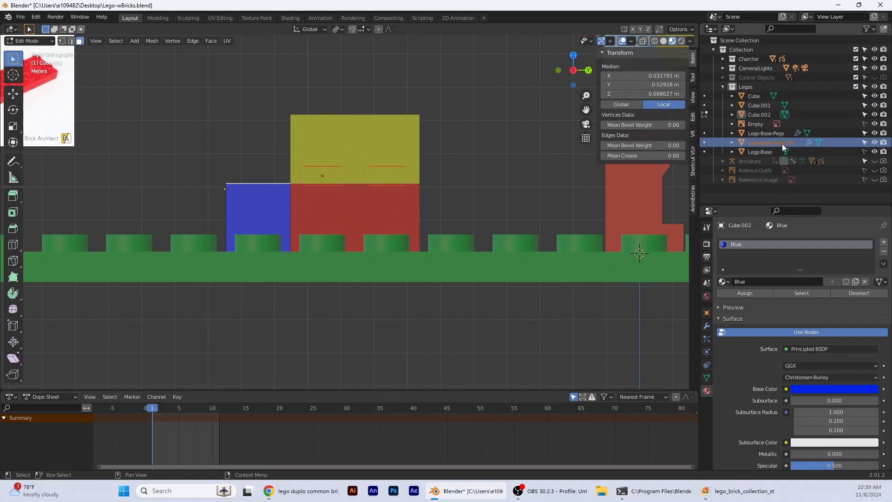
{"action": "double_click", "coordinate": [779, 144]}
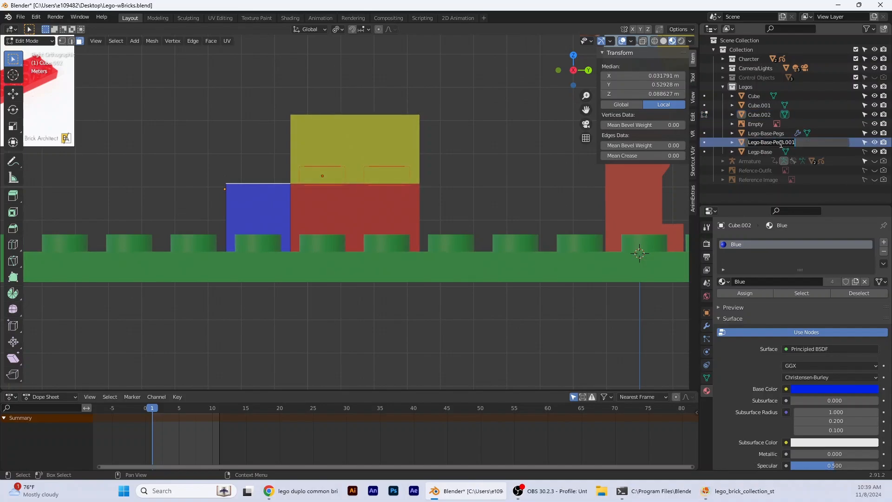
{"action": "type", "text": "Pegs"}
{"action": "key", "text": "Return"}
Raise the blue brick's top face about 2.07 m along Z to match the top of the yellow brick.
{"action": "scroll", "coordinate": [319, 203], "scroll_direction": "up", "scroll_amount": 3}
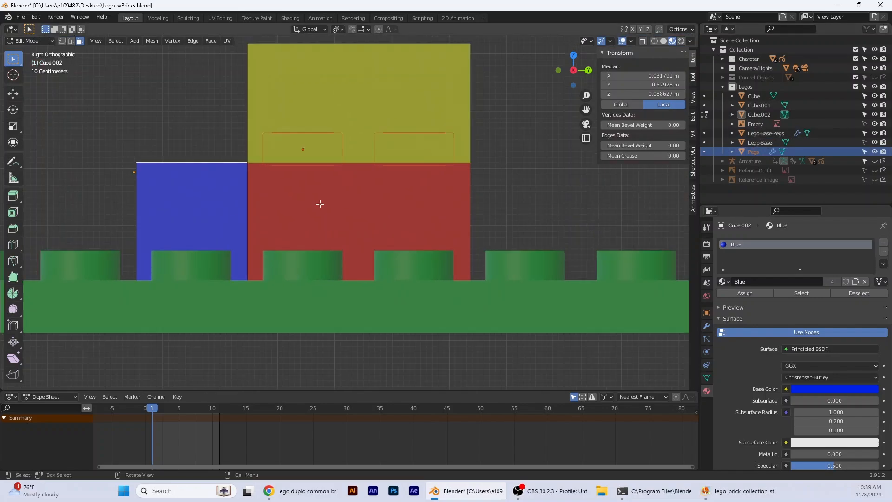
{"action": "left_click", "coordinate": [13, 93]}
{"action": "scroll", "coordinate": [185, 130], "scroll_direction": "down", "scroll_amount": 1}
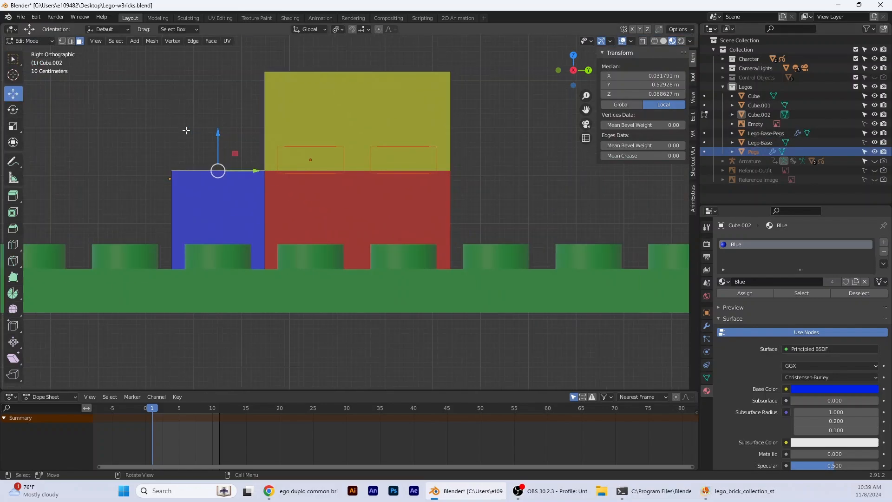
{"action": "left_click_drag", "start_coordinate": [218, 151], "coordinate": [236, 52]}
{"action": "scroll", "coordinate": [303, 229], "scroll_direction": "down", "scroll_amount": 2}
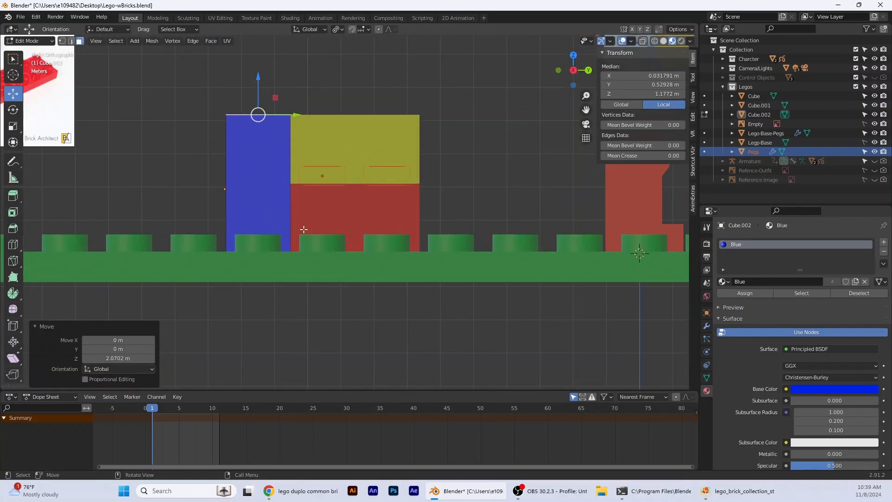
{"action": "mouse_move", "coordinate": [331, 282]}
{"action": "middle_mouse_down"}
{"action": "mouse_move", "coordinate": [424, 313]}
{"action": "mouse_move", "coordinate": [318, 282]}
{"action": "middle_mouse_up"}
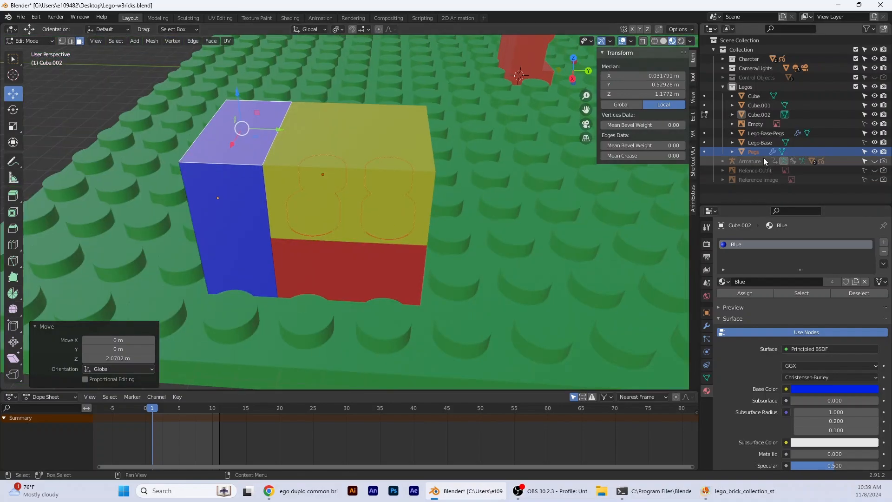
In Object Mode, duplicate Pegs up onto the brick tops and move the copy -1.892 m along Y over the blue brick.
{"action": "left_click", "coordinate": [754, 150]}
{"action": "left_click", "coordinate": [29, 41]}
{"action": "left_click", "coordinate": [21, 49]}
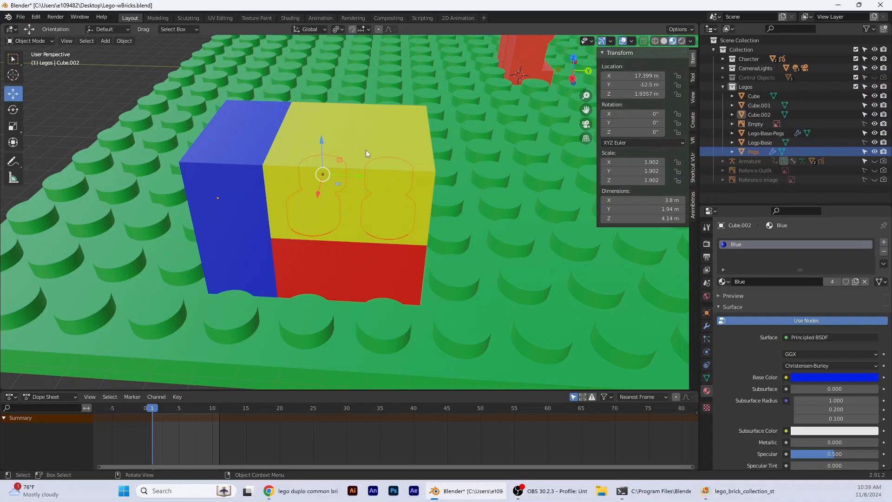
{"action": "key", "text": "shift+d"}
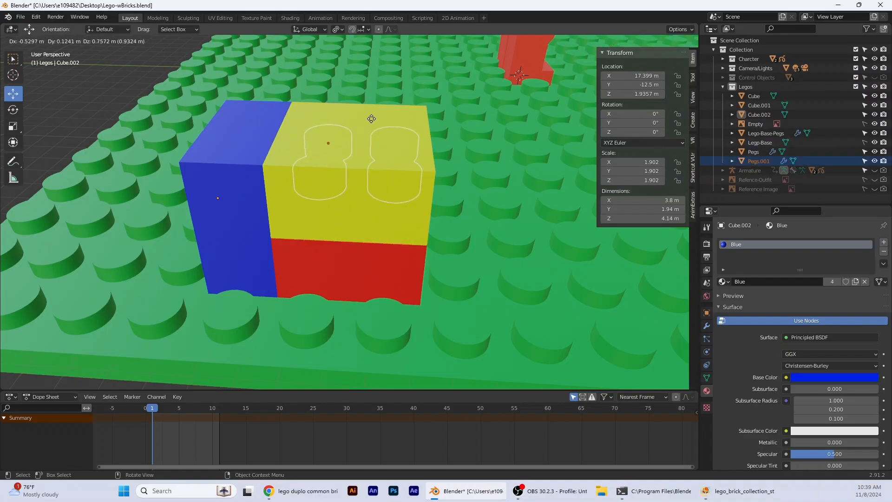
{"action": "key", "text": "z"}
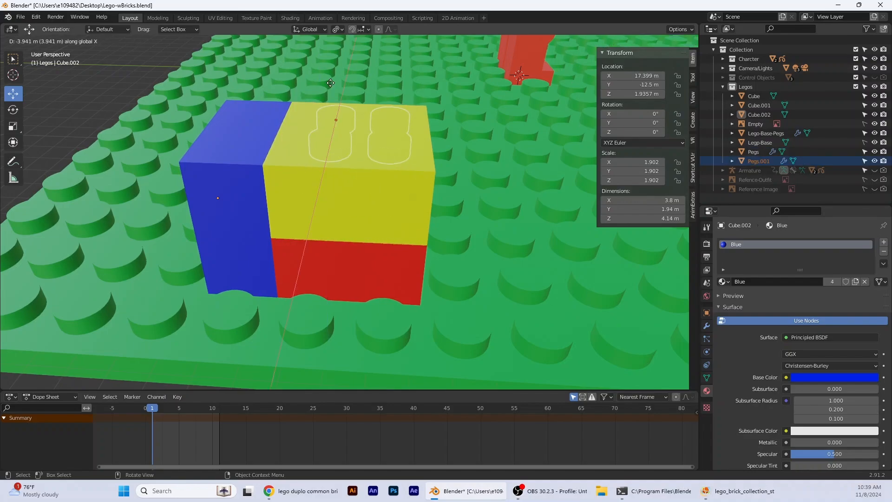
{"action": "left_click", "coordinate": [333, 83]}
{"action": "left_click_drag", "start_coordinate": [359, 109], "coordinate": [284, 107]}
{"action": "middle_click_drag", "start_coordinate": [314, 206], "coordinate": [447, 227]}
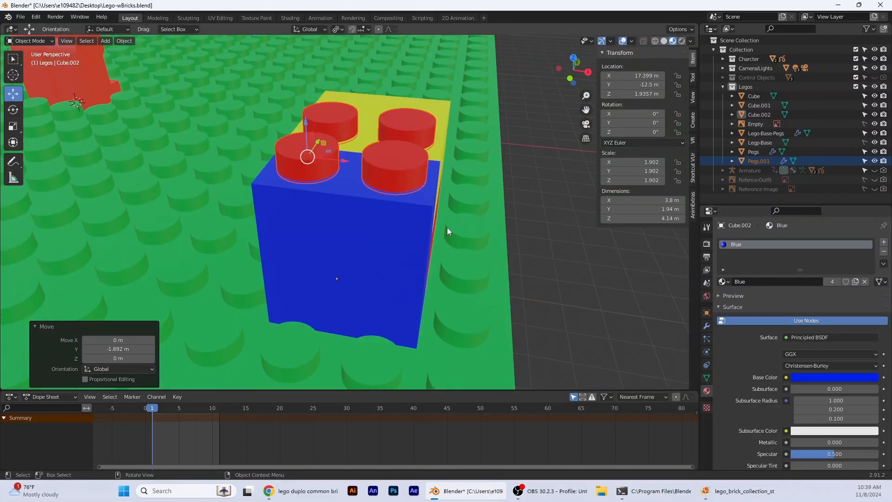
Delete the Array.001 modifier from the duplicated pegs so only one row of two pegs sits on the blue brick.
{"action": "left_click", "coordinate": [707, 325]}
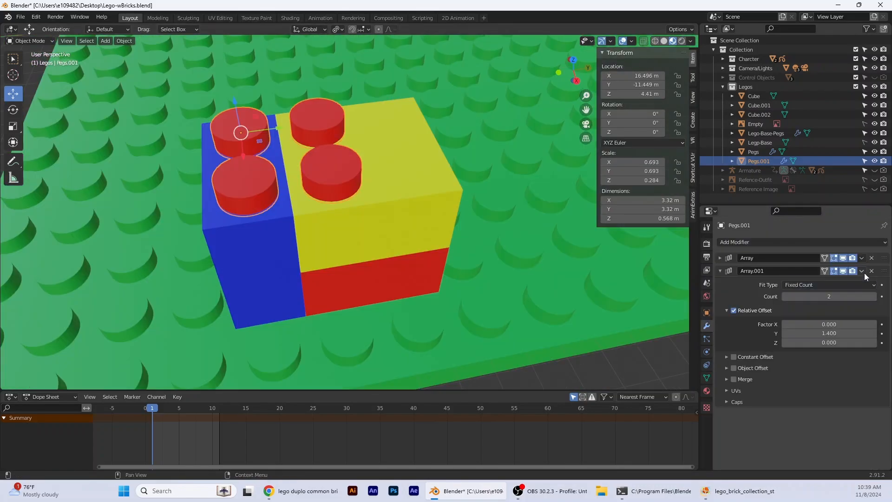
{"action": "left_click", "coordinate": [843, 270]}
{"action": "left_click", "coordinate": [843, 270]}
{"action": "left_click", "coordinate": [871, 271]}
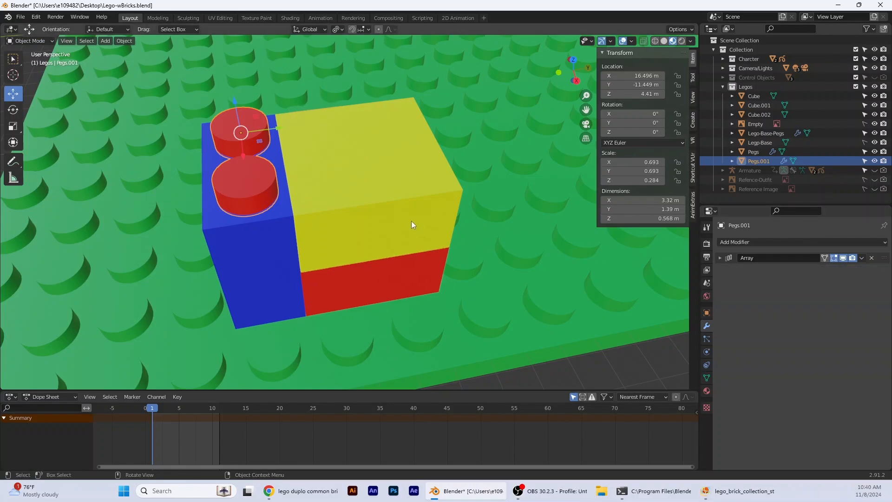
{"action": "middle_click_drag", "start_coordinate": [367, 241], "coordinate": [599, 66]}
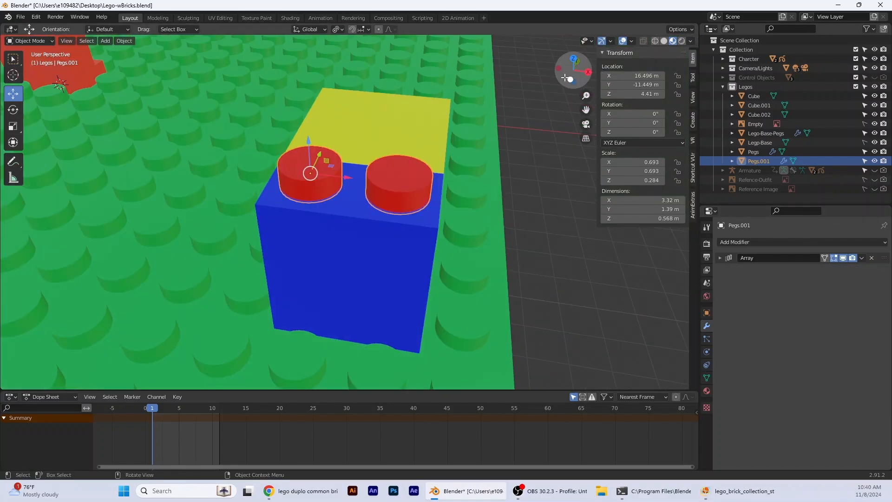
Align Pegs.001 with the baseplate pegs at Y -11.497 m and seat them on the blue brick's top at Z about 4.43 m.
{"action": "left_click", "coordinate": [572, 82]}
{"action": "left_click_drag", "start_coordinate": [340, 87], "coordinate": [343, 209]}
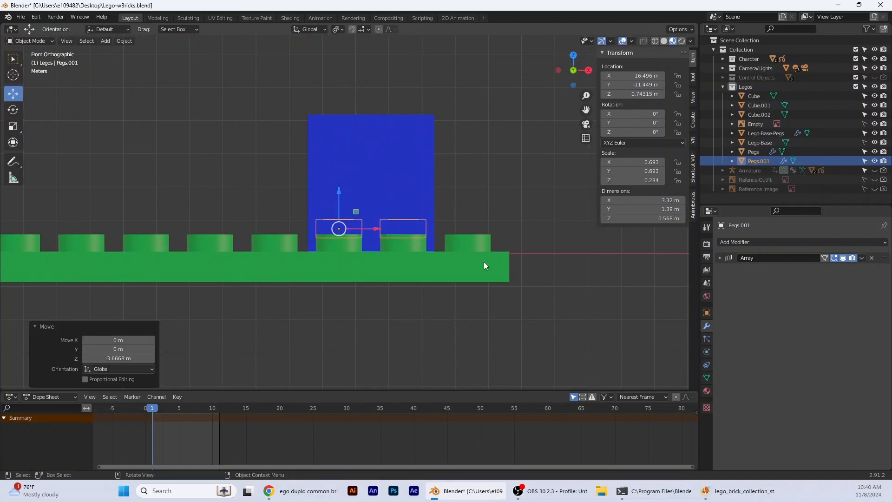
{"action": "left_click", "coordinate": [586, 71]}
{"action": "scroll", "coordinate": [300, 235], "scroll_direction": "up", "scroll_amount": 2}
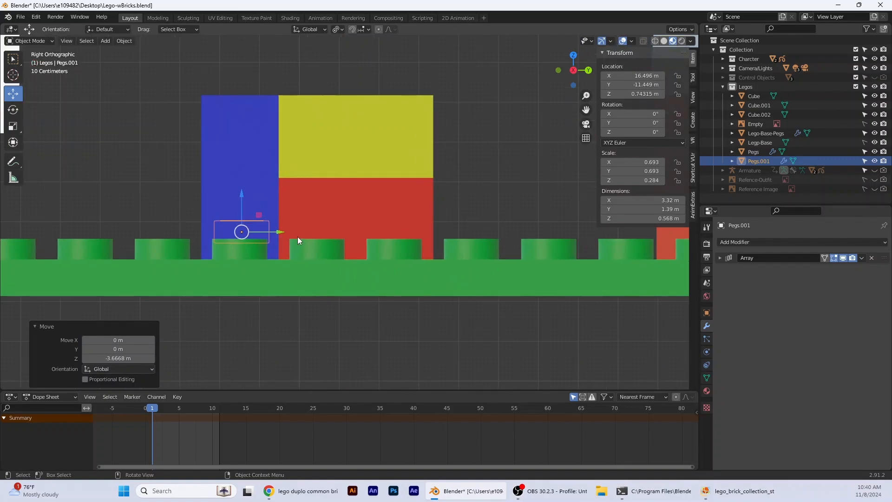
{"action": "left_click_drag", "start_coordinate": [258, 234], "coordinate": [218, 31]}
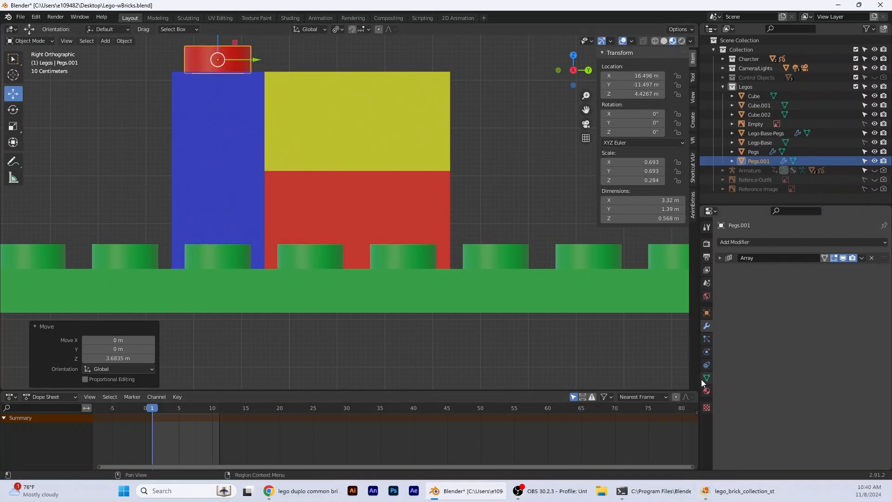
Replace the red material on the blue brick's two pegs with the existing Blue material.
{"action": "left_click", "coordinate": [706, 390]}
{"action": "left_click", "coordinate": [884, 252]}
{"action": "left_click", "coordinate": [724, 282]}
{"action": "left_click", "coordinate": [743, 304]}
{"action": "middle_click_drag", "start_coordinate": [283, 232], "coordinate": [588, 79]}
{"action": "left_click", "coordinate": [545, 177]}
{"action": "middle_click_drag", "start_coordinate": [525, 200], "coordinate": [439, 202]}
{"action": "scroll", "coordinate": [264, 252], "scroll_direction": "down", "scroll_amount": 3}
{"action": "middle_click_drag", "start_coordinate": [260, 252], "coordinate": [262, 235]}
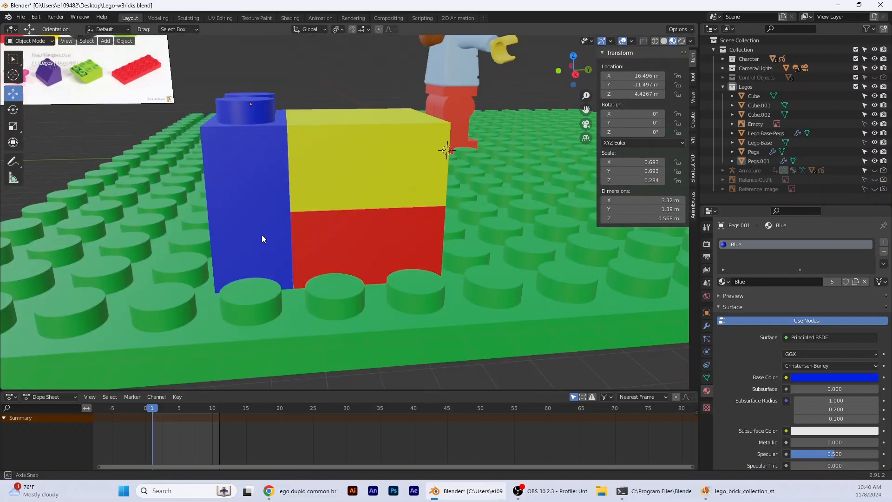
{"action": "scroll", "coordinate": [261, 235], "scroll_direction": "down", "scroll_amount": 3}
{"action": "scroll", "coordinate": [93, 88], "scroll_direction": "down", "scroll_amount": 1}
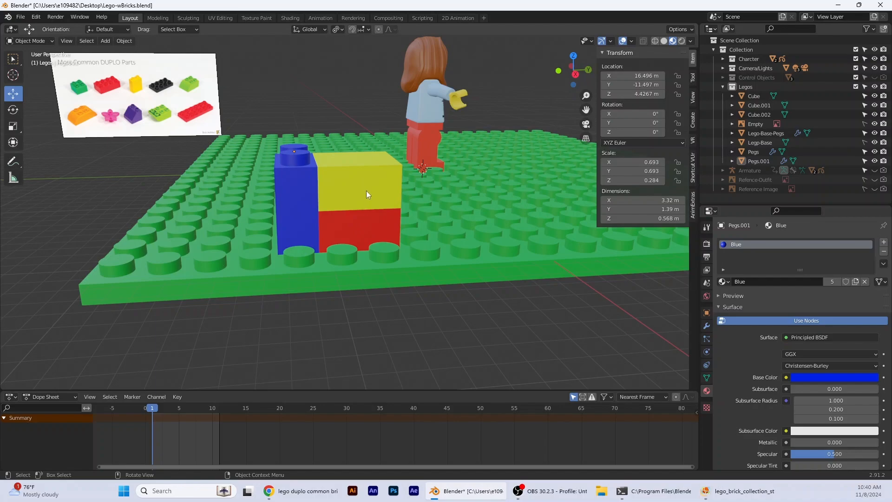
Rename the red brick object to "Cube Brick".
{"action": "left_click", "coordinate": [371, 225]}
{"action": "double_click", "coordinate": [752, 97]}
{"action": "key", "text": "BackSpace"}
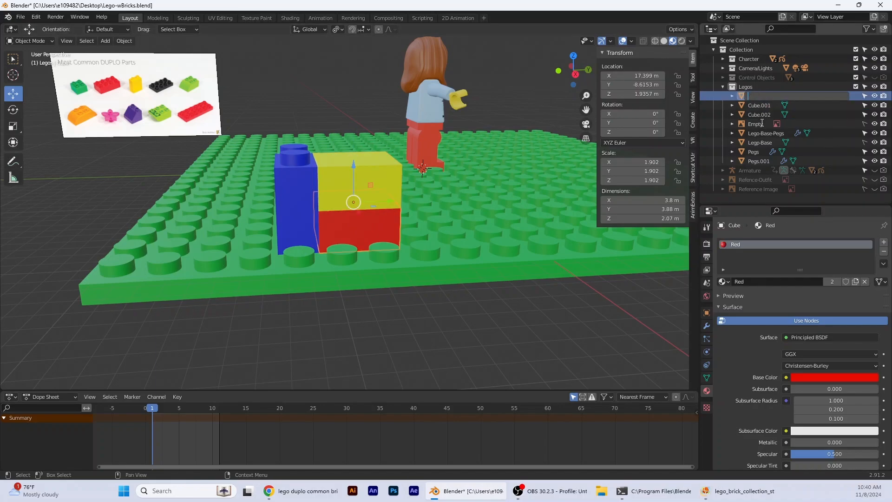
{"action": "type", "text": "Cube Brick"}
{"action": "key", "text": "Return"}
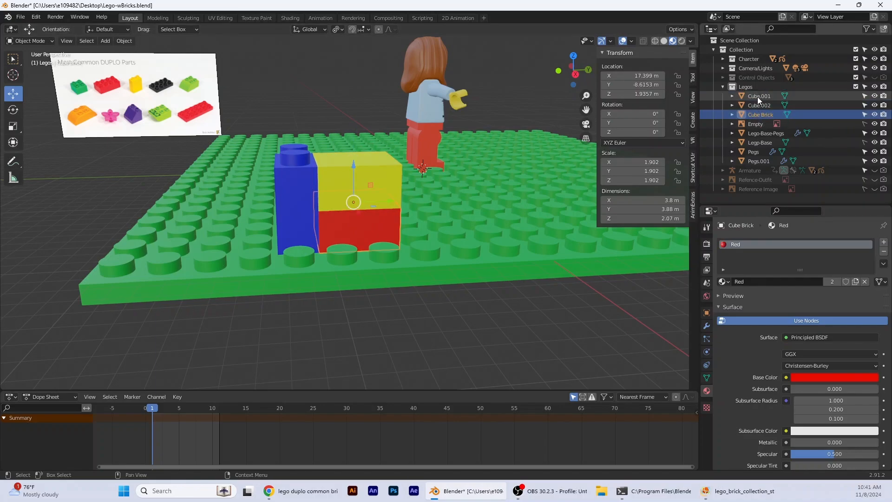
Hide the yellow brick and duplicate the red brick together with its pegs about 5.72 m along Y.
{"action": "left_click", "coordinate": [757, 96]}
{"action": "left_click", "coordinate": [874, 96]}
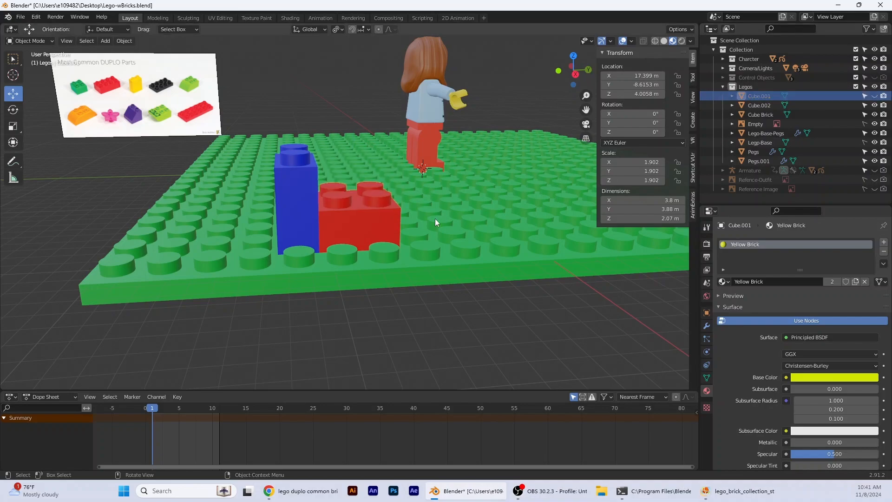
{"action": "left_click", "coordinate": [370, 215]}
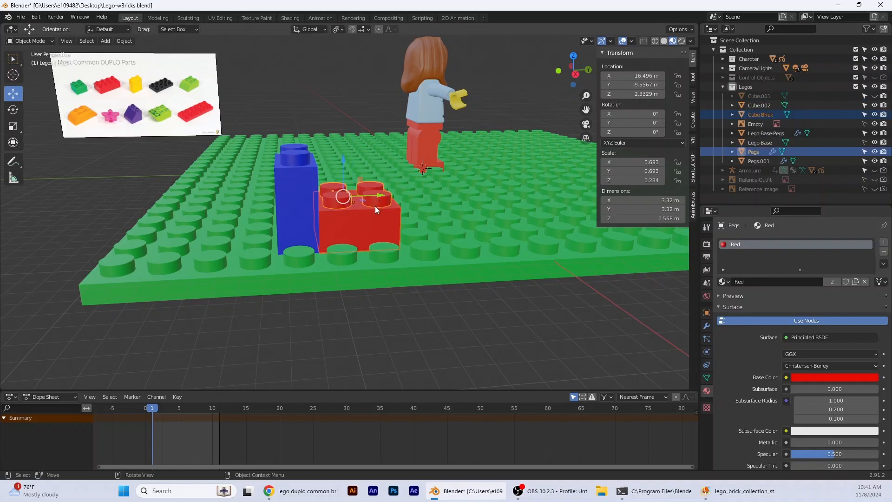
{"action": "key", "text": "shift+d"}
{"action": "key", "text": "y"}
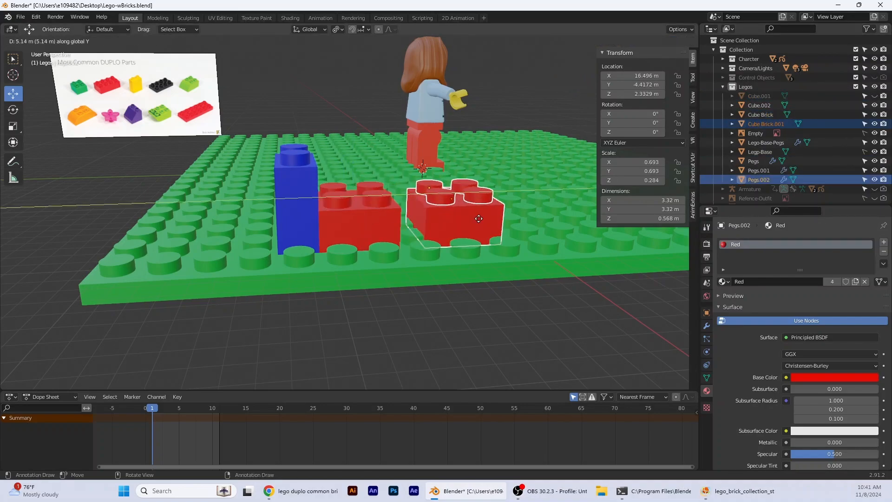
{"action": "left_click", "coordinate": [488, 218]}
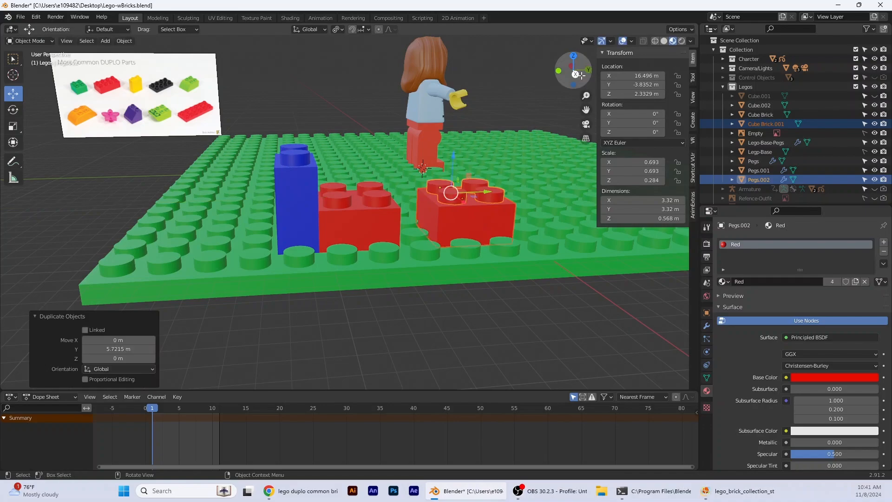
In the right orthographic view, move the copied red brick and pegs -1.8334 m along Y against the original red brick.
{"action": "left_click", "coordinate": [582, 76]}
{"action": "scroll", "coordinate": [503, 272], "scroll_direction": "up", "scroll_amount": 4}
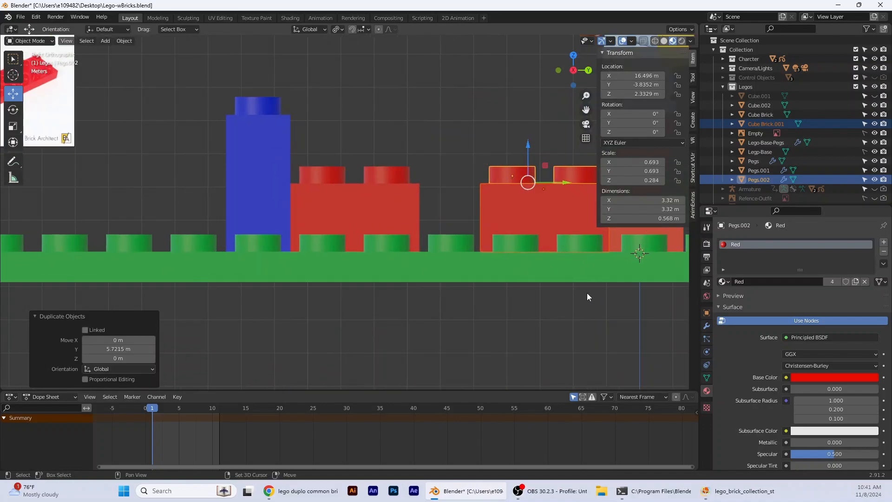
{"action": "middle_click_drag", "start_coordinate": [588, 292], "coordinate": [418, 304], "text": "shift"}
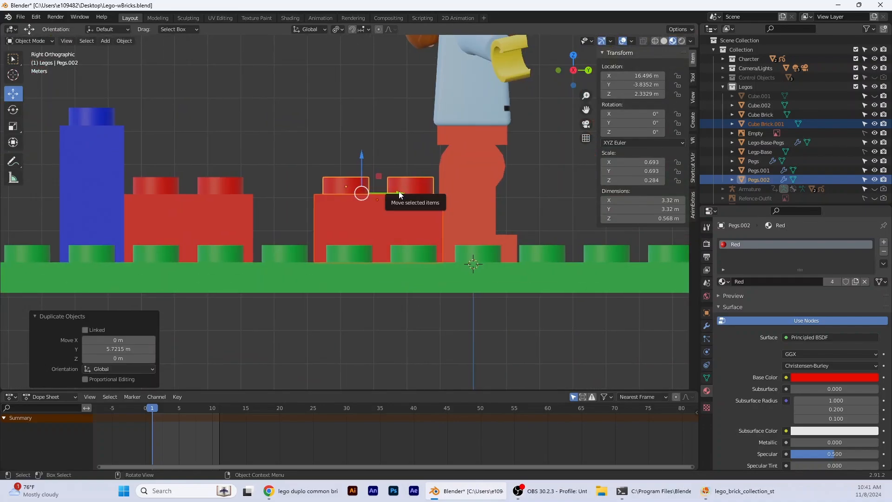
{"action": "left_click_drag", "start_coordinate": [397, 195], "coordinate": [333, 196]}
{"action": "scroll", "coordinate": [335, 328], "scroll_direction": "up", "scroll_amount": 1}
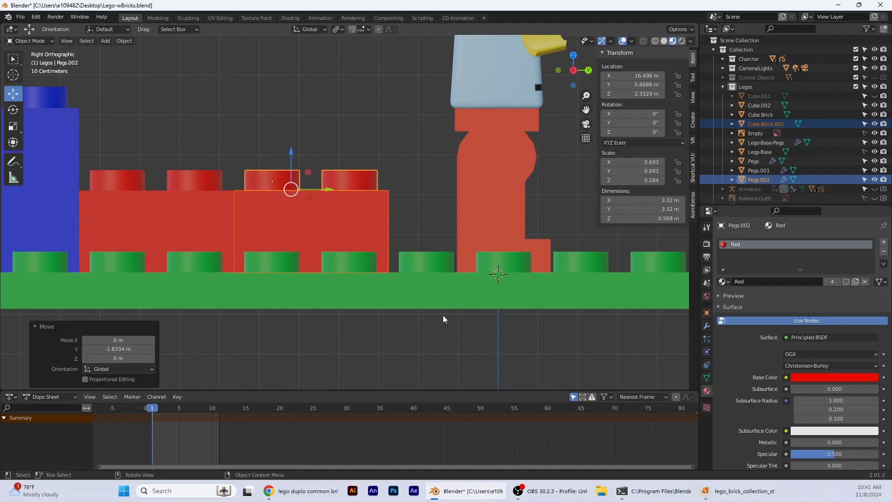
In Edit Mode, move the end face of Cube Brick.001 about 3.85 m along Y to cover four baseplate pegs, and return to Object Mode.
{"action": "left_click", "coordinate": [372, 224]}
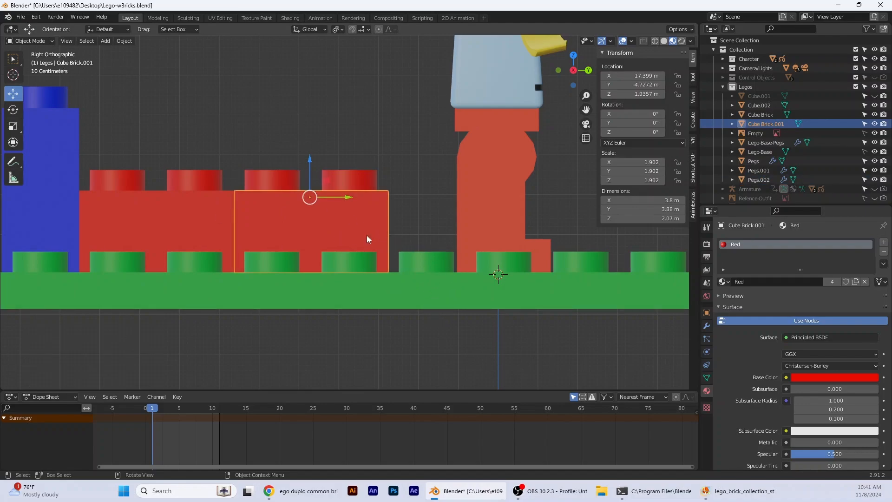
{"action": "left_click", "coordinate": [31, 40]}
{"action": "left_click", "coordinate": [41, 62]}
{"action": "middle_click_drag", "start_coordinate": [421, 325], "coordinate": [398, 334]}
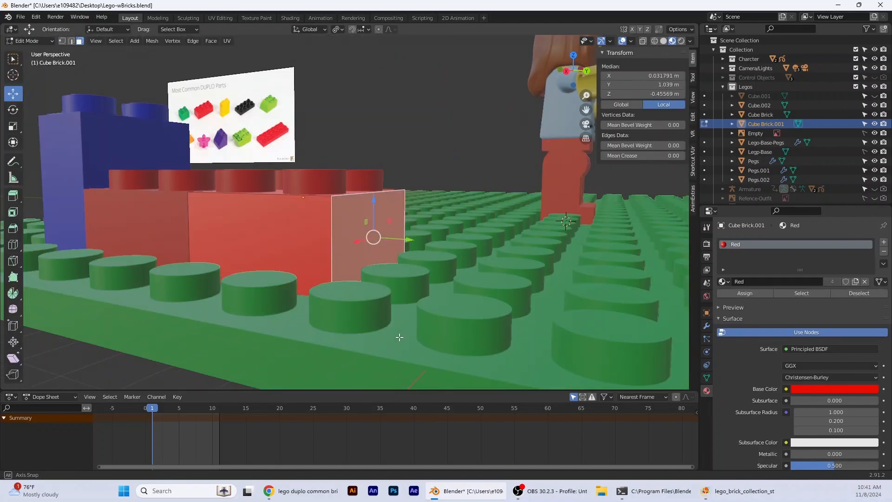
{"action": "left_click", "coordinate": [566, 71]}
{"action": "left_click_drag", "start_coordinate": [416, 232], "coordinate": [568, 248]}
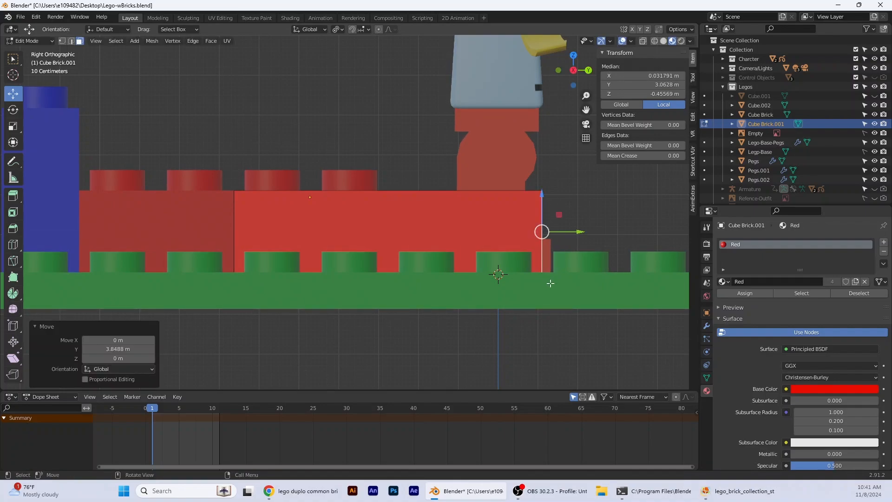
{"action": "scroll", "coordinate": [546, 283], "scroll_direction": "up", "scroll_amount": 1}
{"action": "scroll", "coordinate": [547, 292], "scroll_direction": "up", "scroll_amount": 2}
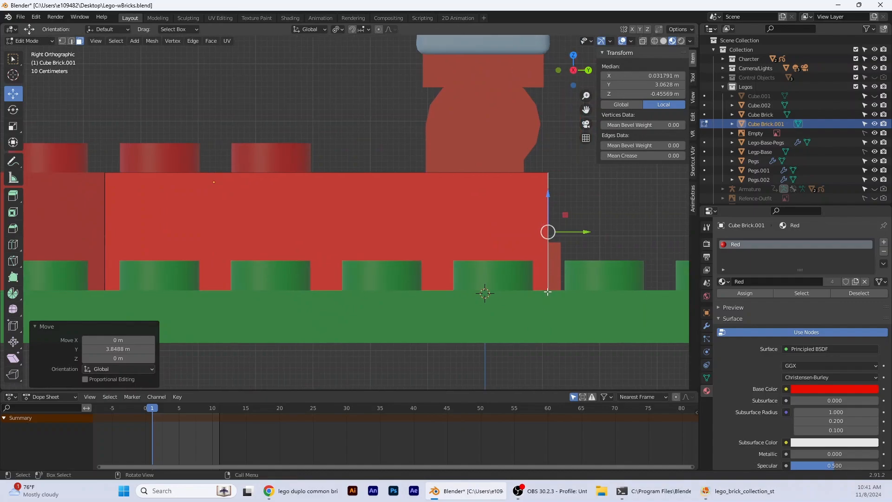
{"action": "scroll", "coordinate": [497, 264], "scroll_direction": "down", "scroll_amount": 2}
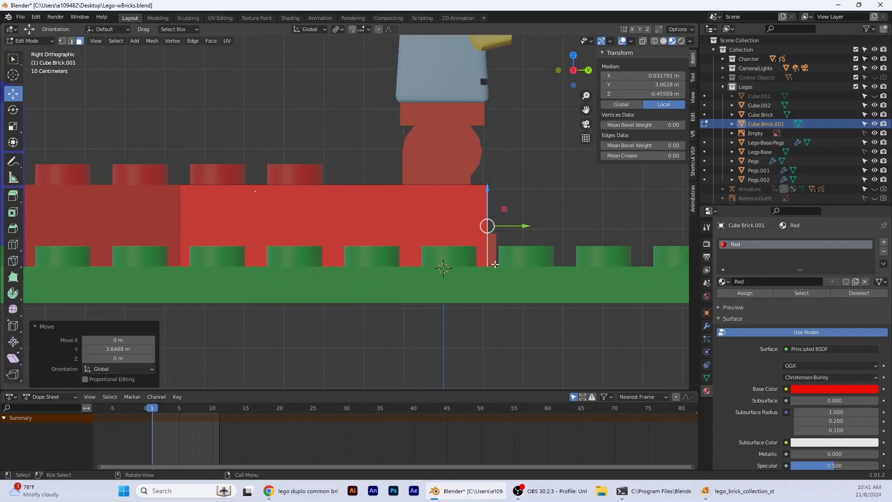
{"action": "middle_click_drag", "start_coordinate": [334, 269], "coordinate": [350, 343]}
{"action": "scroll", "coordinate": [326, 308], "scroll_direction": "down", "scroll_amount": 2}
{"action": "key", "text": "a"}
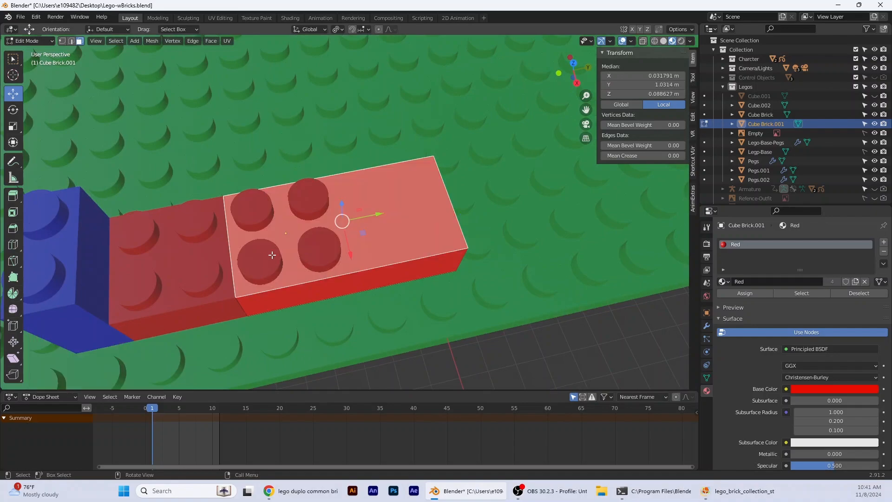
{"action": "left_click", "coordinate": [38, 40]}
{"action": "left_click", "coordinate": [30, 53]}
Set the Array.001 count of Pegs.002 to 4 so the pegs cover the lengthened red brick.
{"action": "left_click", "coordinate": [310, 242]}
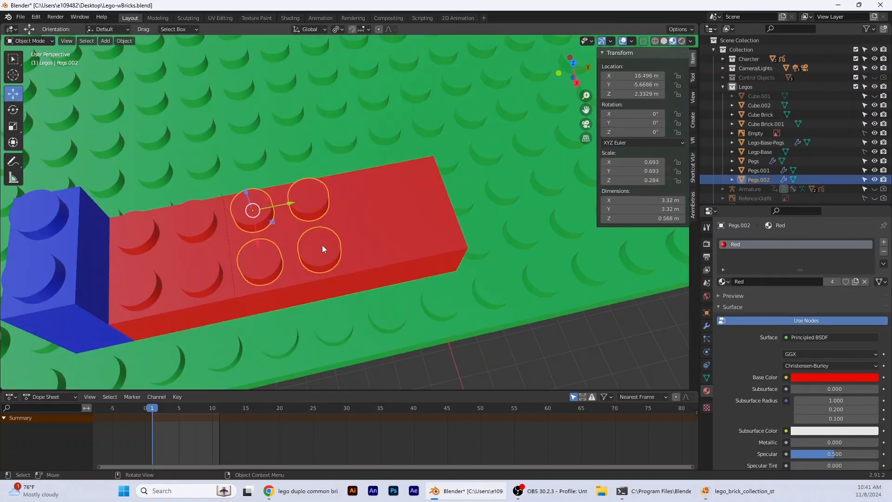
{"action": "mouse_move", "coordinate": [441, 357]}
{"action": "middle_mouse_down"}
{"action": "mouse_move", "coordinate": [419, 348]}
{"action": "mouse_move", "coordinate": [435, 348]}
{"action": "middle_mouse_up"}
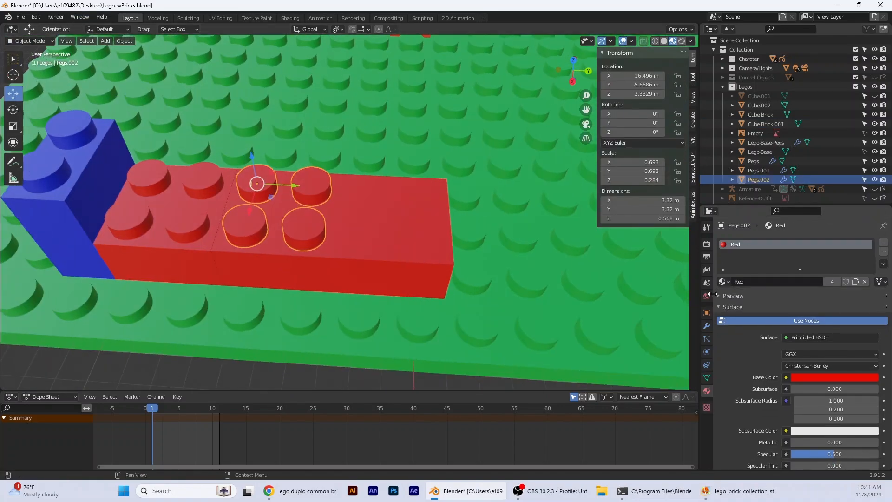
{"action": "left_click", "coordinate": [707, 326]}
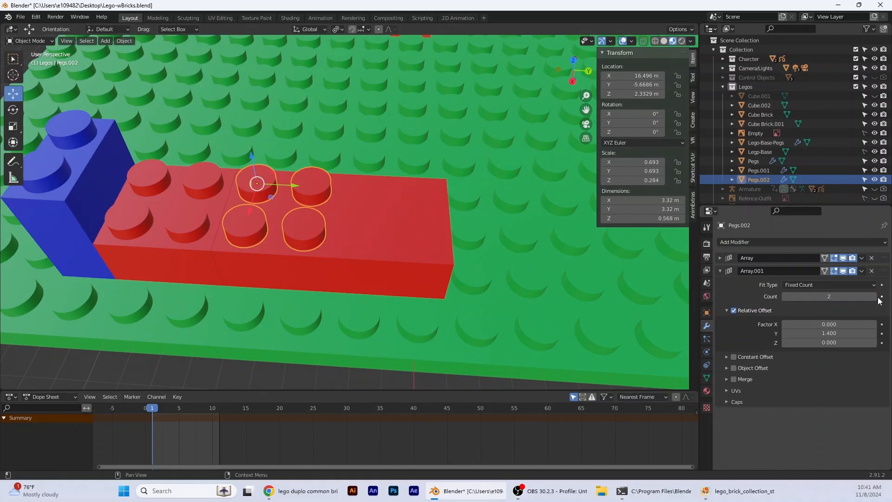
{"action": "left_click_drag", "start_coordinate": [829, 296], "coordinate": [843, 296]}
{"action": "middle_click_drag", "start_coordinate": [527, 317], "coordinate": [313, 218]}
{"action": "left_click", "coordinate": [46, 41]}
{"action": "left_click", "coordinate": [34, 51]}
{"action": "left_click", "coordinate": [355, 329]}
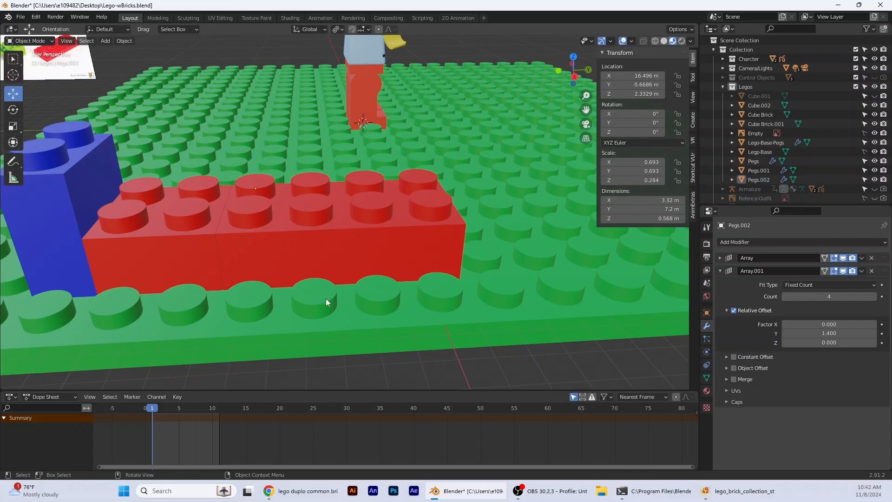
{"action": "scroll", "coordinate": [325, 301], "scroll_direction": "down", "scroll_amount": 2}
{"action": "mouse_move", "coordinate": [252, 288]}
{"action": "middle_mouse_down"}
{"action": "mouse_move", "coordinate": [263, 280]}
{"action": "mouse_move", "coordinate": [253, 271]}
{"action": "middle_mouse_up"}
{"action": "scroll", "coordinate": [222, 263], "scroll_direction": "down", "scroll_amount": 2}
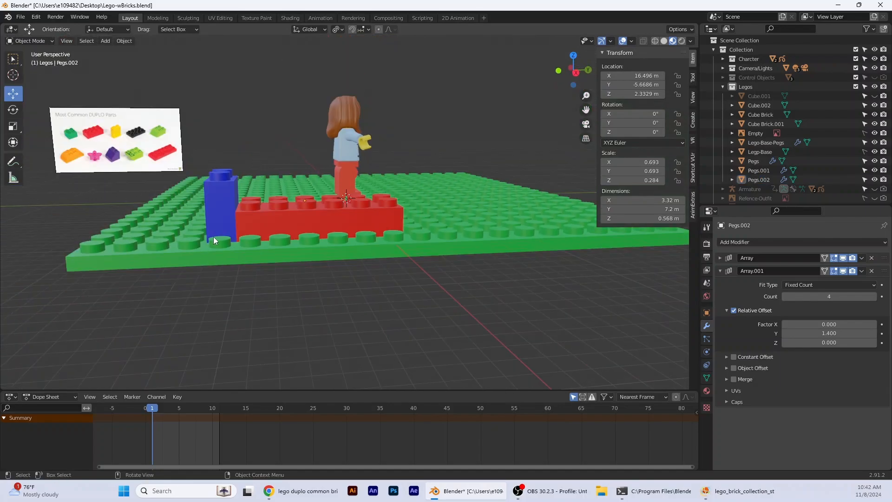
Duplicate the long red brick together with its eight pegs about 7.66 m along Y.
{"action": "scroll", "coordinate": [89, 109], "scroll_direction": "up", "scroll_amount": 4}
{"action": "middle_click_drag", "start_coordinate": [87, 196], "coordinate": [191, 192], "text": "shift"}
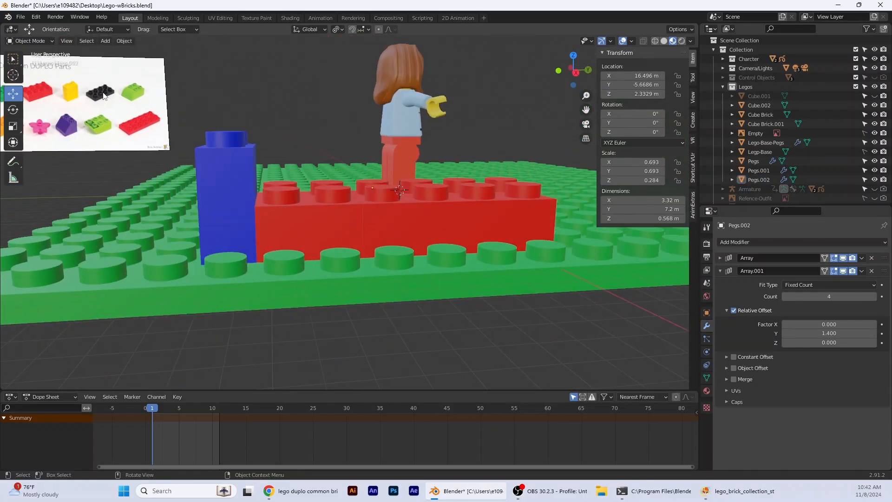
{"action": "left_click", "coordinate": [412, 208]}
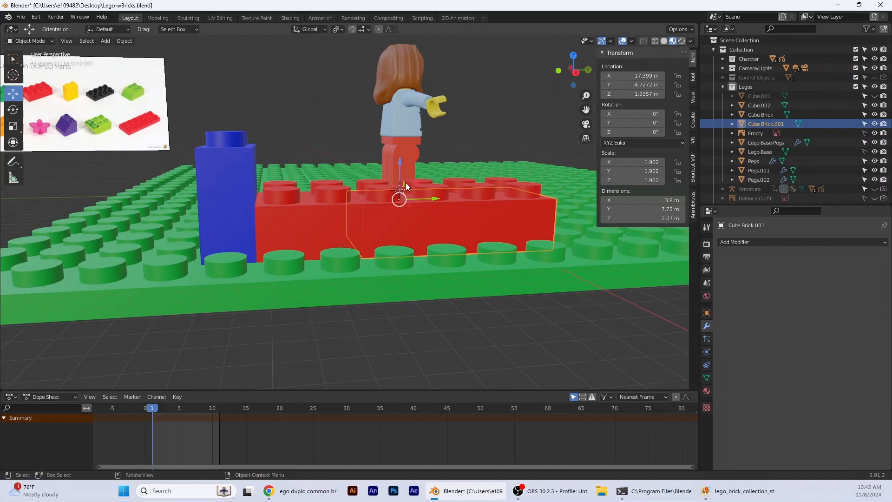
{"action": "left_click", "coordinate": [431, 190], "text": "shift"}
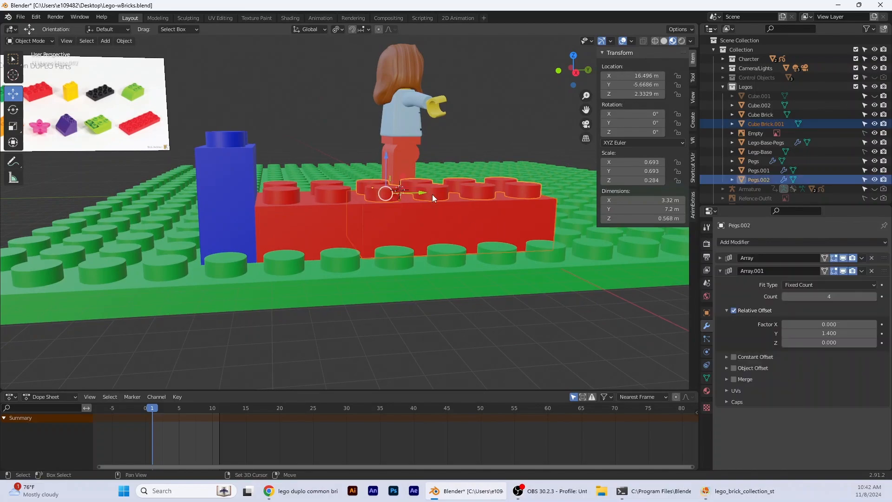
{"action": "left_click", "coordinate": [432, 219], "text": "shift"}
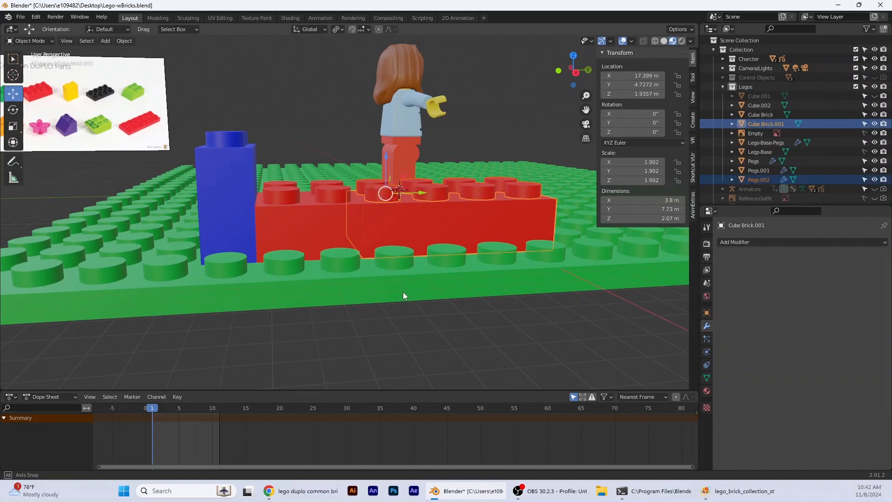
{"action": "middle_click_drag", "start_coordinate": [404, 292], "coordinate": [461, 219]}
{"action": "left_click", "coordinate": [460, 235], "text": "shift"}
{"action": "left_click", "coordinate": [438, 241], "text": "shift"}
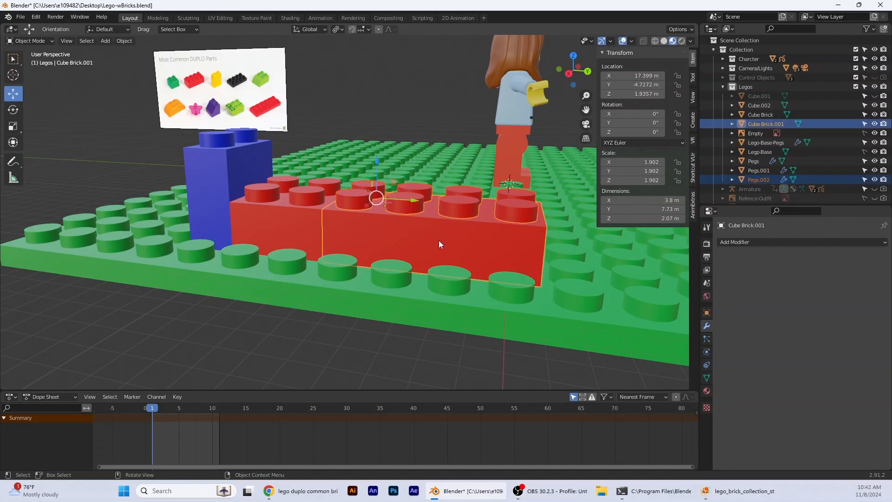
{"action": "key", "text": "shift+d"}
{"action": "key", "text": "y"}
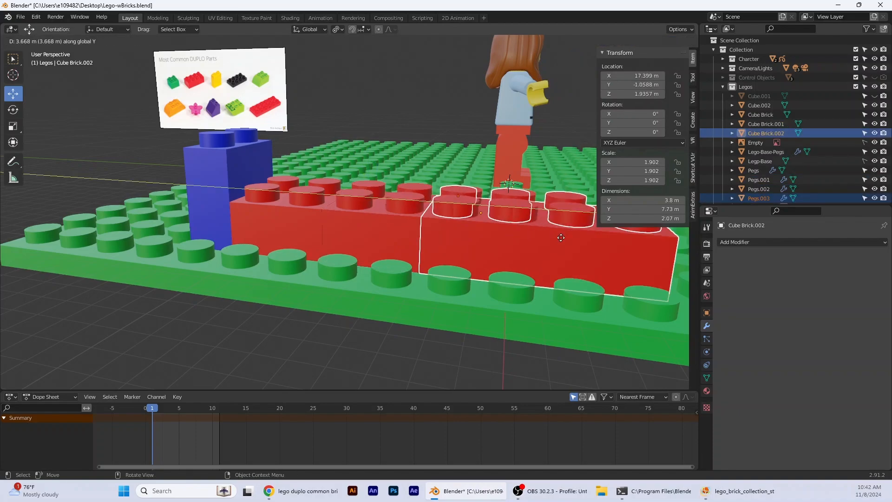
{"action": "left_click", "coordinate": [604, 235]}
Nudge the copied long brick and its pegs about 0.1 m along Y to line up with the baseplate pegs.
{"action": "key", "text": "KP_3"}
{"action": "key", "text": "g"}
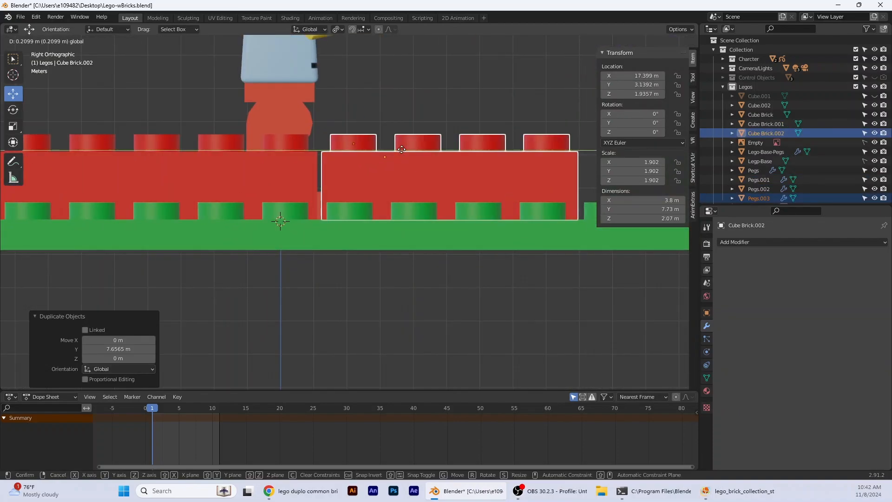
{"action": "left_click", "coordinate": [401, 147]}
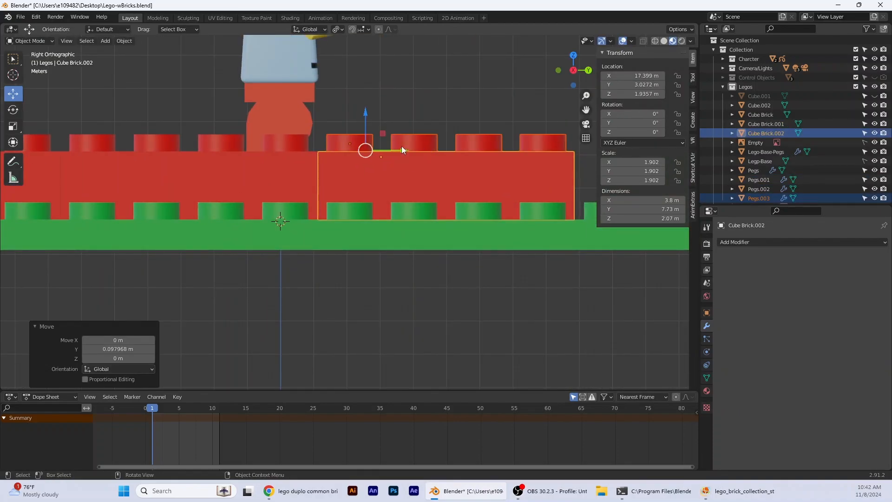
Try to join the copied long brick and its pegs into one object with the peg arrays still unapplied.
{"action": "left_click", "coordinate": [425, 140], "text": "shift"}
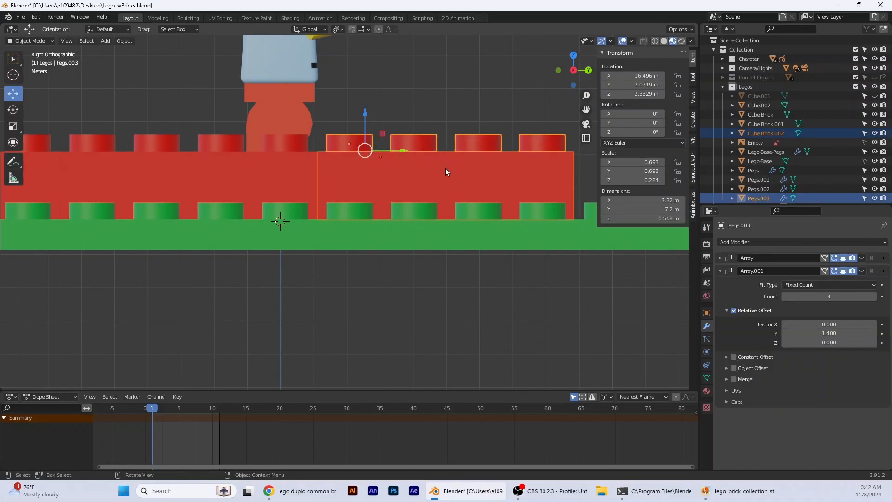
{"action": "right_click", "coordinate": [422, 167]}
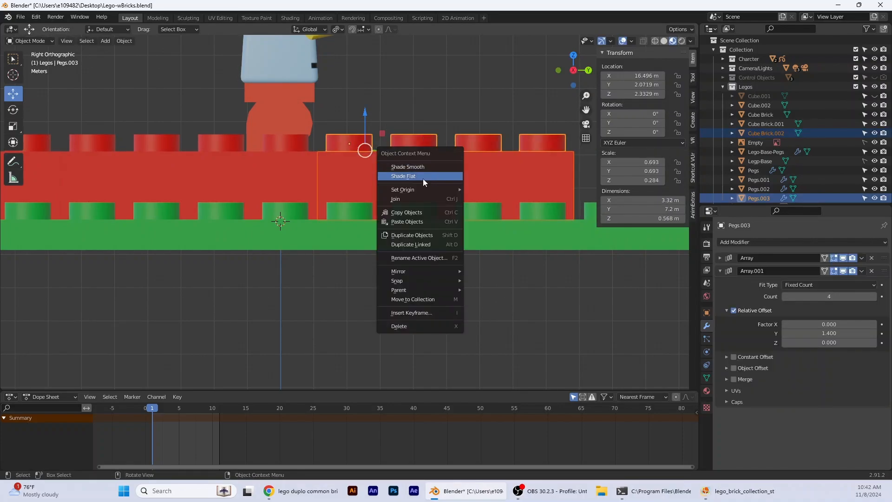
{"action": "left_click", "coordinate": [405, 199]}
{"action": "key", "text": "ctrl+z"}
{"action": "key", "text": "ctrl+z"}
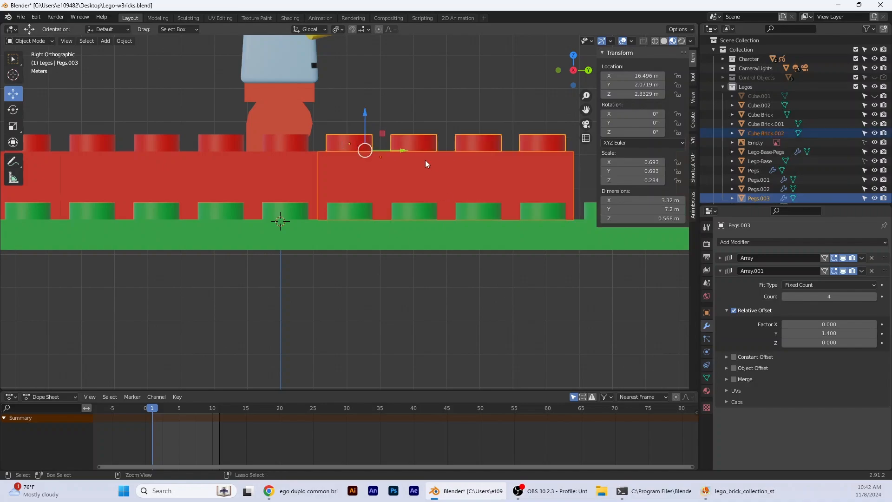
Apply both array modifiers, Array.001 and Array, on Pegs.003.
{"action": "left_click", "coordinate": [863, 271]}
{"action": "left_click", "coordinate": [859, 281]}
{"action": "left_click", "coordinate": [862, 258]}
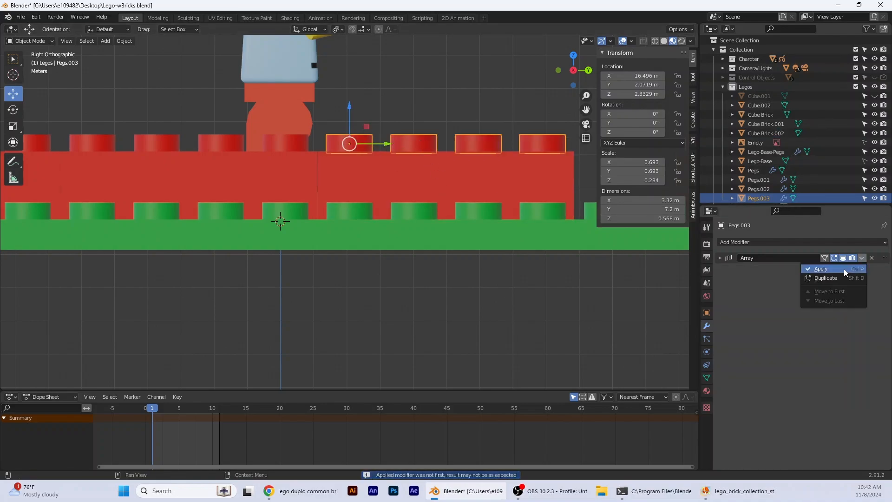
{"action": "left_click", "coordinate": [840, 269]}
Join Pegs.003 into Cube Brick.002 with the brick as the active object.
{"action": "left_click", "coordinate": [451, 168], "text": "shift"}
{"action": "right_click", "coordinate": [446, 168]}
{"action": "left_click", "coordinate": [436, 176]}
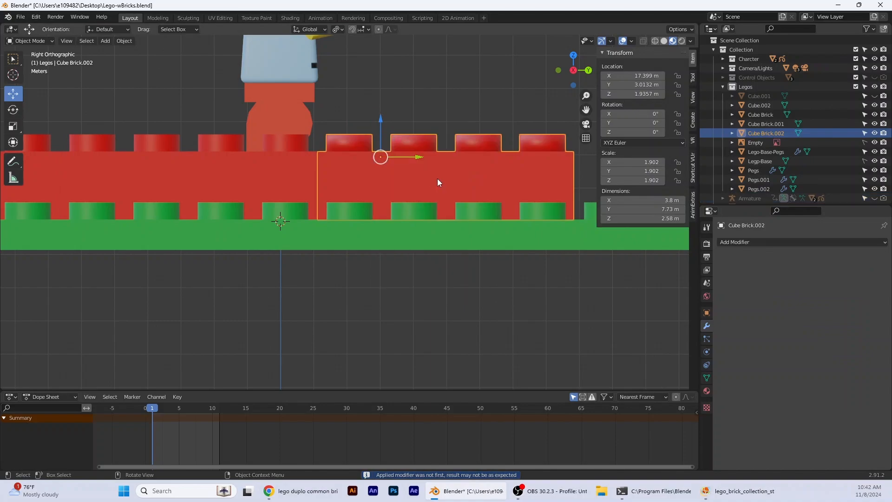
Turn on Auto Smooth in the normals settings of the joined Cube Brick.002.
{"action": "middle_click_drag", "start_coordinate": [428, 186], "coordinate": [429, 199]}
{"action": "left_click", "coordinate": [706, 377]}
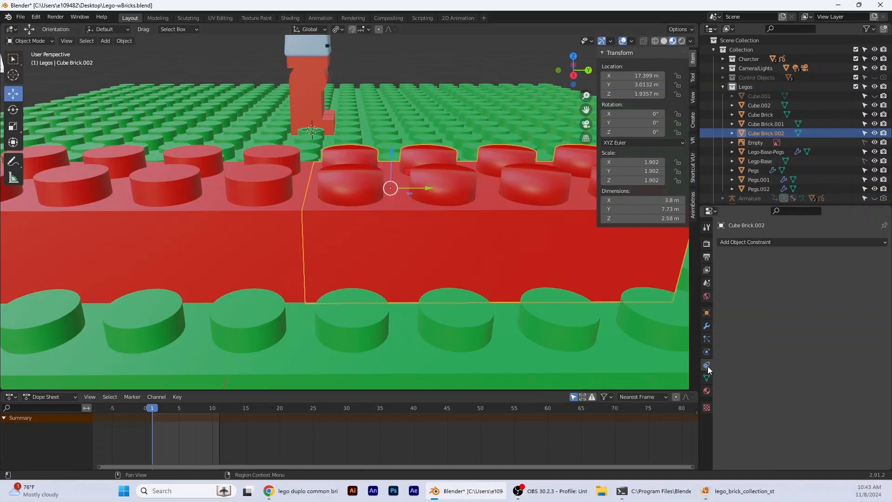
{"action": "left_click", "coordinate": [786, 432]}
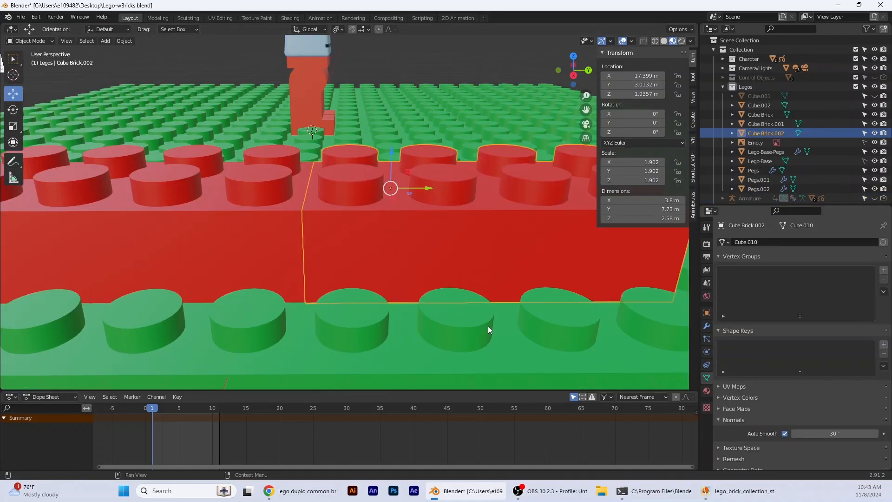
Enter Edit Mode on Cube Brick.002 and clear the mesh selection.
{"action": "scroll", "coordinate": [430, 255], "scroll_direction": "down", "scroll_amount": 5}
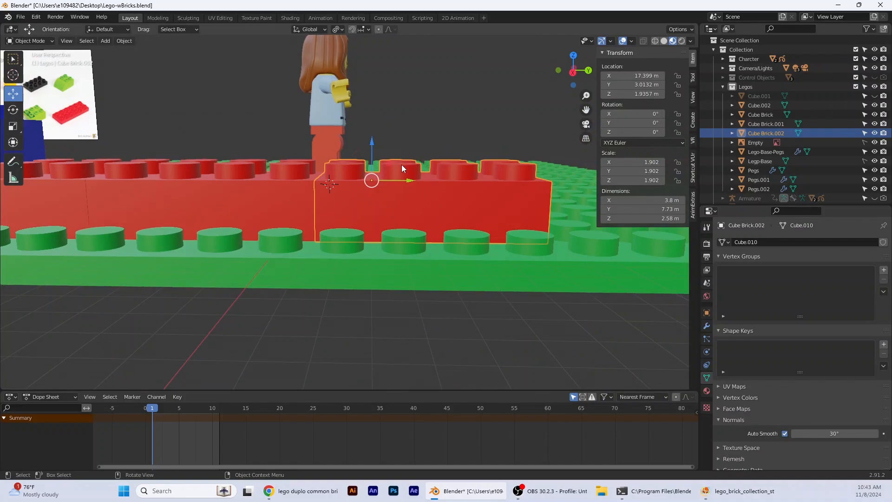
{"action": "left_click", "coordinate": [29, 40]}
{"action": "left_click", "coordinate": [25, 56]}
{"action": "middle_click_drag", "start_coordinate": [420, 195], "coordinate": [422, 263]}
{"action": "key", "text": "alt+a"}
Try selecting the brick's top face and all eight linked pegs in the right orthographic view.
{"action": "left_click", "coordinate": [430, 230]}
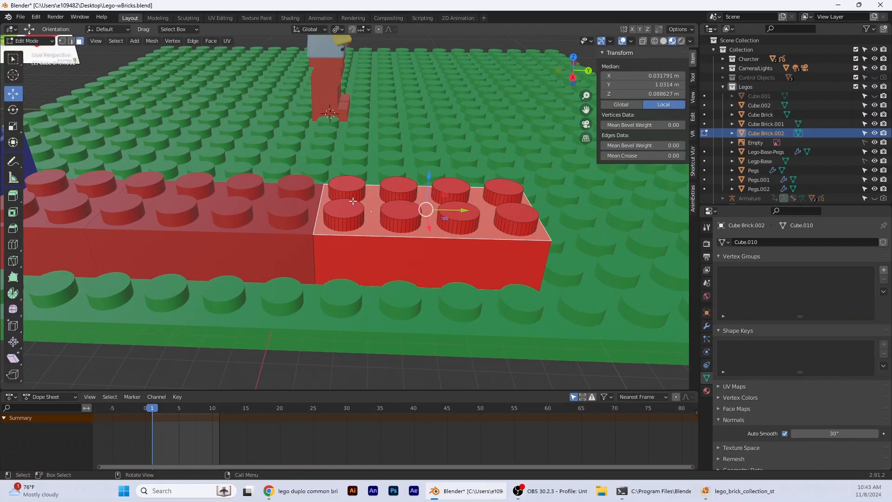
{"action": "key", "text": "l"}
{"action": "key", "text": "l"}
{"action": "key", "text": "l"}
{"action": "key", "text": "l"}
{"action": "key", "text": "l"}
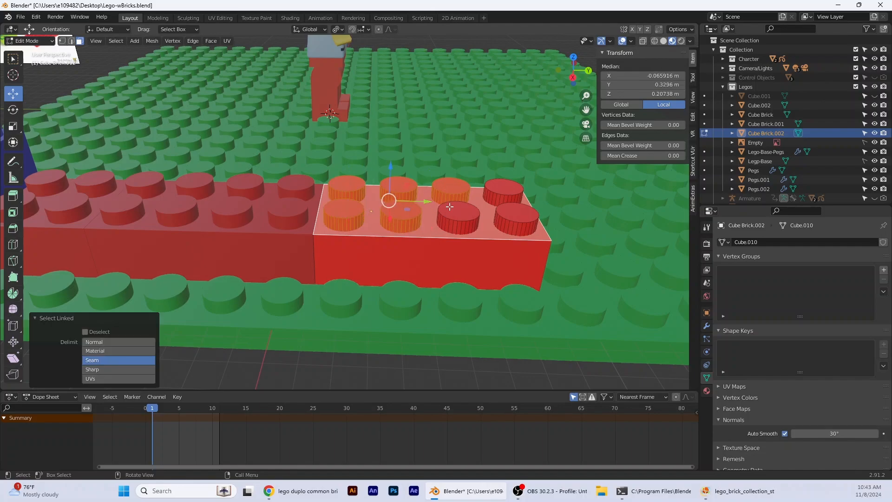
{"action": "key", "text": "l"}
{"action": "key", "text": "l"}
{"action": "key", "text": "l"}
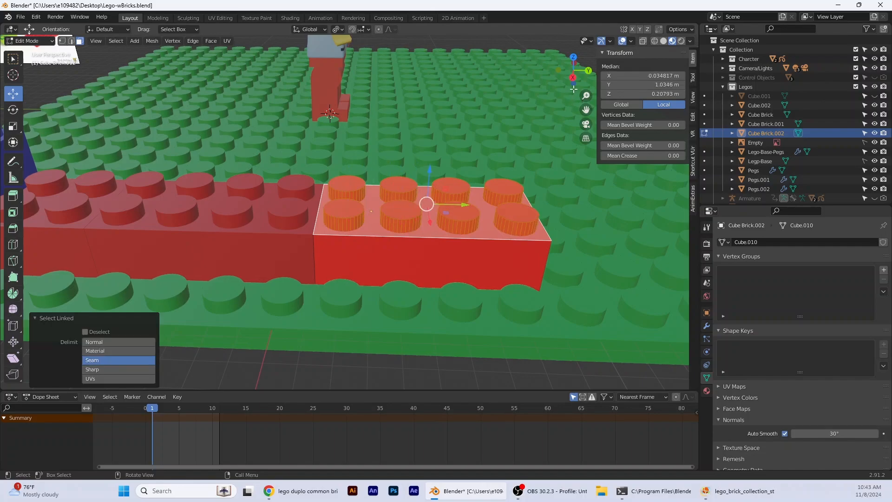
{"action": "left_click", "coordinate": [573, 77]}
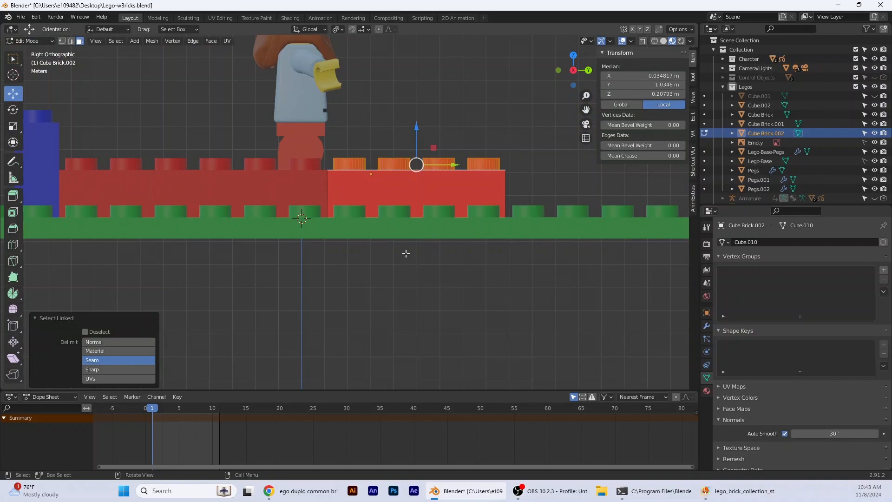
{"action": "scroll", "coordinate": [405, 242], "scroll_direction": "up", "scroll_amount": 1}
{"action": "left_click", "coordinate": [427, 290]}
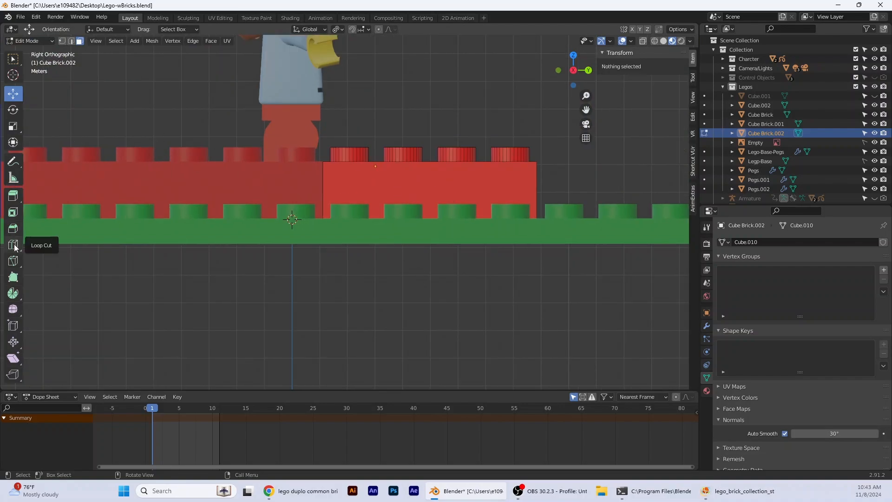
Add three evenly spaced horizontal loop cuts around the body of Cube Brick.002 without sliding them.
{"action": "key", "text": "w"}
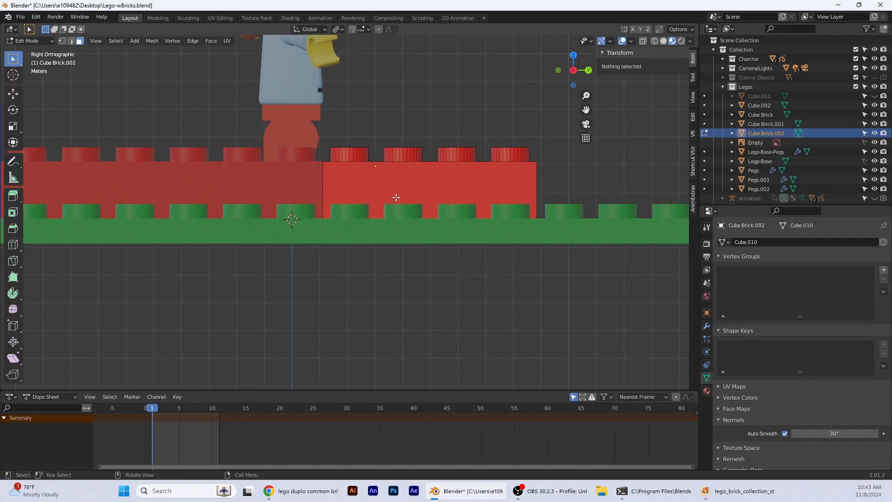
{"action": "key", "text": "ctrl+r"}
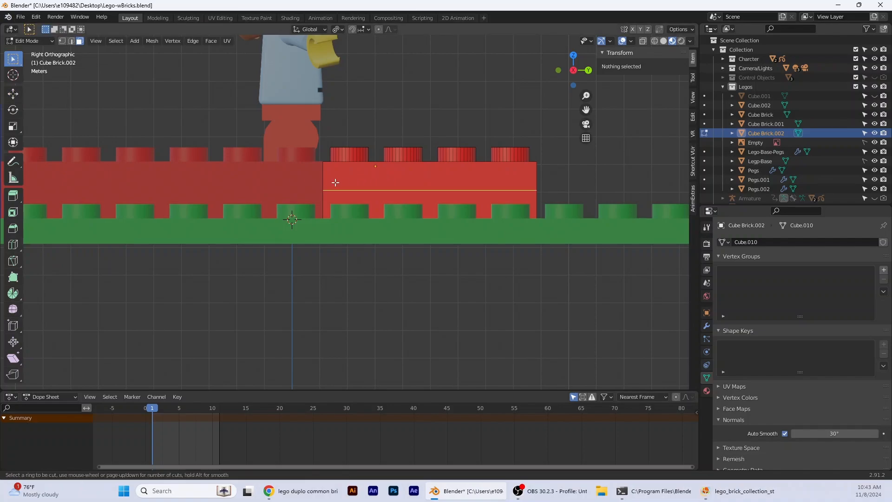
{"action": "scroll", "coordinate": [330, 181], "scroll_direction": "up", "scroll_amount": 1}
{"action": "scroll", "coordinate": [330, 181], "scroll_direction": "up", "scroll_amount": 1}
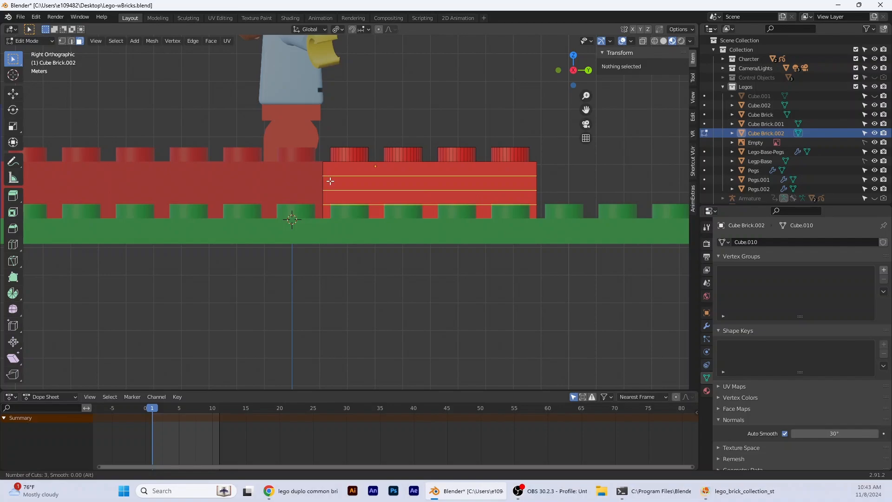
{"action": "left_click", "coordinate": [330, 181]}
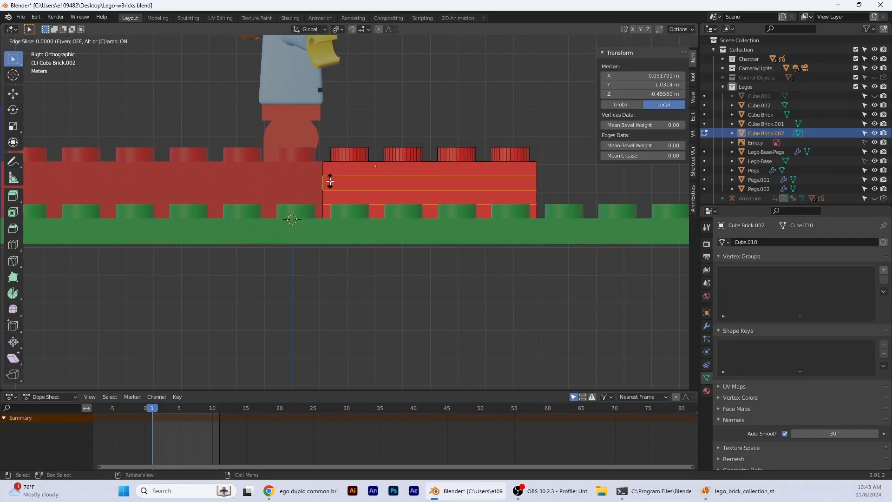
{"action": "left_click", "coordinate": [330, 181]}
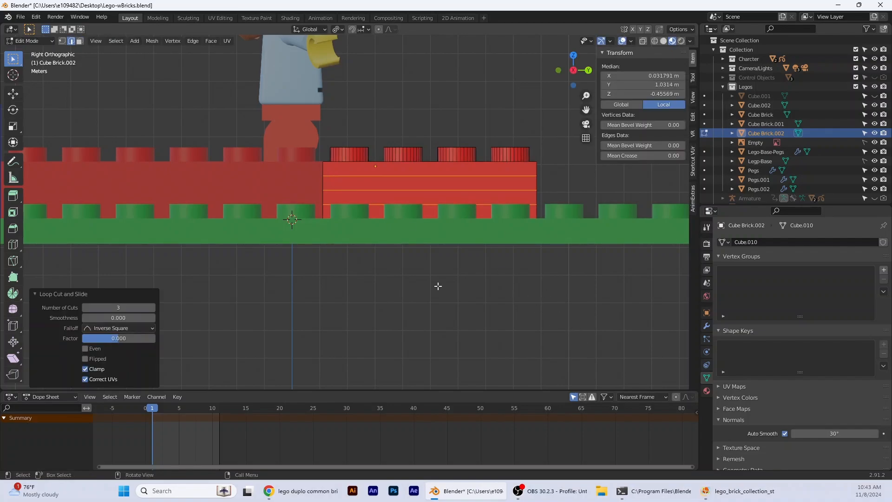
Delete the brick's top face and the upper three bands of faces on all four sides, hiding Cube Brick.001 to reach the covered end.
{"action": "left_click", "coordinate": [13, 94]}
{"action": "middle_click_drag", "start_coordinate": [471, 269], "coordinate": [425, 269]}
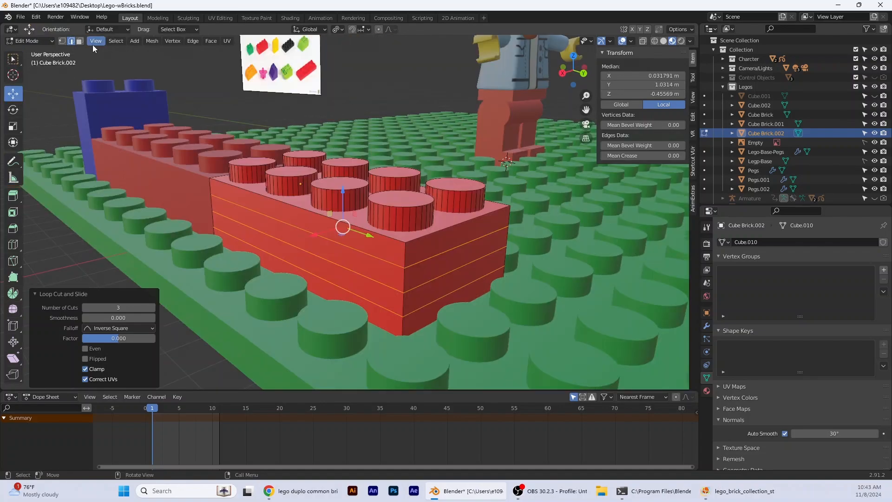
{"action": "left_click", "coordinate": [79, 43]}
{"action": "left_click", "coordinate": [392, 253]}
{"action": "left_click", "coordinate": [385, 282], "text": "shift"}
{"action": "left_click", "coordinate": [386, 297], "text": "shift"}
{"action": "left_click", "coordinate": [427, 294], "text": "shift"}
{"action": "left_click", "coordinate": [423, 266], "text": "shift"}
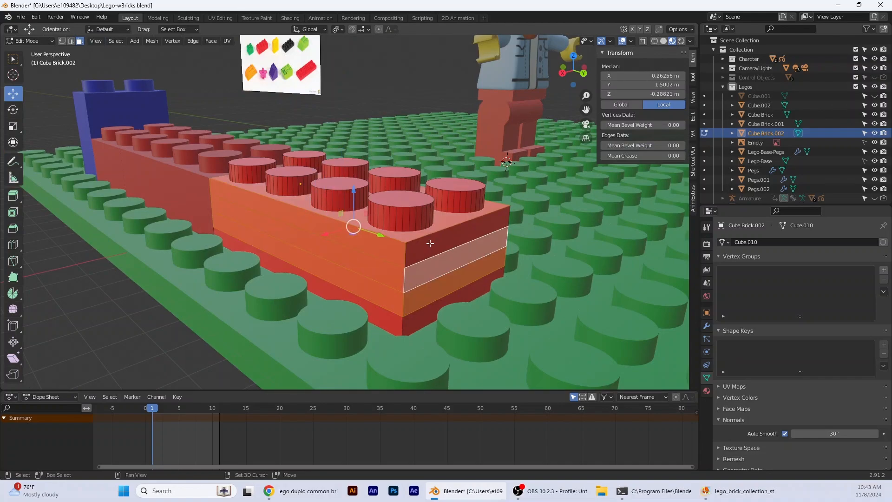
{"action": "left_click", "coordinate": [431, 244], "text": "shift"}
{"action": "middle_click_drag", "start_coordinate": [499, 279], "coordinate": [456, 281]}
{"action": "middle_click_drag", "start_coordinate": [354, 276], "coordinate": [275, 275]}
{"action": "left_click", "coordinate": [187, 210], "text": "shift"}
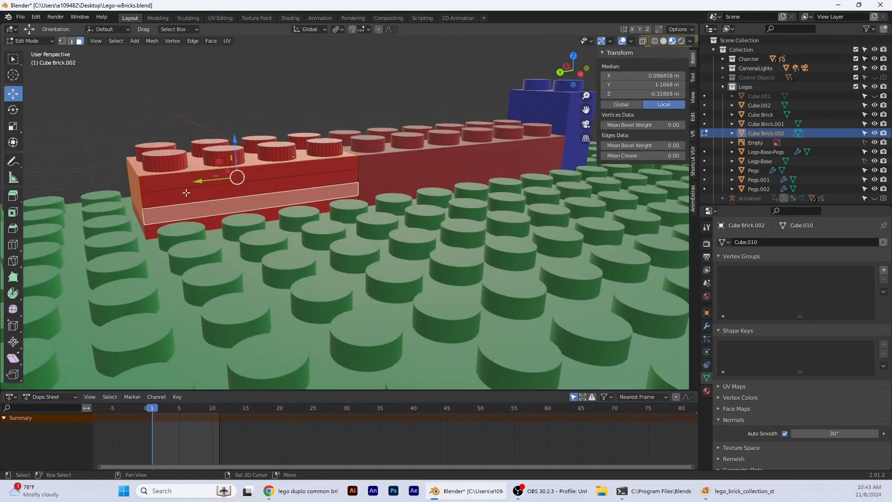
{"action": "left_click", "coordinate": [186, 193], "text": "shift"}
{"action": "left_click", "coordinate": [155, 177], "text": "shift"}
{"action": "middle_click_drag", "start_coordinate": [156, 177], "coordinate": [493, 155]}
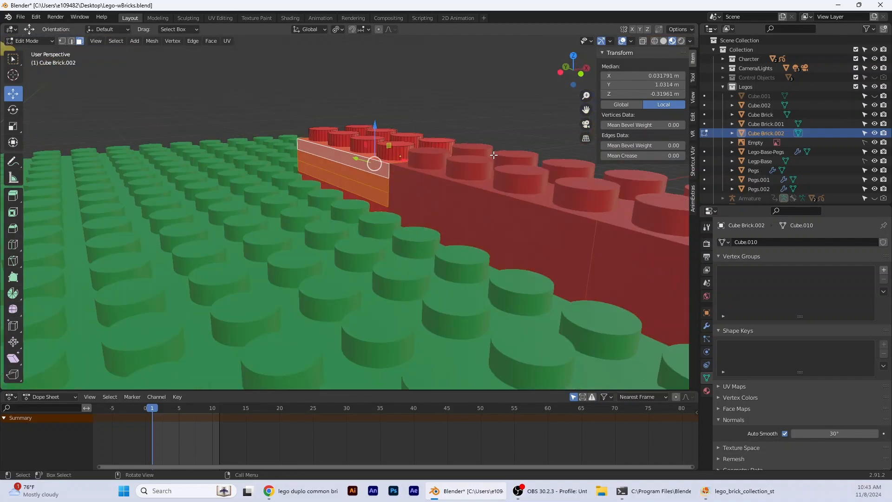
{"action": "left_click", "coordinate": [874, 123]}
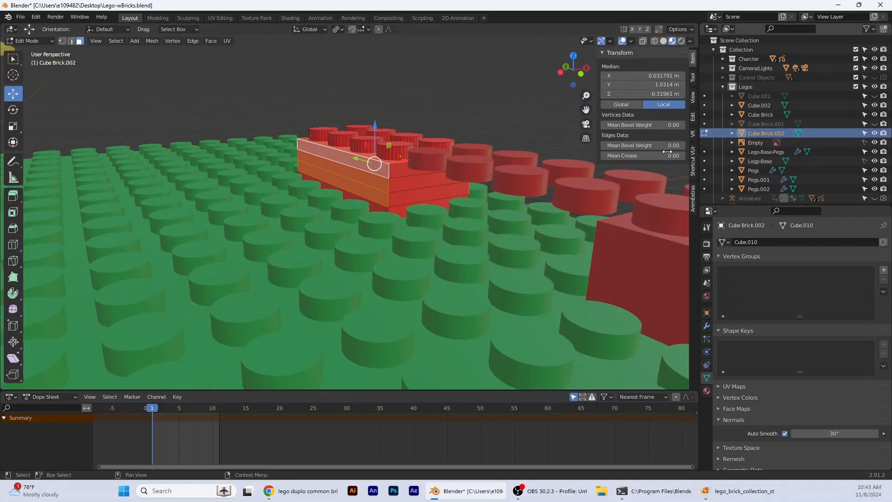
{"action": "left_click", "coordinate": [403, 169], "text": "shift"}
{"action": "left_click", "coordinate": [399, 195], "text": "shift"}
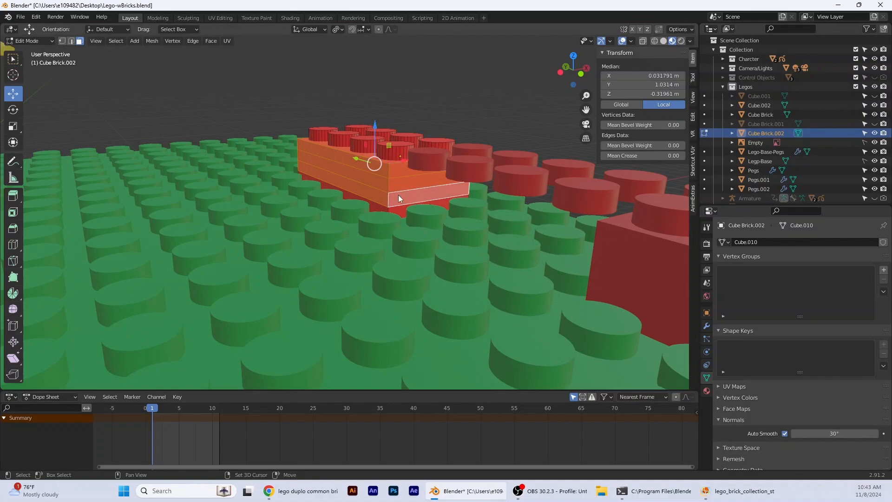
{"action": "key", "text": "x"}
{"action": "left_click", "coordinate": [366, 196]}
Fill a new top face between the four upper corner vertices of the remaining low brick body.
{"action": "middle_click_drag", "start_coordinate": [366, 196], "coordinate": [3, 114]}
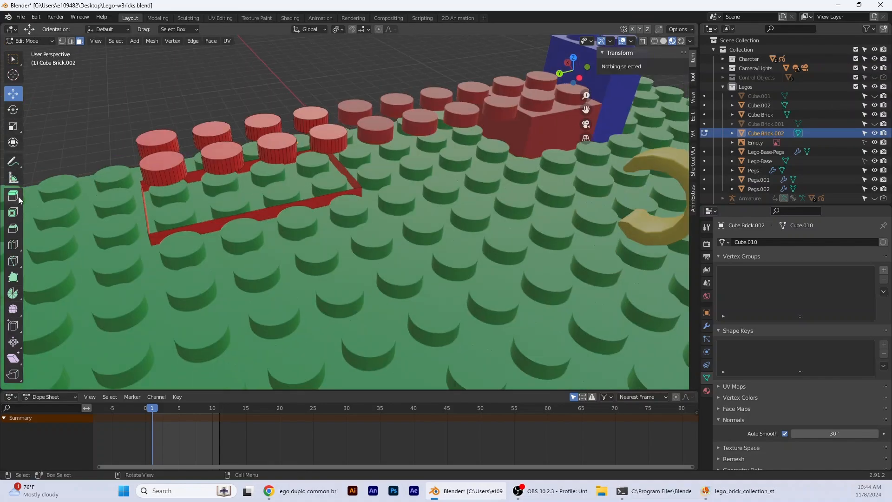
{"action": "left_click", "coordinate": [14, 63]}
{"action": "key", "text": "1"}
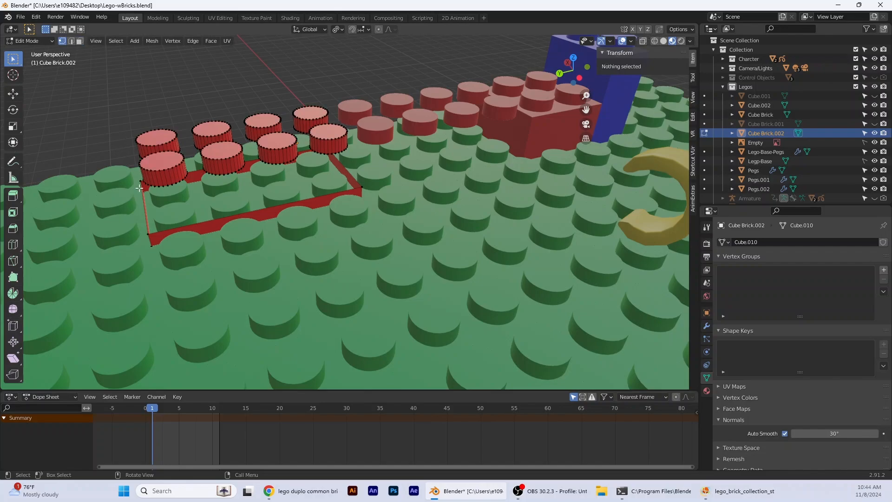
{"action": "left_click", "coordinate": [140, 183]}
{"action": "left_click", "coordinate": [148, 236], "text": "shift"}
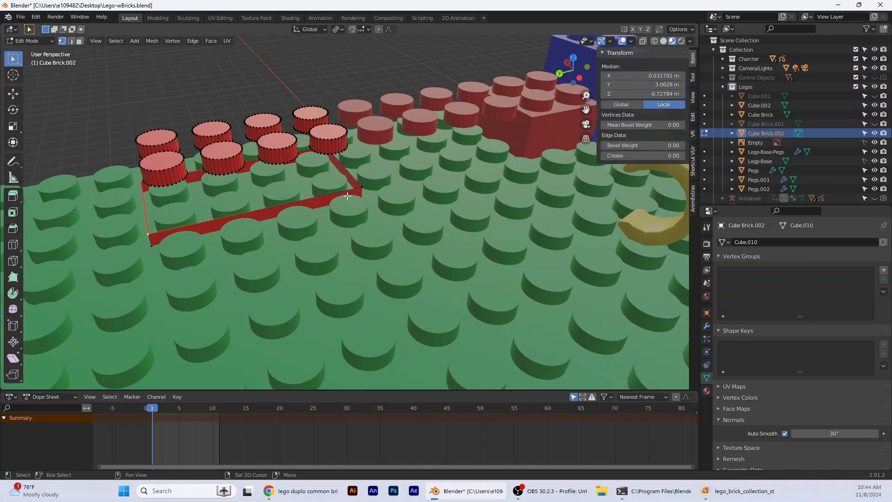
{"action": "left_click", "coordinate": [363, 187], "text": "shift"}
{"action": "middle_click_drag", "start_coordinate": [289, 235], "coordinate": [454, 217]}
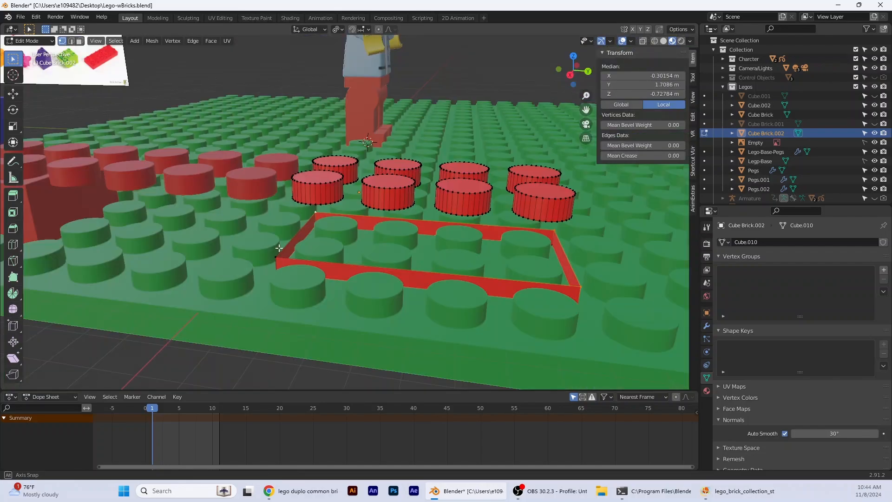
{"action": "left_click", "coordinate": [277, 250], "text": "shift"}
{"action": "key", "text": "f"}
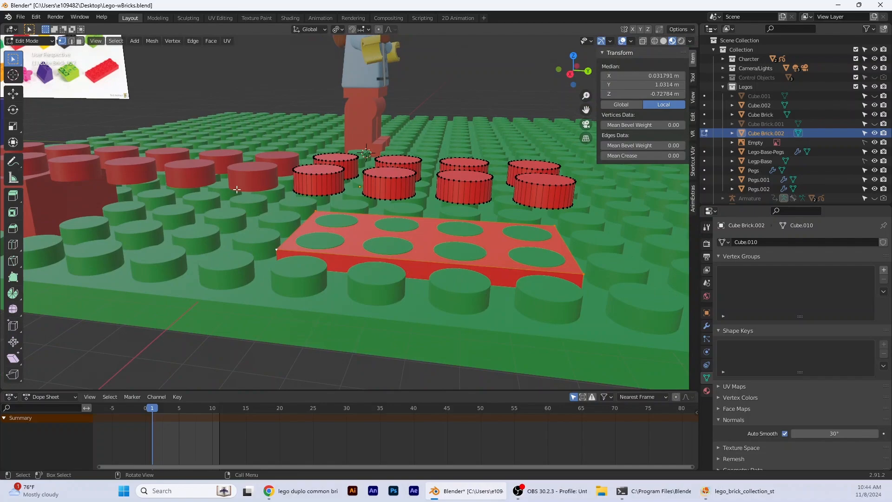
Try to select all eight floating pegs and move them down along Z, and undo the move.
{"action": "left_click", "coordinate": [13, 93]}
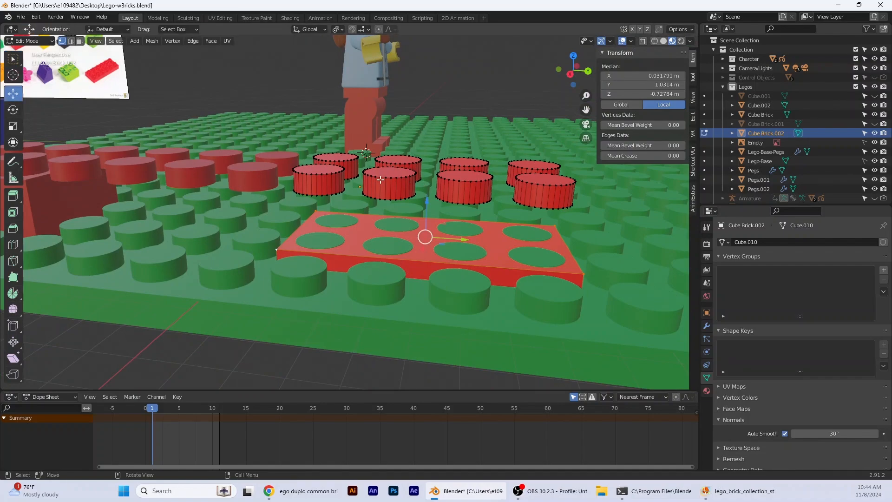
{"action": "key", "text": "l"}
{"action": "key", "text": "l"}
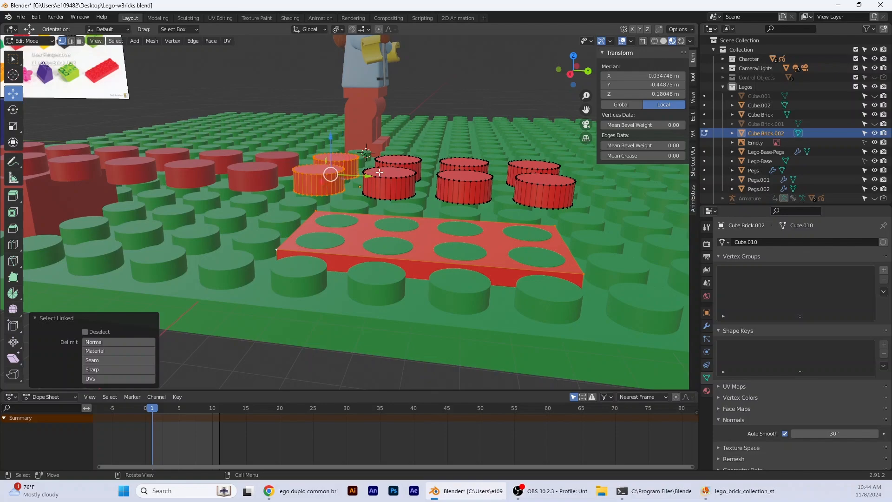
{"action": "key", "text": "l"}
{"action": "key", "text": "l"}
{"action": "key", "text": "l"}
{"action": "key", "text": "l"}
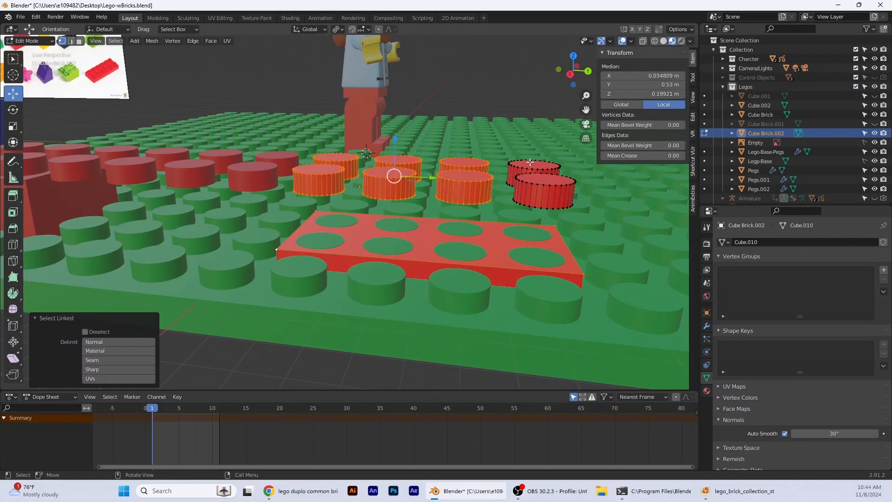
{"action": "key", "text": "l"}
{"action": "key", "text": "l"}
{"action": "left_click", "coordinate": [575, 75]}
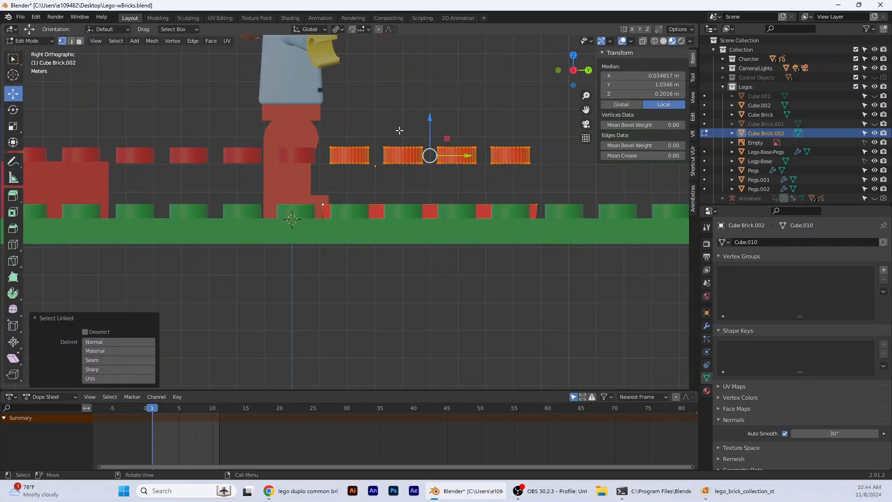
{"action": "left_click_drag", "start_coordinate": [434, 130], "coordinate": [434, 154]}
{"action": "key", "text": "ctrl+z"}
Starting from a cleared selection, select only the eight linked pegs and move them down along Z onto the new top face.
{"action": "key", "text": "alt+a"}
{"action": "middle_click_drag", "start_coordinate": [383, 205], "coordinate": [379, 235]}
{"action": "left_click_drag", "start_coordinate": [296, 136], "coordinate": [320, 156]}
{"action": "key", "text": "l"}
{"action": "key", "text": "l"}
{"action": "key", "text": "l"}
{"action": "key", "text": "l"}
{"action": "key", "text": "l"}
{"action": "key", "text": "l"}
{"action": "key", "text": "l"}
{"action": "key", "text": "l"}
{"action": "key", "text": "KP_3"}
{"action": "left_click_drag", "start_coordinate": [430, 129], "coordinate": [430, 169]}
Check how the lowered pegs sit on the thin brick, and switch to face selection with nothing selected.
{"action": "middle_click_drag", "start_coordinate": [430, 170], "coordinate": [397, 291]}
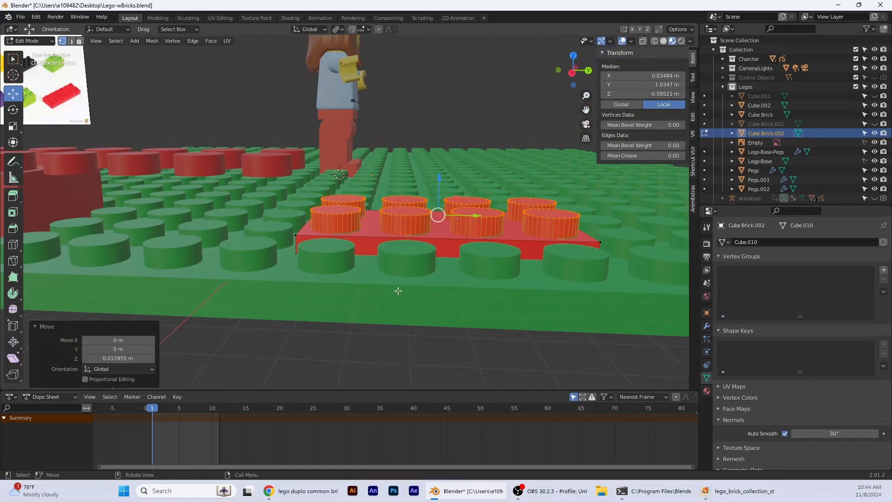
{"action": "scroll", "coordinate": [395, 321], "scroll_direction": "up", "scroll_amount": 3}
{"action": "middle_click_drag", "start_coordinate": [392, 330], "coordinate": [367, 372]}
{"action": "scroll", "coordinate": [464, 279], "scroll_direction": "down", "scroll_amount": 4}
{"action": "key", "text": "3"}
{"action": "left_click", "coordinate": [567, 220]}
{"action": "middle_click_drag", "start_coordinate": [227, 158], "coordinate": [308, 163]}
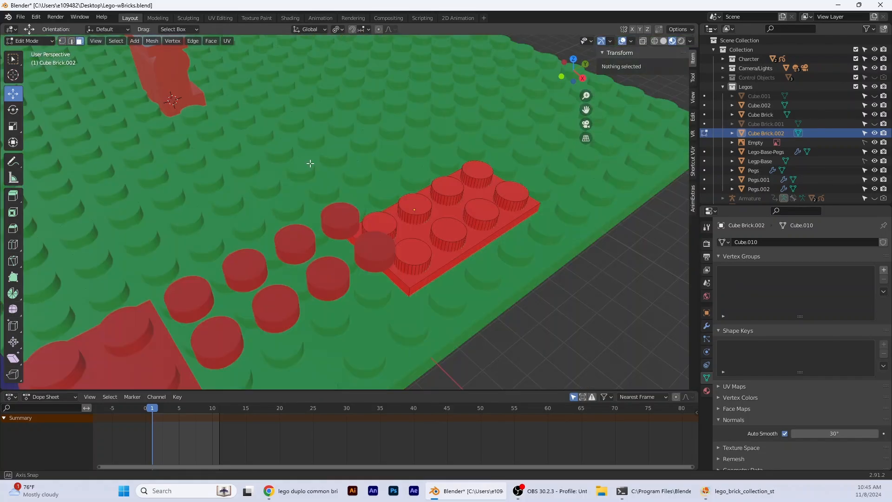
Finish mesh editing of the thin red 2x4 brick and return to Object Mode.
{"action": "scroll", "coordinate": [186, 155], "scroll_direction": "down", "scroll_amount": 5}
{"action": "middle_click_drag", "start_coordinate": [174, 154], "coordinate": [558, 82]}
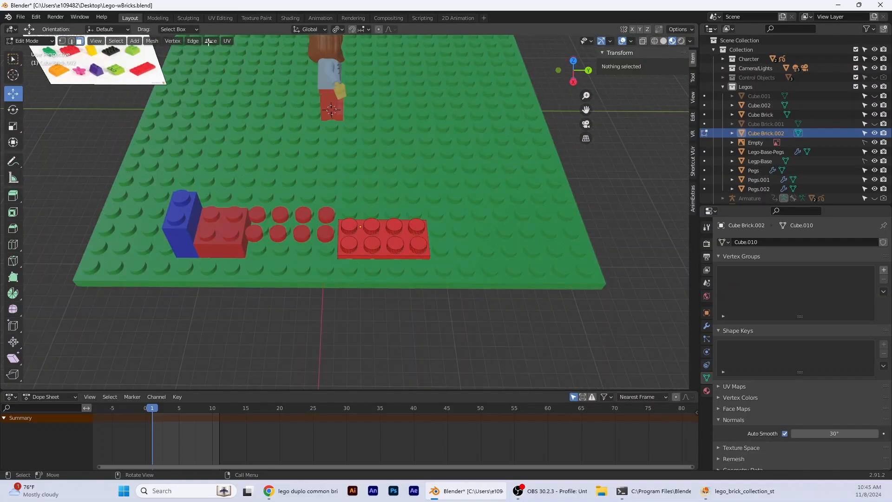
{"action": "left_click", "coordinate": [31, 41]}
{"action": "left_click", "coordinate": [27, 57]}
{"action": "left_click", "coordinate": [30, 42]}
{"action": "left_click", "coordinate": [30, 52]}
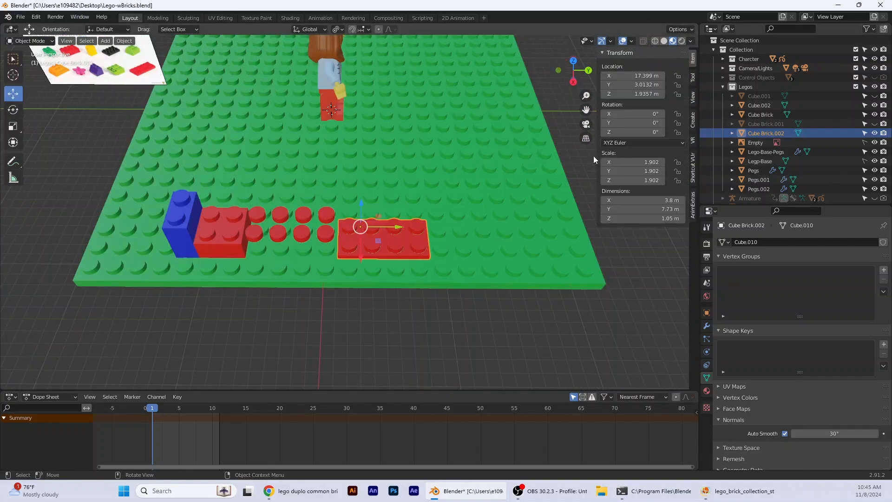
Lower the green baseplate's pegs about 0.047 m along Z and clear the selection.
{"action": "left_click", "coordinate": [523, 172]}
{"action": "left_click", "coordinate": [478, 202]}
{"action": "middle_click_drag", "start_coordinate": [478, 202], "coordinate": [480, 168]}
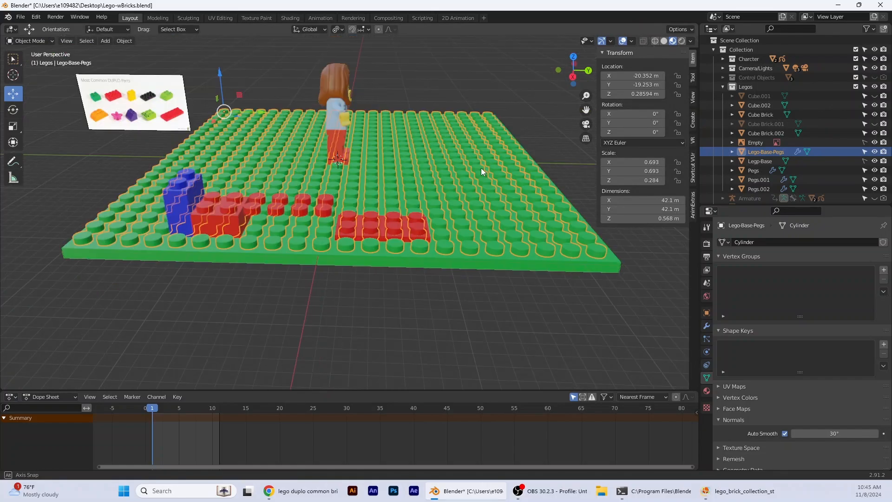
{"action": "left_click", "coordinate": [572, 75]}
{"action": "scroll", "coordinate": [410, 230], "scroll_direction": "up", "scroll_amount": 9}
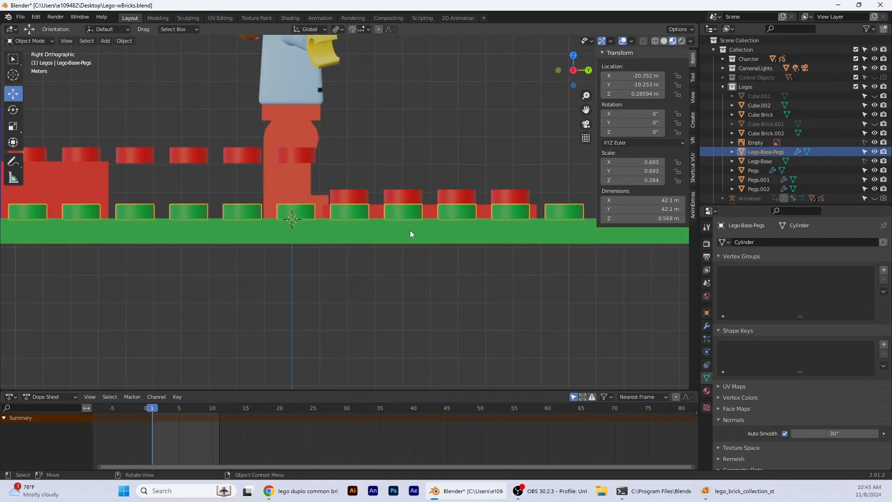
{"action": "middle_click_drag", "start_coordinate": [474, 262], "coordinate": [466, 283]}
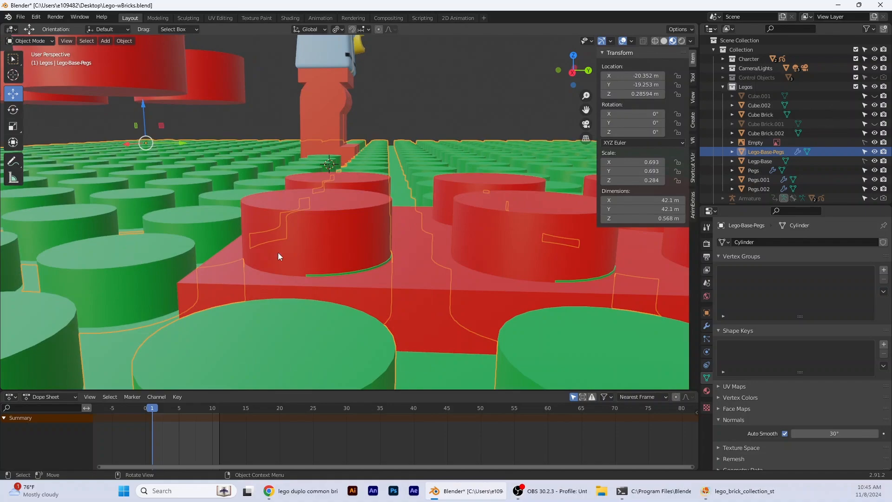
{"action": "scroll", "coordinate": [554, 264], "scroll_direction": "down", "scroll_amount": 3}
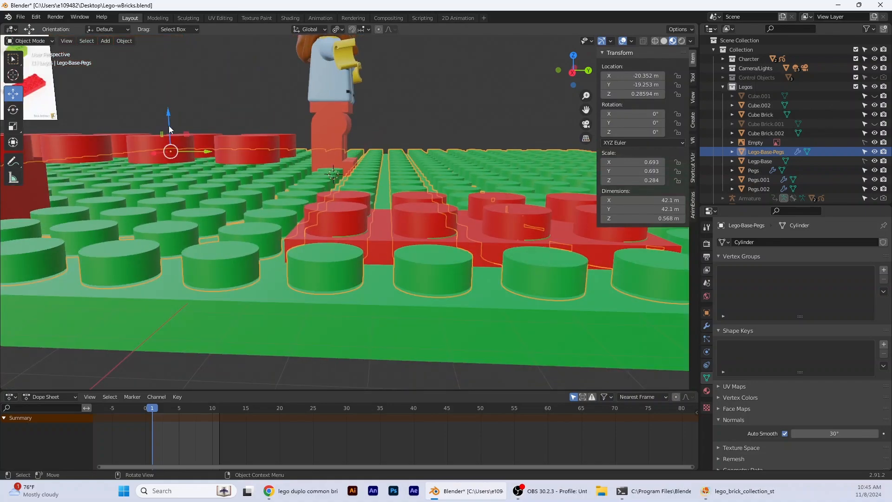
{"action": "left_click_drag", "start_coordinate": [169, 130], "coordinate": [168, 130]}
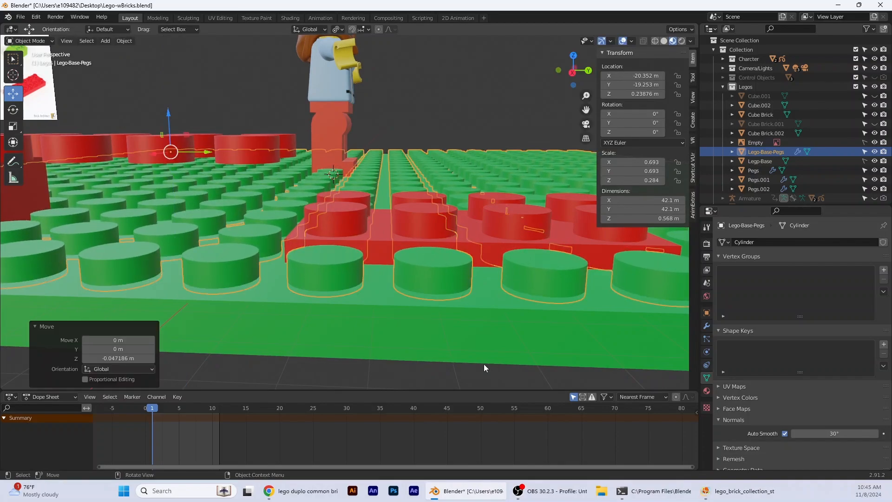
{"action": "left_click", "coordinate": [404, 369]}
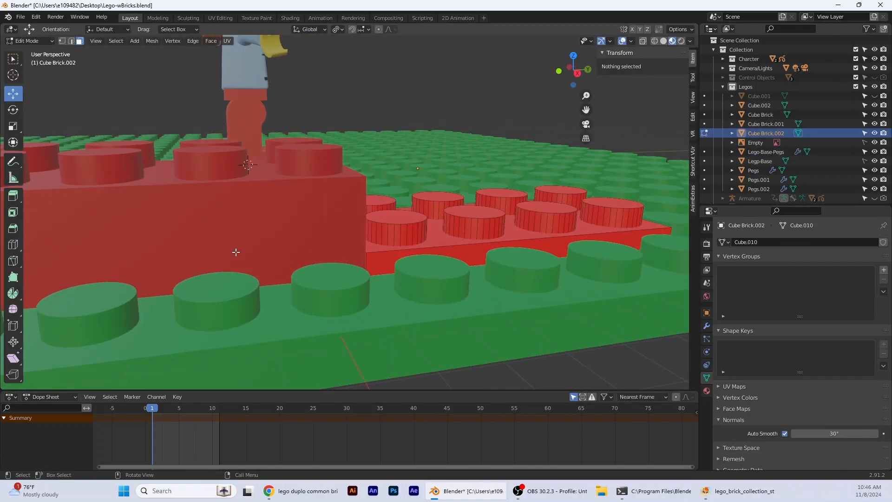
Duplicate the red 4x4 brick with its pegs along Y to beyond the thin red brick and align it with the baseplate pegs.
{"action": "scroll", "coordinate": [236, 252], "scroll_direction": "down", "scroll_amount": 6}
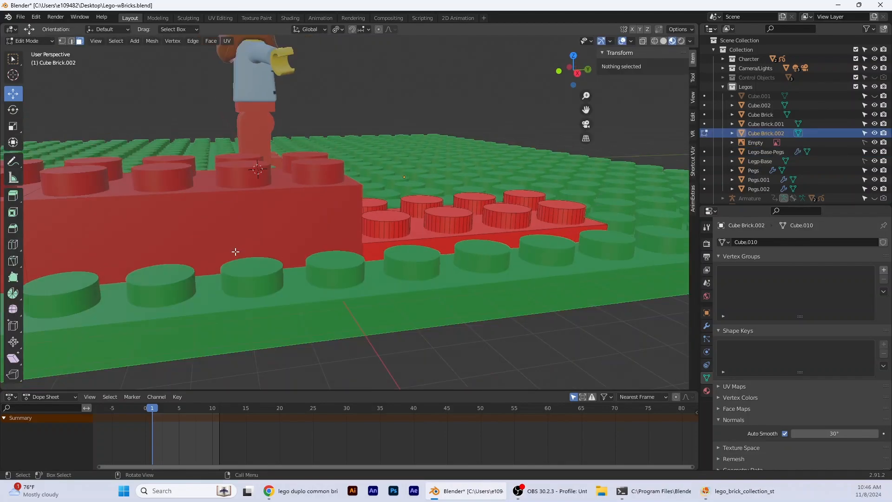
{"action": "middle_click_drag", "start_coordinate": [284, 294], "coordinate": [444, 312], "text": "shift"}
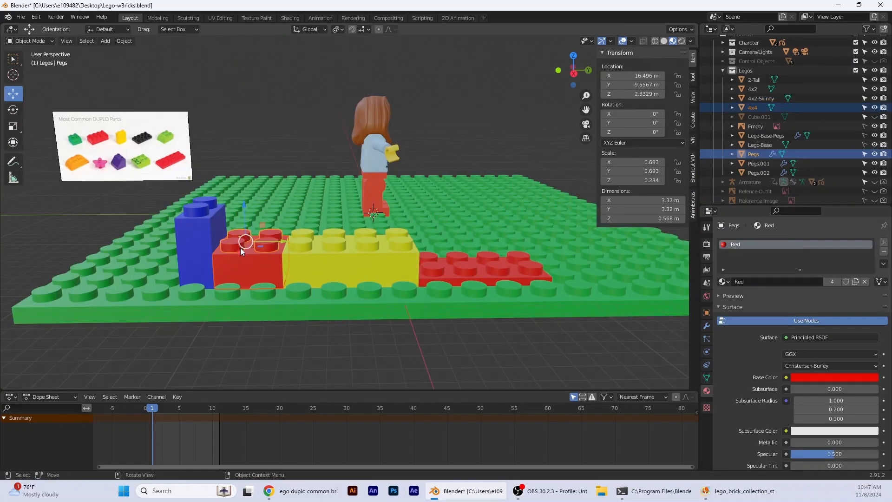
{"action": "key", "text": "shift+d"}
{"action": "key", "text": "y"}
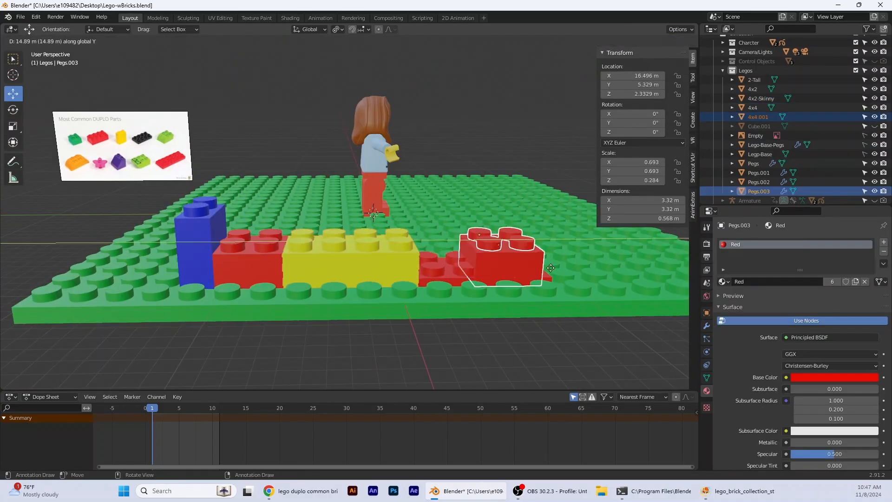
{"action": "left_click", "coordinate": [639, 254]}
{"action": "key", "text": "KP_3"}
{"action": "middle_click_drag", "start_coordinate": [568, 255], "coordinate": [367, 254], "text": "shift"}
{"action": "scroll", "coordinate": [371, 251], "scroll_direction": "up", "scroll_amount": 5}
{"action": "left_click_drag", "start_coordinate": [448, 228], "coordinate": [440, 228]}
In Edit Mode, extrude both end faces of the duplicated red brick outward by about 1.90 m along their normals.
{"action": "left_click", "coordinate": [30, 41]}
{"action": "left_click", "coordinate": [36, 62]}
{"action": "middle_click_drag", "start_coordinate": [418, 222], "coordinate": [242, 246]}
{"action": "left_click", "coordinate": [207, 260], "text": "shift"}
{"action": "key", "text": "KP_3"}
{"action": "left_click", "coordinate": [13, 196]}
{"action": "left_click_drag", "start_coordinate": [421, 219], "coordinate": [456, 164]}
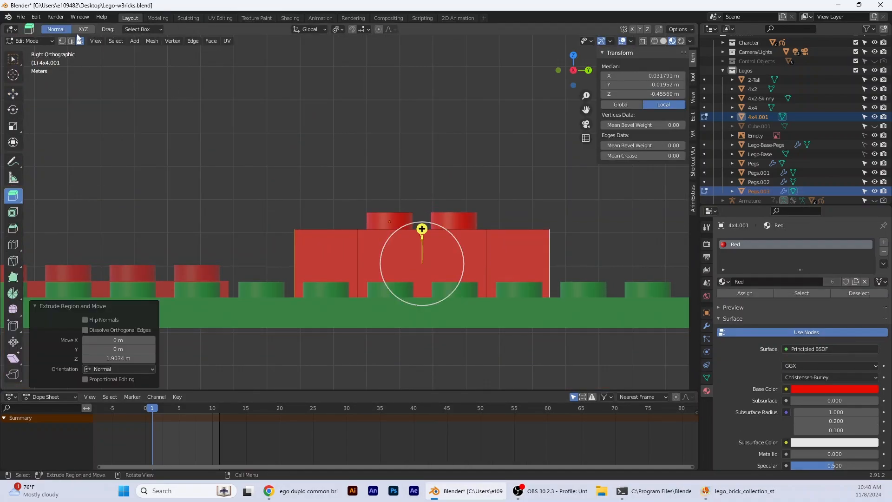
Bevel the two upper outer edges at the extended brick's ends with a width of 0.956 m and 7 segments.
{"action": "middle_click_drag", "start_coordinate": [291, 266], "coordinate": [288, 278]}
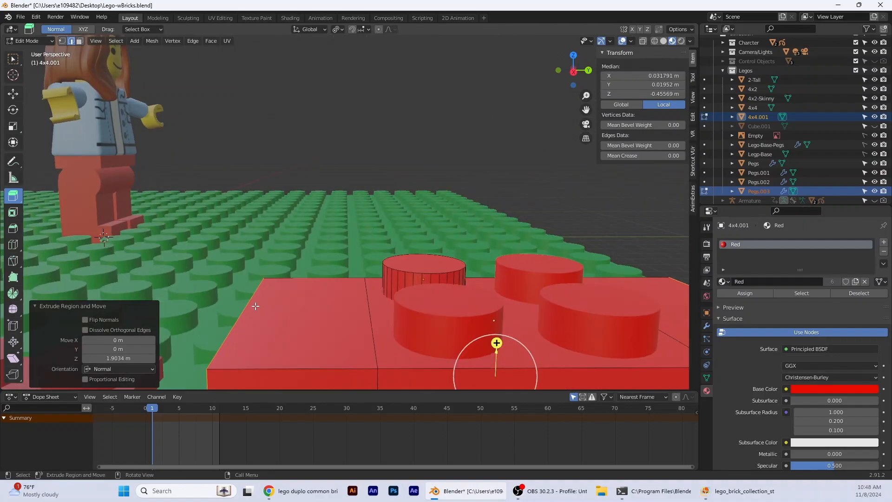
{"action": "left_click", "coordinate": [247, 310]}
{"action": "scroll", "coordinate": [473, 270], "scroll_direction": "down", "scroll_amount": 3}
{"action": "scroll", "coordinate": [473, 270], "scroll_direction": "down", "scroll_amount": 2}
{"action": "left_click", "coordinate": [511, 249], "text": "shift"}
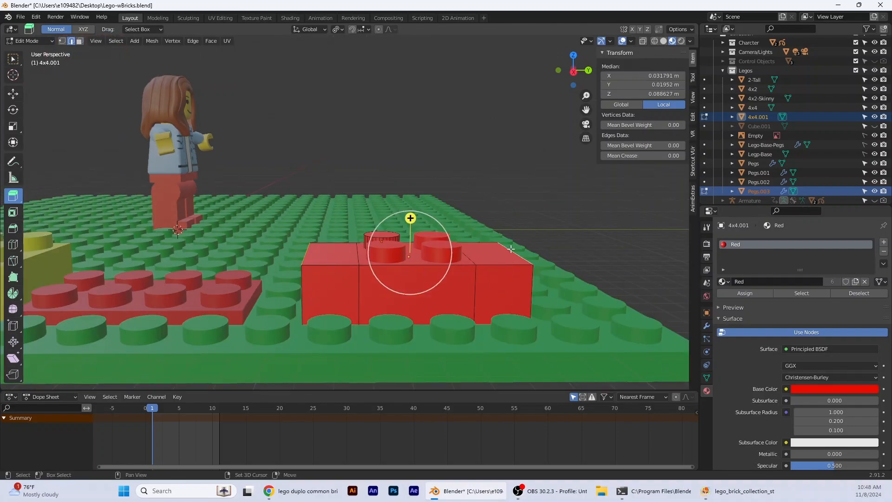
{"action": "scroll", "coordinate": [463, 298], "scroll_direction": "up", "scroll_amount": 2}
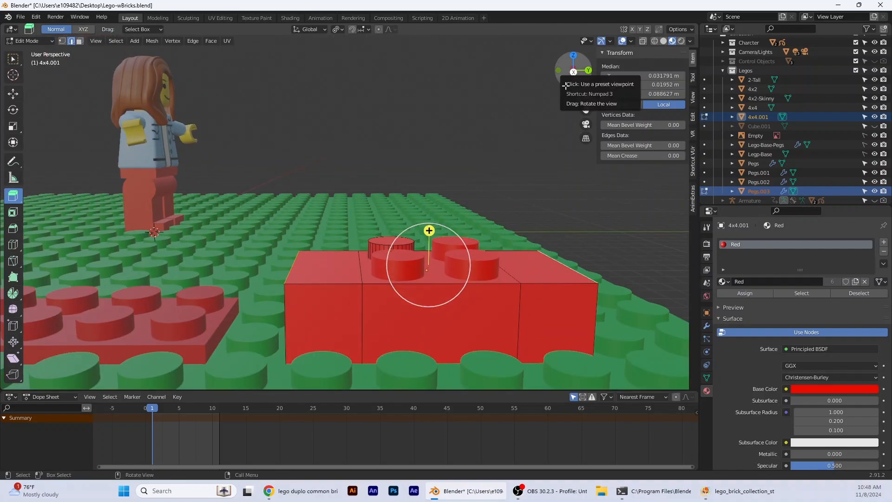
{"action": "left_click_drag", "start_coordinate": [429, 230], "coordinate": [432, 219]}
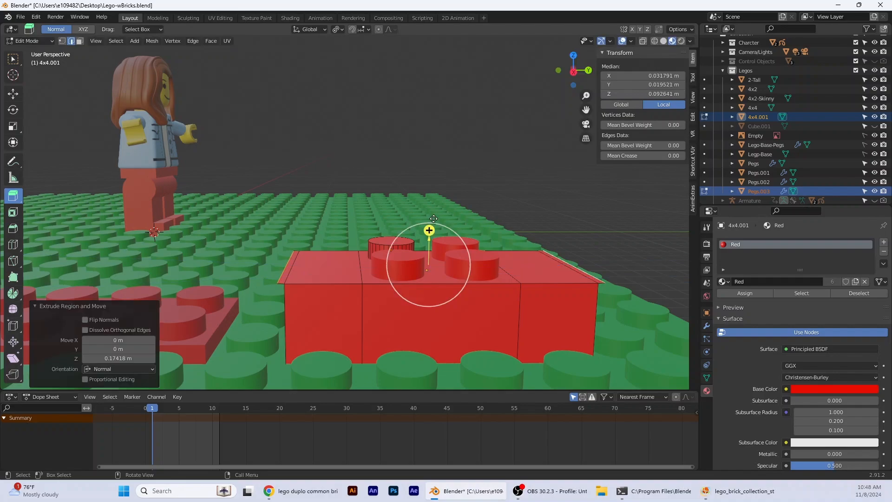
{"action": "key", "text": "ctrl+z"}
{"action": "left_click", "coordinate": [19, 230]}
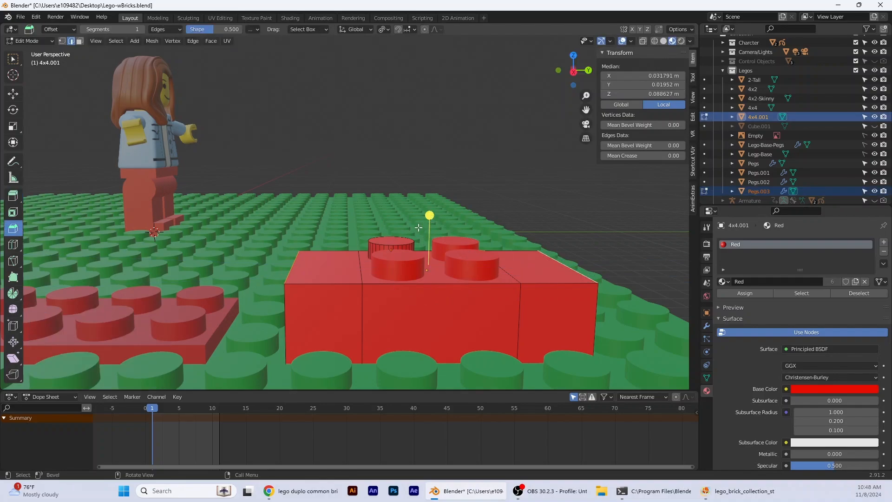
{"action": "left_click_drag", "start_coordinate": [430, 215], "coordinate": [442, 148]}
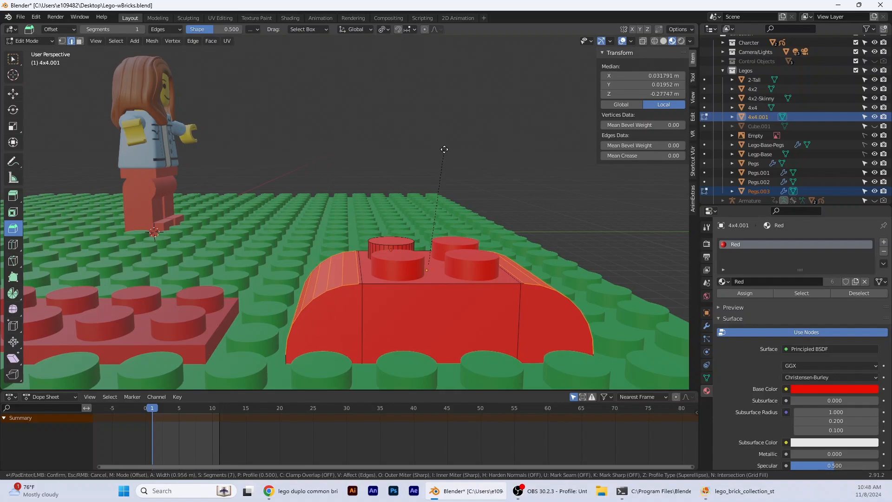
{"action": "left_click", "coordinate": [444, 149]}
{"action": "scroll", "coordinate": [466, 318], "scroll_direction": "down", "scroll_amount": 5}
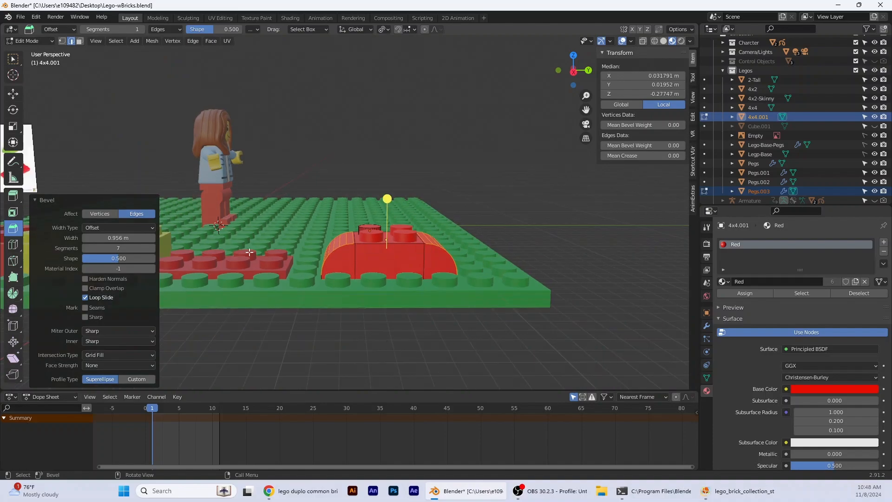
Back in Object Mode, shade the rounded red brick smooth and enable Auto Smooth on its normals.
{"action": "left_click", "coordinate": [13, 59]}
{"action": "left_click", "coordinate": [428, 314]}
{"action": "middle_click_drag", "start_coordinate": [428, 314], "coordinate": [223, 276]}
{"action": "left_click", "coordinate": [32, 40]}
{"action": "left_click", "coordinate": [33, 49]}
{"action": "middle_click_drag", "start_coordinate": [369, 248], "coordinate": [361, 286]}
{"action": "scroll", "coordinate": [361, 286], "scroll_direction": "up", "scroll_amount": 4}
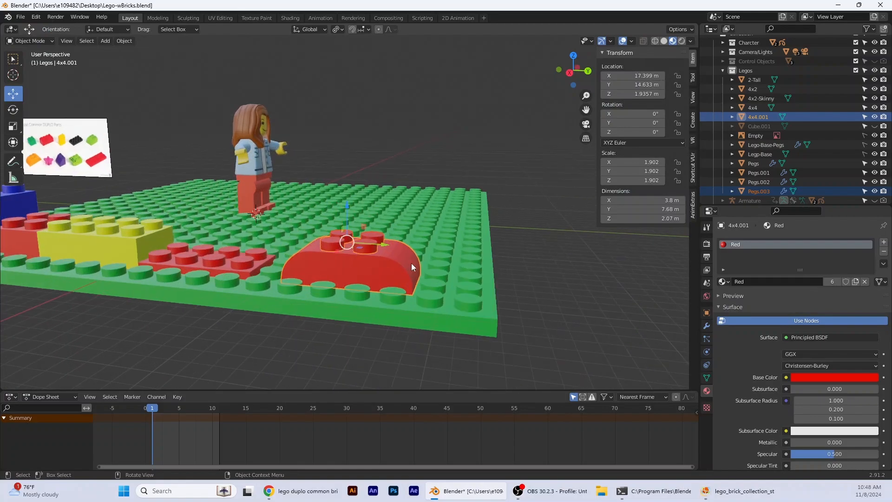
{"action": "right_click", "coordinate": [404, 265]}
{"action": "left_click", "coordinate": [394, 268]}
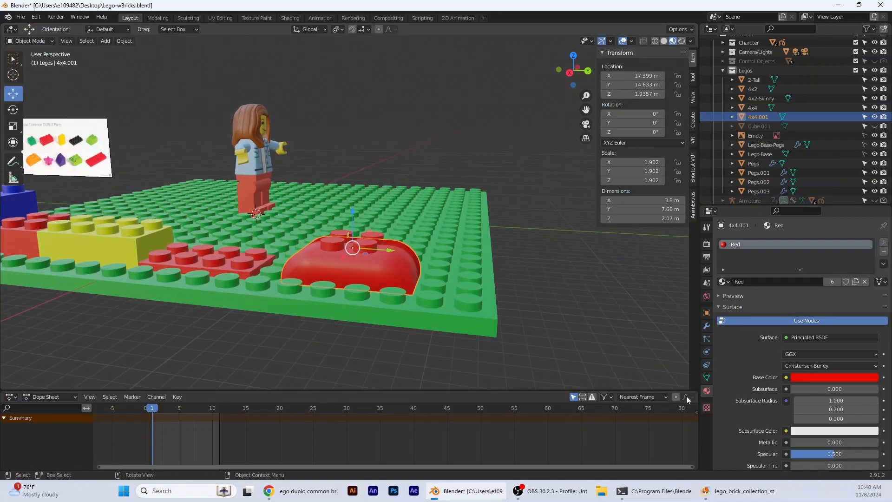
{"action": "left_click", "coordinate": [707, 377]}
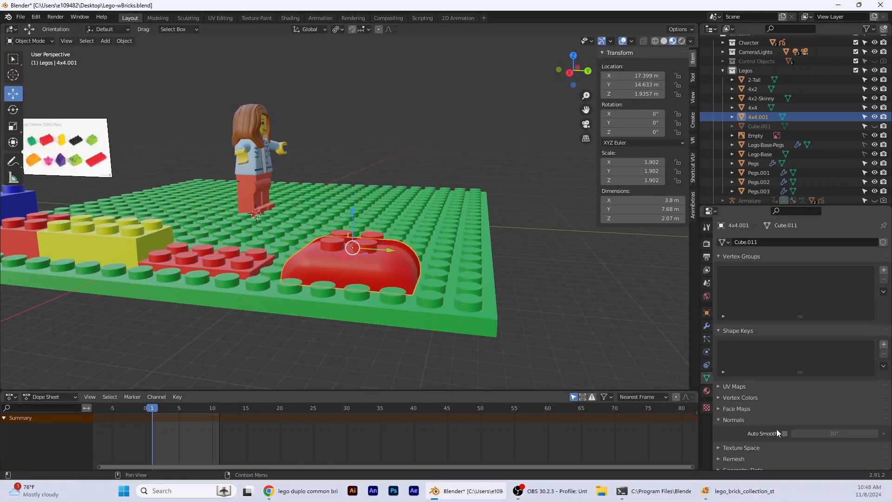
{"action": "left_click", "coordinate": [784, 434]}
Compare the row of built bricks with the DUPLO parts reference image.
{"action": "mouse_move", "coordinate": [374, 364]}
{"action": "middle_mouse_down"}
{"action": "mouse_move", "coordinate": [422, 362]}
{"action": "mouse_move", "coordinate": [376, 378]}
{"action": "mouse_move", "coordinate": [388, 384]}
{"action": "middle_mouse_up"}
{"action": "left_click", "coordinate": [573, 78]}
{"action": "scroll", "coordinate": [419, 319], "scroll_direction": "up", "scroll_amount": 4}
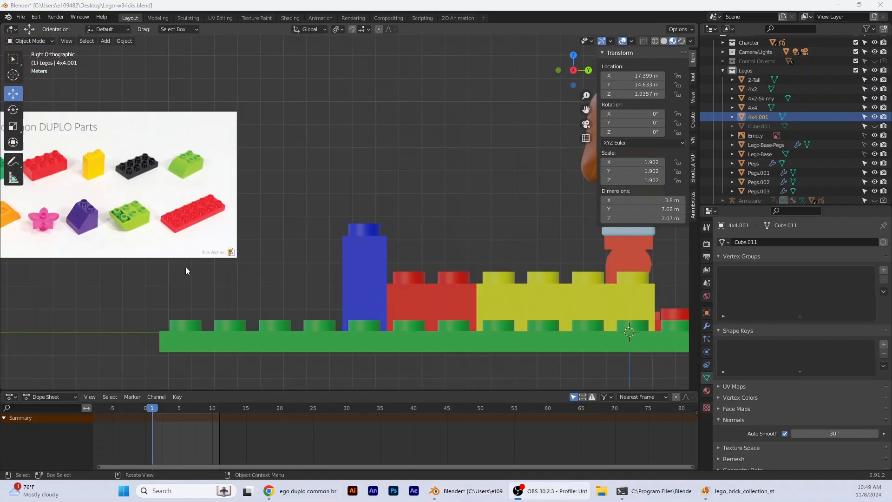
{"action": "middle_click_drag", "start_coordinate": [568, 309], "coordinate": [534, 319]}
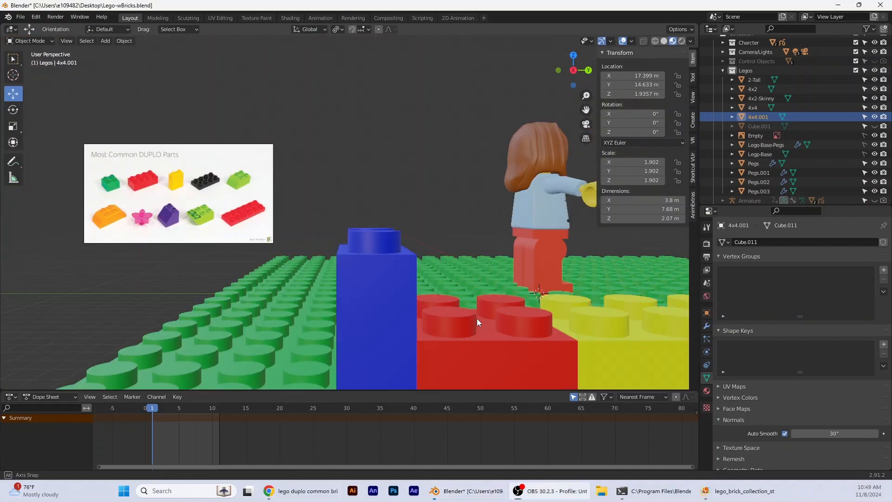
{"action": "scroll", "coordinate": [534, 319], "scroll_direction": "up", "scroll_amount": 5}
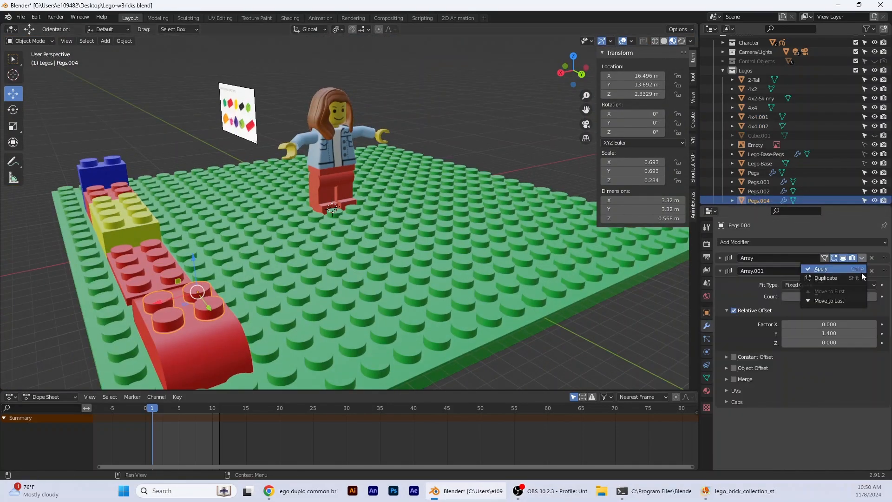
Duplicate the rounded red brick with its pegs along X and nudge the copy about 0.056 m along X into alignment.
{"action": "right_click", "coordinate": [187, 340]}
{"action": "key", "text": "Escape"}
{"action": "key", "text": "shift+d"}
{"action": "key", "text": "x"}
{"action": "left_click", "coordinate": [284, 297]}
{"action": "left_click", "coordinate": [577, 75]}
{"action": "left_click_drag", "start_coordinate": [111, 232], "coordinate": [107, 232]}
{"action": "middle_click_drag", "start_coordinate": [256, 211], "coordinate": [223, 192]}
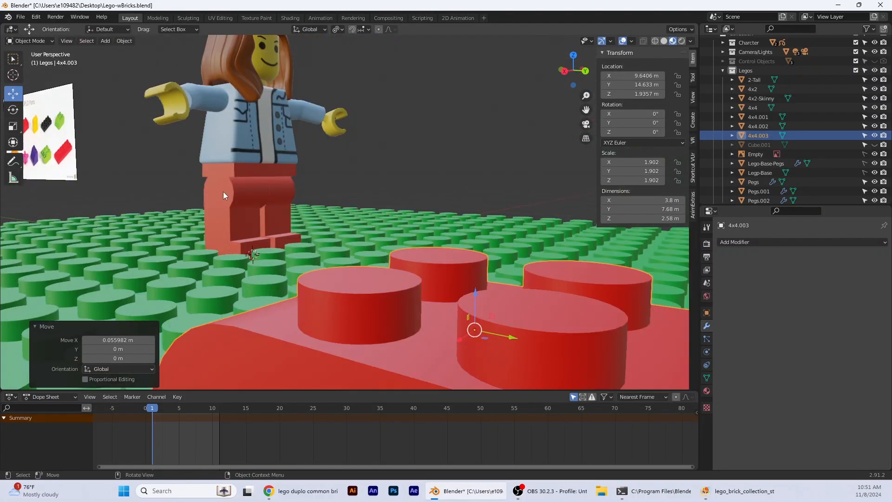
In Edit Mode, delete the curved strip faces and both side faces of one rounded end of the copied brick.
{"action": "left_click", "coordinate": [50, 43]}
{"action": "left_click", "coordinate": [31, 65]}
{"action": "scroll", "coordinate": [457, 334], "scroll_direction": "down", "scroll_amount": 4}
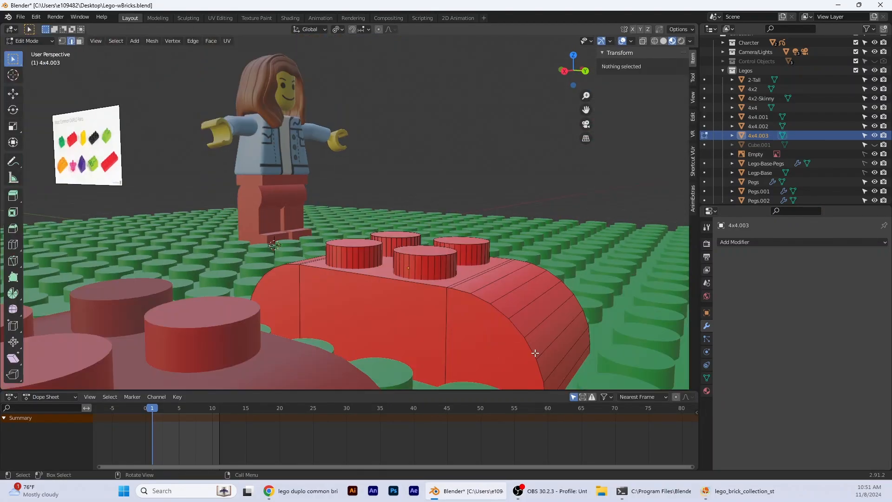
{"action": "left_click", "coordinate": [486, 333]}
{"action": "key", "text": "3"}
{"action": "left_click", "coordinate": [503, 337]}
{"action": "middle_click_drag", "start_coordinate": [514, 342], "coordinate": [373, 304]}
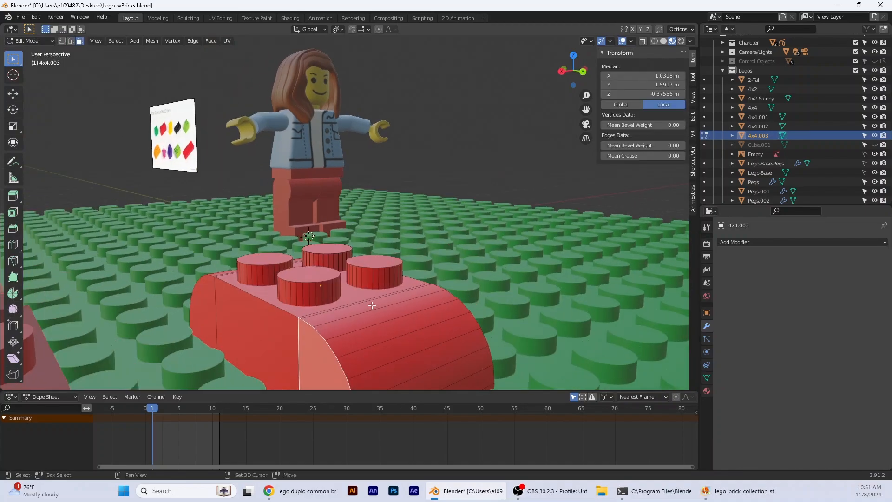
{"action": "left_click", "coordinate": [371, 307], "text": "shift"}
{"action": "left_click", "coordinate": [376, 323], "text": "shift"}
{"action": "left_click", "coordinate": [377, 340], "text": "shift"}
{"action": "left_click", "coordinate": [403, 340], "text": "shift"}
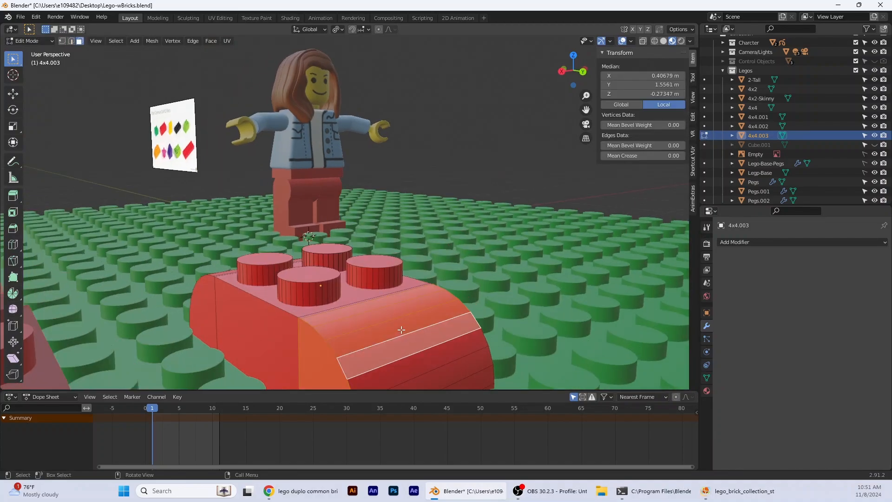
{"action": "scroll", "coordinate": [401, 330], "scroll_direction": "down", "scroll_amount": 1}
{"action": "left_click", "coordinate": [372, 342], "text": "shift"}
{"action": "left_click", "coordinate": [376, 354], "text": "shift"}
{"action": "left_click", "coordinate": [373, 367], "text": "shift"}
{"action": "middle_click_drag", "start_coordinate": [495, 329], "coordinate": [381, 325]}
{"action": "left_click", "coordinate": [129, 259], "text": "shift"}
{"action": "key", "text": "x"}
{"action": "left_click", "coordinate": [126, 247]}
Hide the baseplate's pegs and raise the copied brick's entire mesh about 0.047 m along Z.
{"action": "middle_click_drag", "start_coordinate": [193, 291], "coordinate": [258, 287]}
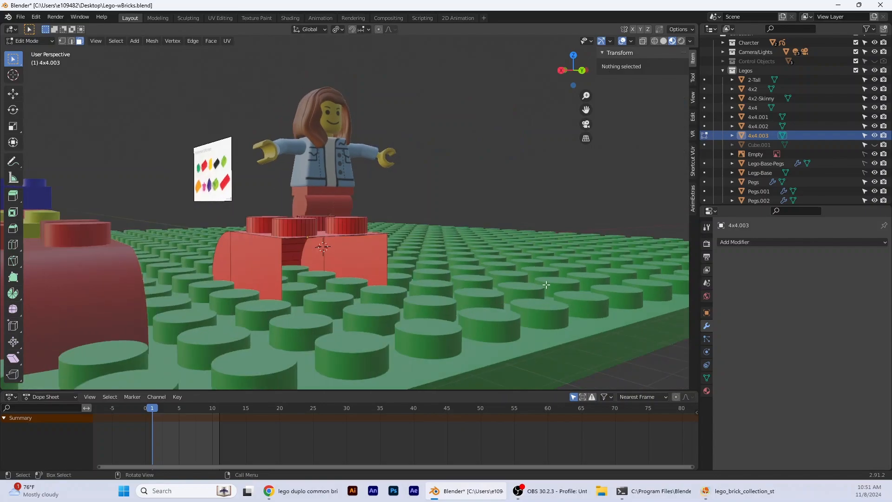
{"action": "middle_click_drag", "start_coordinate": [427, 308], "coordinate": [417, 316]}
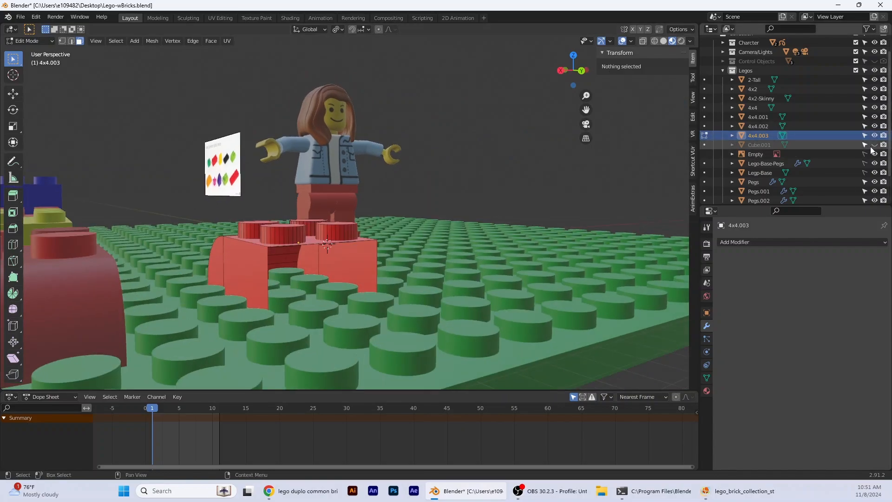
{"action": "left_click", "coordinate": [874, 164]}
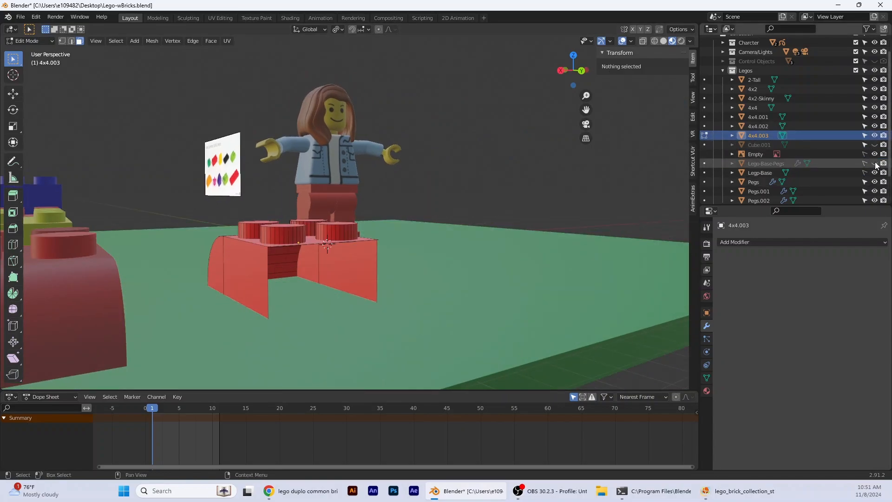
{"action": "left_click", "coordinate": [12, 94]}
{"action": "key", "text": "a"}
{"action": "left_click_drag", "start_coordinate": [299, 216], "coordinate": [304, 212]}
Delete the leftover bottom face that extends past the open end of the copied red brick.
{"action": "left_click", "coordinate": [71, 41]}
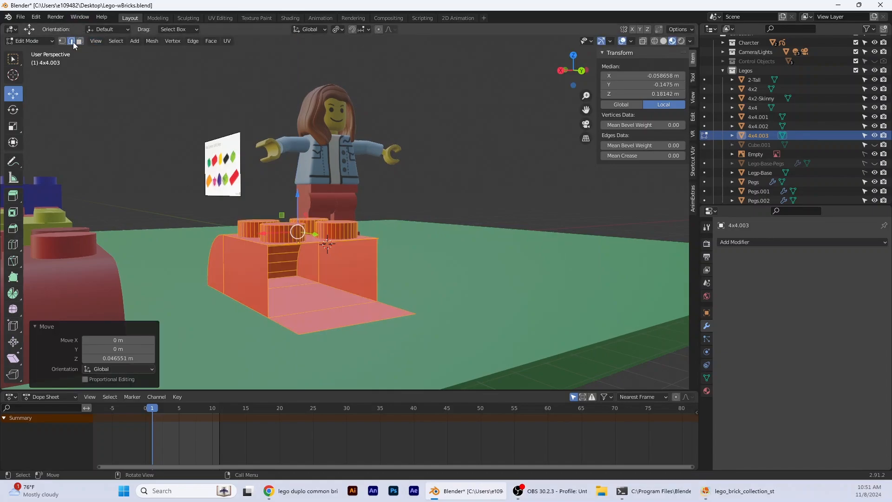
{"action": "left_click", "coordinate": [80, 41]}
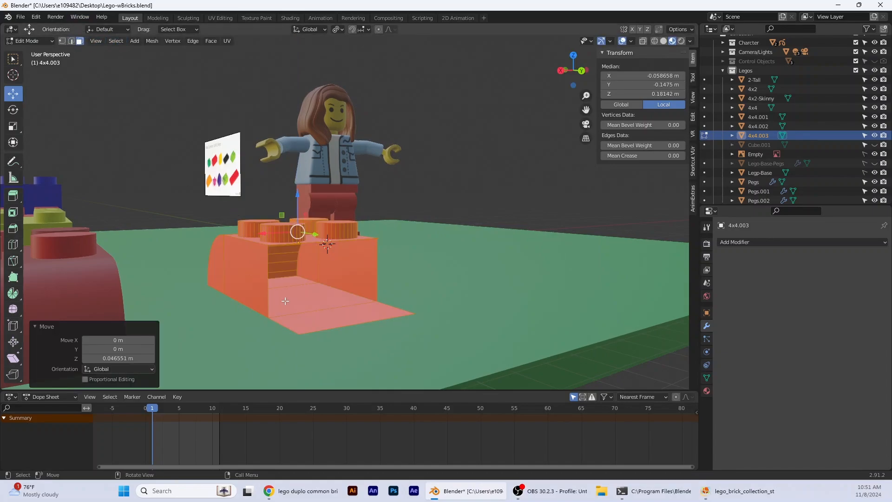
{"action": "left_click", "coordinate": [305, 321]}
{"action": "key", "text": "x"}
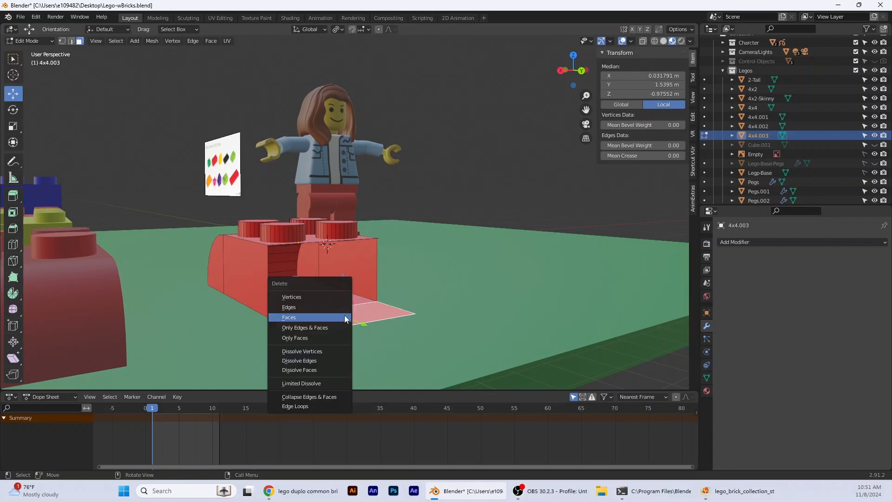
{"action": "left_click", "coordinate": [345, 318]}
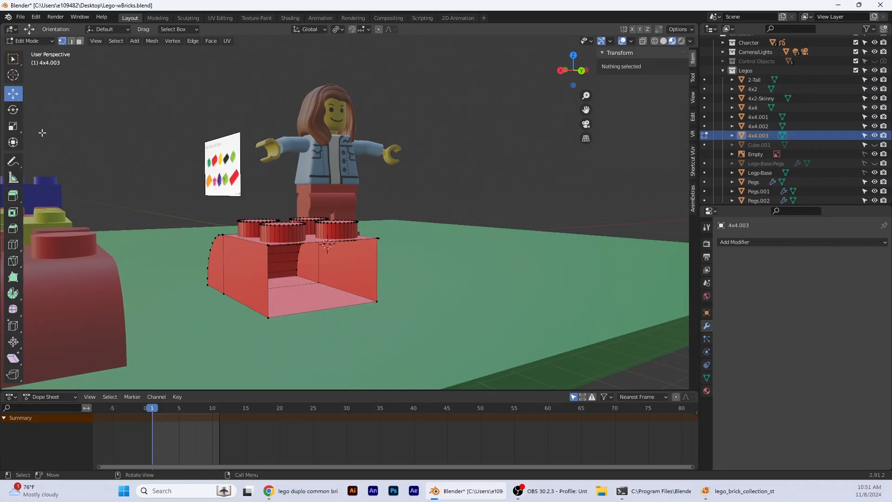
Delete the narrow top strip face that protrudes past the open end of the copied red brick.
{"action": "scroll", "coordinate": [197, 289], "scroll_direction": "up", "scroll_amount": 5}
{"action": "middle_click_drag", "start_coordinate": [162, 310], "coordinate": [154, 301]}
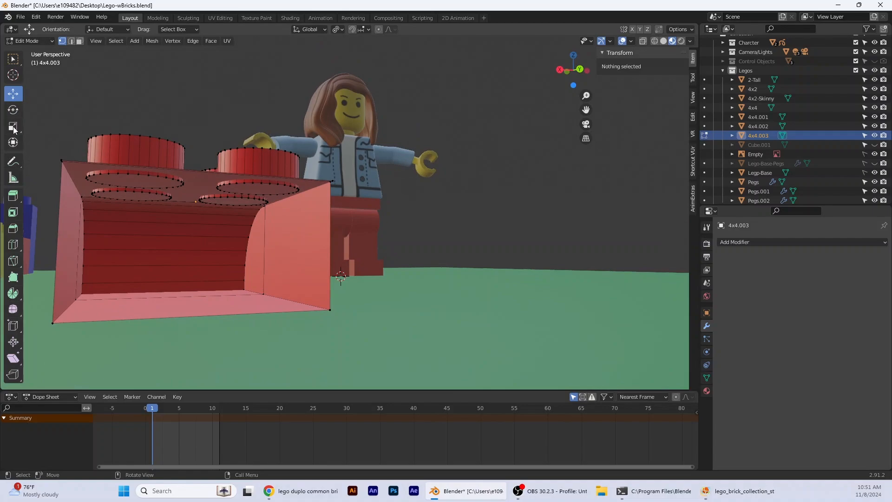
{"action": "key", "text": "w"}
{"action": "middle_click_drag", "start_coordinate": [83, 195], "coordinate": [128, 218]}
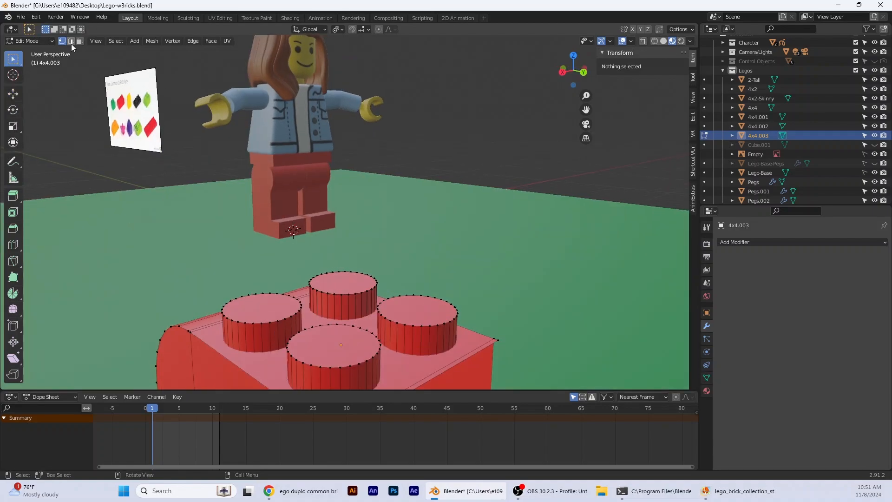
{"action": "left_click", "coordinate": [79, 41]}
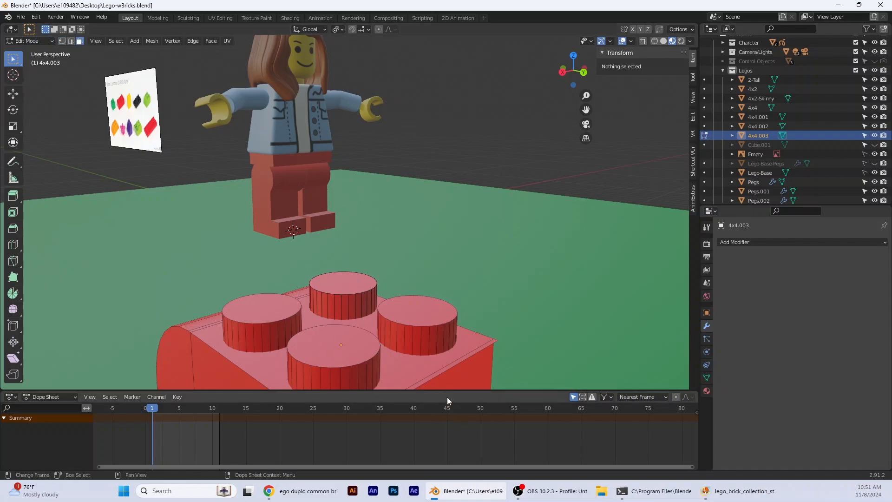
{"action": "left_click", "coordinate": [442, 378]}
{"action": "key", "text": "x"}
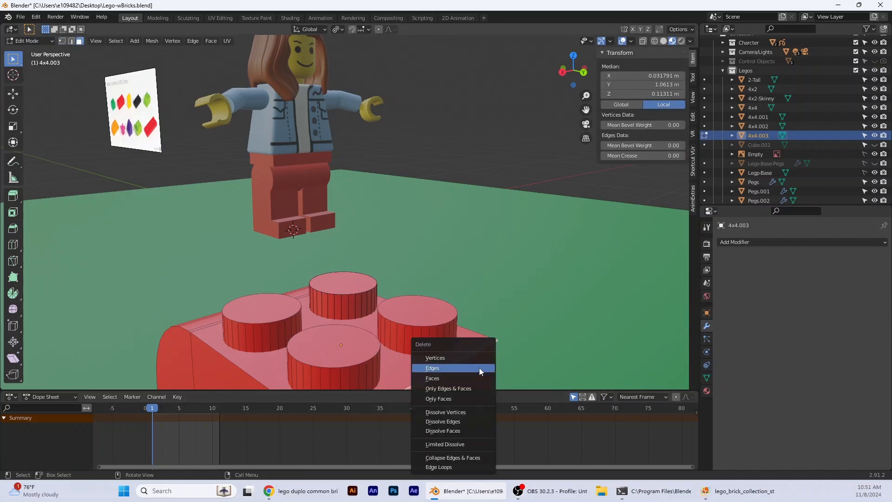
{"action": "left_click", "coordinate": [466, 381]}
Fill the copied brick's open end with a new face between its four corner vertices, and return to Object Mode.
{"action": "middle_click_drag", "start_coordinate": [412, 370], "coordinate": [60, 41]}
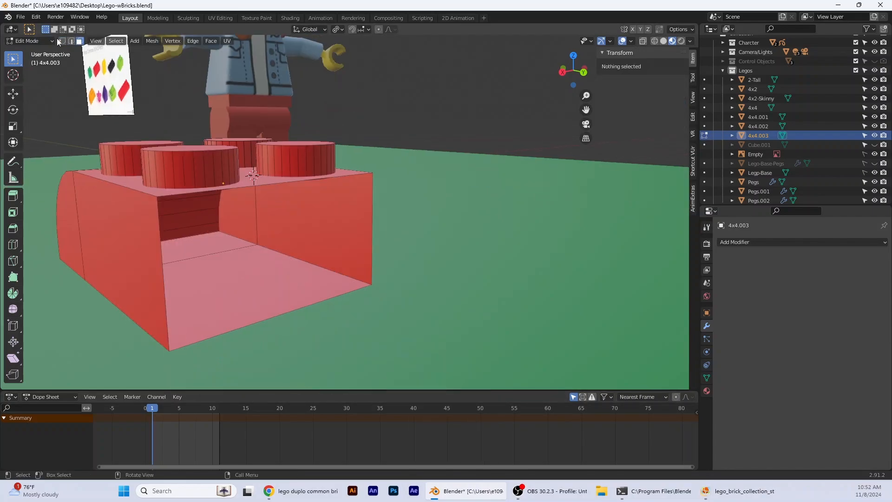
{"action": "left_click", "coordinate": [154, 198]}
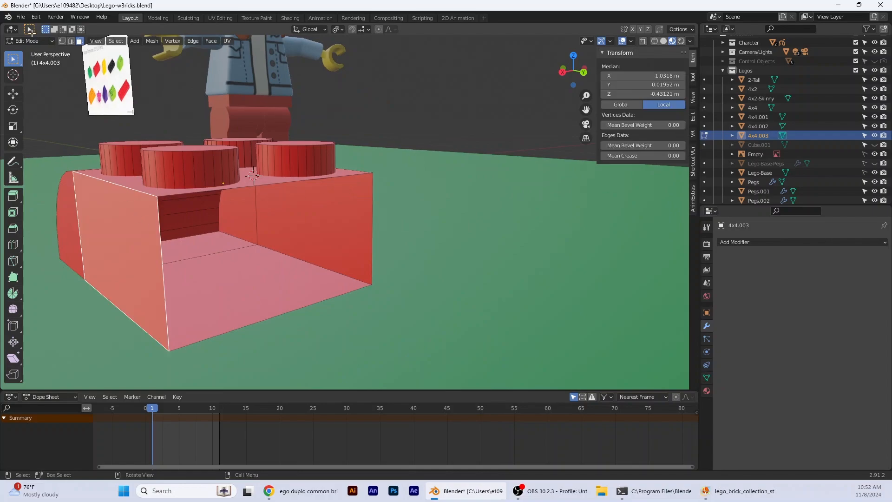
{"action": "key", "text": "1"}
{"action": "left_click", "coordinate": [160, 198]}
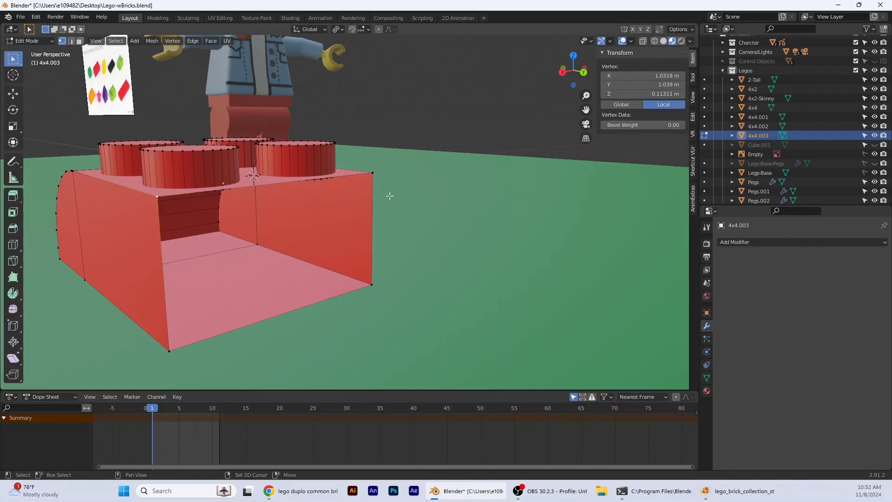
{"action": "left_click", "coordinate": [372, 172], "text": "shift"}
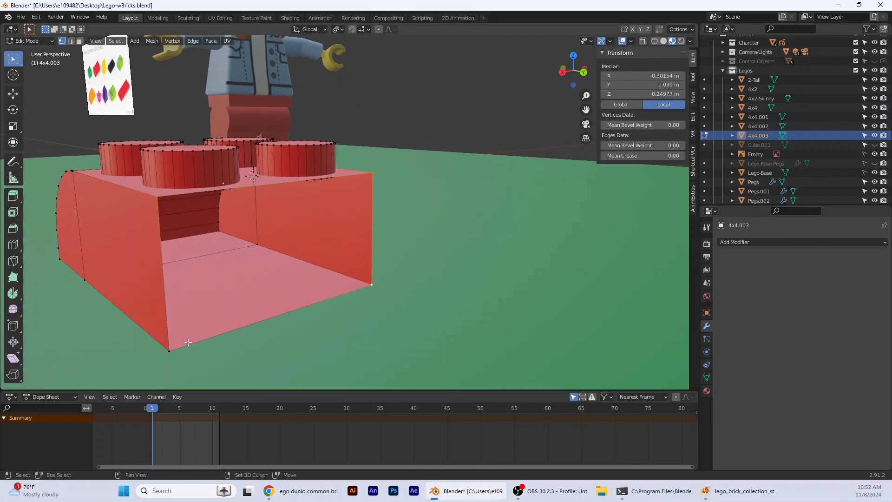
{"action": "key", "text": "f"}
{"action": "middle_click_drag", "start_coordinate": [229, 265], "coordinate": [307, 334]}
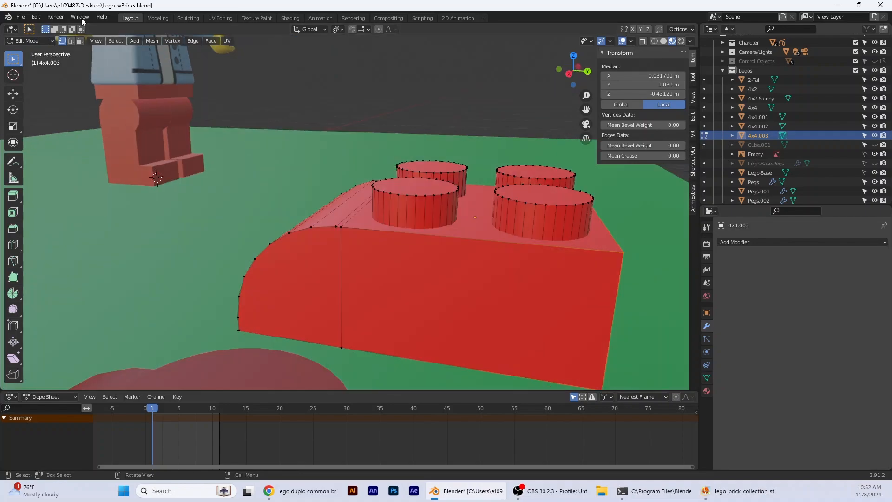
{"action": "left_click", "coordinate": [44, 40]}
{"action": "left_click", "coordinate": [41, 49]}
Duplicate the tall blue brick's body about 1.9 m along negative Y, directly beside the original.
{"action": "scroll", "coordinate": [245, 171], "scroll_direction": "down", "scroll_amount": 6}
{"action": "middle_click_drag", "start_coordinate": [398, 279], "coordinate": [205, 245]}
{"action": "scroll", "coordinate": [418, 288], "scroll_direction": "down", "scroll_amount": 4}
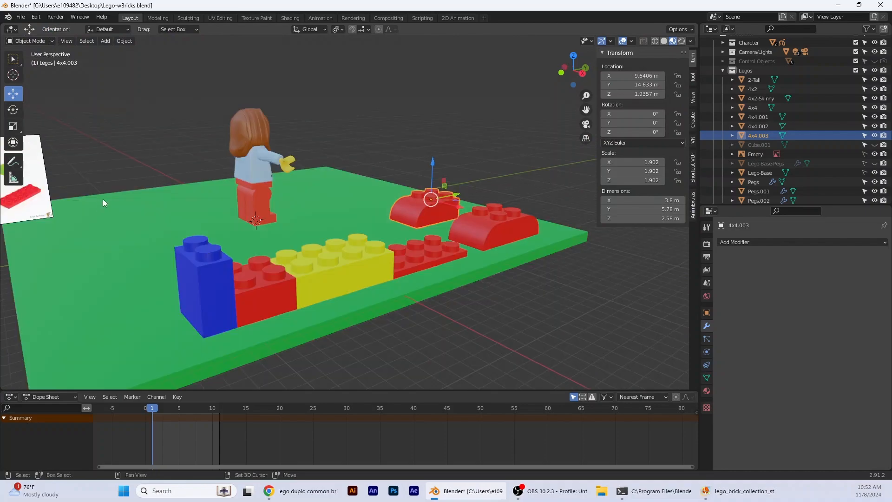
{"action": "middle_click_drag", "start_coordinate": [103, 203], "coordinate": [258, 212], "text": "shift"}
{"action": "scroll", "coordinate": [264, 199], "scroll_direction": "up", "scroll_amount": 5}
{"action": "middle_click_drag", "start_coordinate": [176, 303], "coordinate": [132, 279]}
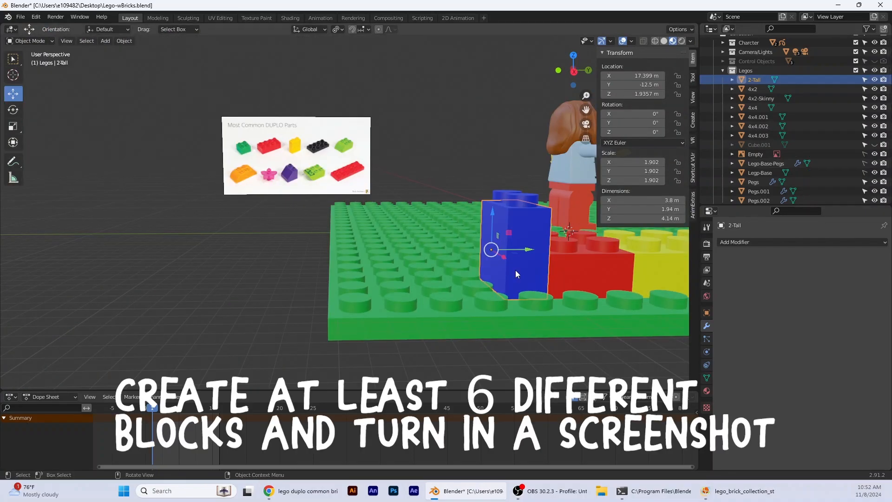
{"action": "key", "text": "shift+d"}
{"action": "key", "text": "y"}
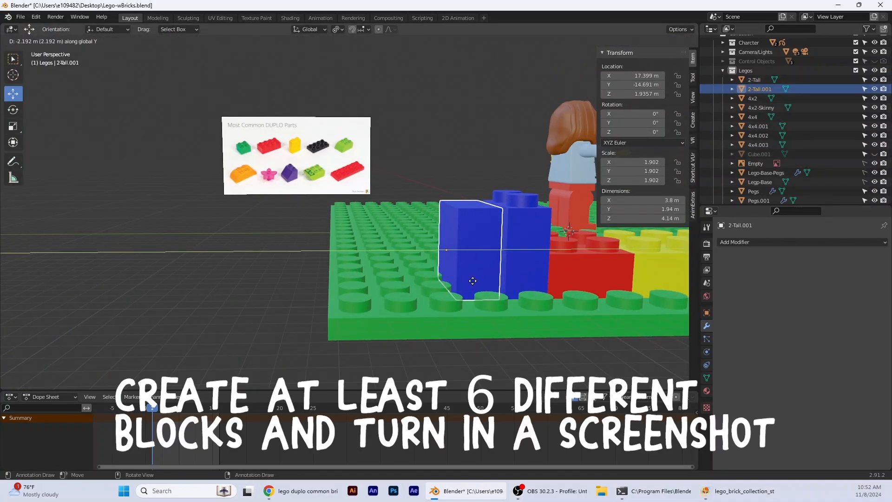
{"action": "left_click", "coordinate": [479, 280]}
Replace the copied tall brick's blue material with a new purple one named Purple.
{"action": "key", "text": "KP_3"}
{"action": "scroll", "coordinate": [447, 261], "scroll_direction": "up", "scroll_amount": 5}
{"action": "left_click", "coordinate": [706, 391]}
{"action": "left_click", "coordinate": [884, 252]}
{"action": "left_click", "coordinate": [812, 282]}
{"action": "left_click", "coordinate": [833, 377]}
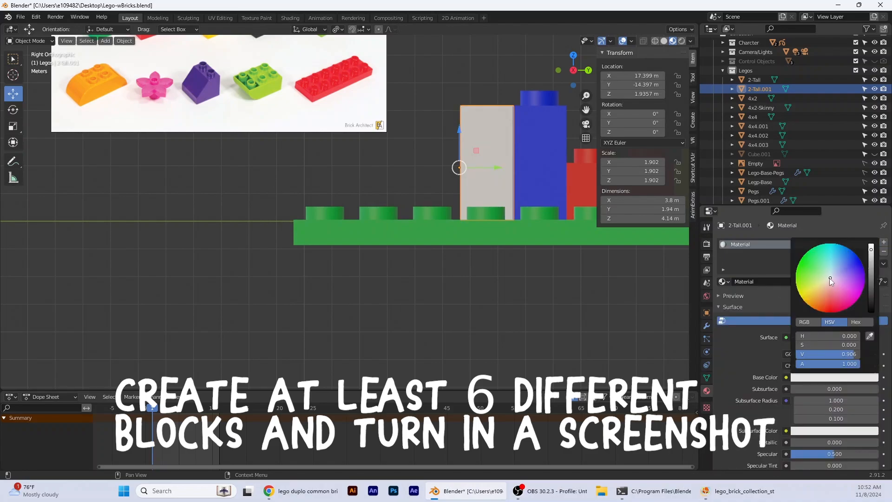
{"action": "left_click_drag", "start_coordinate": [830, 279], "coordinate": [864, 280]}
{"action": "left_click", "coordinate": [760, 281]}
{"action": "type", "text": "Pal"}
{"action": "key", "text": "Return"}
Nudge the purple brick about -0.042 m along Y to line it up beside the blue brick.
{"action": "scroll", "coordinate": [581, 231], "scroll_direction": "up", "scroll_amount": 1}
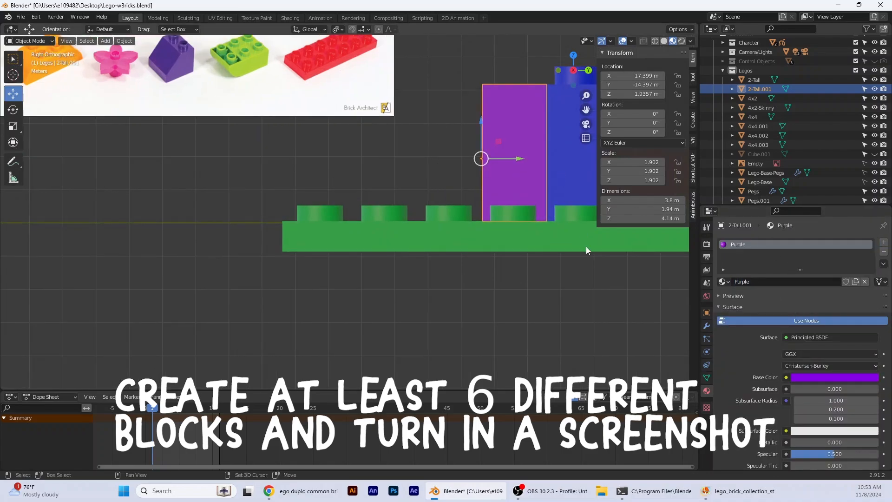
{"action": "middle_click_drag", "start_coordinate": [563, 247], "coordinate": [361, 310], "text": "shift"}
{"action": "left_click_drag", "start_coordinate": [316, 222], "coordinate": [315, 222]}
{"action": "scroll", "coordinate": [340, 245], "scroll_direction": "down", "scroll_amount": 2}
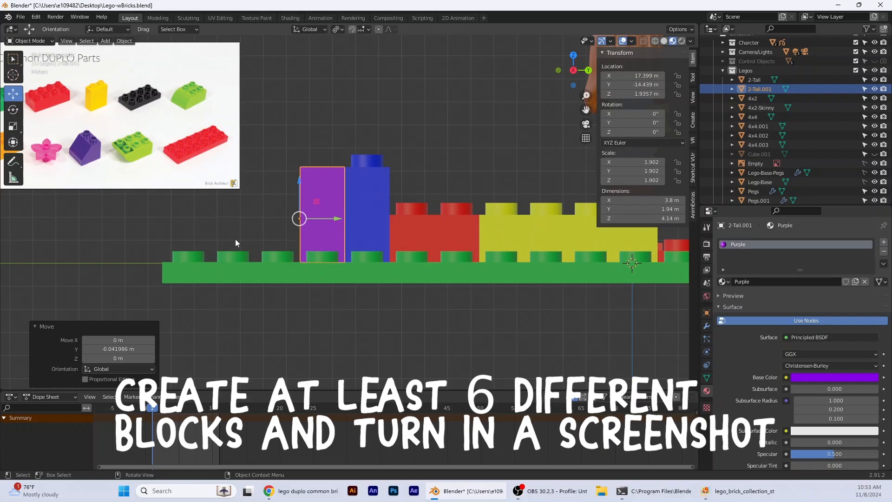
In Edit Mode, extrude the purple brick's outer side face outward along Y to make the brick about three studs wide.
{"action": "left_click", "coordinate": [30, 41]}
{"action": "left_click", "coordinate": [28, 60]}
{"action": "middle_click_drag", "start_coordinate": [418, 209], "coordinate": [601, 253]}
{"action": "left_click", "coordinate": [494, 227]}
{"action": "key", "text": "KP_3"}
{"action": "scroll", "coordinate": [227, 233], "scroll_direction": "up", "scroll_amount": 2}
{"action": "left_click", "coordinate": [227, 233]}
{"action": "left_click", "coordinate": [13, 196]}
{"action": "left_click", "coordinate": [601, 252]}
{"action": "key", "text": "KP_3"}
{"action": "scroll", "coordinate": [297, 216], "scroll_direction": "down", "scroll_amount": 5}
{"action": "left_click_drag", "start_coordinate": [286, 215], "coordinate": [234, 221]}
Try to bevel the outer top edge of the widened purple brick, and undo the attempt.
{"action": "scroll", "coordinate": [313, 231], "scroll_direction": "up", "scroll_amount": 5}
{"action": "middle_click_drag", "start_coordinate": [313, 231], "coordinate": [321, 247]}
{"action": "scroll", "coordinate": [321, 247], "scroll_direction": "down", "scroll_amount": 4}
{"action": "left_click", "coordinate": [71, 41]}
{"action": "left_click", "coordinate": [318, 264]}
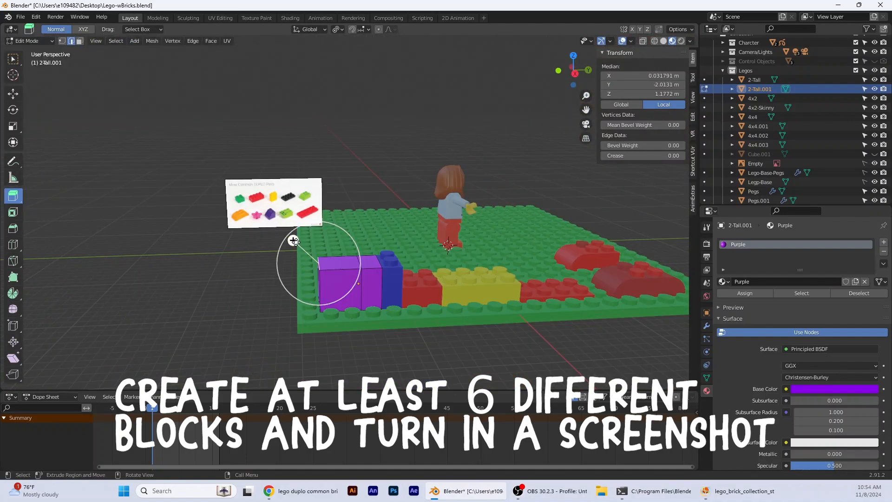
{"action": "left_click", "coordinate": [13, 228]}
{"action": "left_click_drag", "start_coordinate": [283, 231], "coordinate": [261, 211]}
{"action": "key", "text": "ctrl+z"}
Add a horizontal loop cut around the purple brick and slide it down near the base by a factor of about 0.73.
{"action": "scroll", "coordinate": [283, 235], "scroll_direction": "up", "scroll_amount": 6}
{"action": "middle_click_drag", "start_coordinate": [251, 370], "coordinate": [268, 181], "text": "shift"}
{"action": "key", "text": "ctrl+r"}
{"action": "left_click", "coordinate": [263, 272]}
{"action": "right_click", "coordinate": [278, 299]}
{"action": "middle_click_drag", "start_coordinate": [501, 302], "coordinate": [476, 265]}
{"action": "scroll", "coordinate": [478, 260], "scroll_direction": "down", "scroll_amount": 6}
{"action": "key", "text": "KP_3"}
{"action": "scroll", "coordinate": [499, 181], "scroll_direction": "up", "scroll_amount": 5}
{"action": "key", "text": "g"}
{"action": "key", "text": "g"}
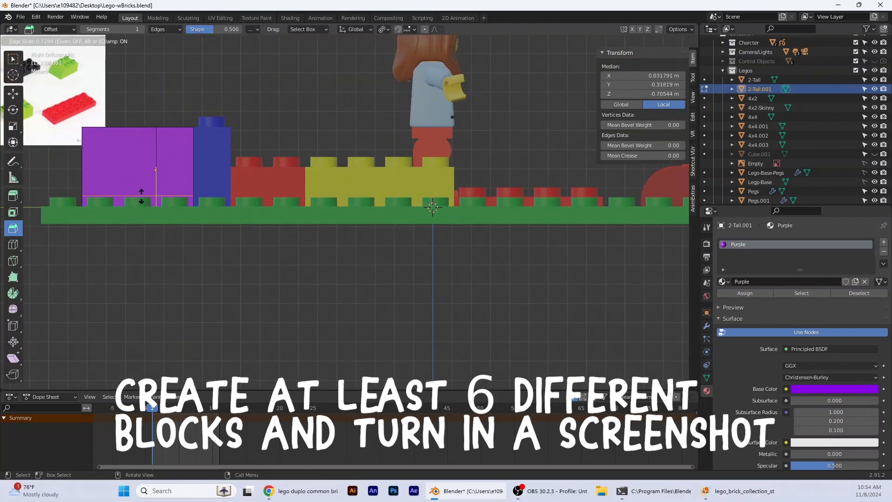
{"action": "left_click", "coordinate": [141, 196]}
Make a trial bevel on the purple brick's outer top edge in the right orthographic view, and undo it.
{"action": "scroll", "coordinate": [128, 199], "scroll_direction": "down", "scroll_amount": 1}
{"action": "middle_click_drag", "start_coordinate": [136, 159], "coordinate": [209, 190]}
{"action": "left_click", "coordinate": [356, 231]}
{"action": "key", "text": "KP_3"}
{"action": "left_click_drag", "start_coordinate": [95, 110], "coordinate": [56, 66]}
{"action": "scroll", "coordinate": [395, 204], "scroll_direction": "up", "scroll_amount": 4}
{"action": "middle_click_drag", "start_coordinate": [51, 149], "coordinate": [276, 165], "text": "shift"}
{"action": "key", "text": "ctrl+z"}
{"action": "key", "text": "ctrl+z"}
{"action": "key", "text": "ctrl+z"}
Bevel the purple brick's outer top edge into a long slope reaching nearly to its base, and return to Object Mode.
{"action": "left_click_drag", "start_coordinate": [241, 65], "coordinate": [93, 41]}
{"action": "middle_click_drag", "start_coordinate": [298, 261], "coordinate": [418, 233]}
{"action": "scroll", "coordinate": [455, 256], "scroll_direction": "up", "scroll_amount": 3}
{"action": "left_click", "coordinate": [13, 59]}
{"action": "left_click", "coordinate": [411, 271]}
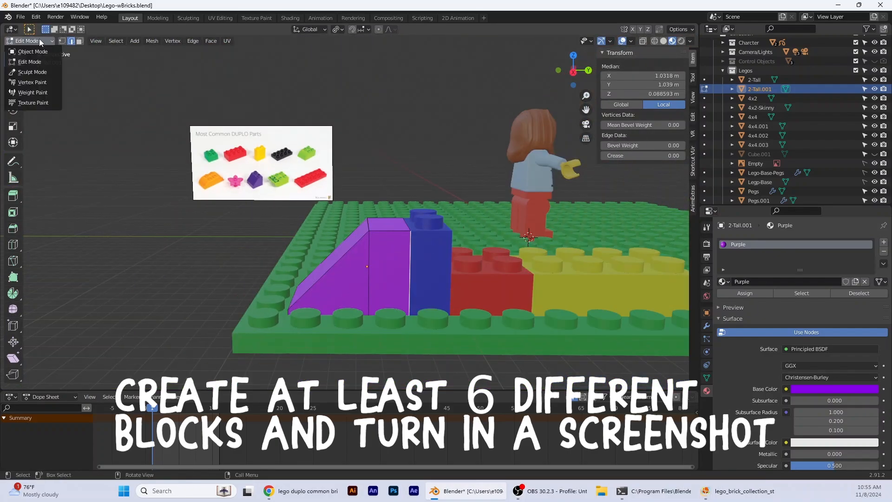
{"action": "left_click", "coordinate": [40, 42]}
{"action": "left_click", "coordinate": [35, 52]}
Duplicate the blue brick's pegs along Y and seat the copy on the purple brick's flat top at about Y -13.46 m, Z 4.415 m.
{"action": "scroll", "coordinate": [464, 232], "scroll_direction": "up", "scroll_amount": 4}
{"action": "left_click", "coordinate": [550, 233]}
{"action": "key", "text": "shift+d"}
{"action": "key", "text": "x"}
{"action": "key", "text": "y"}
{"action": "left_click", "coordinate": [429, 249]}
{"action": "key", "text": "KP_3"}
{"action": "scroll", "coordinate": [430, 249], "scroll_direction": "up", "scroll_amount": 4}
{"action": "left_click_drag", "start_coordinate": [443, 43], "coordinate": [442, 187]}
{"action": "left_click_drag", "start_coordinate": [484, 207], "coordinate": [480, 207]}
{"action": "left_click_drag", "start_coordinate": [440, 172], "coordinate": [440, 29]}
{"action": "scroll", "coordinate": [524, 73], "scroll_direction": "up", "scroll_amount": 5}
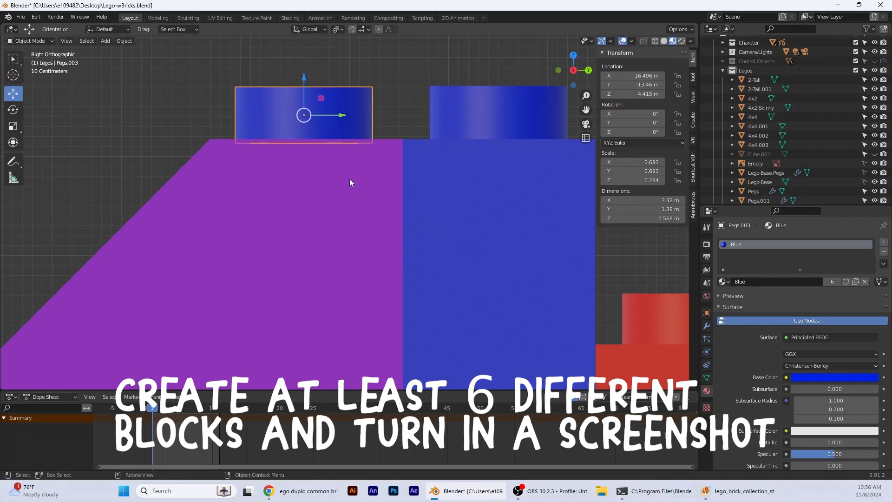
Replace the copied pegs' blue material with the existing Purple material.
{"action": "scroll", "coordinate": [368, 191], "scroll_direction": "down", "scroll_amount": 2}
{"action": "left_click", "coordinate": [883, 251]}
{"action": "left_click", "coordinate": [724, 281]}
{"action": "left_click", "coordinate": [748, 362]}
{"action": "scroll", "coordinate": [444, 162], "scroll_direction": "down", "scroll_amount": 5}
{"action": "scroll", "coordinate": [426, 243], "scroll_direction": "down", "scroll_amount": 4}
{"action": "middle_click_drag", "start_coordinate": [410, 239], "coordinate": [422, 255]}
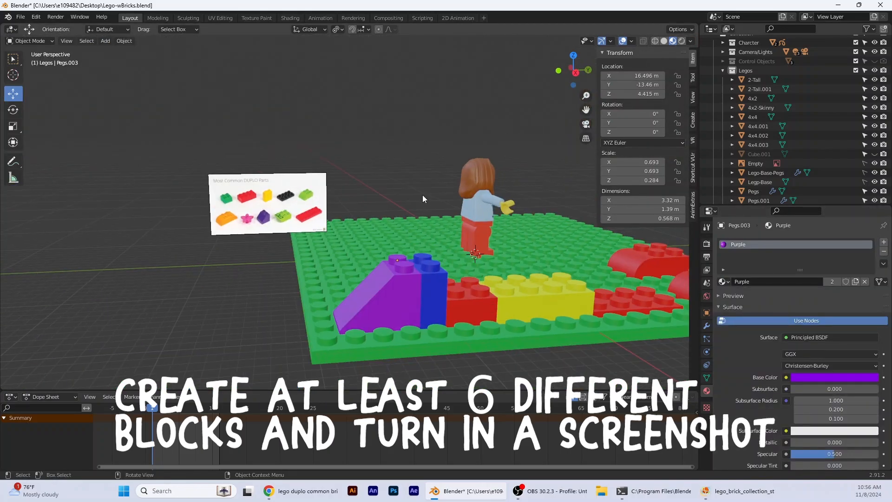
Duplicate the skinny red 4x2 brick along X and nudge the copy into position.
{"action": "scroll", "coordinate": [344, 221], "scroll_direction": "up", "scroll_amount": 2}
{"action": "scroll", "coordinate": [297, 222], "scroll_direction": "up", "scroll_amount": 5}
{"action": "scroll", "coordinate": [559, 272], "scroll_direction": "down", "scroll_amount": 3}
{"action": "middle_click_drag", "start_coordinate": [559, 275], "coordinate": [364, 274], "text": "shift"}
{"action": "middle_click_drag", "start_coordinate": [365, 302], "coordinate": [357, 279]}
{"action": "left_click", "coordinate": [375, 273]}
{"action": "scroll", "coordinate": [338, 280], "scroll_direction": "down", "scroll_amount": 5}
{"action": "key", "text": "shift+d"}
{"action": "key", "text": "x"}
{"action": "left_click_drag", "start_coordinate": [251, 238], "coordinate": [252, 238]}
Move the copied skinny red brick to free space on the baseplate and align it with the baseplate's pegs.
{"action": "middle_click_drag", "start_coordinate": [288, 233], "coordinate": [250, 195]}
{"action": "scroll", "coordinate": [234, 149], "scroll_direction": "down", "scroll_amount": 5}
{"action": "left_click_drag", "start_coordinate": [233, 185], "coordinate": [239, 301]}
{"action": "left_click", "coordinate": [576, 81]}
{"action": "left_click_drag", "start_coordinate": [192, 111], "coordinate": [178, 112]}
{"action": "middle_click_drag", "start_coordinate": [219, 228], "coordinate": [321, 261]}
{"action": "scroll", "coordinate": [526, 180], "scroll_direction": "up", "scroll_amount": 3}
{"action": "scroll", "coordinate": [526, 180], "scroll_direction": "down", "scroll_amount": 5}
In Edit Mode, move the copied skinny brick's end face outward along Y to lengthen the plate by two peg columns.
{"action": "key", "text": "Tab"}
{"action": "left_click", "coordinate": [436, 230]}
{"action": "middle_click_drag", "start_coordinate": [456, 218], "coordinate": [479, 195]}
{"action": "left_click", "coordinate": [80, 43]}
{"action": "key", "text": "l"}
{"action": "scroll", "coordinate": [478, 195], "scroll_direction": "up", "scroll_amount": 3}
{"action": "left_click", "coordinate": [575, 75]}
{"action": "left_click", "coordinate": [574, 72]}
{"action": "middle_click_drag", "start_coordinate": [116, 186], "coordinate": [336, 193], "text": "shift"}
{"action": "middle_click_drag", "start_coordinate": [337, 193], "coordinate": [356, 232]}
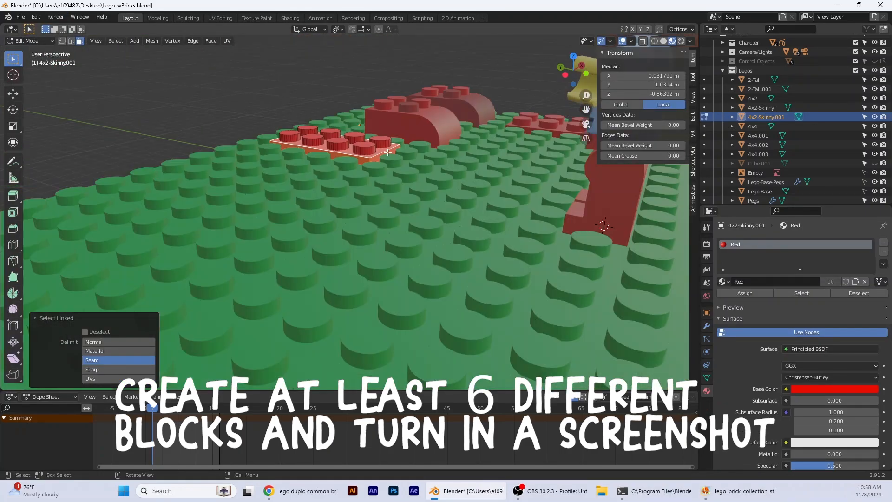
{"action": "left_click", "coordinate": [574, 77]}
{"action": "left_click", "coordinate": [13, 94]}
{"action": "left_click_drag", "start_coordinate": [295, 170], "coordinate": [400, 180]}
{"action": "scroll", "coordinate": [386, 184], "scroll_direction": "down", "scroll_amount": 1}
Duplicate the end pair of pegs on the lengthened skinny red plate along Y to form the fifth peg column.
{"action": "middle_click_drag", "start_coordinate": [383, 185], "coordinate": [386, 233]}
{"action": "left_click", "coordinate": [304, 111]}
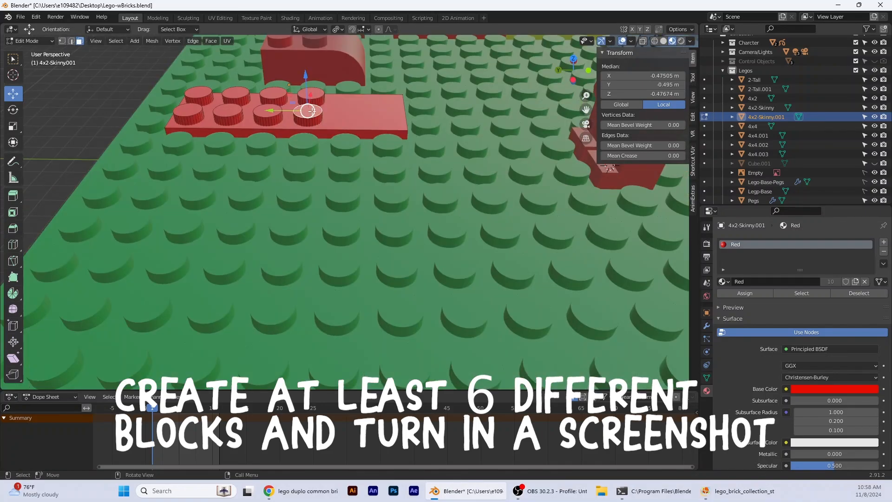
{"action": "key", "text": "l"}
{"action": "key", "text": "l"}
{"action": "left_click", "coordinate": [707, 326]}
{"action": "left_click", "coordinate": [573, 63]}
{"action": "key", "text": "shift+d"}
{"action": "key", "text": "y"}
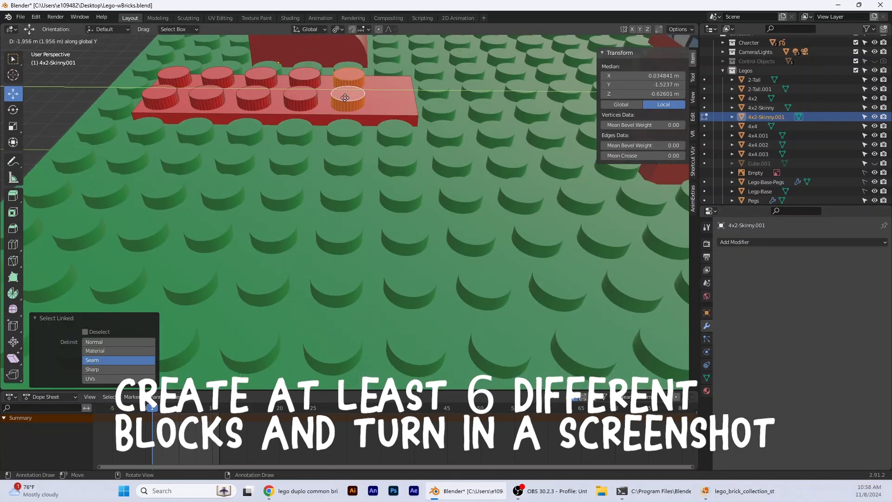
{"action": "left_click", "coordinate": [348, 94]}
{"action": "left_click", "coordinate": [572, 80]}
{"action": "left_click_drag", "start_coordinate": [306, 115], "coordinate": [303, 115]}
Duplicate the pair of pegs once more along Y and align the copy as the sixth peg column.
{"action": "key", "text": "shift+d"}
{"action": "key", "text": "y"}
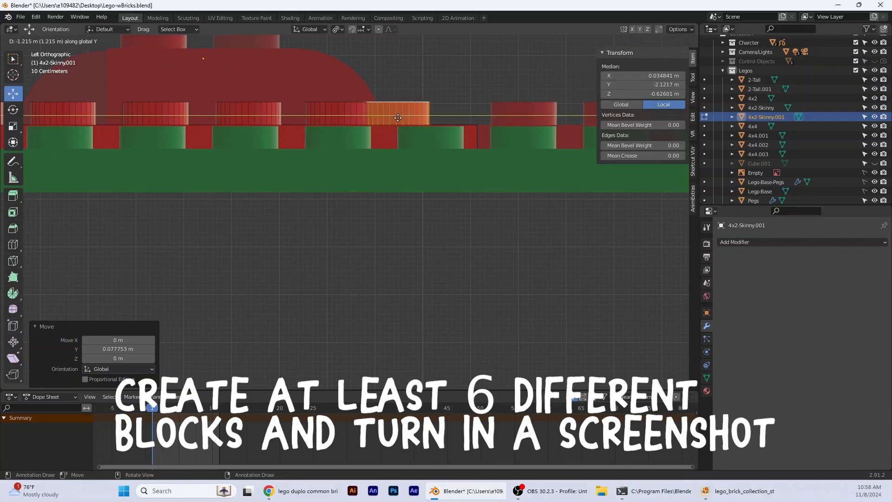
{"action": "left_click", "coordinate": [399, 115]}
{"action": "left_click_drag", "start_coordinate": [400, 114], "coordinate": [400, 115]}
{"action": "left_click", "coordinate": [573, 70]}
{"action": "middle_click_drag", "start_coordinate": [571, 74], "coordinate": [571, 114]}
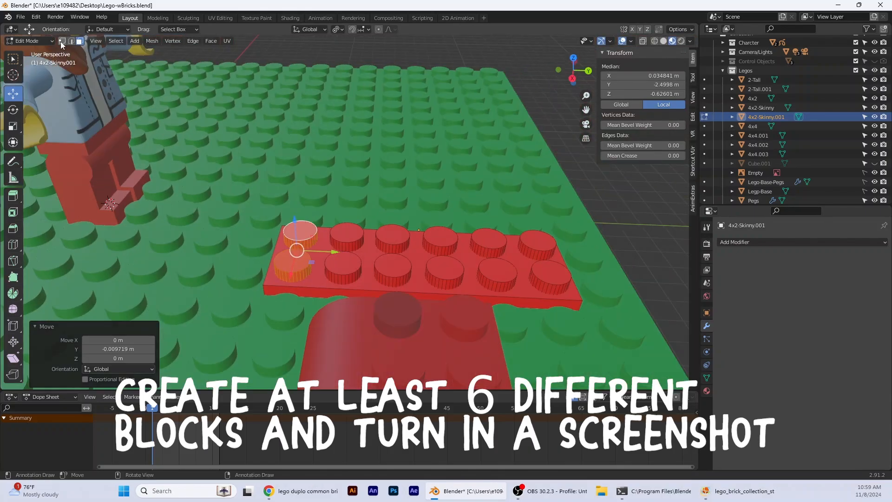
Return to Object Mode, replace the long skinny brick's Red material with a new one, and open its base colour.
{"action": "key", "text": "Tab"}
{"action": "left_click", "coordinate": [706, 391]}
{"action": "left_click", "coordinate": [864, 281]}
{"action": "left_click", "coordinate": [771, 282]}
{"action": "left_click", "coordinate": [834, 377]}
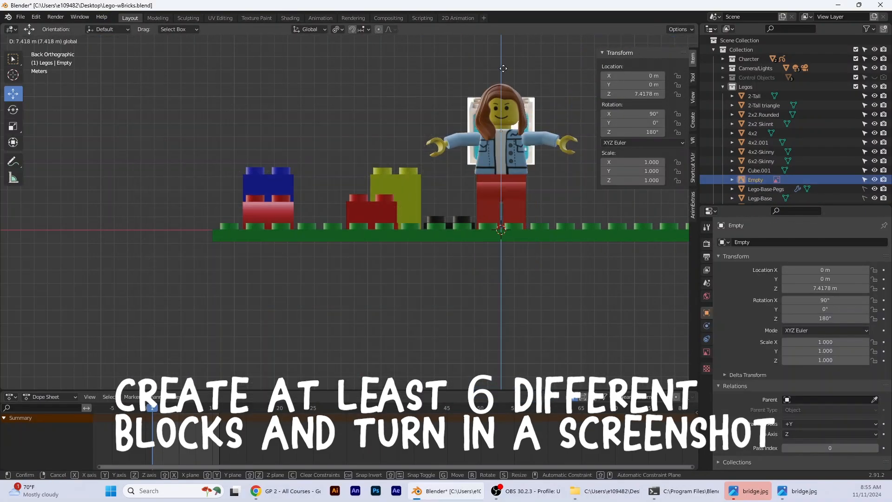
Raise the window reference image along Z and shift it sideways so it hangs beside the minifigure.
{"action": "left_click_drag", "start_coordinate": [503, 68], "coordinate": [502, 37]}
{"action": "left_click_drag", "start_coordinate": [460, 77], "coordinate": [533, 76]}
{"action": "key", "text": "n"}
{"action": "middle_click_drag", "start_coordinate": [526, 177], "coordinate": [398, 210], "text": "shift"}
{"action": "scroll", "coordinate": [398, 210], "scroll_direction": "up", "scroll_amount": 2}
{"action": "middle_click_drag", "start_coordinate": [288, 298], "coordinate": [359, 301]}
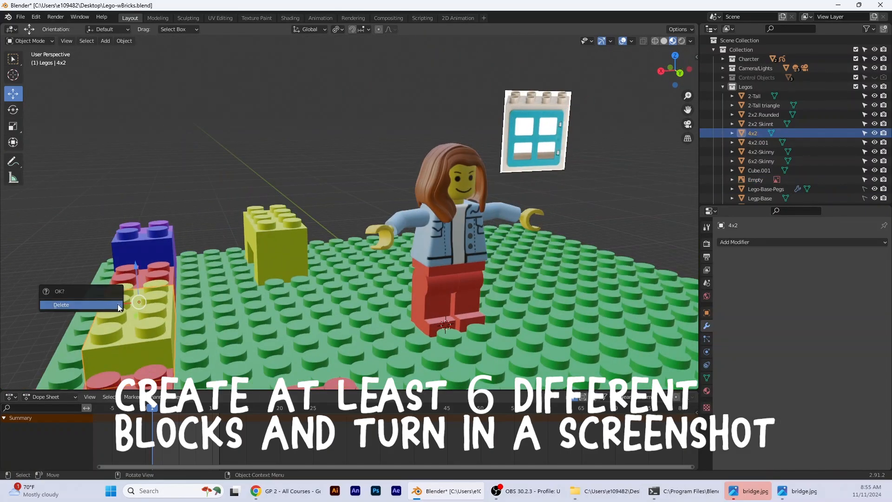
Duplicate the yellow 4x2 brick's body along X and move the copy next to the yellow bridge brick.
{"action": "key", "text": "shift+d"}
{"action": "key", "text": "x"}
{"action": "left_click", "coordinate": [277, 312]}
{"action": "middle_click_drag", "start_coordinate": [288, 314], "coordinate": [488, 302]}
{"action": "left_click_drag", "start_coordinate": [511, 307], "coordinate": [464, 302]}
In Edit Mode, raise the copied yellow brick's top face to the height of the neighbouring bridge brick.
{"action": "middle_click_drag", "start_coordinate": [467, 304], "coordinate": [483, 278]}
{"action": "scroll", "coordinate": [511, 321], "scroll_direction": "up", "scroll_amount": 4}
{"action": "key", "text": "Tab"}
{"action": "left_click", "coordinate": [80, 41]}
{"action": "left_click_drag", "start_coordinate": [554, 307], "coordinate": [556, 253]}
{"action": "scroll", "coordinate": [548, 269], "scroll_direction": "down", "scroll_amount": 6}
{"action": "middle_click_drag", "start_coordinate": [548, 270], "coordinate": [443, 309]}
{"action": "scroll", "coordinate": [534, 279], "scroll_direction": "up", "scroll_amount": 5}
{"action": "key", "text": "Tab"}
Nudge the raised yellow brick into line with the baseplate's pegs and the adjacent bridge brick.
{"action": "scroll", "coordinate": [395, 309], "scroll_direction": "down", "scroll_amount": 3}
{"action": "left_click_drag", "start_coordinate": [331, 308], "coordinate": [328, 310]}
{"action": "left_click_drag", "start_coordinate": [393, 305], "coordinate": [390, 304]}
{"action": "scroll", "coordinate": [399, 308], "scroll_direction": "down", "scroll_amount": 4}
{"action": "middle_click_drag", "start_coordinate": [406, 311], "coordinate": [434, 311]}
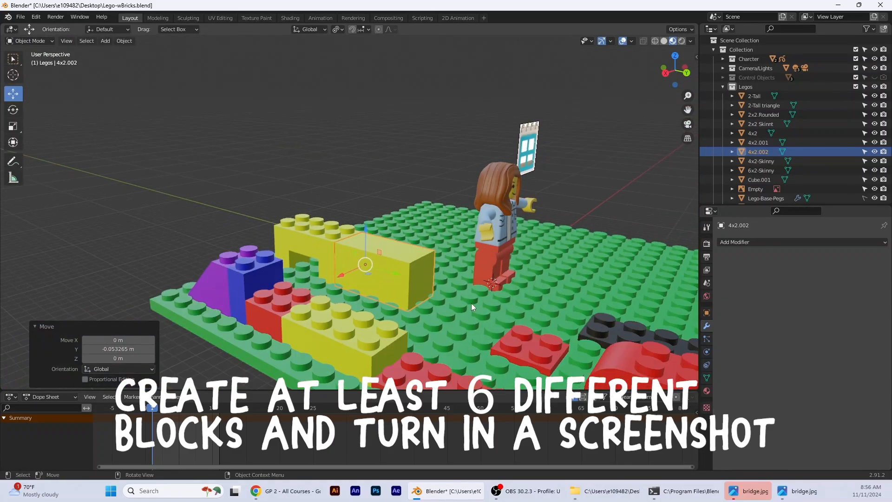
Duplicate the red 2x2 brick's body along X and raise the copy onto the tall yellow brick as a height spacer.
{"action": "left_click", "coordinate": [269, 305]}
{"action": "key", "text": "shift+d"}
{"action": "key", "text": "x"}
{"action": "left_click", "coordinate": [341, 285]}
{"action": "left_click_drag", "start_coordinate": [352, 234], "coordinate": [352, 201]}
{"action": "scroll", "coordinate": [380, 267], "scroll_direction": "up", "scroll_amount": 5}
{"action": "left_click", "coordinate": [340, 288]}
{"action": "left_click", "coordinate": [339, 288]}
{"action": "left_click_drag", "start_coordinate": [355, 248], "coordinate": [358, 225]}
{"action": "middle_click_drag", "start_coordinate": [448, 311], "coordinate": [283, 146]}
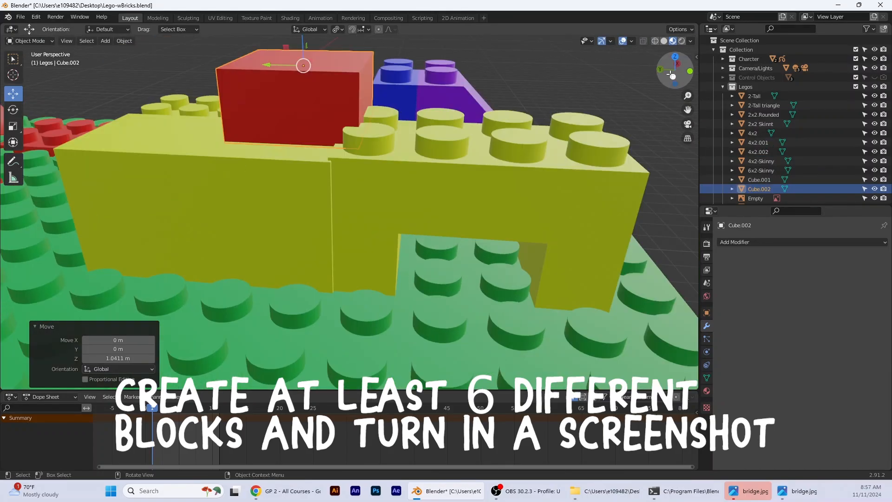
{"action": "left_click", "coordinate": [673, 72]}
Nudge the red spacer brick vertically in the side view so that it rests on the tall yellow brick's top.
{"action": "left_click", "coordinate": [223, 320]}
{"action": "left_click", "coordinate": [30, 40]}
{"action": "left_click", "coordinate": [28, 61]}
{"action": "middle_click_drag", "start_coordinate": [297, 204], "coordinate": [306, 232]}
{"action": "left_click", "coordinate": [676, 73]}
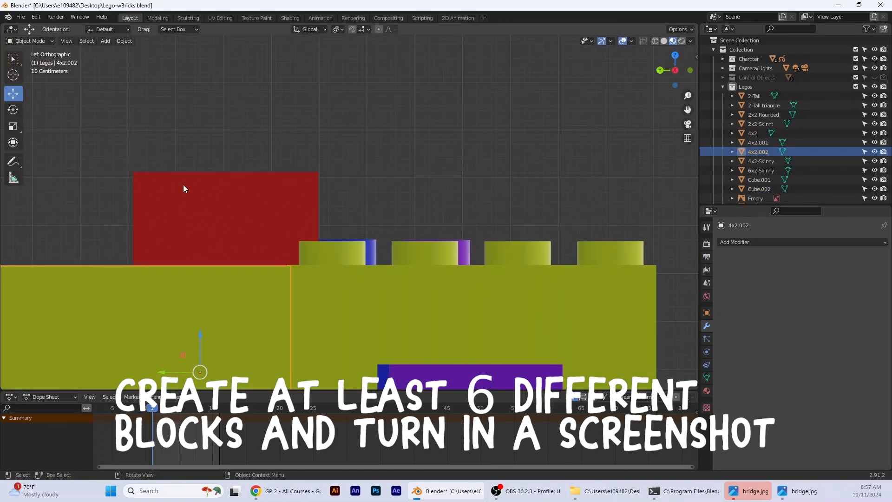
{"action": "left_click_drag", "start_coordinate": [106, 227], "coordinate": [106, 227]}
{"action": "left_click", "coordinate": [93, 193]}
{"action": "left_click", "coordinate": [30, 41]}
{"action": "left_click", "coordinate": [28, 51]}
{"action": "left_click", "coordinate": [223, 209]}
{"action": "left_click_drag", "start_coordinate": [227, 139], "coordinate": [227, 138]}
Raise the tall yellow brick's top face along Z by about 2.04 m to match the red spacer's top.
{"action": "middle_click_drag", "start_coordinate": [297, 209], "coordinate": [502, 260]}
{"action": "left_click", "coordinate": [395, 288]}
{"action": "left_click", "coordinate": [664, 70]}
{"action": "left_click_drag", "start_coordinate": [467, 214], "coordinate": [470, 167]}
{"action": "middle_click_drag", "start_coordinate": [464, 195], "coordinate": [286, 269]}
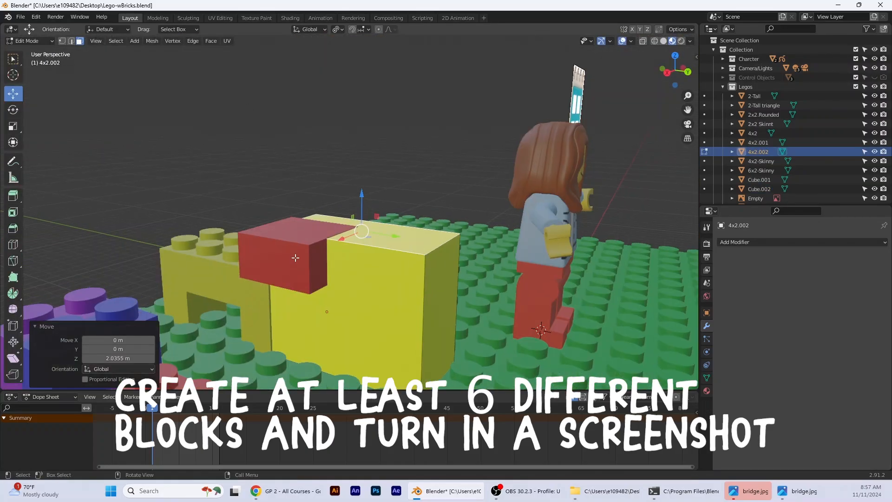
Leave Edit Mode and delete the red spacer brick.
{"action": "key", "text": "Tab"}
{"action": "middle_click_drag", "start_coordinate": [241, 251], "coordinate": [353, 294]}
{"action": "left_click", "coordinate": [254, 263]}
{"action": "key", "text": "Delete"}
Move the tall yellow brick across the baseplate to free space away from the bridge brick.
{"action": "left_click", "coordinate": [297, 274]}
{"action": "left_click_drag", "start_coordinate": [279, 278], "coordinate": [434, 276]}
{"action": "middle_click_drag", "start_coordinate": [434, 278], "coordinate": [260, 261]}
{"action": "left_click_drag", "start_coordinate": [232, 320], "coordinate": [222, 323]}
Align the tall yellow brick with the baseplate's pegs along X and Y using the orthographic views.
{"action": "left_click", "coordinate": [663, 74]}
{"action": "left_click_drag", "start_coordinate": [435, 243], "coordinate": [448, 243]}
{"action": "scroll", "coordinate": [538, 255], "scroll_direction": "up", "scroll_amount": 5}
{"action": "middle_click_drag", "start_coordinate": [565, 257], "coordinate": [436, 260], "text": "shift"}
{"action": "left_click_drag", "start_coordinate": [503, 293], "coordinate": [502, 292]}
{"action": "left_click", "coordinate": [674, 79]}
{"action": "left_click", "coordinate": [661, 71]}
{"action": "scroll", "coordinate": [250, 235], "scroll_direction": "down", "scroll_amount": 3}
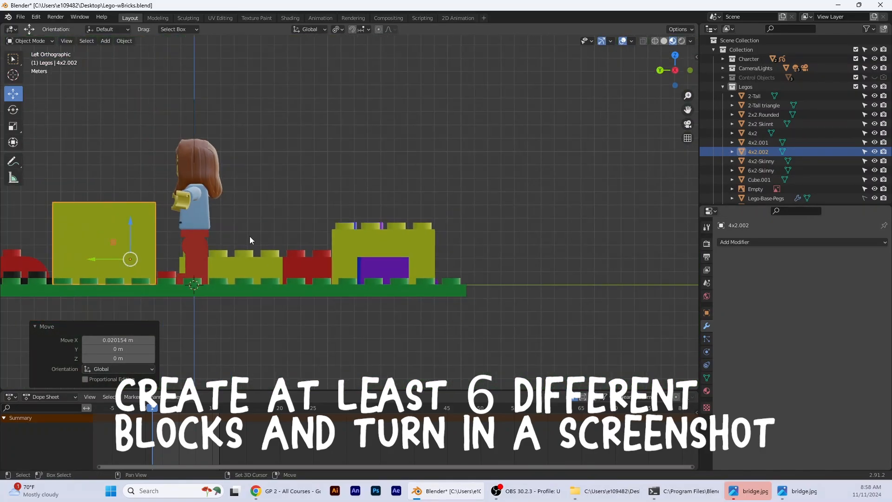
{"action": "middle_click_drag", "start_coordinate": [250, 235], "coordinate": [403, 229], "text": "shift"}
{"action": "scroll", "coordinate": [403, 230], "scroll_direction": "up", "scroll_amount": 2}
{"action": "left_click_drag", "start_coordinate": [227, 274], "coordinate": [226, 275]}
Duplicate the yellow 4x2 brick's pegs along X and move the copy over to the tall yellow brick.
{"action": "middle_click_drag", "start_coordinate": [258, 264], "coordinate": [363, 309]}
{"action": "scroll", "coordinate": [362, 309], "scroll_direction": "down", "scroll_amount": 2}
{"action": "left_click", "coordinate": [129, 226]}
{"action": "key", "text": "shift+d"}
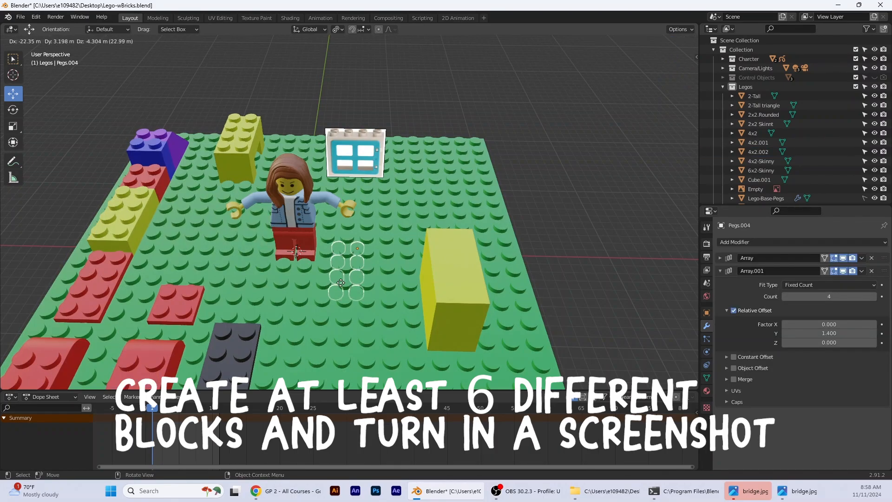
{"action": "key", "text": "x"}
{"action": "left_click", "coordinate": [483, 297]}
{"action": "middle_click_drag", "start_coordinate": [492, 292], "coordinate": [382, 265]}
{"action": "left_click_drag", "start_coordinate": [404, 272], "coordinate": [293, 267]}
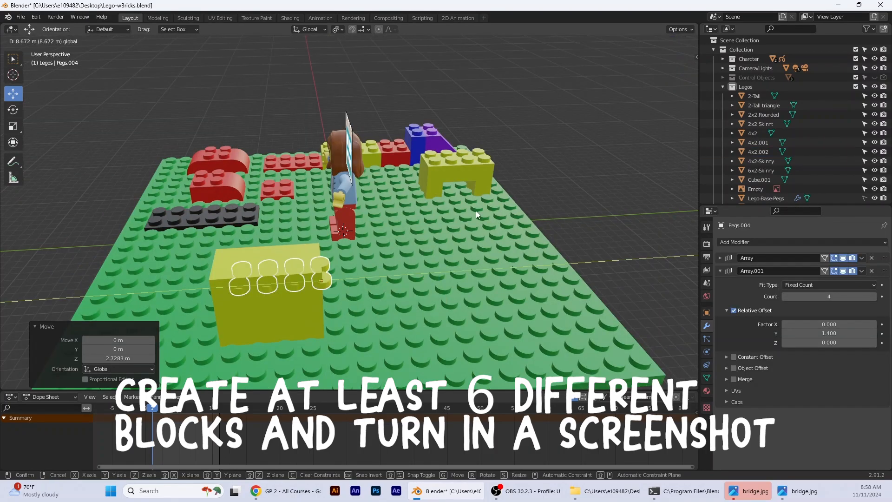
In the side view, align the copied pegs along Y and seat them on the tall yellow brick's top face.
{"action": "left_click", "coordinate": [661, 71]}
{"action": "middle_click_drag", "start_coordinate": [451, 228], "coordinate": [555, 220], "text": "shift"}
{"action": "left_click_drag", "start_coordinate": [381, 198], "coordinate": [348, 198]}
{"action": "left_click_drag", "start_coordinate": [381, 177], "coordinate": [357, 328]}
{"action": "left_click_drag", "start_coordinate": [389, 290], "coordinate": [389, 122]}
Replace the tall brick body's Yellow Brick material with the existing Red material.
{"action": "left_click", "coordinate": [370, 200]}
{"action": "left_click", "coordinate": [742, 242]}
{"action": "left_click", "coordinate": [706, 391]}
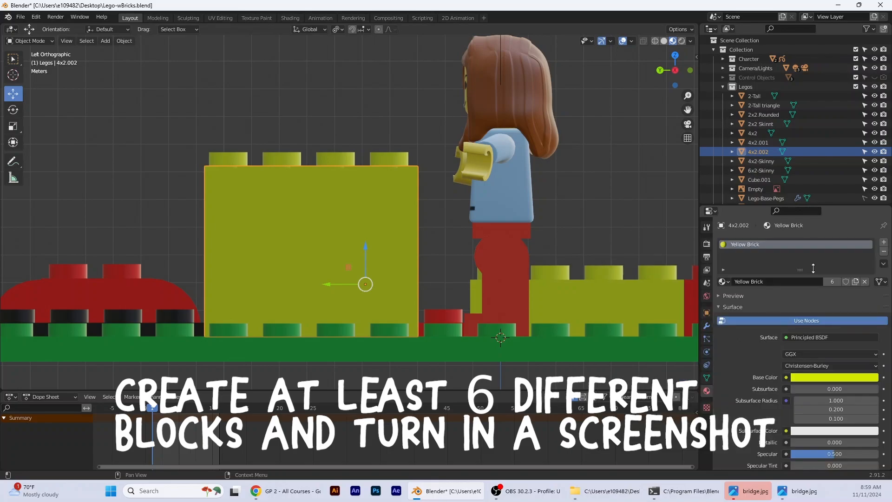
{"action": "left_click", "coordinate": [766, 281]}
{"action": "left_click", "coordinate": [722, 281]}
{"action": "left_click", "coordinate": [740, 375]}
Assign the existing Red material to the pegs on top of the tall brick.
{"action": "left_click", "coordinate": [395, 160]}
{"action": "left_click", "coordinate": [884, 252]}
{"action": "left_click", "coordinate": [723, 281]}
{"action": "left_click", "coordinate": [740, 375]}
Inset the two large opposite side faces of the tall red brick and delete the inset faces to open a window.
{"action": "left_click", "coordinate": [389, 141]}
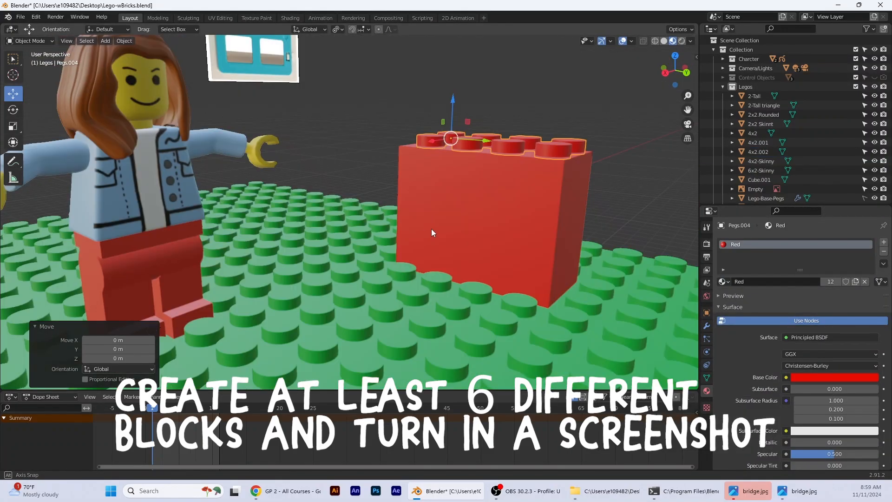
{"action": "left_click", "coordinate": [432, 234]}
{"action": "left_click_drag", "start_coordinate": [432, 233], "coordinate": [450, 226]}
{"action": "middle_click_drag", "start_coordinate": [450, 226], "coordinate": [325, 260]}
{"action": "left_click", "coordinate": [453, 278]}
{"action": "middle_click_drag", "start_coordinate": [453, 279], "coordinate": [511, 260]}
{"action": "left_click_drag", "start_coordinate": [430, 234], "coordinate": [446, 228]}
{"action": "middle_click_drag", "start_coordinate": [446, 228], "coordinate": [353, 269]}
{"action": "key", "text": "x"}
{"action": "middle_click_drag", "start_coordinate": [405, 297], "coordinate": [353, 316]}
In vertex selection mode, pick the opening's corner vertices to fill inner faces between its front and back.
{"action": "left_click", "coordinate": [62, 41]}
{"action": "left_click", "coordinate": [235, 319]}
{"action": "left_click", "coordinate": [440, 321], "text": "shift"}
Open the Shortcut VUr add-on's settings to start its on-screen key display, and hide the sidebar again.
{"action": "left_click", "coordinate": [101, 18]}
{"action": "left_click", "coordinate": [697, 57]}
{"action": "left_click", "coordinate": [694, 168]}
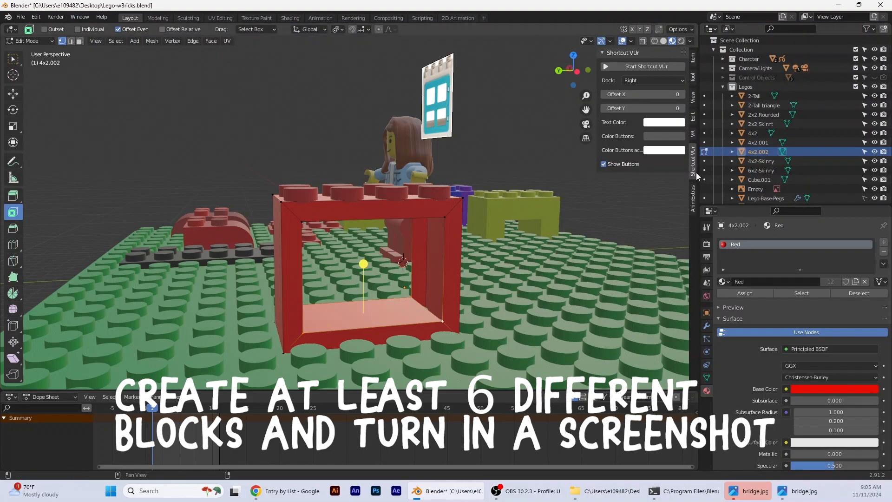
{"action": "key", "text": "n"}
Fill the remaining inner faces of the window opening from its corner vertices and return to Object Mode.
{"action": "middle_click_drag", "start_coordinate": [409, 204], "coordinate": [440, 192]}
{"action": "left_click", "coordinate": [439, 192]}
{"action": "key", "text": "f"}
{"action": "middle_click_drag", "start_coordinate": [462, 257], "coordinate": [325, 274]}
{"action": "left_click", "coordinate": [232, 293]}
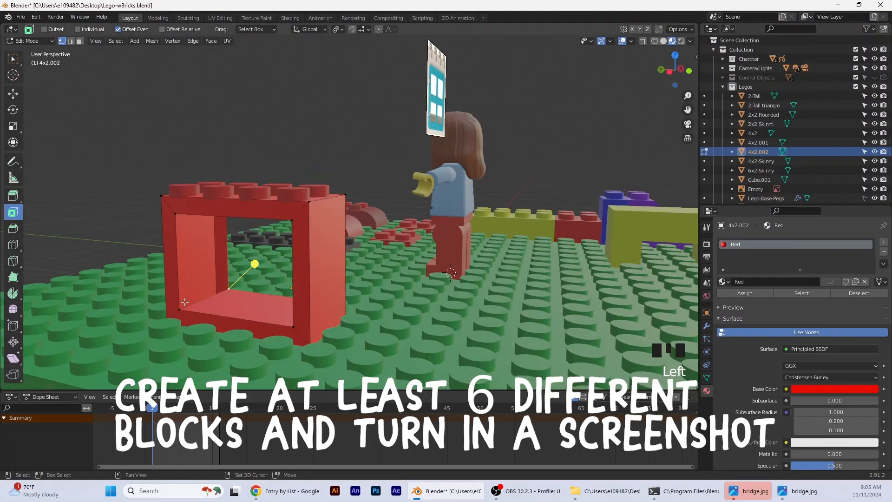
{"action": "middle_click_drag", "start_coordinate": [242, 279], "coordinate": [237, 250]}
{"action": "left_click", "coordinate": [234, 205], "text": "shift"}
{"action": "middle_click_drag", "start_coordinate": [260, 204], "coordinate": [464, 209]}
{"action": "left_click", "coordinate": [225, 199], "text": "shift"}
{"action": "key", "text": "f"}
{"action": "scroll", "coordinate": [518, 234], "scroll_direction": "down", "scroll_amount": 4}
{"action": "scroll", "coordinate": [465, 209], "scroll_direction": "up", "scroll_amount": 3}
{"action": "left_click", "coordinate": [45, 41]}
{"action": "left_click", "coordinate": [41, 52]}
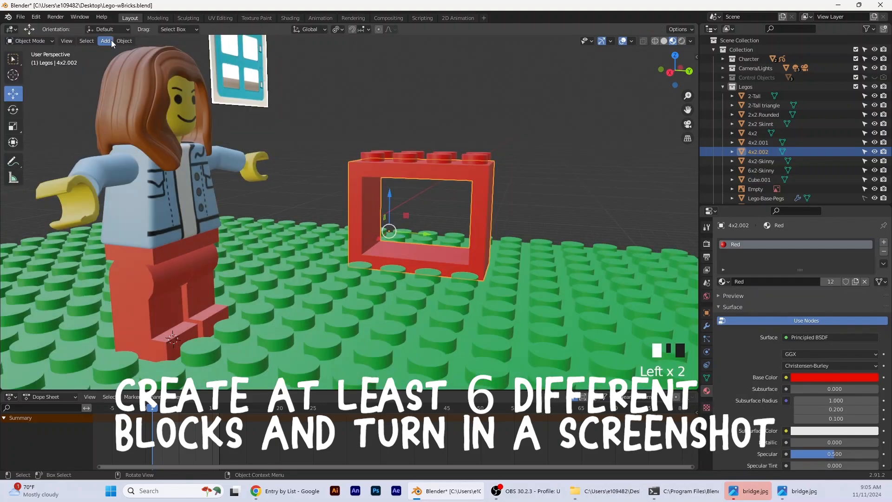
Add a cube, move it to the tall red brick's window opening, and shrink it to roughly the opening's size.
{"action": "left_click", "coordinate": [111, 44]}
{"action": "left_click", "coordinate": [179, 63]}
{"action": "middle_click_drag", "start_coordinate": [250, 260], "coordinate": [219, 274]}
{"action": "left_click_drag", "start_coordinate": [185, 302], "coordinate": [377, 242]}
{"action": "left_click", "coordinate": [13, 126]}
{"action": "left_click_drag", "start_coordinate": [445, 224], "coordinate": [453, 152]}
{"action": "left_click", "coordinate": [13, 94]}
{"action": "left_click_drag", "start_coordinate": [443, 246], "coordinate": [445, 203]}
Scale and reposition the cube into a thin panel that fits the red brick's window opening in the right side view.
{"action": "left_click", "coordinate": [13, 126]}
{"action": "left_click_drag", "start_coordinate": [466, 231], "coordinate": [542, 269]}
{"action": "mouse_move", "coordinate": [417, 227]}
{"action": "left_mouse_down"}
{"action": "mouse_move", "coordinate": [436, 222]}
{"action": "mouse_move", "coordinate": [402, 234]}
{"action": "left_mouse_up"}
{"action": "left_click", "coordinate": [13, 94]}
{"action": "middle_click_drag", "start_coordinate": [402, 242], "coordinate": [386, 251]}
{"action": "left_click_drag", "start_coordinate": [468, 235], "coordinate": [492, 249]}
{"action": "left_click", "coordinate": [13, 126]}
{"action": "left_click_drag", "start_coordinate": [470, 280], "coordinate": [470, 271]}
{"action": "left_click", "coordinate": [665, 75]}
{"action": "left_click", "coordinate": [13, 94]}
{"action": "left_click_drag", "start_coordinate": [382, 212], "coordinate": [383, 203]}
In Edit Mode, shift the window panel along the X axis to the open face of the red brick.
{"action": "scroll", "coordinate": [440, 224], "scroll_direction": "up", "scroll_amount": 1}
{"action": "key", "text": "Tab"}
{"action": "left_click", "coordinate": [14, 212]}
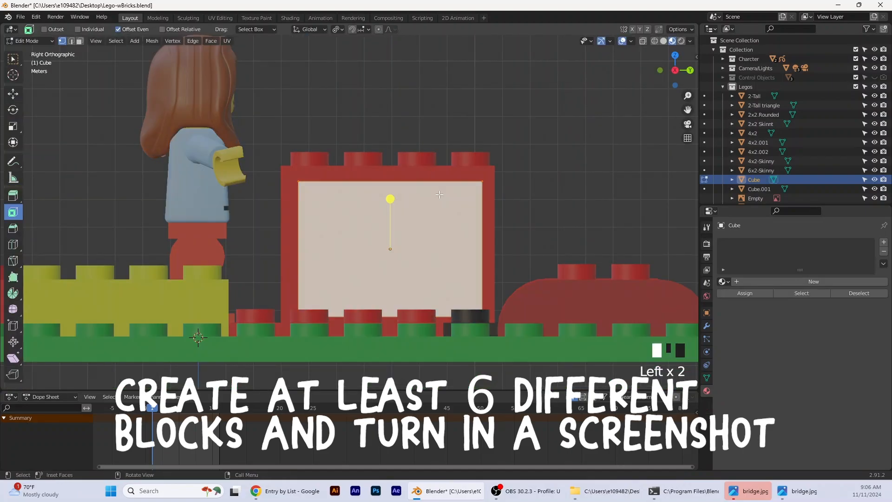
{"action": "middle_click_drag", "start_coordinate": [439, 195], "coordinate": [353, 212]}
{"action": "left_click", "coordinate": [13, 94]}
{"action": "left_click_drag", "start_coordinate": [474, 248], "coordinate": [482, 247]}
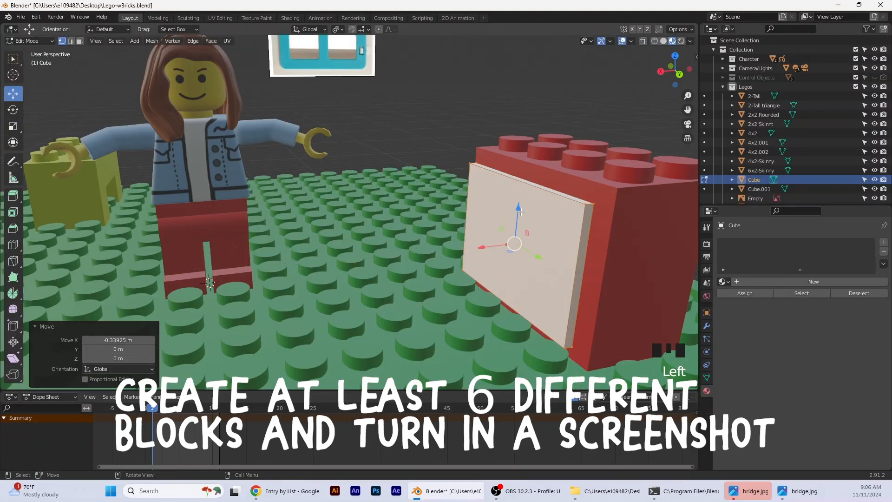
{"action": "middle_click_drag", "start_coordinate": [520, 211], "coordinate": [123, 278]}
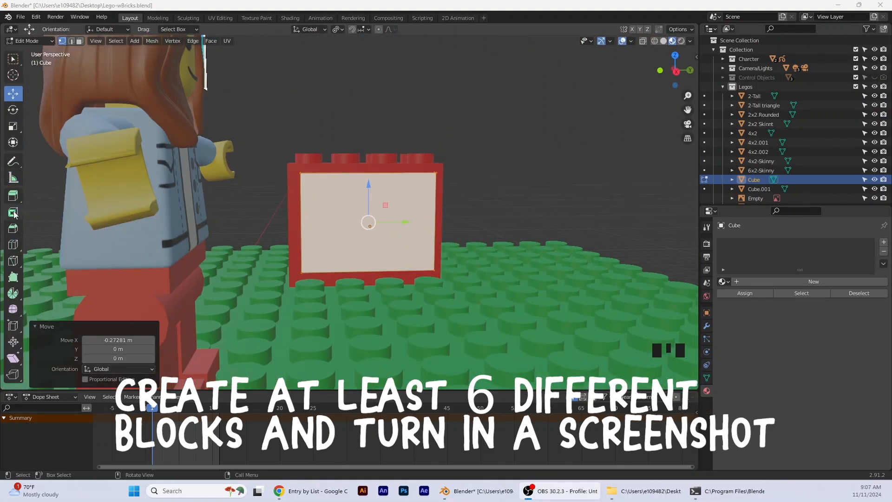
Try to inset the window panel's front and back faces in face selection mode.
{"action": "left_click", "coordinate": [13, 212]}
{"action": "middle_click_drag", "start_coordinate": [348, 218], "coordinate": [246, 223]}
{"action": "left_click", "coordinate": [81, 41]}
{"action": "left_click", "coordinate": [541, 269]}
{"action": "left_click", "coordinate": [438, 302], "text": "shift"}
{"action": "middle_click_drag", "start_coordinate": [541, 269], "coordinate": [490, 289]}
{"action": "left_click_drag", "start_coordinate": [494, 199], "coordinate": [494, 197]}
{"action": "middle_click_drag", "start_coordinate": [532, 242], "coordinate": [384, 239]}
{"action": "left_click", "coordinate": [317, 243], "text": "shift"}
{"action": "middle_click_drag", "start_coordinate": [316, 243], "coordinate": [487, 242]}
Divide the window panel into four quarters with one vertical and one horizontal loop cut through its middle.
{"action": "left_click", "coordinate": [669, 71]}
{"action": "scroll", "coordinate": [532, 205], "scroll_direction": "up", "scroll_amount": 1}
{"action": "left_click", "coordinate": [13, 212]}
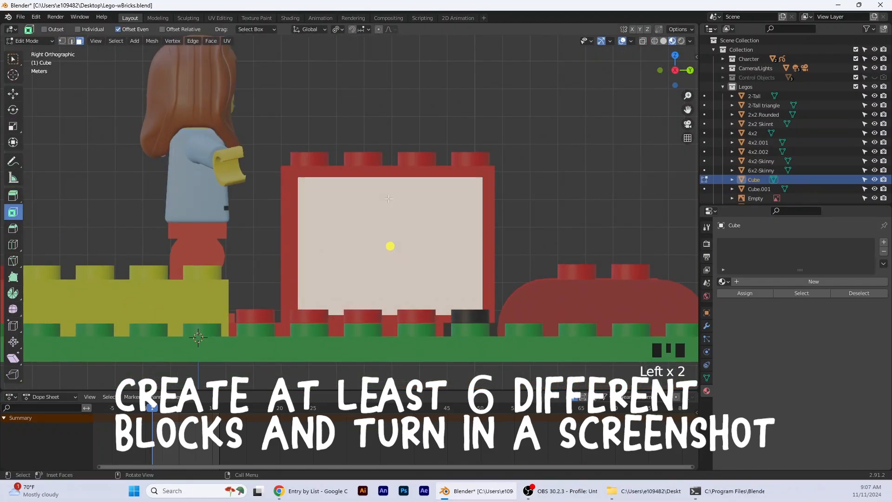
{"action": "left_click", "coordinate": [380, 175]}
{"action": "left_click", "coordinate": [300, 261]}
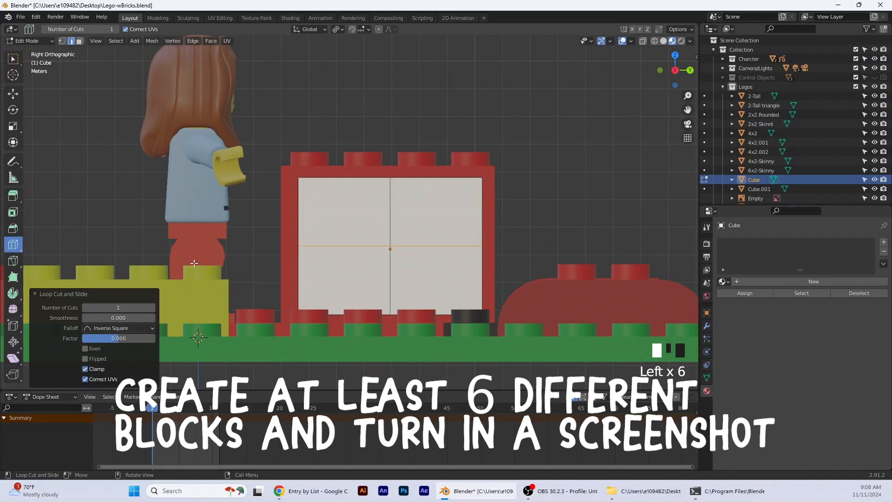
Select the four quarter faces on both sides of the panel, inset them, and delete the inset faces to open the panes.
{"action": "left_click", "coordinate": [13, 59]}
{"action": "middle_click_drag", "start_coordinate": [352, 213], "coordinate": [434, 297]}
{"action": "left_click", "coordinate": [80, 41]}
{"action": "left_click", "coordinate": [492, 253], "text": "shift"}
{"action": "middle_click_drag", "start_coordinate": [621, 251], "coordinate": [461, 260]}
{"action": "left_click", "coordinate": [364, 312], "text": "shift"}
{"action": "middle_click_drag", "start_coordinate": [462, 310], "coordinate": [576, 266]}
{"action": "left_click", "coordinate": [13, 212]}
{"action": "left_click_drag", "start_coordinate": [517, 189], "coordinate": [521, 201]}
{"action": "key", "text": "Delete"}
{"action": "left_click", "coordinate": [500, 239]}
In vertex selection mode, fill an inner face between the front and back of a pane opening from its corner vertices.
{"action": "scroll", "coordinate": [499, 239], "scroll_direction": "up", "scroll_amount": 6}
{"action": "middle_click_drag", "start_coordinate": [483, 241], "coordinate": [525, 315]}
{"action": "left_click", "coordinate": [62, 41]}
{"action": "left_click", "coordinate": [486, 166]}
{"action": "left_click", "coordinate": [493, 160], "text": "shift"}
{"action": "middle_click_drag", "start_coordinate": [493, 160], "coordinate": [572, 98]}
{"action": "left_click", "coordinate": [486, 145], "text": "shift"}
{"action": "key", "text": "f"}
Fill more inner faces of the lower pane openings between their front and back corner vertices.
{"action": "left_click", "coordinate": [179, 324]}
{"action": "middle_click_drag", "start_coordinate": [179, 324], "coordinate": [207, 358], "text": "shift"}
{"action": "left_click", "coordinate": [225, 255], "text": "shift"}
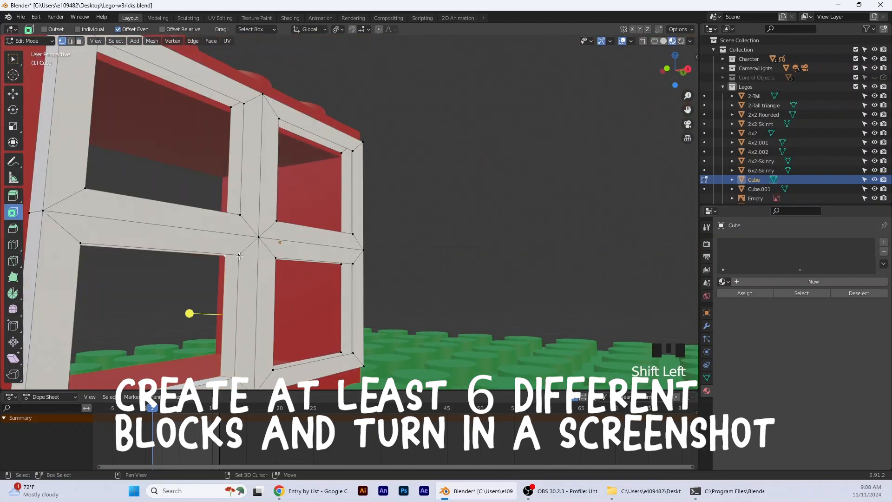
{"action": "middle_click_drag", "start_coordinate": [364, 291], "coordinate": [508, 163]}
{"action": "middle_click_drag", "start_coordinate": [480, 298], "coordinate": [321, 112]}
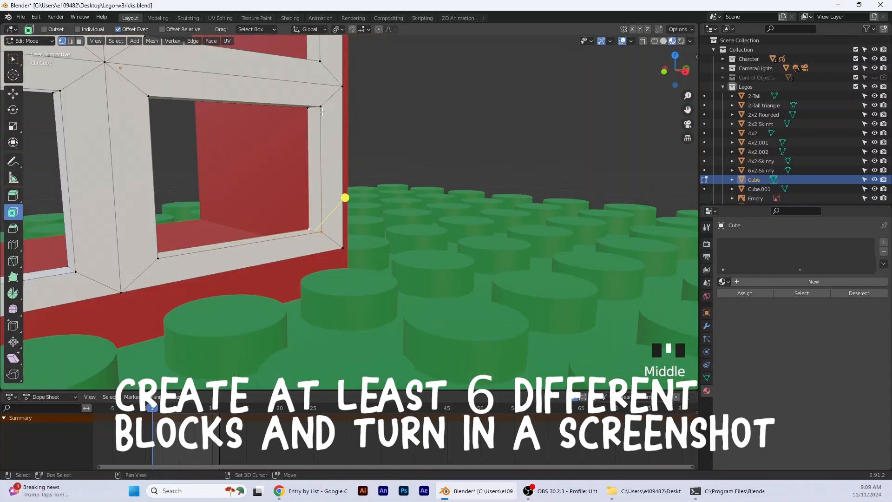
{"action": "middle_click_drag", "start_coordinate": [284, 170], "coordinate": [344, 298]}
{"action": "key", "text": "f"}
{"action": "key", "text": "f"}
Fill the inner side and top faces of an upper pane opening from its corner vertices.
{"action": "left_click", "coordinate": [375, 218]}
{"action": "left_click", "coordinate": [367, 210], "text": "shift"}
{"action": "middle_click_drag", "start_coordinate": [367, 210], "coordinate": [353, 125]}
{"action": "left_click", "coordinate": [349, 122], "text": "shift"}
{"action": "left_click", "coordinate": [365, 120], "text": "shift"}
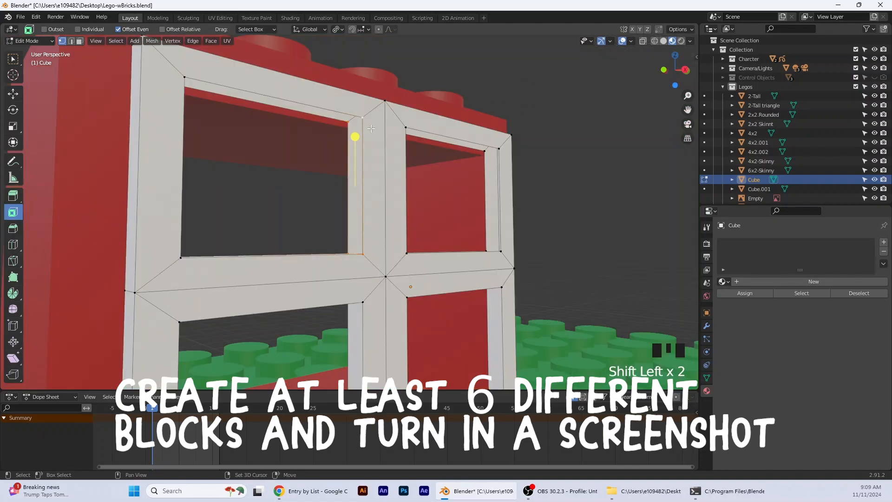
{"action": "middle_click_drag", "start_coordinate": [299, 208], "coordinate": [321, 120]}
{"action": "left_click", "coordinate": [390, 167]}
{"action": "left_click", "coordinate": [406, 154], "text": "shift"}
{"action": "left_click", "coordinate": [174, 97], "text": "shift"}
{"action": "key", "text": "f"}
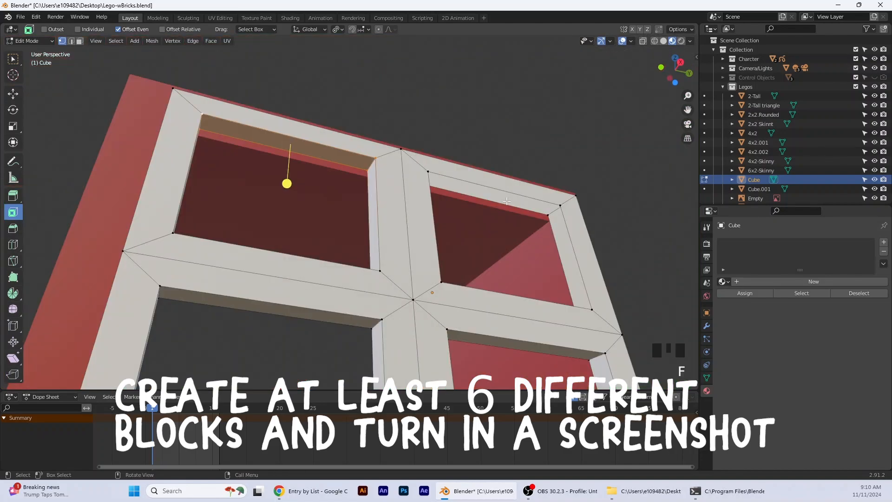
Fill the remaining inner faces of the upper pane openings along the centre bar and the top.
{"action": "middle_click_drag", "start_coordinate": [395, 153], "coordinate": [260, 242]}
{"action": "left_click", "coordinate": [433, 288]}
{"action": "left_click", "coordinate": [459, 284], "text": "shift"}
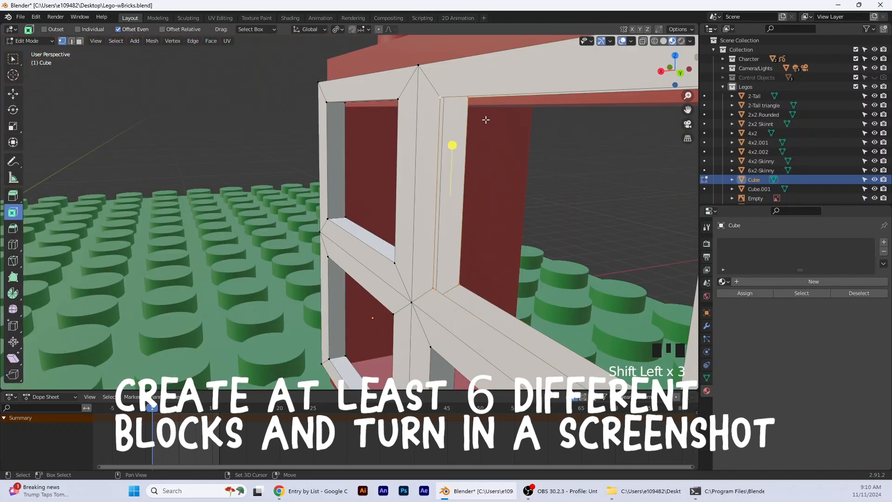
{"action": "middle_click_drag", "start_coordinate": [486, 120], "coordinate": [458, 144]}
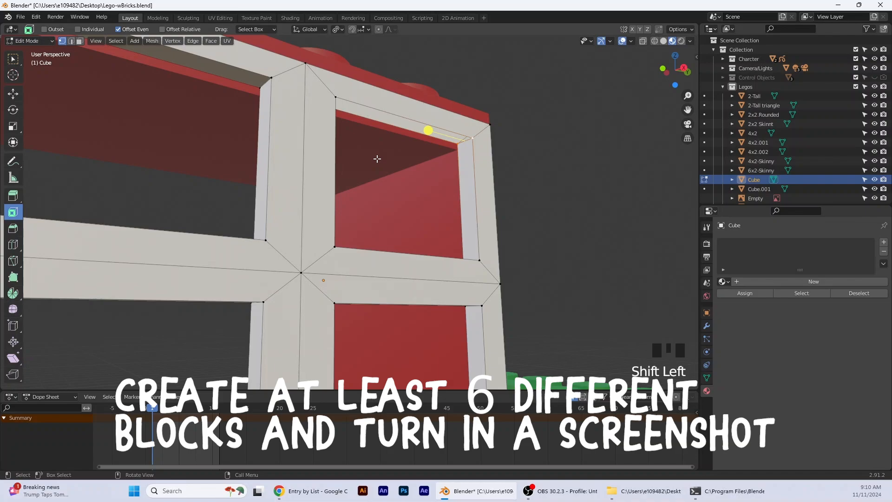
Switch to edge selection and try to select the outline edges of the window panel.
{"action": "middle_click_drag", "start_coordinate": [377, 159], "coordinate": [344, 232]}
{"action": "scroll", "coordinate": [344, 233], "scroll_direction": "down", "scroll_amount": 3}
{"action": "key", "text": "2"}
{"action": "left_click", "coordinate": [229, 130]}
{"action": "left_click", "coordinate": [150, 191], "text": "shift"}
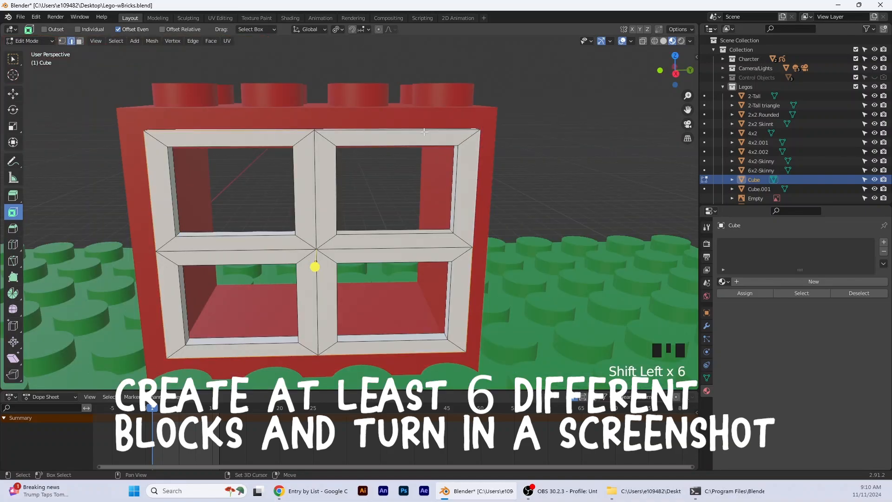
{"action": "scroll", "coordinate": [343, 308], "scroll_direction": "up", "scroll_amount": 4}
{"action": "middle_click_drag", "start_coordinate": [342, 309], "coordinate": [356, 322]}
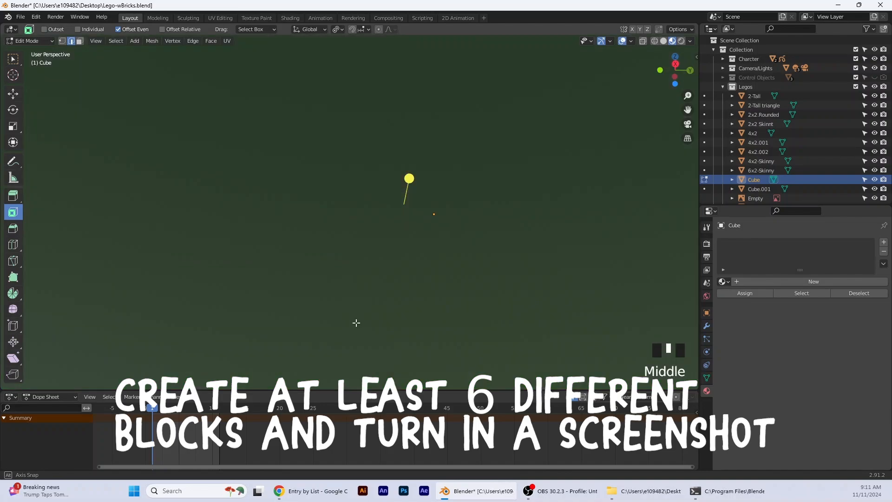
{"action": "middle_click_drag", "start_coordinate": [356, 322], "coordinate": [399, 316]}
Hide the green baseplate and its pegs to get a clear view of the window panel.
{"action": "scroll", "coordinate": [859, 140], "scroll_direction": "down", "scroll_amount": 6}
{"action": "left_click", "coordinate": [874, 105]}
{"action": "left_click", "coordinate": [874, 97]}
{"action": "middle_click_drag", "start_coordinate": [469, 325], "coordinate": [484, 203]}
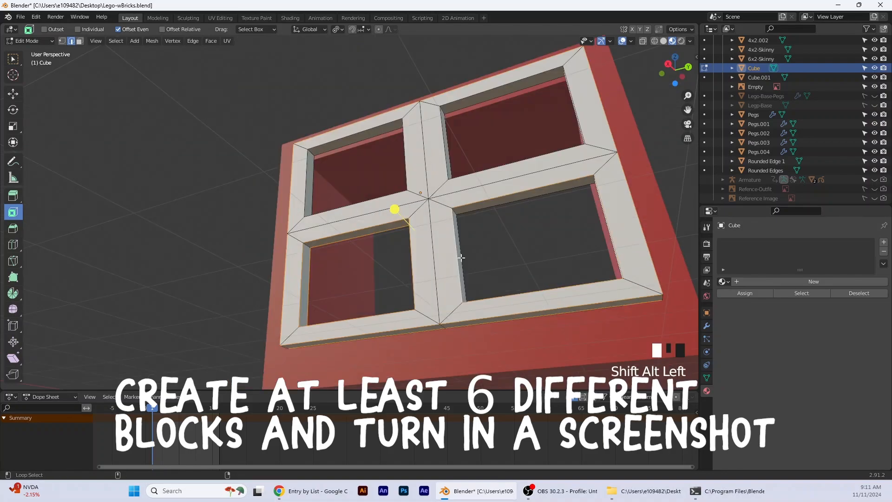
Replace the selection with the short corner edges of the window frame and its panes, and bevel them into rounded corners.
{"action": "middle_click_drag", "start_coordinate": [461, 257], "coordinate": [246, 180]}
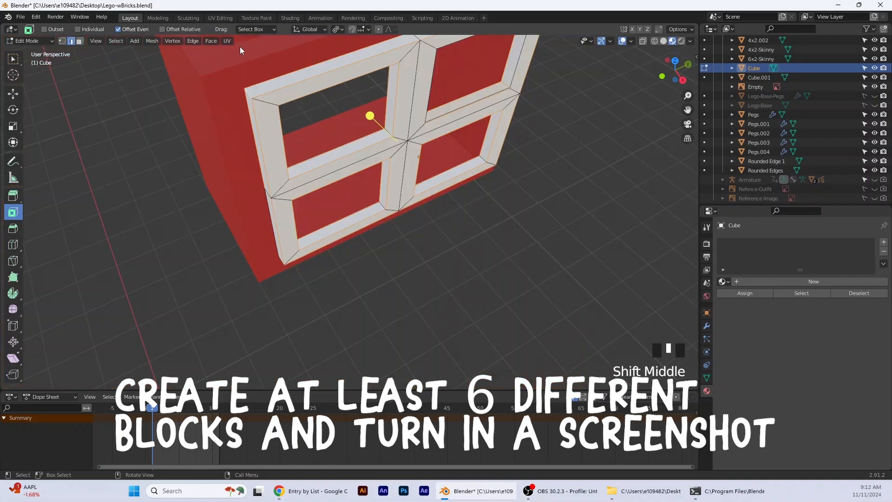
{"action": "middle_click_drag", "start_coordinate": [241, 49], "coordinate": [300, 224]}
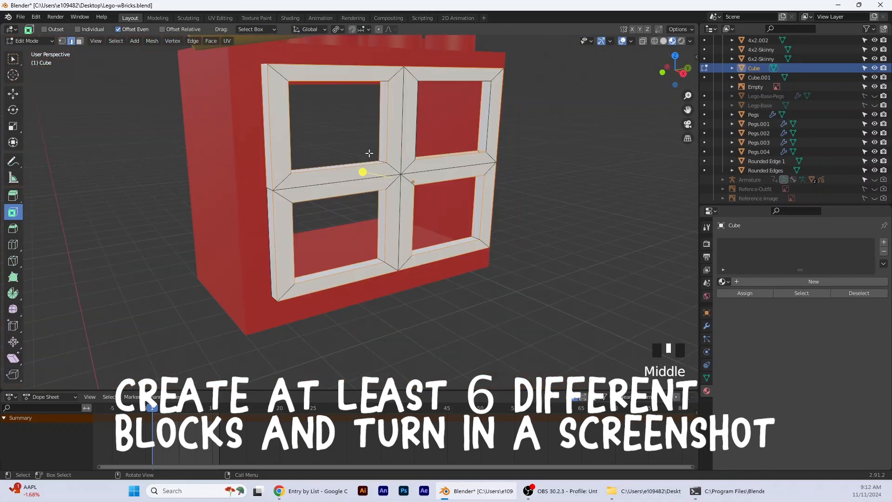
{"action": "left_click", "coordinate": [368, 154]}
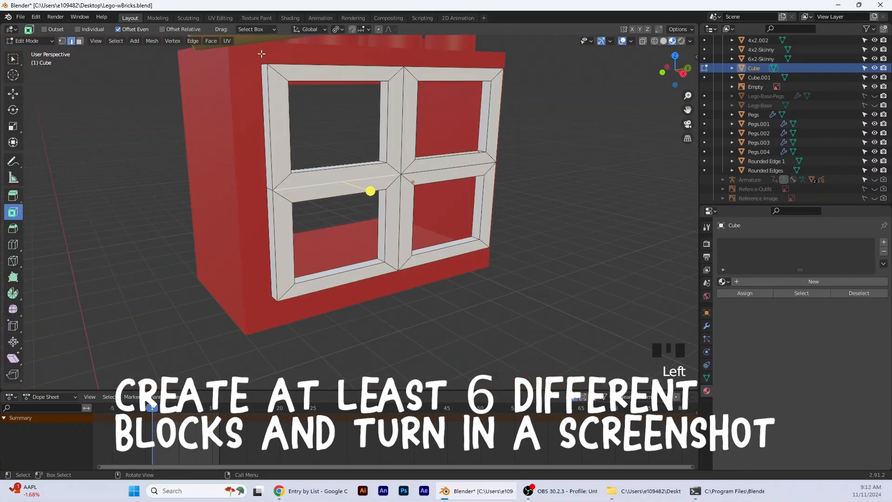
{"action": "left_click", "coordinate": [456, 231], "text": "shift"}
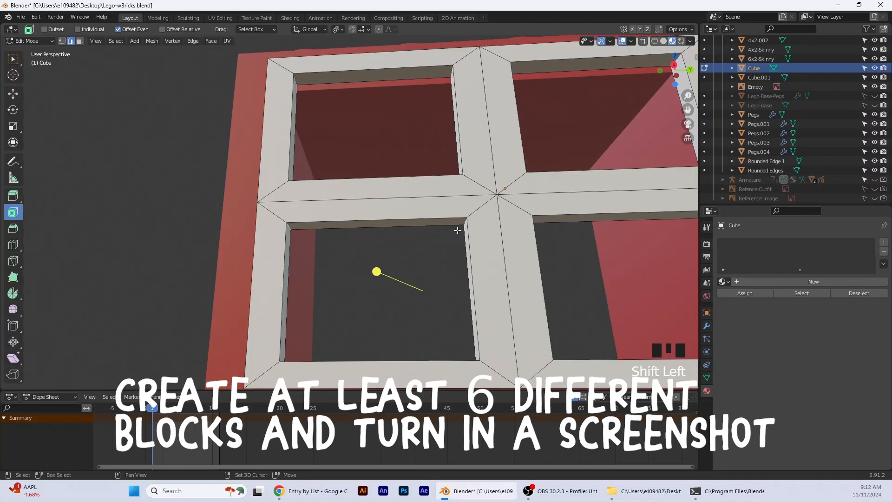
{"action": "middle_click_drag", "start_coordinate": [541, 297], "coordinate": [562, 267]}
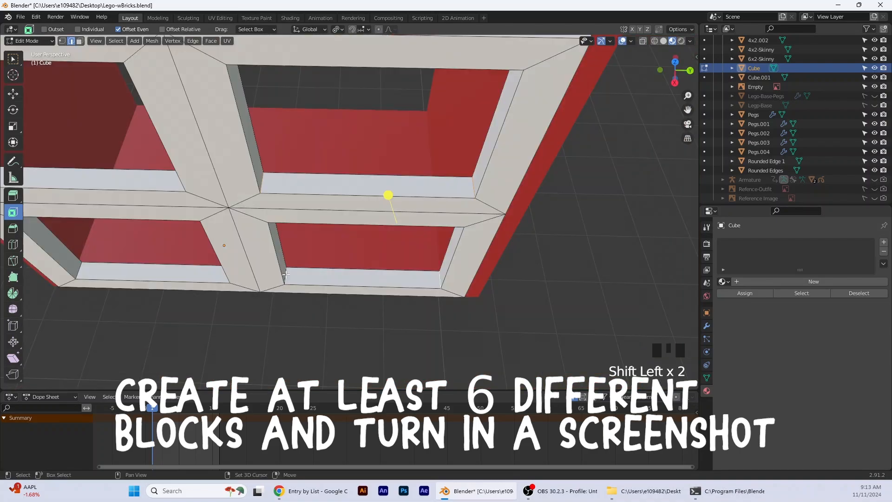
{"action": "middle_click_drag", "start_coordinate": [405, 203], "coordinate": [384, 224], "text": "shift"}
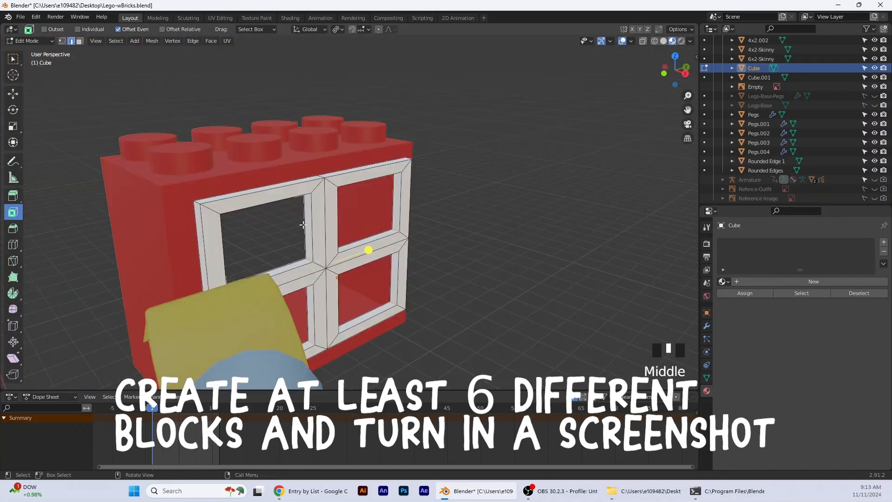
{"action": "scroll", "coordinate": [318, 258], "scroll_direction": "down", "scroll_amount": 2}
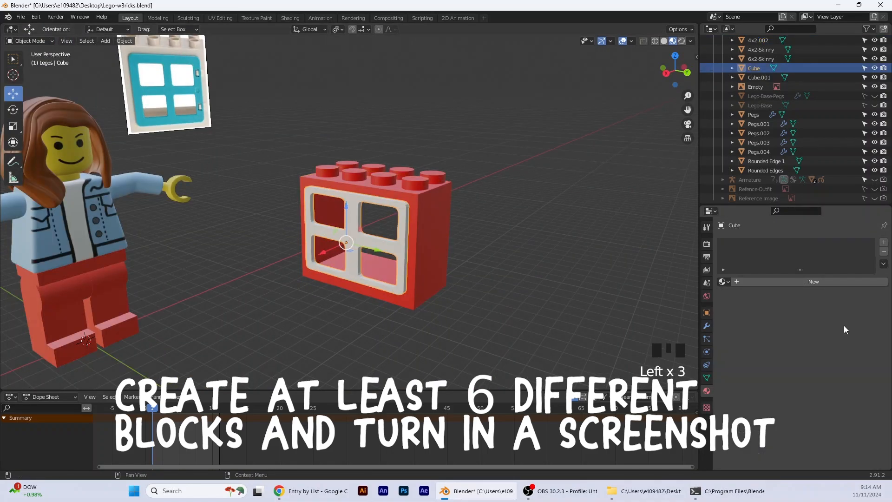
Assign the White material to the window frame and shade it smooth with Auto Smooth at 30°.
{"action": "left_click", "coordinate": [813, 282]}
{"action": "right_click", "coordinate": [402, 244]}
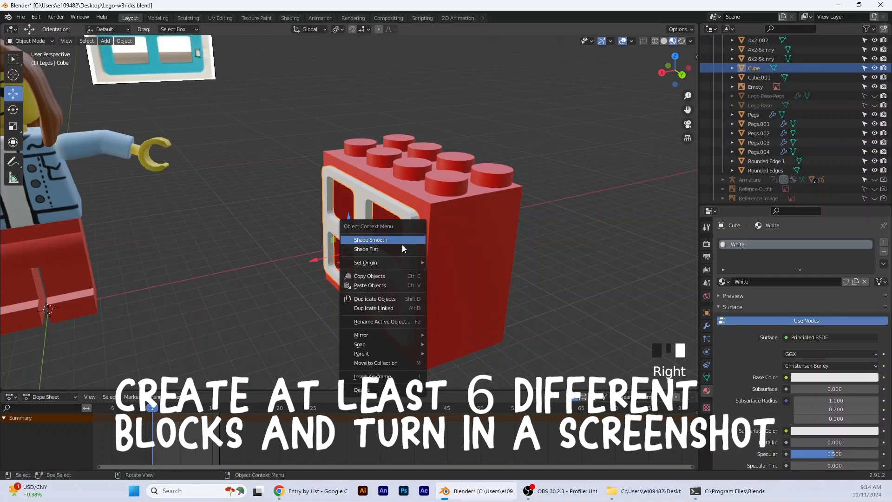
{"action": "left_click", "coordinate": [402, 243]}
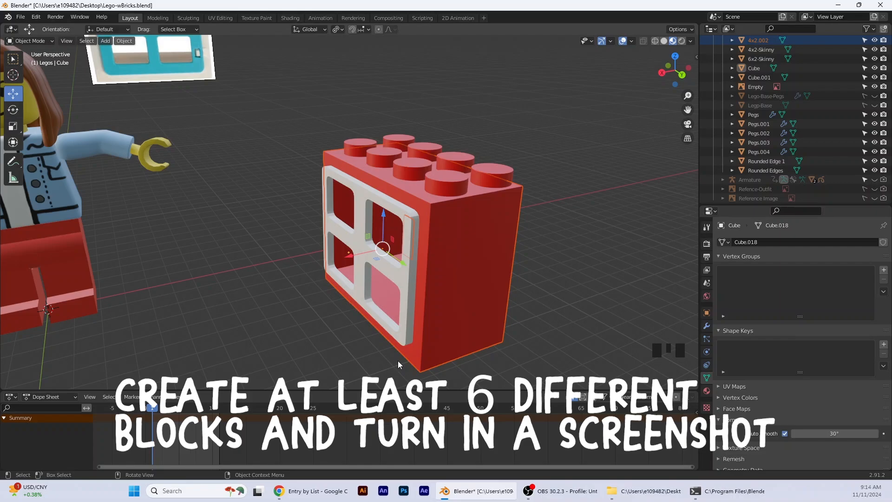
Inspect the bevelled window frame in Edit Mode, return to Object Mode, and unhide the green baseplate and its pegs.
{"action": "middle_click_drag", "start_coordinate": [398, 360], "coordinate": [444, 308]}
{"action": "scroll", "coordinate": [444, 308], "scroll_direction": "up", "scroll_amount": 4}
{"action": "left_click", "coordinate": [30, 40]}
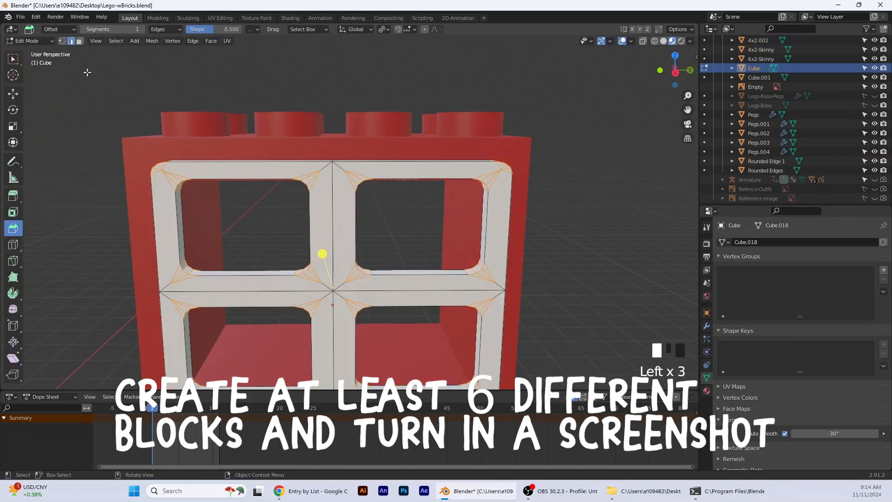
{"action": "scroll", "coordinate": [396, 284], "scroll_direction": "down", "scroll_amount": 4}
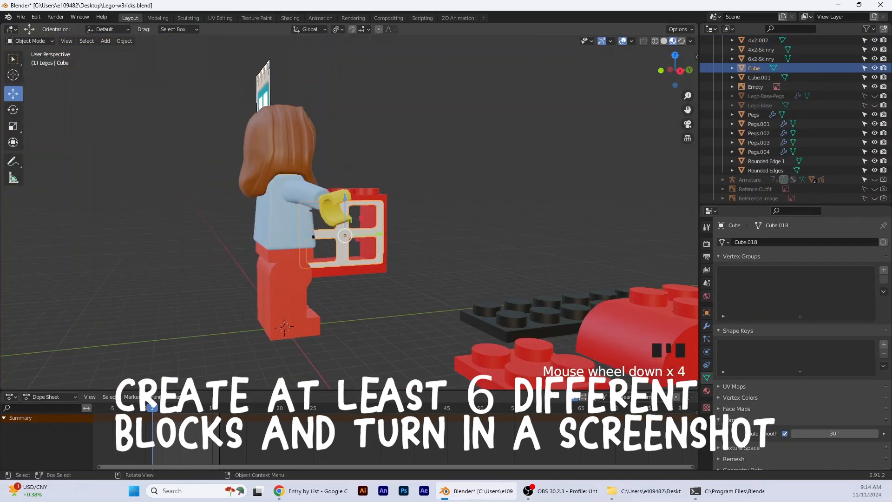
{"action": "middle_click_drag", "start_coordinate": [395, 283], "coordinate": [604, 260]}
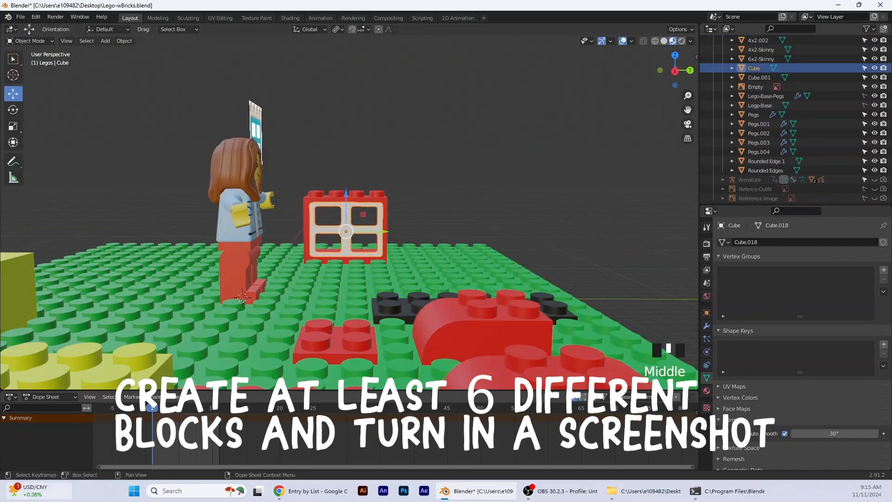
Duplicate the tall yellow brick together with its pegs along the X axis to a free area of the baseplate.
{"action": "left_click", "coordinate": [626, 250]}
{"action": "key", "text": "shift+d"}
{"action": "key", "text": "x"}
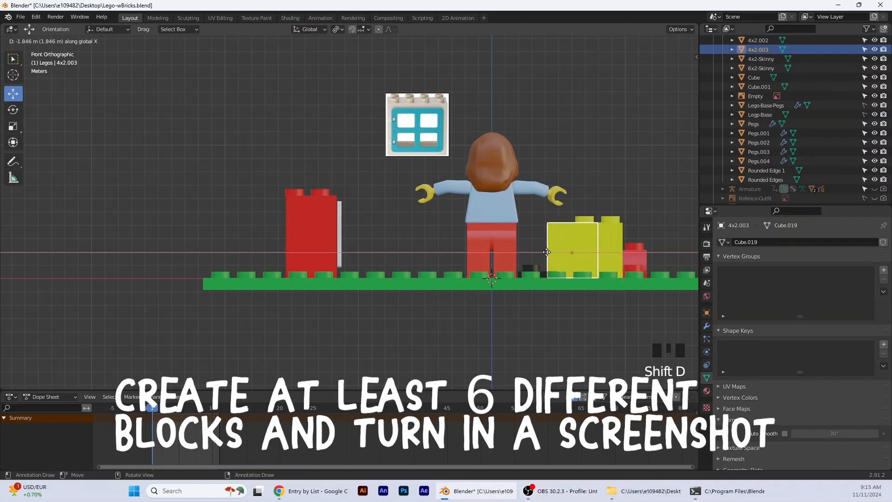
{"action": "right_click", "coordinate": [400, 255]}
{"action": "left_click", "coordinate": [596, 219], "text": "shift"}
{"action": "key", "text": "shift+d"}
{"action": "key", "text": "x"}
{"action": "left_click", "coordinate": [402, 238]}
Reposition the duplicated yellow brick and its pegs so they line up with the baseplate studs.
{"action": "middle_click_drag", "start_coordinate": [401, 238], "coordinate": [688, 265]}
{"action": "scroll", "coordinate": [435, 277], "scroll_direction": "up", "scroll_amount": 3}
{"action": "mouse_move", "coordinate": [419, 237]}
{"action": "left_mouse_down"}
{"action": "mouse_move", "coordinate": [438, 238]}
{"action": "mouse_move", "coordinate": [426, 238]}
{"action": "left_mouse_up"}
{"action": "middle_click_drag", "start_coordinate": [426, 239], "coordinate": [370, 323]}
{"action": "left_click", "coordinate": [676, 79]}
{"action": "left_click", "coordinate": [303, 221]}
{"action": "left_click", "coordinate": [305, 211]}
{"action": "left_click", "coordinate": [307, 209]}
{"action": "left_click", "coordinate": [303, 228], "text": "shift"}
{"action": "left_click_drag", "start_coordinate": [414, 237], "coordinate": [421, 237]}
{"action": "middle_click_drag", "start_coordinate": [421, 238], "coordinate": [415, 341]}
{"action": "scroll", "coordinate": [415, 340], "scroll_direction": "down", "scroll_amount": 3}
{"action": "left_click", "coordinate": [499, 199]}
{"action": "middle_click_drag", "start_coordinate": [500, 200], "coordinate": [456, 138]}
{"action": "left_click", "coordinate": [674, 71]}
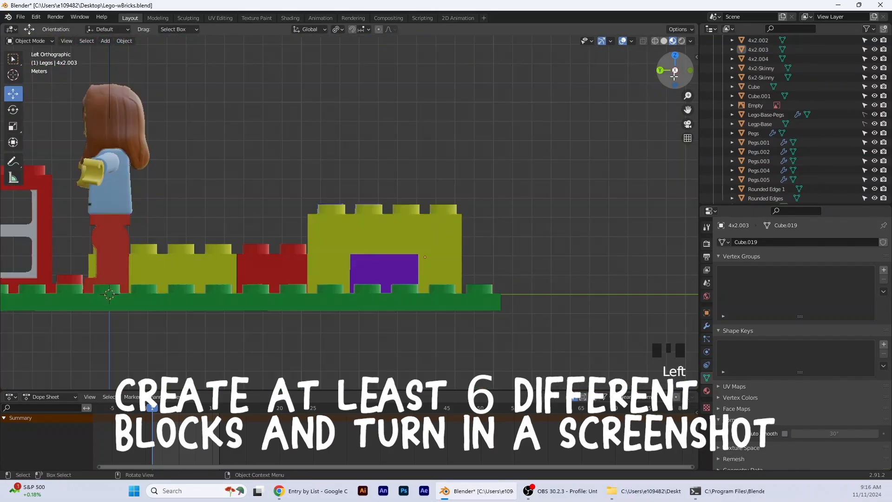
{"action": "scroll", "coordinate": [400, 232], "scroll_direction": "up", "scroll_amount": 1}
{"action": "left_click", "coordinate": [395, 237]}
{"action": "left_click", "coordinate": [30, 41]}
{"action": "left_click", "coordinate": [28, 61]}
{"action": "left_click", "coordinate": [30, 42]}
{"action": "left_click", "coordinate": [31, 52]}
Add a cylinder and move it across the baseplate to the duplicated yellow brick.
{"action": "left_click", "coordinate": [105, 41]}
{"action": "left_click", "coordinate": [190, 102]}
{"action": "middle_click_drag", "start_coordinate": [328, 282], "coordinate": [365, 289]}
{"action": "scroll", "coordinate": [366, 289], "scroll_direction": "down", "scroll_amount": 11}
{"action": "left_click_drag", "start_coordinate": [253, 219], "coordinate": [359, 235]}
{"action": "middle_click_drag", "start_coordinate": [359, 235], "coordinate": [408, 269]}
{"action": "left_click_drag", "start_coordinate": [409, 232], "coordinate": [339, 234]}
Rotate the cylinder onto its side with snapped rotation.
{"action": "scroll", "coordinate": [325, 242], "scroll_direction": "up", "scroll_amount": 4}
{"action": "left_click", "coordinate": [13, 110]}
{"action": "left_click_drag", "start_coordinate": [261, 231], "coordinate": [254, 289], "text": "ctrl"}
{"action": "middle_click_drag", "start_coordinate": [370, 303], "coordinate": [425, 273]}
{"action": "middle_click_drag", "start_coordinate": [425, 273], "coordinate": [449, 256]}
Move the cylinder about 2.49 m along X towards the duplicated yellow brick and enlarge it.
{"action": "left_click", "coordinate": [13, 94]}
{"action": "middle_click_drag", "start_coordinate": [371, 260], "coordinate": [320, 256]}
{"action": "left_click_drag", "start_coordinate": [326, 248], "coordinate": [365, 242]}
{"action": "left_click", "coordinate": [13, 126]}
{"action": "left_click_drag", "start_coordinate": [349, 274], "coordinate": [358, 292]}
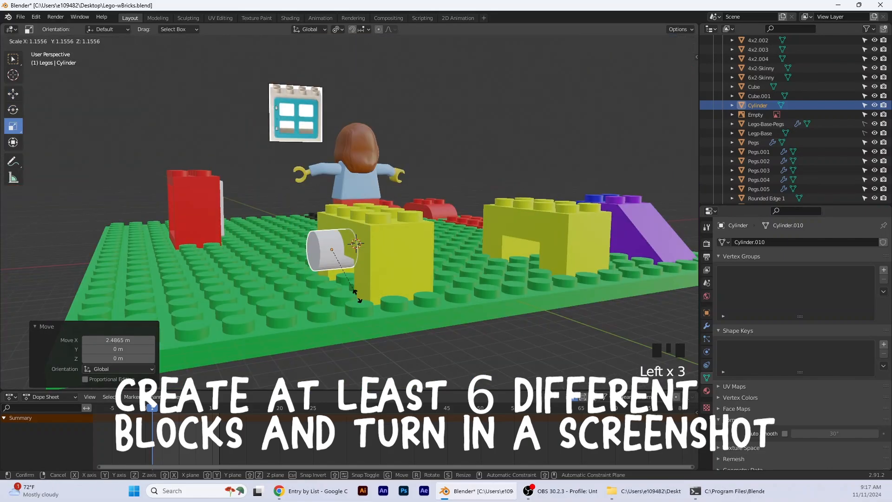
{"action": "left_click_drag", "start_coordinate": [331, 209], "coordinate": [331, 233]}
Shade the cylinder smooth and enable Auto Smooth at 30°.
{"action": "right_click", "coordinate": [342, 279]}
{"action": "left_click", "coordinate": [357, 281]}
{"action": "left_click", "coordinate": [785, 434]}
Adjust the cylinder's size and shift it about 2.23 m along X at the duplicated yellow brick.
{"action": "middle_click_drag", "start_coordinate": [395, 278], "coordinate": [464, 287]}
{"action": "left_click", "coordinate": [670, 73]}
{"action": "left_click_drag", "start_coordinate": [329, 247], "coordinate": [333, 247]}
{"action": "left_click", "coordinate": [13, 126]}
{"action": "left_click_drag", "start_coordinate": [391, 286], "coordinate": [394, 290]}
{"action": "middle_click_drag", "start_coordinate": [443, 297], "coordinate": [344, 312]}
{"action": "left_click", "coordinate": [13, 94]}
{"action": "key", "text": "ctrl+z"}
{"action": "left_click_drag", "start_coordinate": [366, 251], "coordinate": [397, 252]}
Align the cylinder along Y with the middle of the brick's long face and scale it up slightly.
{"action": "middle_click_drag", "start_coordinate": [405, 283], "coordinate": [344, 288]}
{"action": "scroll", "coordinate": [344, 297], "scroll_direction": "up", "scroll_amount": 5}
{"action": "left_click", "coordinate": [668, 67]}
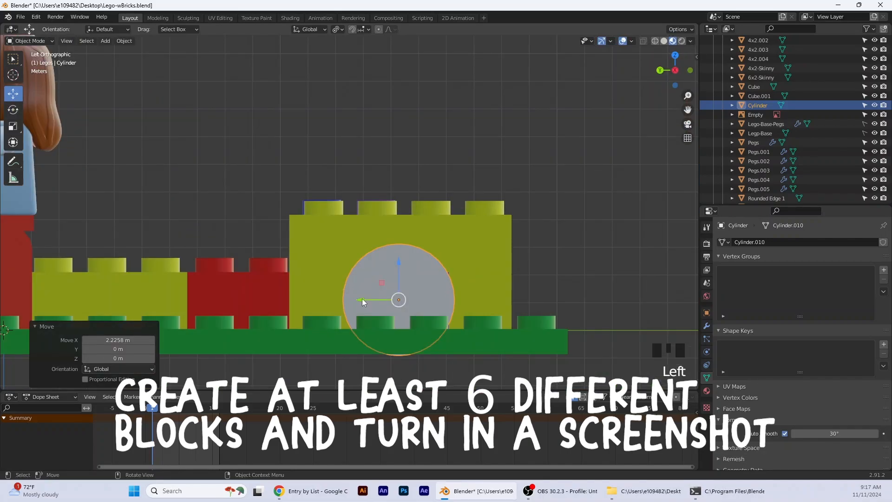
{"action": "left_click_drag", "start_coordinate": [361, 299], "coordinate": [365, 299]}
{"action": "left_click", "coordinate": [13, 126]}
{"action": "left_click_drag", "start_coordinate": [401, 343], "coordinate": [402, 346]}
{"action": "middle_click_drag", "start_coordinate": [403, 325], "coordinate": [372, 335]}
{"action": "left_click", "coordinate": [13, 94]}
{"action": "left_click_drag", "start_coordinate": [364, 299], "coordinate": [369, 299]}
{"action": "middle_click_drag", "start_coordinate": [388, 298], "coordinate": [346, 300]}
Fine-tune the cylinder's Y position and scale so it fits evenly between the ends of the yellow brick.
{"action": "left_click_drag", "start_coordinate": [349, 296], "coordinate": [375, 298]}
{"action": "middle_click_drag", "start_coordinate": [400, 293], "coordinate": [423, 299]}
{"action": "left_click_drag", "start_coordinate": [367, 293], "coordinate": [354, 293]}
{"action": "middle_click_drag", "start_coordinate": [420, 299], "coordinate": [403, 299]}
{"action": "left_click", "coordinate": [13, 126]}
{"action": "left_click_drag", "start_coordinate": [397, 340], "coordinate": [397, 342]}
{"action": "left_click", "coordinate": [13, 94]}
{"action": "middle_click_drag", "start_coordinate": [396, 325], "coordinate": [409, 309]}
{"action": "left_click", "coordinate": [13, 126]}
{"action": "mouse_move", "coordinate": [356, 293]}
{"action": "left_mouse_down"}
{"action": "mouse_move", "coordinate": [366, 289]}
{"action": "mouse_move", "coordinate": [358, 292]}
{"action": "left_mouse_up"}
{"action": "left_click", "coordinate": [13, 94]}
Adjust the cylinder's height on the brick's face, raising it about 0.21 m along Z.
{"action": "left_click_drag", "start_coordinate": [393, 248], "coordinate": [394, 240]}
{"action": "middle_click_drag", "start_coordinate": [437, 272], "coordinate": [408, 270]}
{"action": "left_click_drag", "start_coordinate": [397, 246], "coordinate": [409, 277]}
{"action": "middle_click_drag", "start_coordinate": [406, 321], "coordinate": [271, 333]}
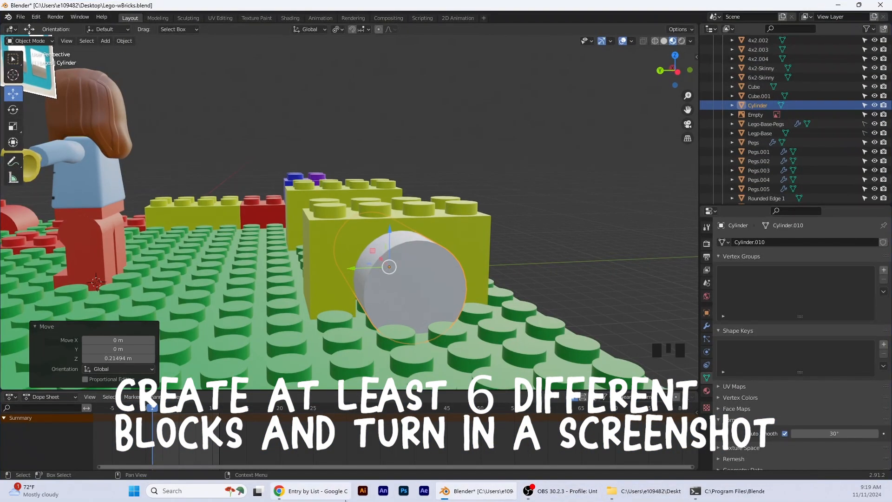
{"action": "middle_click_drag", "start_coordinate": [418, 302], "coordinate": [501, 302]}
{"action": "scroll", "coordinate": [501, 303], "scroll_direction": "up", "scroll_amount": 2}
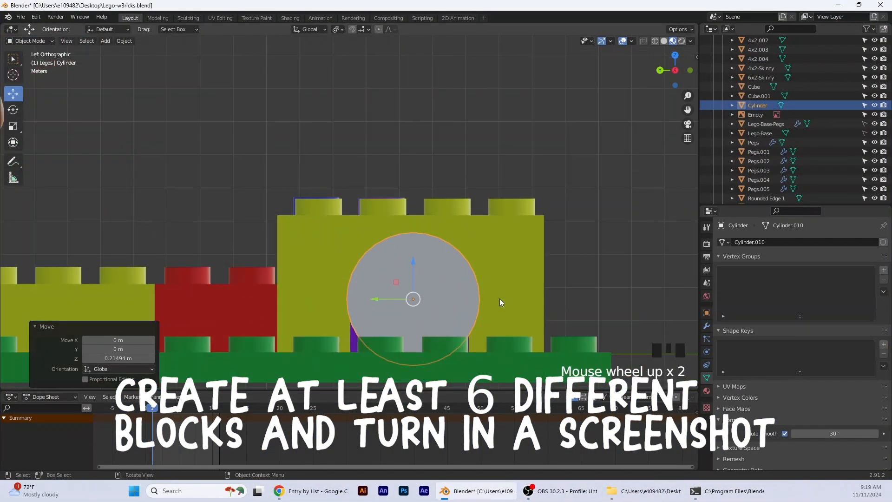
{"action": "scroll", "coordinate": [501, 303], "scroll_direction": "up", "scroll_amount": 1}
{"action": "key", "text": "Tab"}
{"action": "left_click", "coordinate": [351, 304]}
{"action": "left_click", "coordinate": [19, 40]}
{"action": "left_click", "coordinate": [27, 52]}
{"action": "left_click", "coordinate": [24, 41]}
{"action": "left_click", "coordinate": [27, 61]}
{"action": "left_click", "coordinate": [26, 41]}
{"action": "left_click", "coordinate": [27, 52]}
{"action": "left_click", "coordinate": [314, 291]}
{"action": "middle_click_drag", "start_coordinate": [592, 344], "coordinate": [609, 354]}
{"action": "scroll", "coordinate": [480, 273], "scroll_direction": "down", "scroll_amount": 2}
{"action": "left_click", "coordinate": [28, 41]}
{"action": "left_click", "coordinate": [27, 52]}
Nudge the cylinder along Y and turn it slightly to line it up with the yellow brick.
{"action": "left_click", "coordinate": [418, 298]}
{"action": "left_click_drag", "start_coordinate": [372, 298], "coordinate": [381, 298]}
{"action": "middle_click_drag", "start_coordinate": [525, 339], "coordinate": [483, 341]}
{"action": "left_click", "coordinate": [13, 109]}
{"action": "left_click_drag", "start_coordinate": [419, 341], "coordinate": [416, 336]}
{"action": "left_click", "coordinate": [13, 126]}
{"action": "left_click", "coordinate": [13, 94]}
{"action": "left_click_drag", "start_coordinate": [393, 303], "coordinate": [390, 303]}
Refine the cylinder's scale and Y position, and raise it about 0.12 m along Z.
{"action": "middle_click_drag", "start_coordinate": [515, 336], "coordinate": [563, 335]}
{"action": "left_click", "coordinate": [13, 125]}
{"action": "left_click_drag", "start_coordinate": [379, 273], "coordinate": [378, 273]}
{"action": "left_click", "coordinate": [13, 93]}
{"action": "left_click_drag", "start_coordinate": [379, 298], "coordinate": [374, 298]}
{"action": "middle_click_drag", "start_coordinate": [470, 302], "coordinate": [428, 298]}
{"action": "left_click_drag", "start_coordinate": [419, 270], "coordinate": [419, 264]}
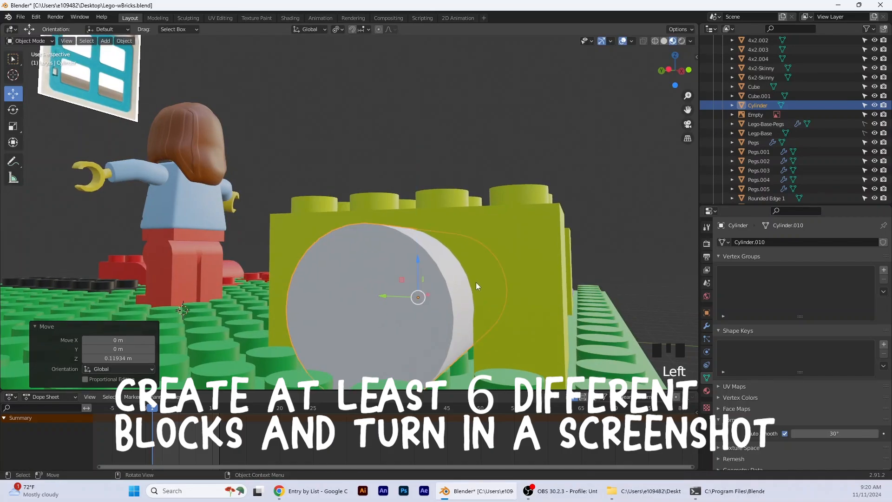
Cut an arch in the duplicated yellow brick with a Boolean Difference modifier using the Cylinder object and Exact solver.
{"action": "middle_click_drag", "start_coordinate": [475, 284], "coordinate": [499, 288]}
{"action": "scroll", "coordinate": [497, 288], "scroll_direction": "down", "scroll_amount": 3}
{"action": "left_click", "coordinate": [446, 269]}
{"action": "left_click", "coordinate": [706, 327]}
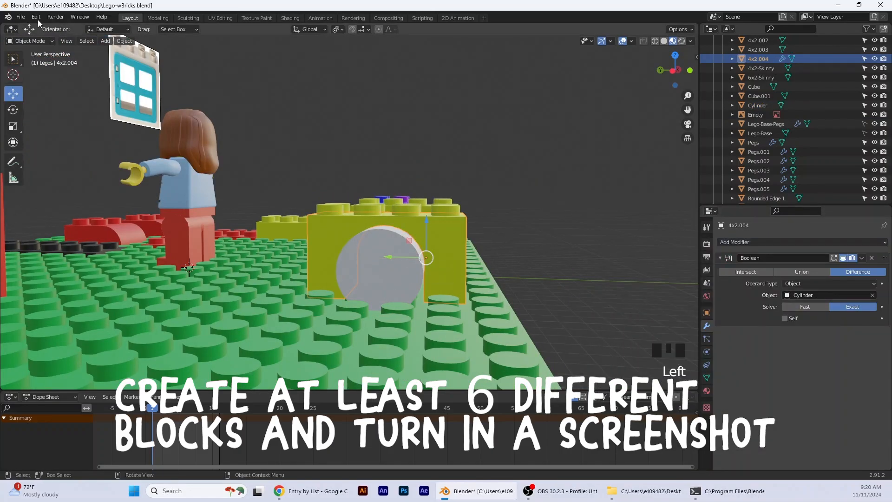
Move the cylinder about -7.06 m along Y, clear of the yellow brick.
{"action": "left_click", "coordinate": [375, 260]}
{"action": "left_click_drag", "start_coordinate": [360, 259], "coordinate": [599, 261]}
{"action": "middle_click_drag", "start_coordinate": [342, 382], "coordinate": [424, 401]}
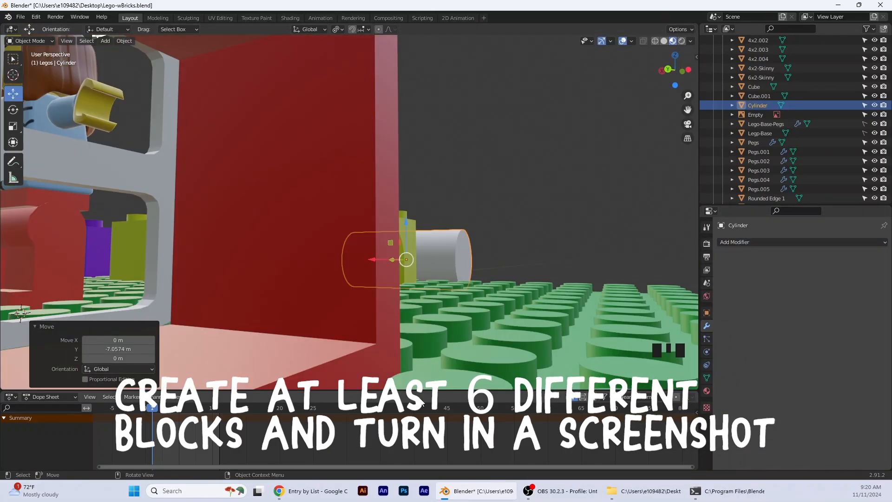
Shade the arched yellow brick smooth and enable Auto Smooth for it.
{"action": "middle_click_drag", "start_coordinate": [492, 297], "coordinate": [409, 279]}
{"action": "scroll", "coordinate": [408, 254], "scroll_direction": "up", "scroll_amount": 6}
{"action": "left_click", "coordinate": [336, 273]}
{"action": "right_click", "coordinate": [336, 273]}
{"action": "left_click", "coordinate": [343, 275]}
{"action": "left_click", "coordinate": [706, 378]}
{"action": "left_click", "coordinate": [784, 434]}
{"action": "mouse_move", "coordinate": [522, 334]}
{"action": "middle_mouse_down"}
{"action": "mouse_move", "coordinate": [499, 333]}
{"action": "mouse_move", "coordinate": [576, 360]}
{"action": "middle_mouse_up"}
Delete the cylinder that served as the Boolean cutter.
{"action": "scroll", "coordinate": [418, 260], "scroll_direction": "down", "scroll_amount": 3}
{"action": "middle_click_drag", "start_coordinate": [326, 261], "coordinate": [436, 265]}
{"action": "left_click", "coordinate": [194, 253]}
{"action": "key", "text": "Delete"}
Frame the whole baseplate with all bricks and capture a screenshot of the viewport.
{"action": "middle_click_drag", "start_coordinate": [362, 237], "coordinate": [436, 177]}
{"action": "scroll", "coordinate": [317, 298], "scroll_direction": "down", "scroll_amount": 3}
{"action": "middle_click_drag", "start_coordinate": [317, 299], "coordinate": [366, 353]}
{"action": "scroll", "coordinate": [361, 323], "scroll_direction": "up", "scroll_amount": 2}
{"action": "scroll", "coordinate": [336, 279], "scroll_direction": "down", "scroll_amount": 1}
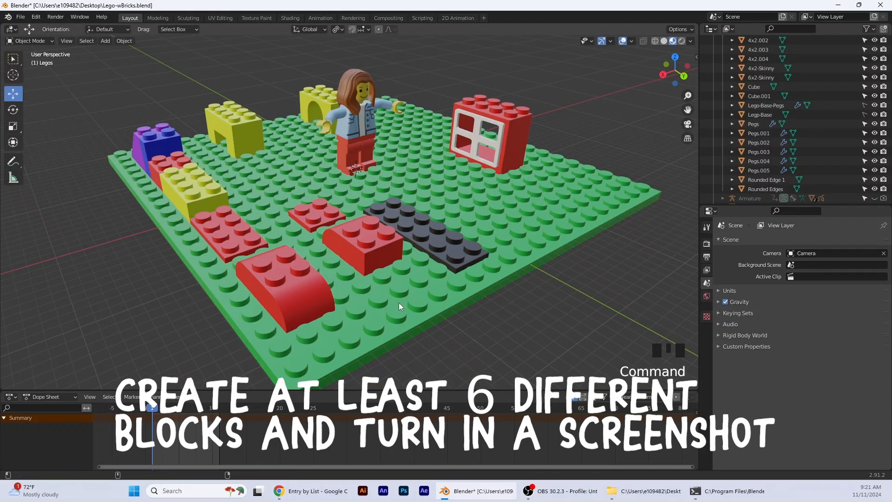
{"action": "key", "text": "super+shift+s"}
{"action": "left_click_drag", "start_coordinate": [93, 44], "coordinate": [659, 405]}
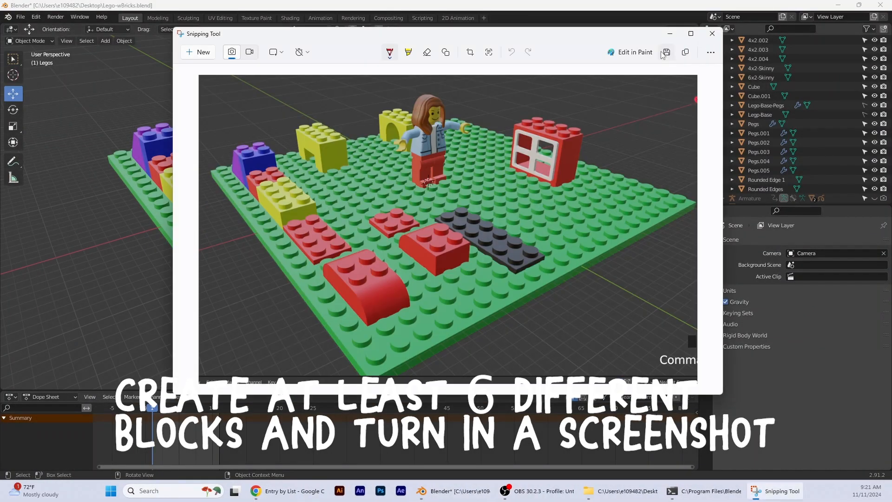
Try to save the screenshot in the Downloads folder as a PNG named "legobricksSS\".
{"action": "key", "text": "ctrl+s"}
{"action": "left_click", "coordinate": [216, 165]}
{"action": "type", "text": "legobricksSS\\"}
{"action": "key", "text": "Return"}
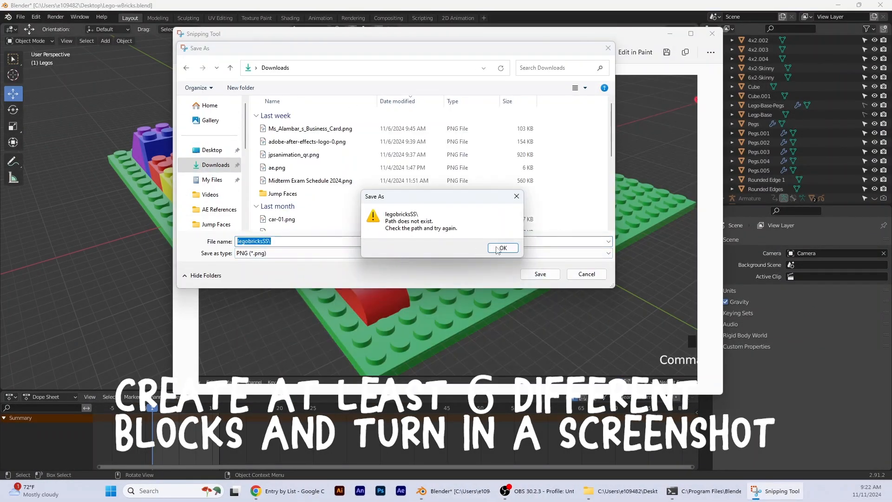